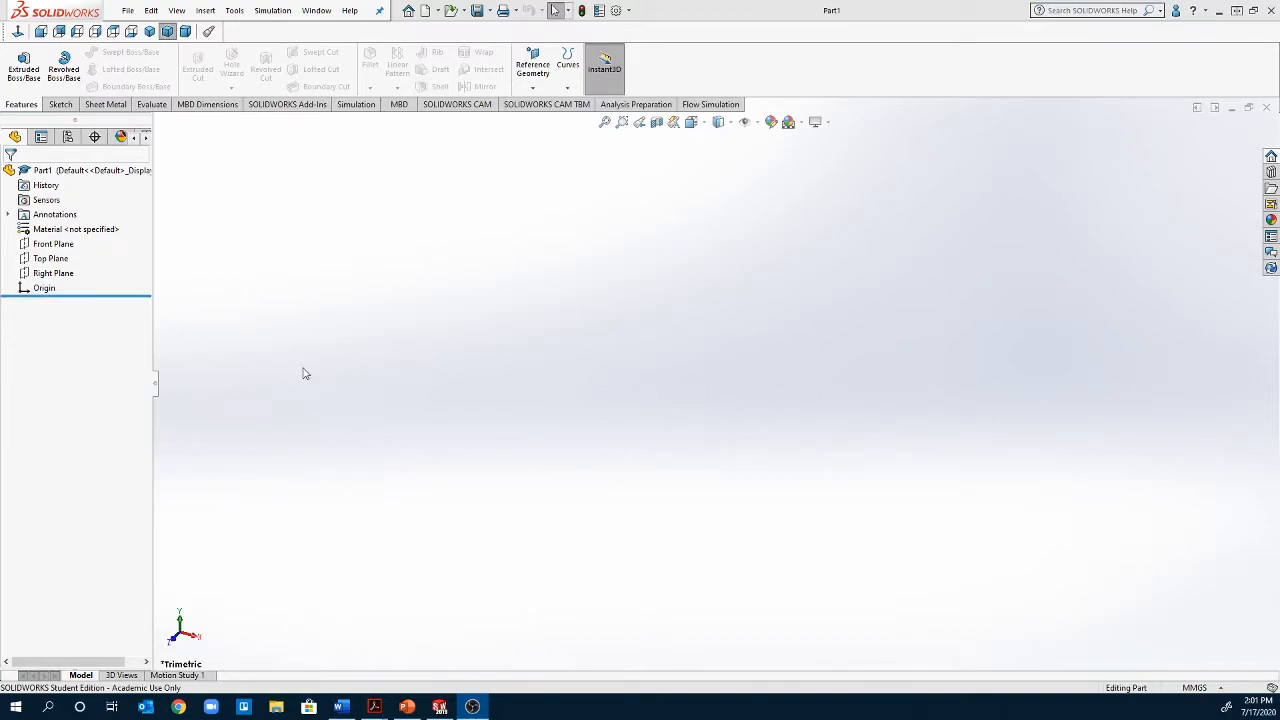
# Start a sketch on the Front Plane and draw a corner rectangle from the origin, about 80 mm wide and 75 mm high
pyautogui.rightClick(58, 245)
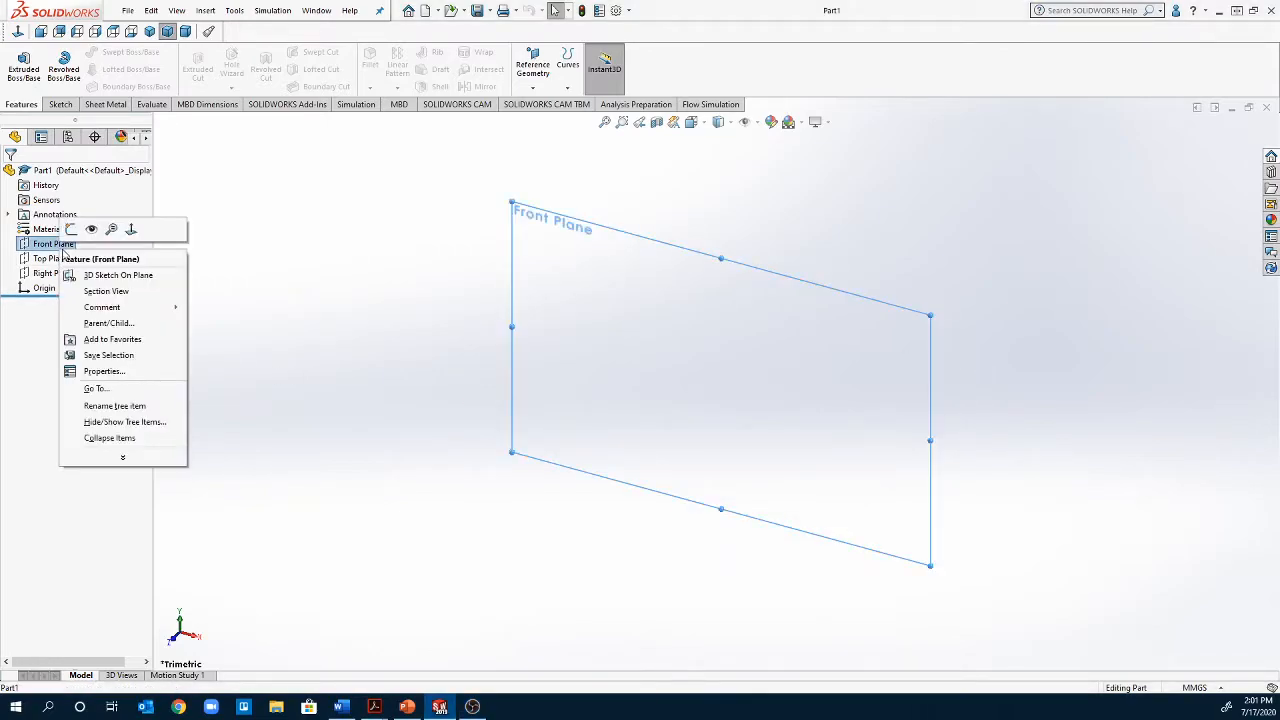
pyautogui.click(71, 229)
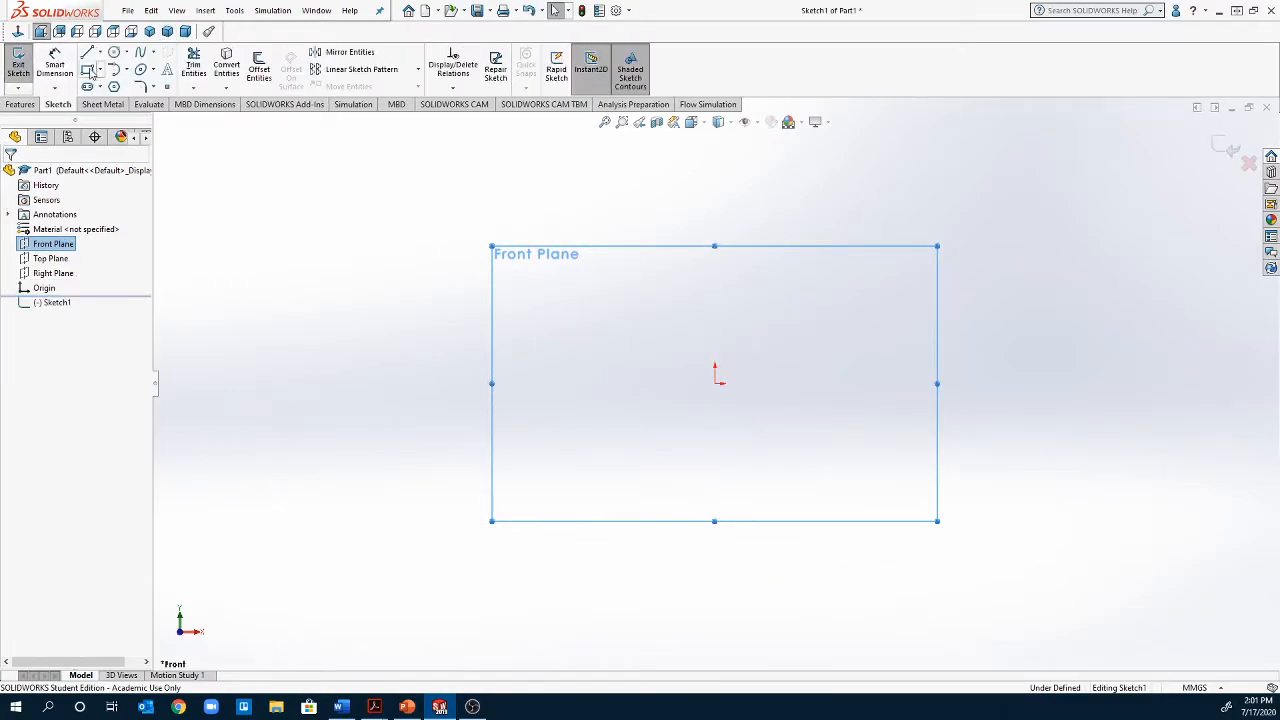
pyautogui.click(88, 70)
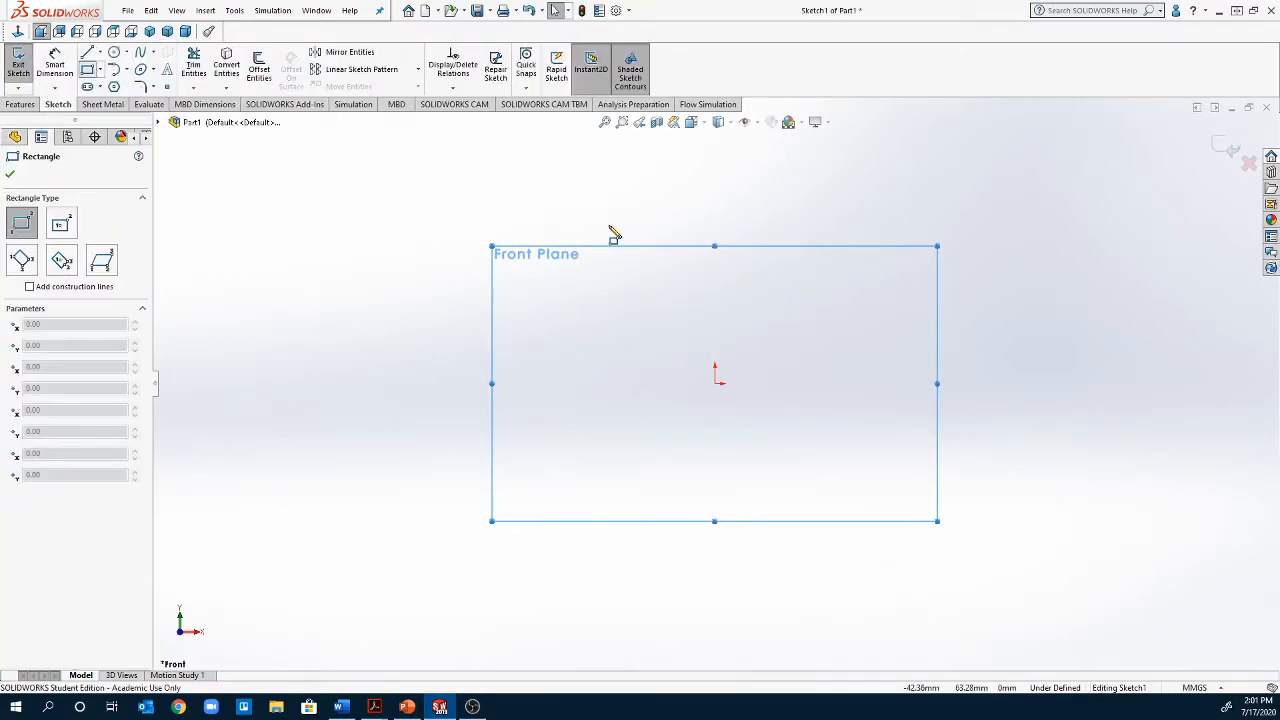
pyautogui.click(715, 384)
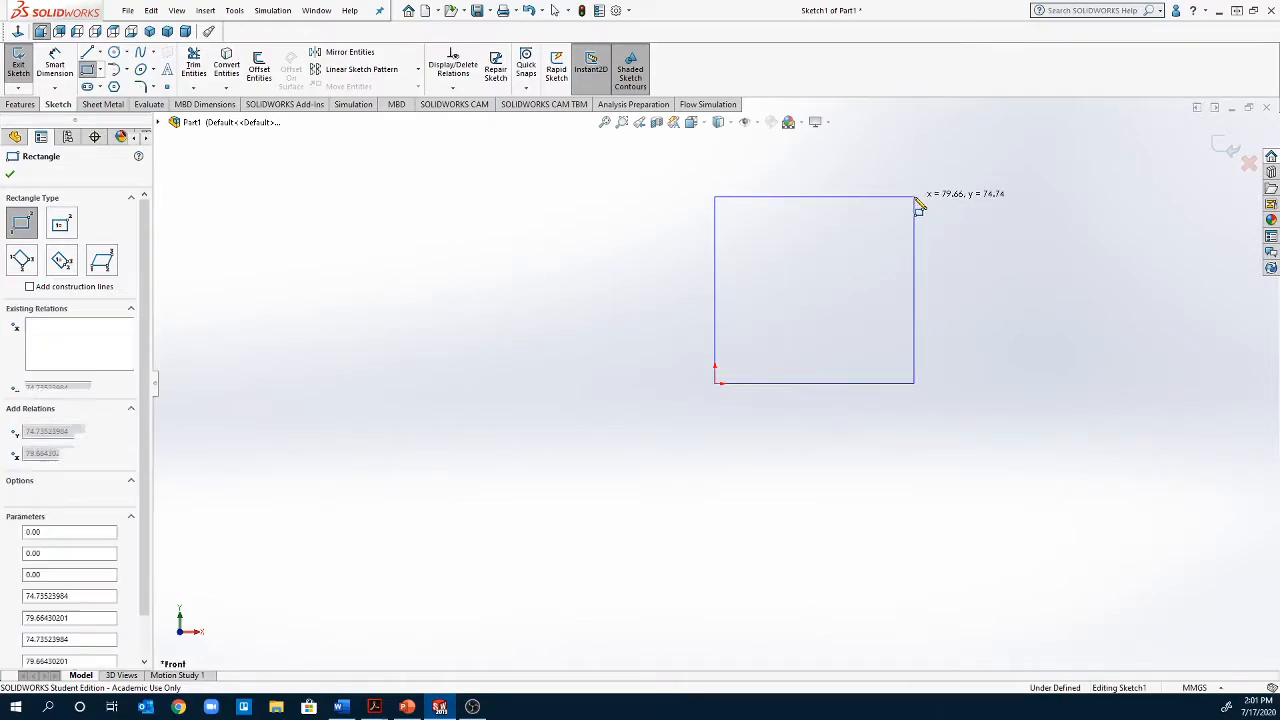
pyautogui.click(915, 198)
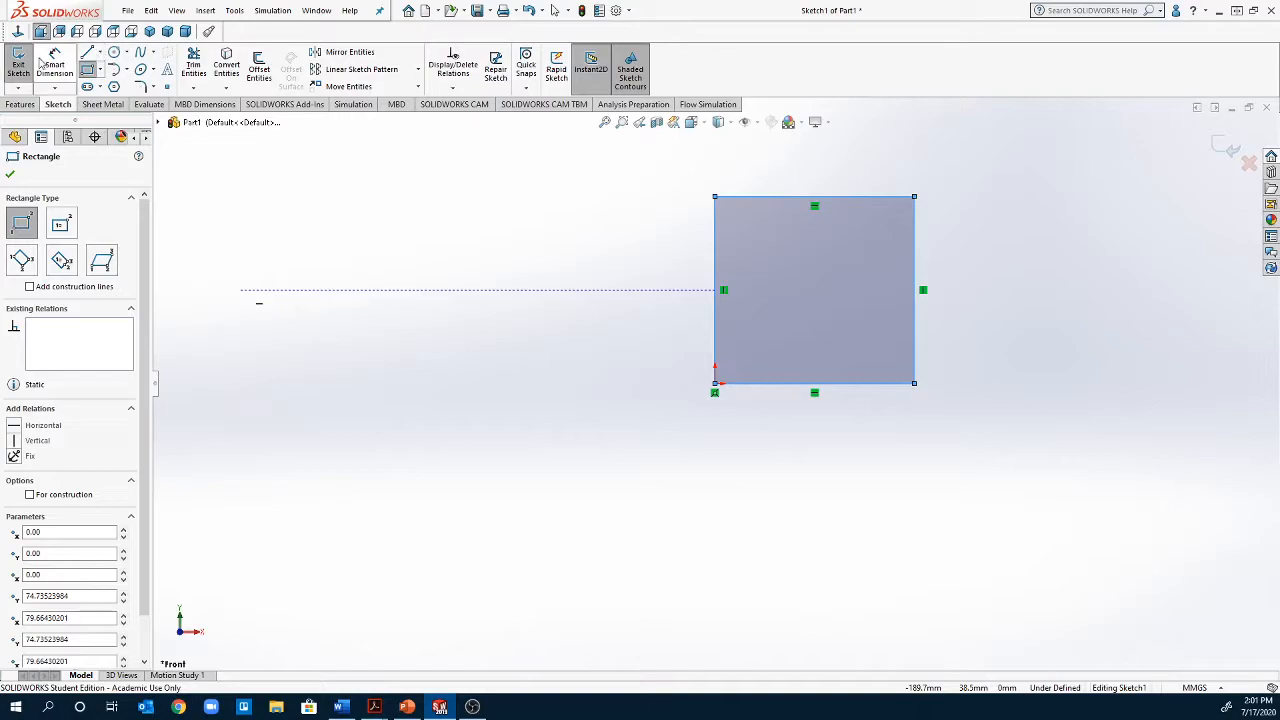
# Dimension the rectangle's bottom edge and left edge to 80 mm each
pyautogui.click(55, 62)
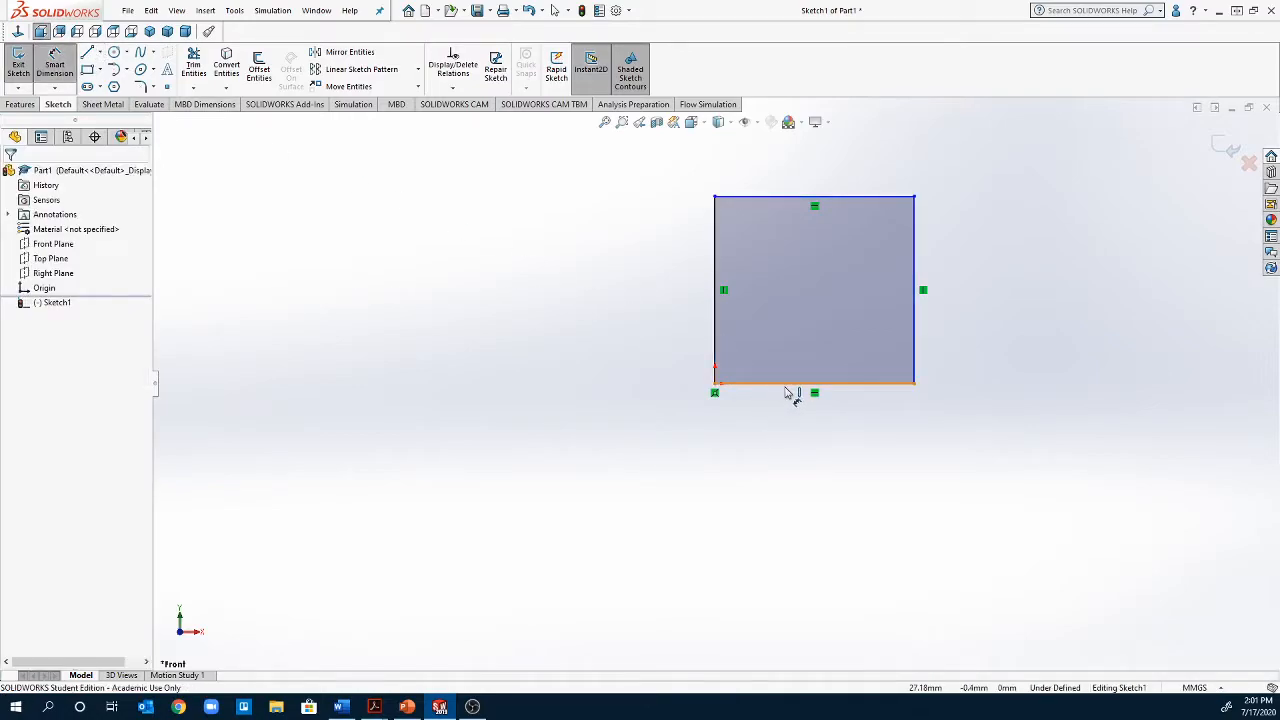
pyautogui.click(787, 388)
pyautogui.click(818, 460)
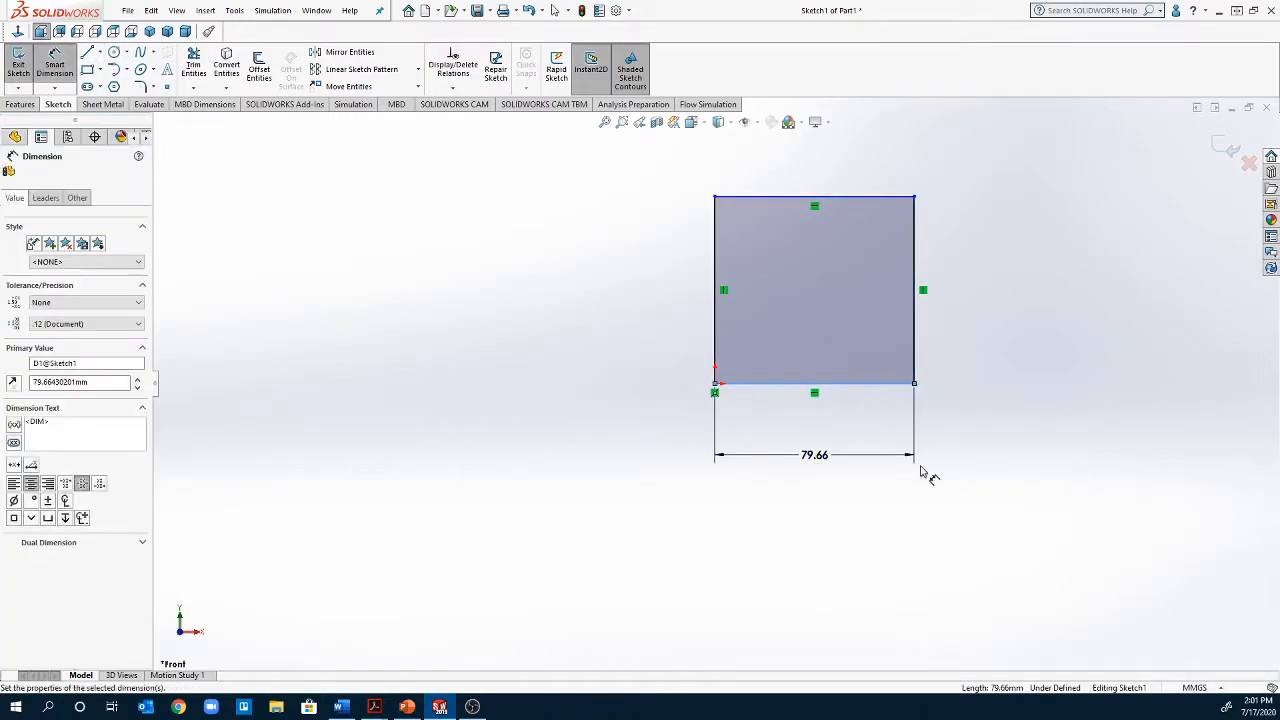
pyautogui.write('80')
pyautogui.press('Return')
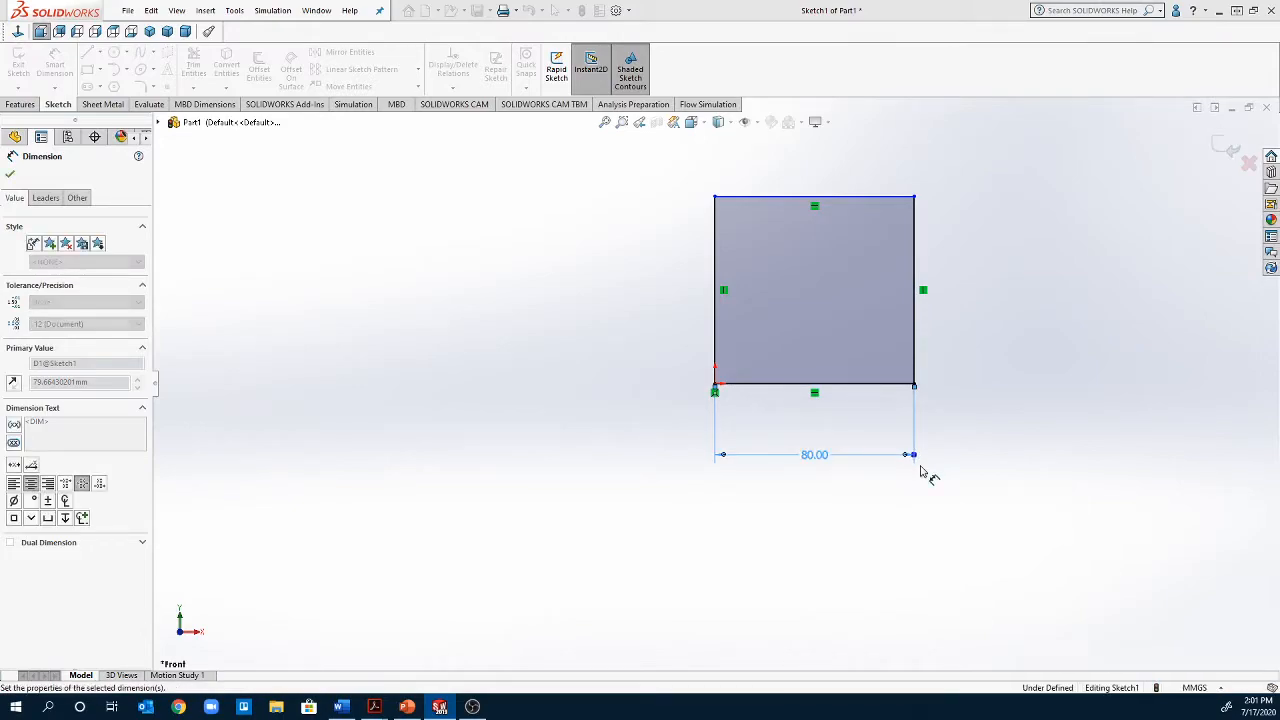
pyautogui.click(720, 341)
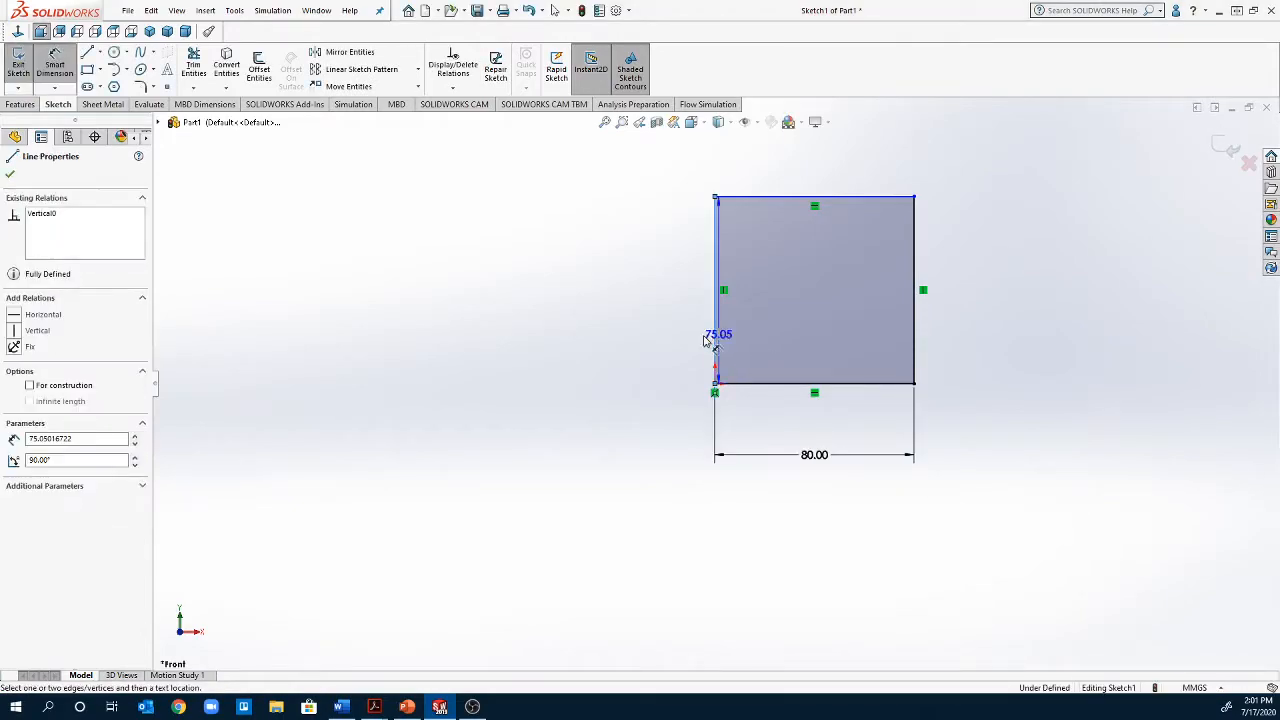
pyautogui.click(640, 338)
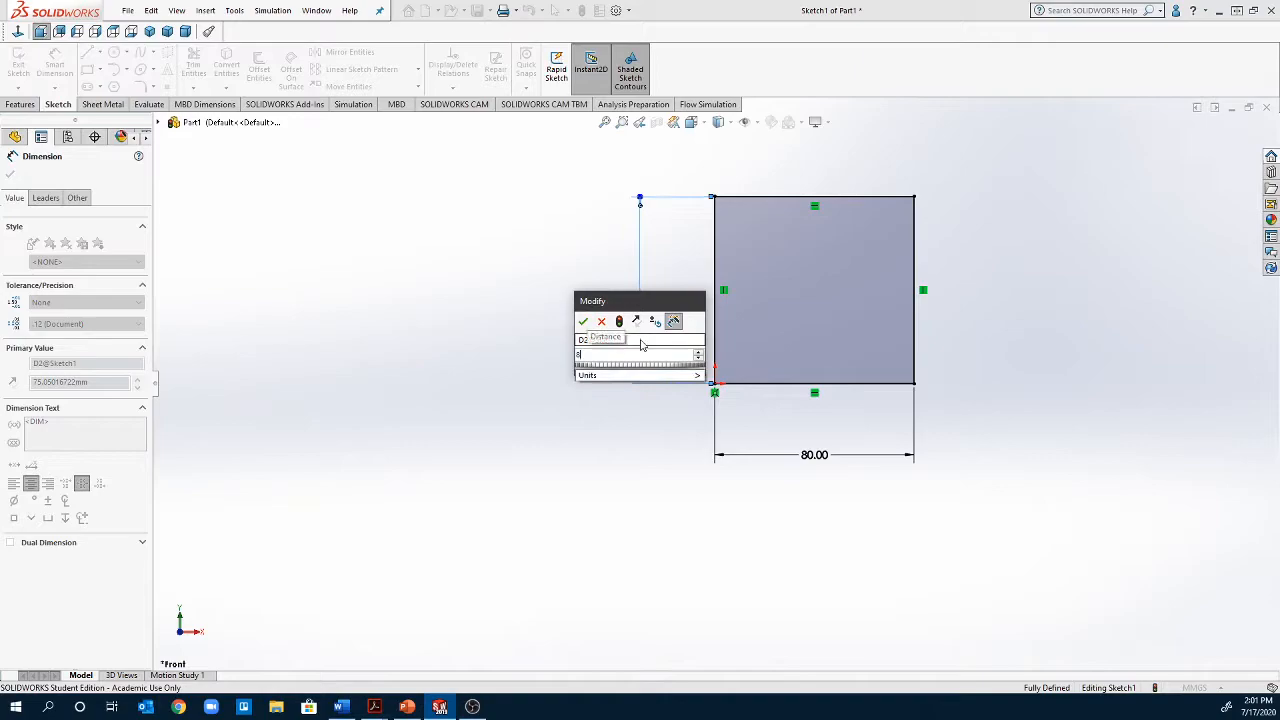
pyautogui.press('Return')
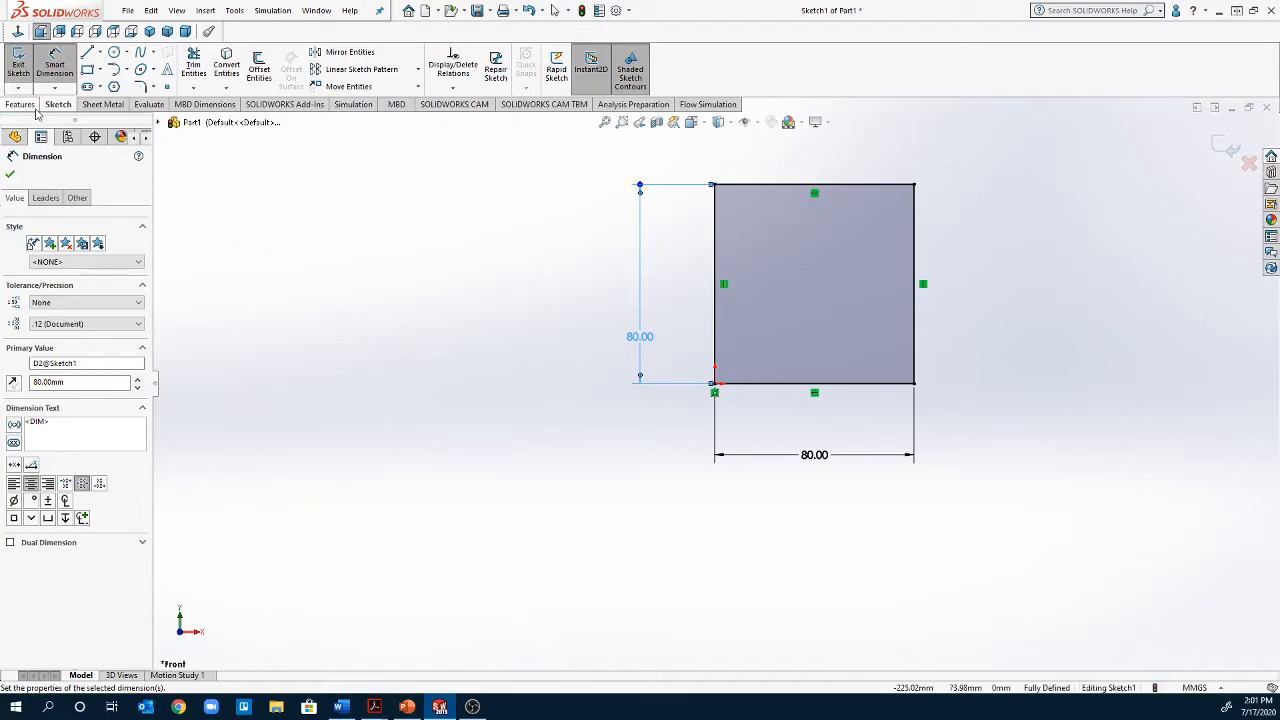
pyautogui.click(24, 105)
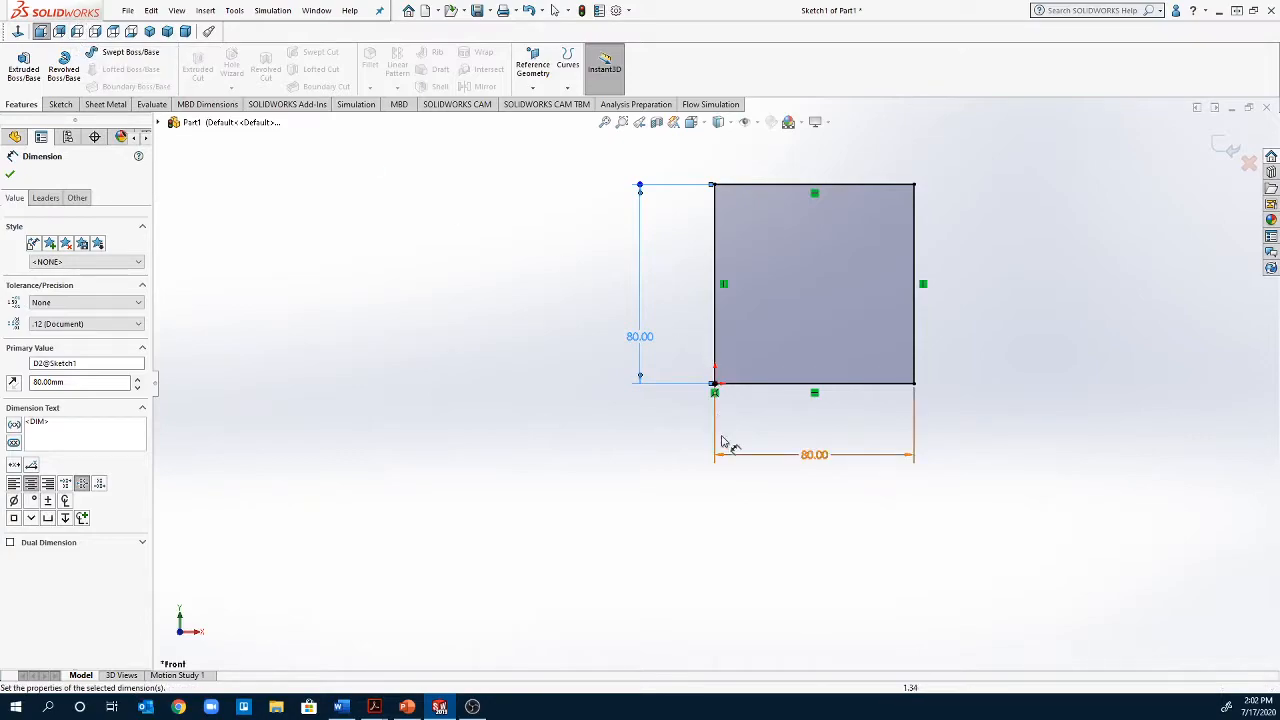
pyautogui.click(1250, 706)
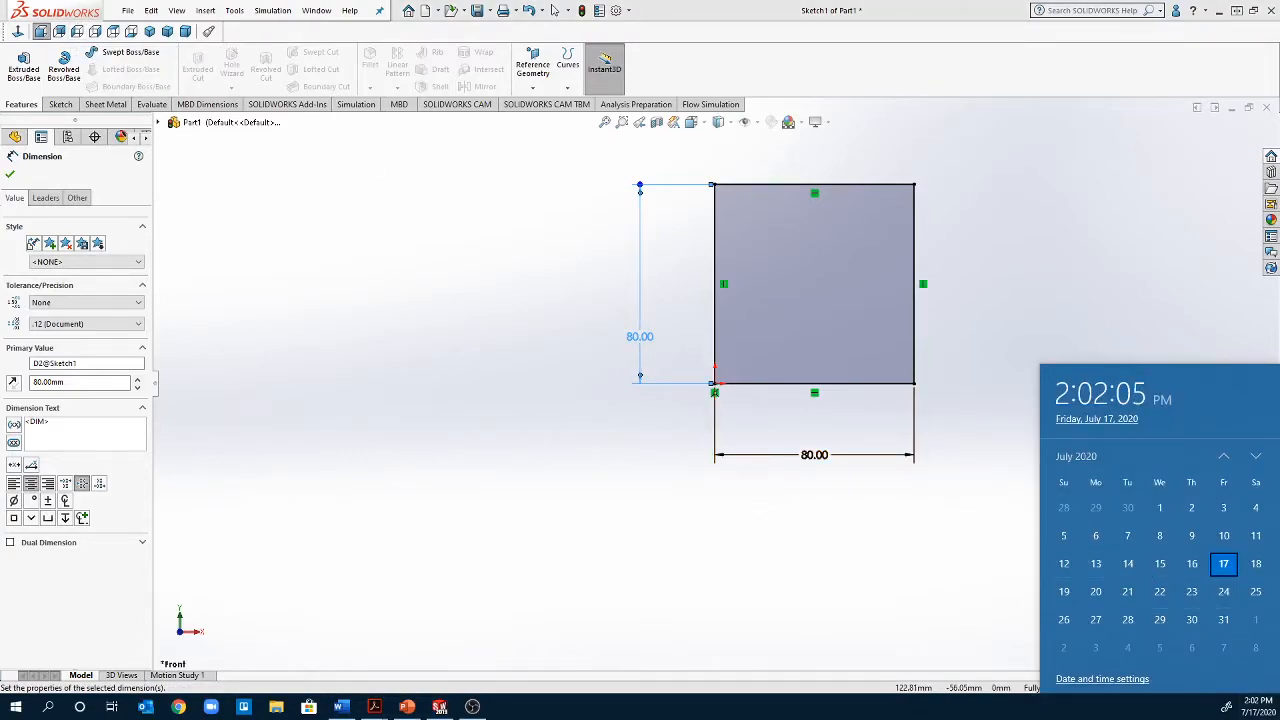
pyautogui.press('Escape')
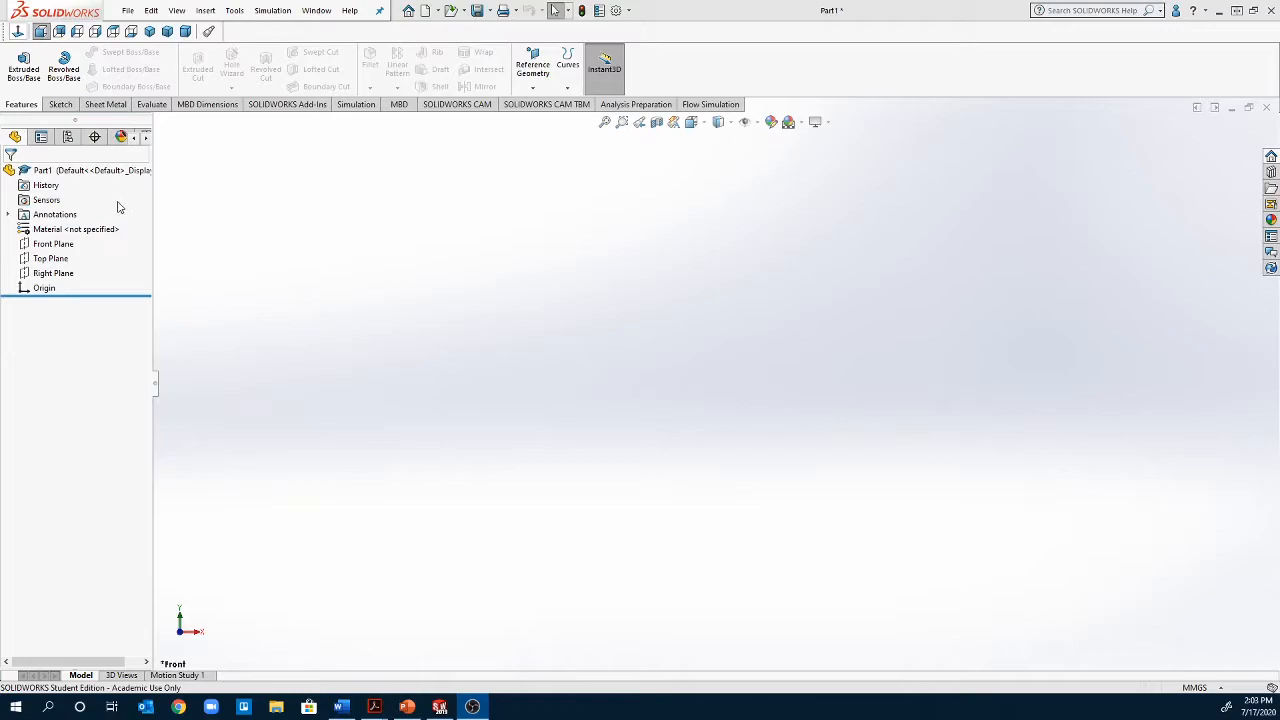
# Open a new sketch on the Front Plane and draw a corner rectangle from the origin, about 90 mm wide and 84 mm high
pyautogui.rightClick(44, 251)
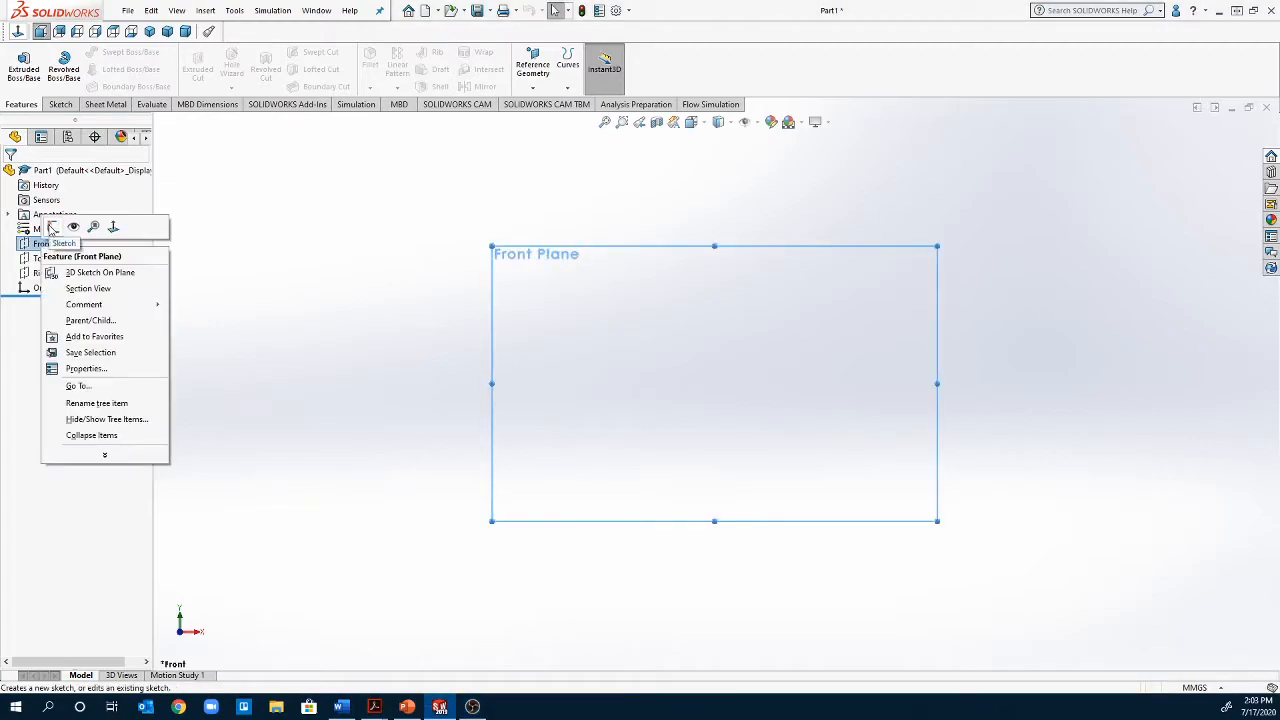
pyautogui.click(53, 228)
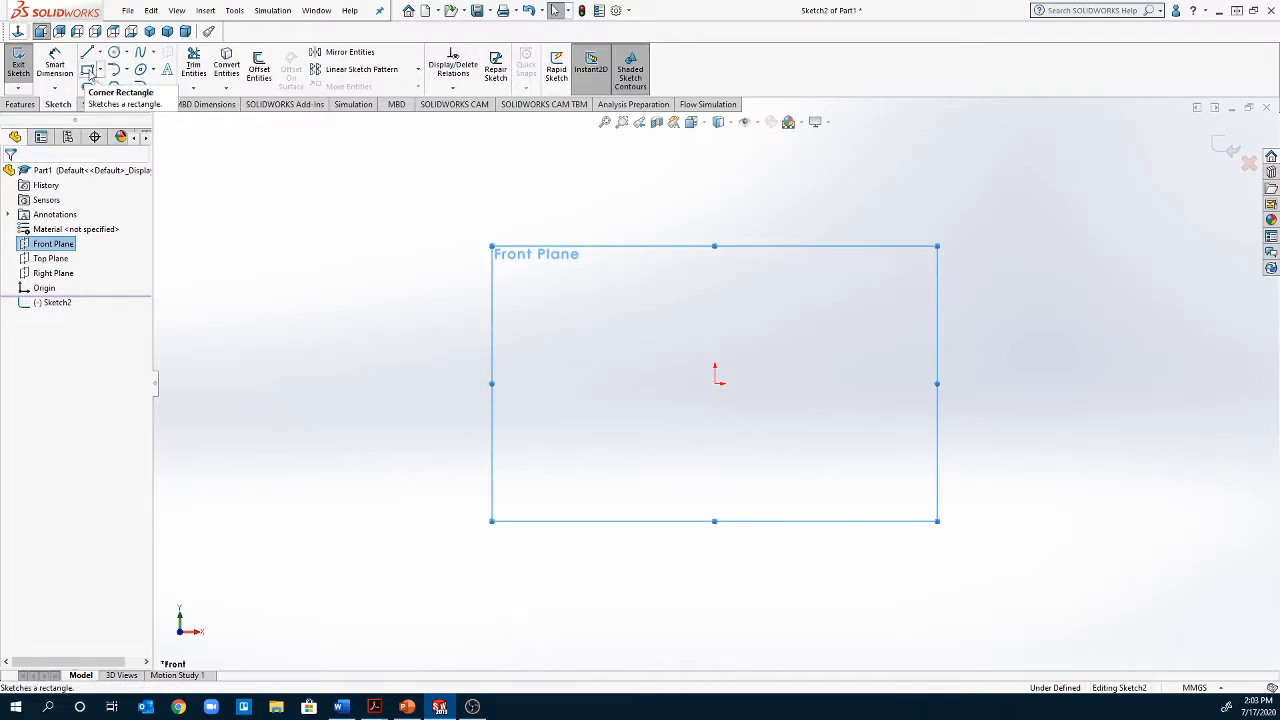
pyautogui.click(89, 70)
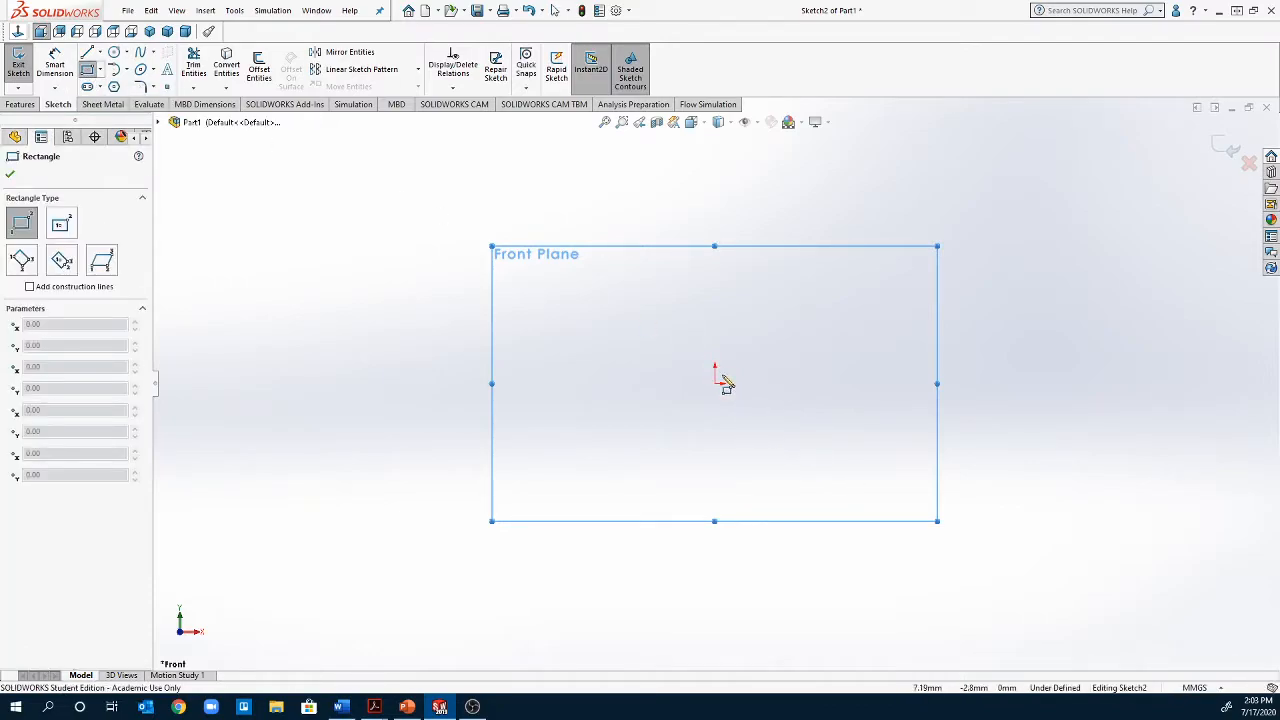
pyautogui.moveTo(714, 384)
pyautogui.mouseDown()
pyautogui.moveTo(911, 177)
pyautogui.moveTo(938, 174)
pyautogui.mouseUp()
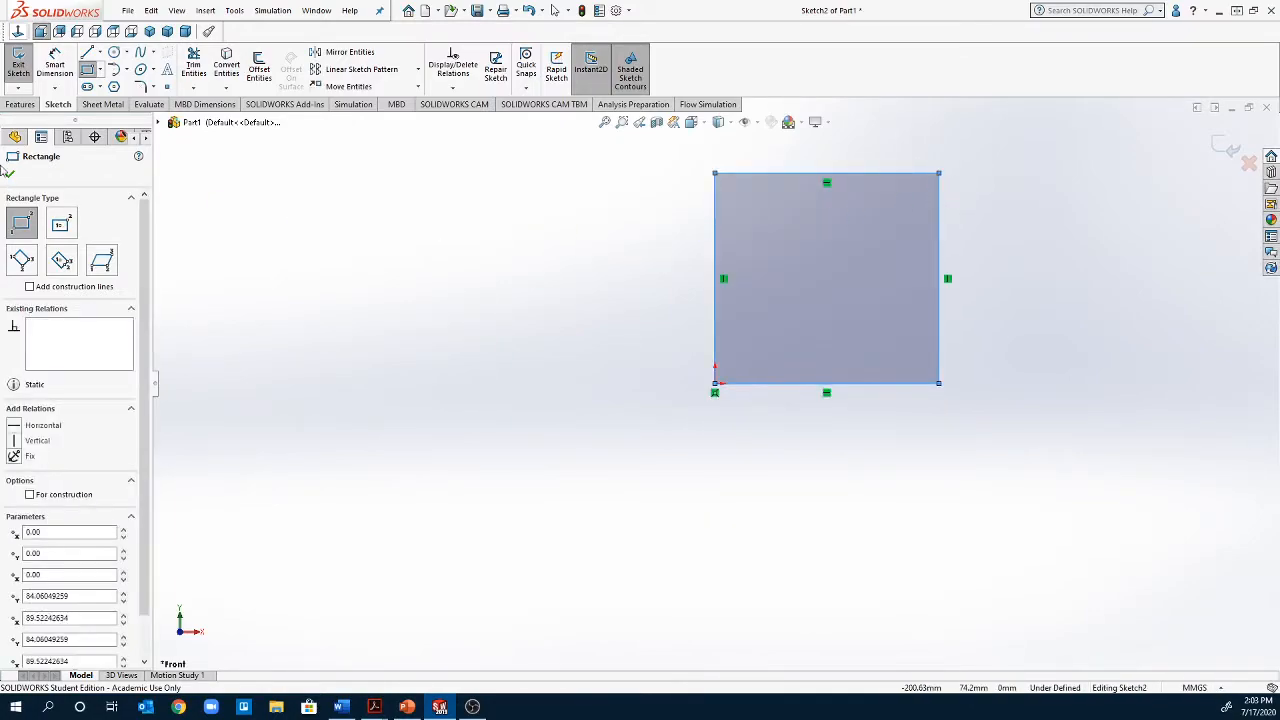
# Dimension the rectangle's left edge and bottom edge to 80 mm each to make a square
pyautogui.click(56, 66)
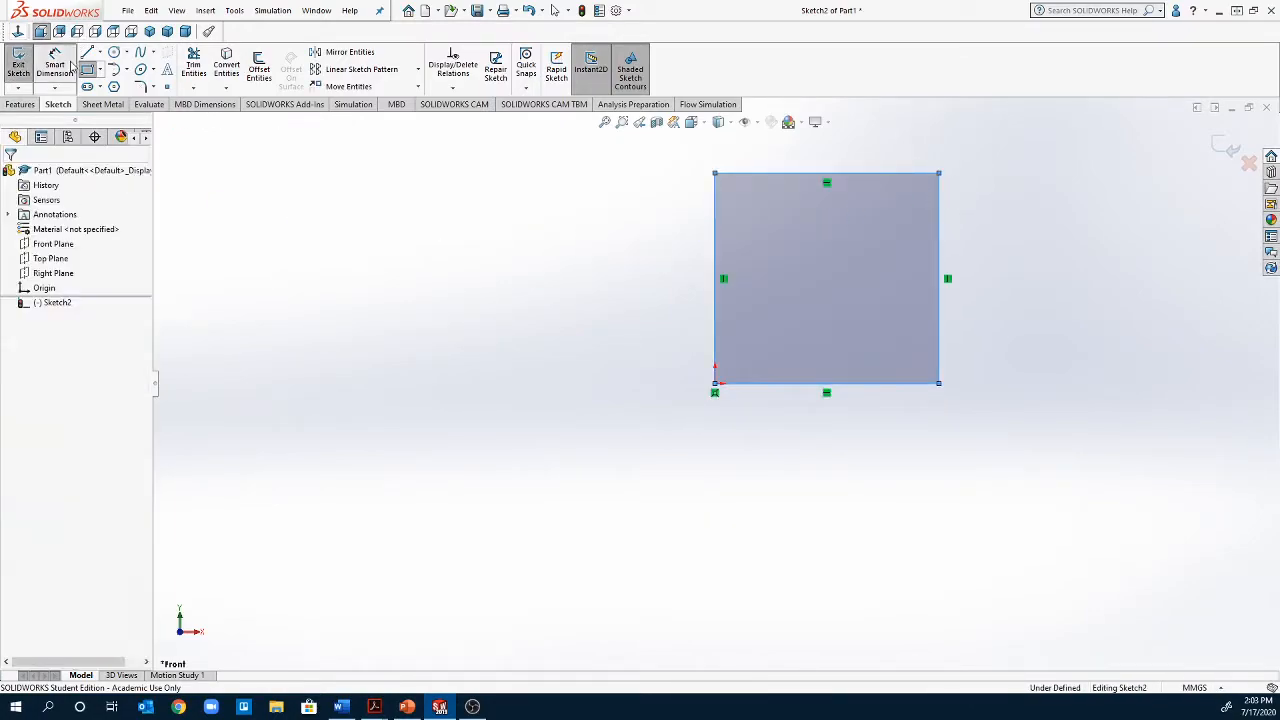
pyautogui.click(716, 336)
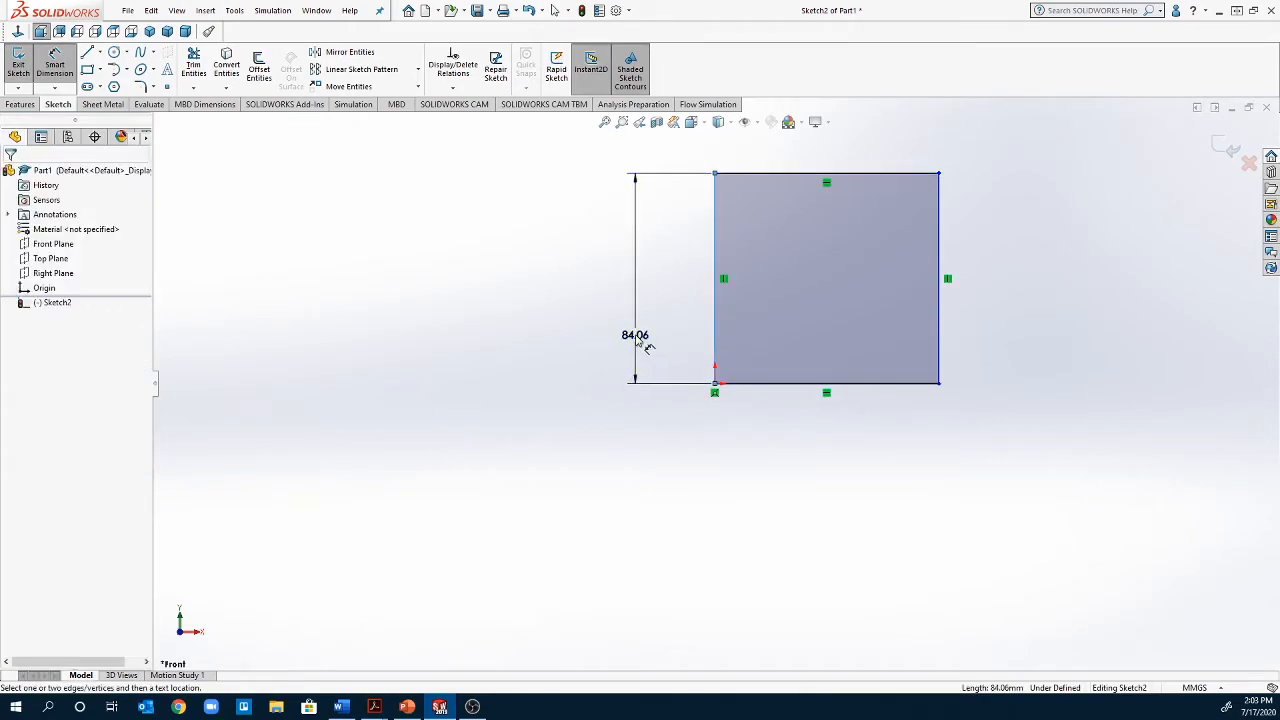
pyautogui.click(636, 339)
pyautogui.write('80')
pyautogui.press('Return')
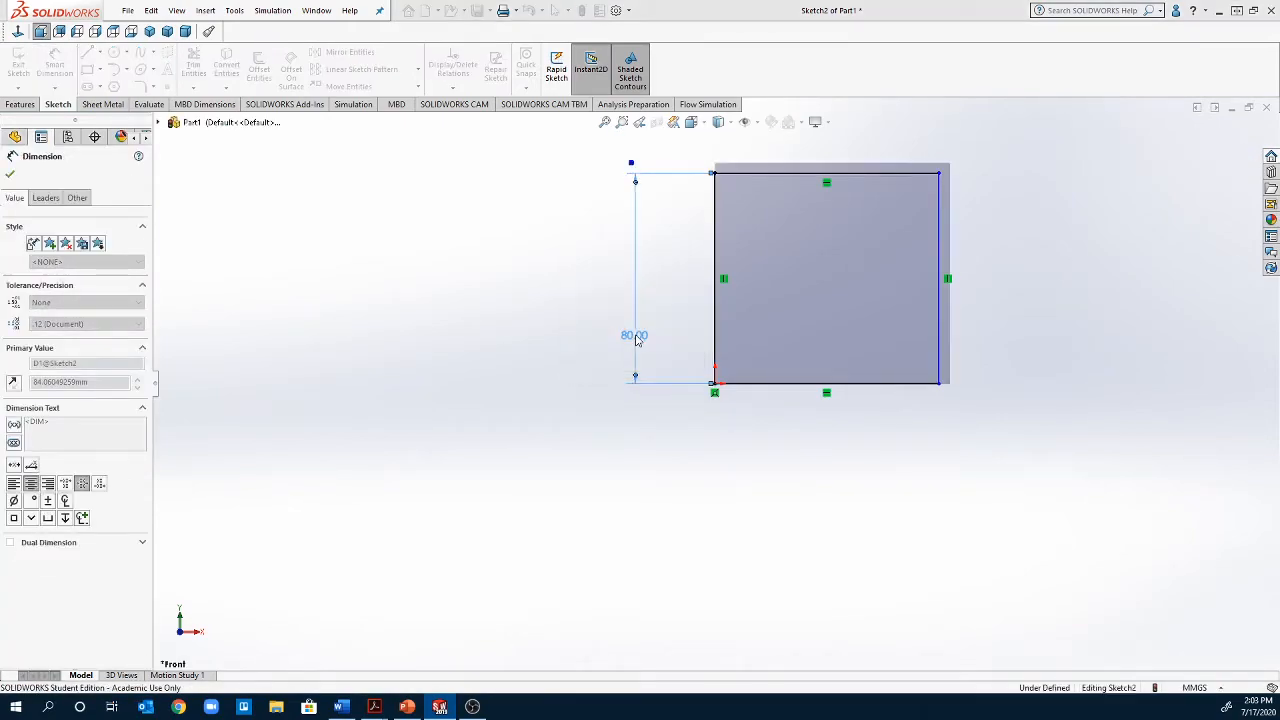
pyautogui.click(788, 384)
pyautogui.click(795, 444)
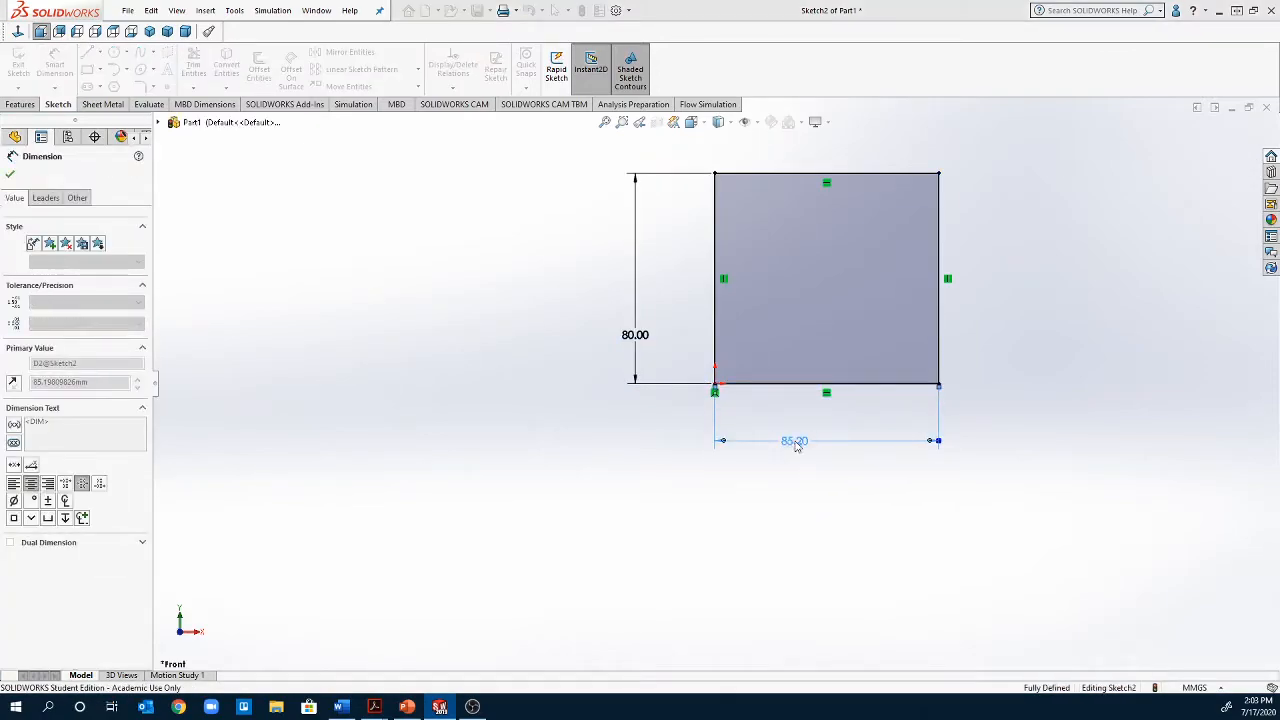
pyautogui.write('80')
pyautogui.press('Return')
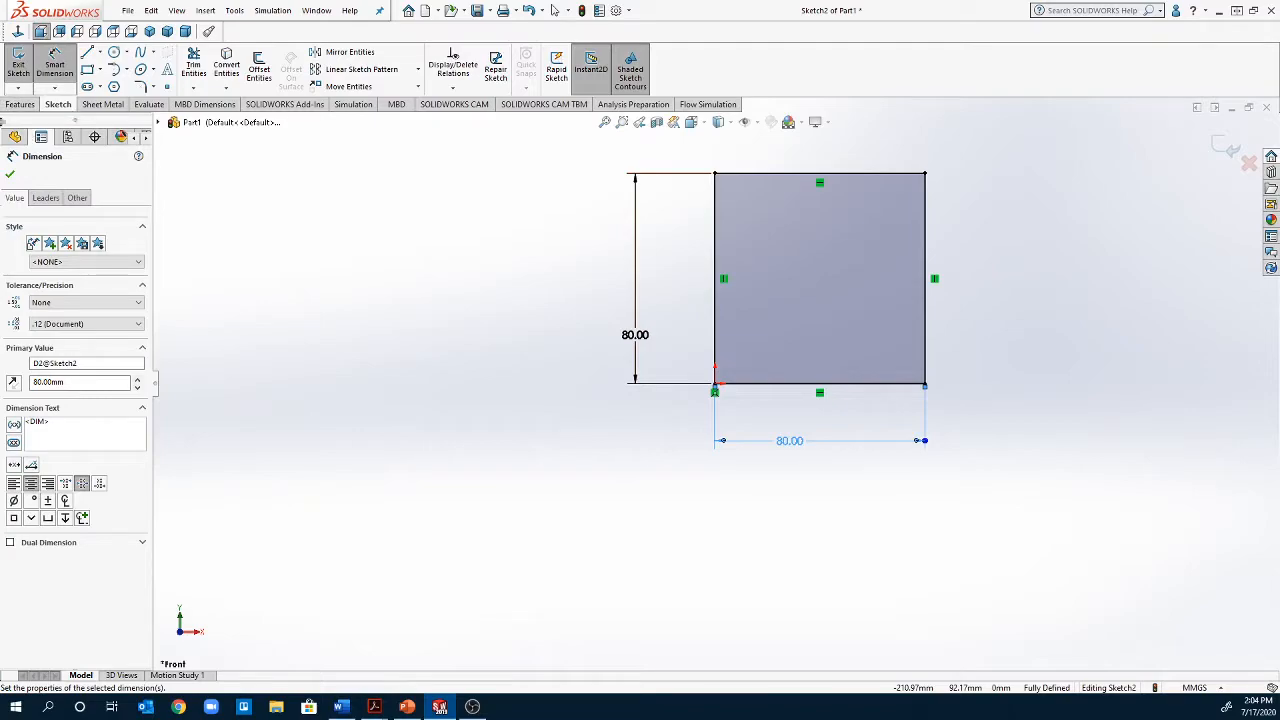
# Extrude the square sketch as a boss with a blind depth of 80 mm to form a cube
pyautogui.click(20, 105)
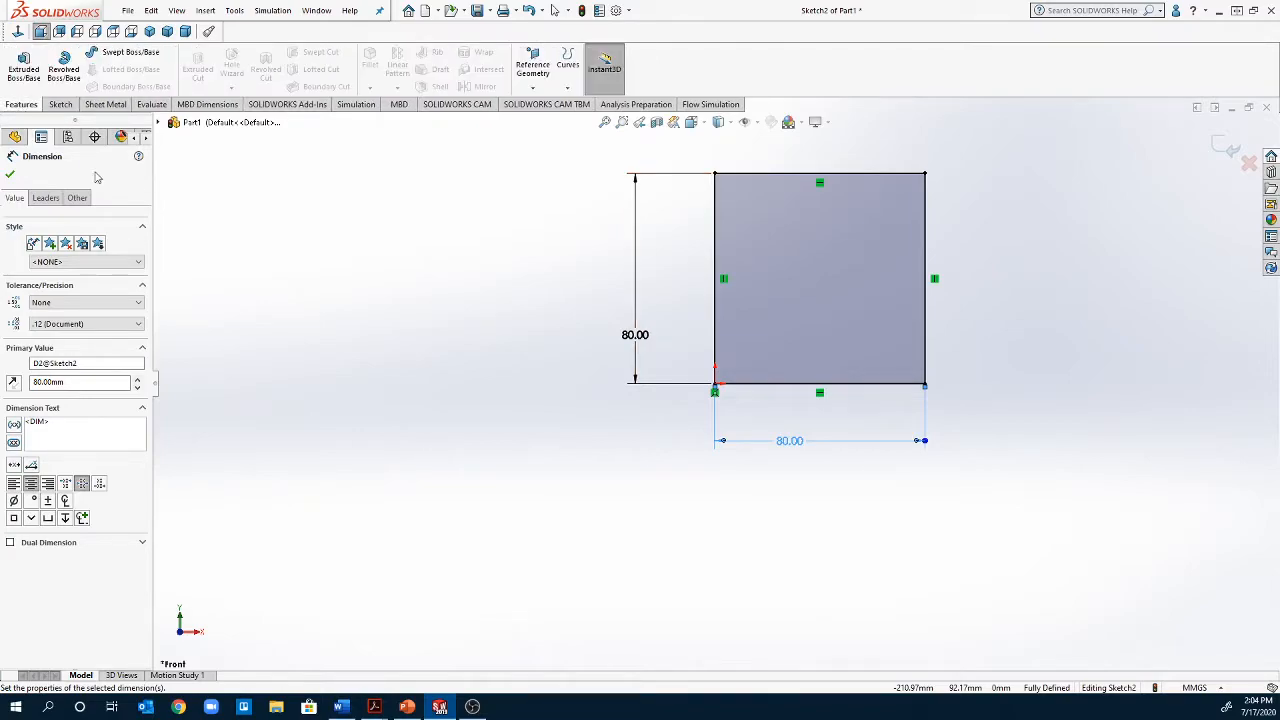
pyautogui.click(23, 70)
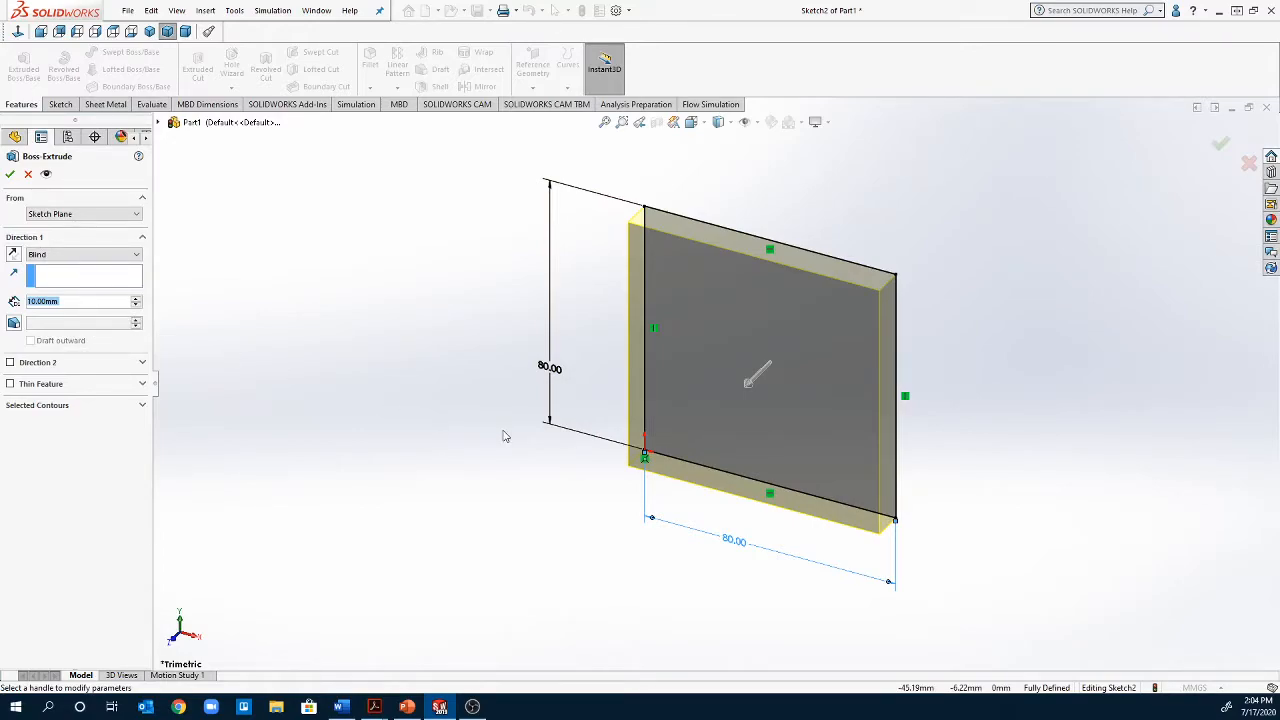
pyautogui.write('80')
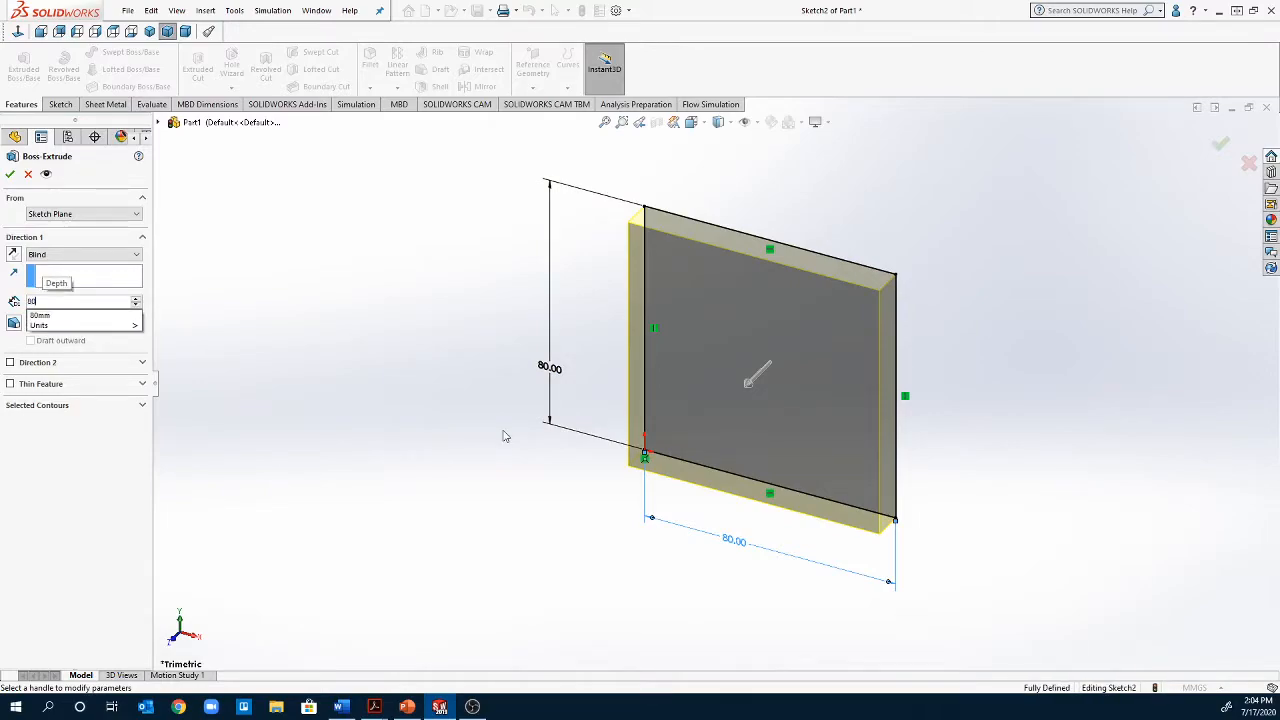
pyautogui.press('Return')
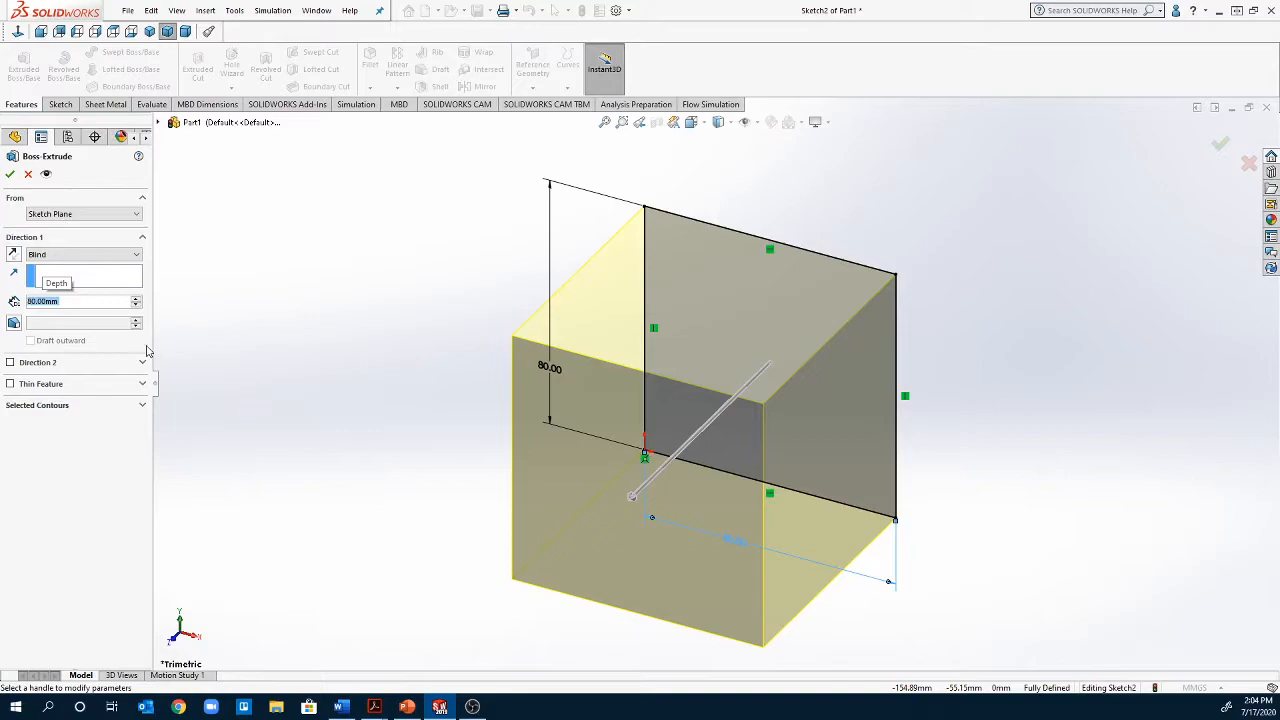
pyautogui.click(10, 174)
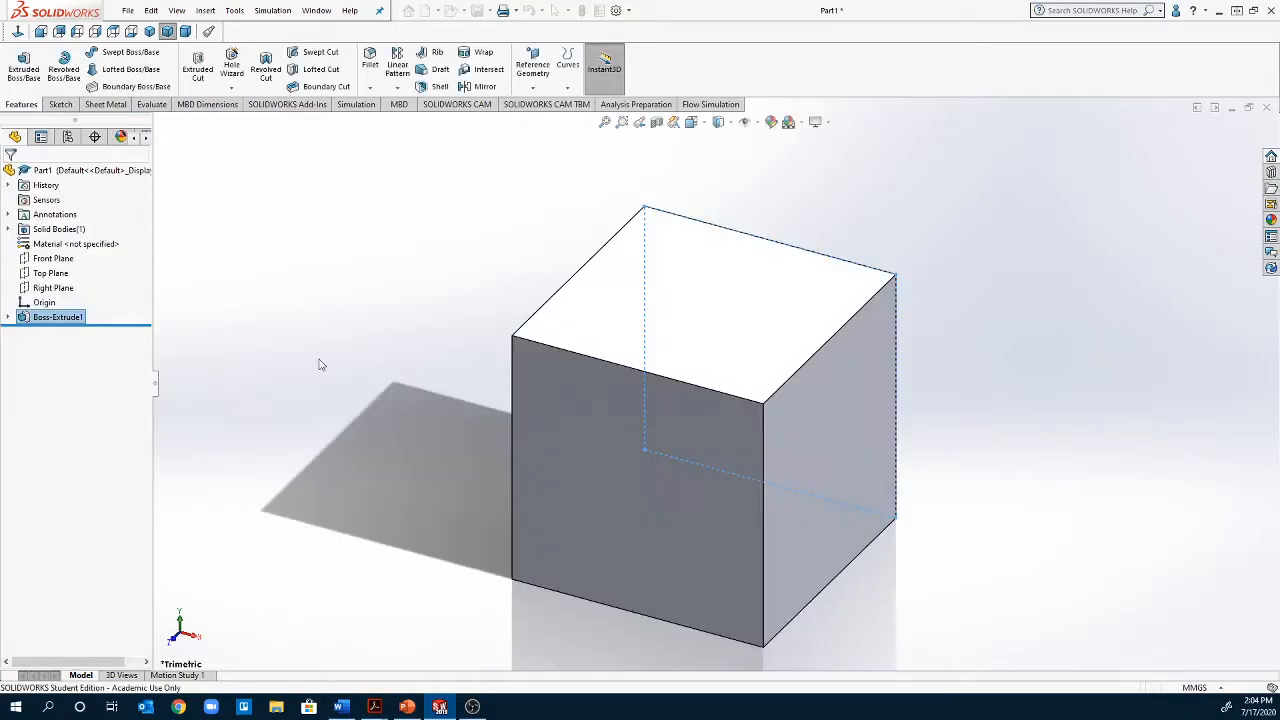
# Examine the cube from several angles, including the front, back, left, right, top, bottom, isometric, trimetric and dimetric standard views
pyautogui.scroll(3, 503, 529)
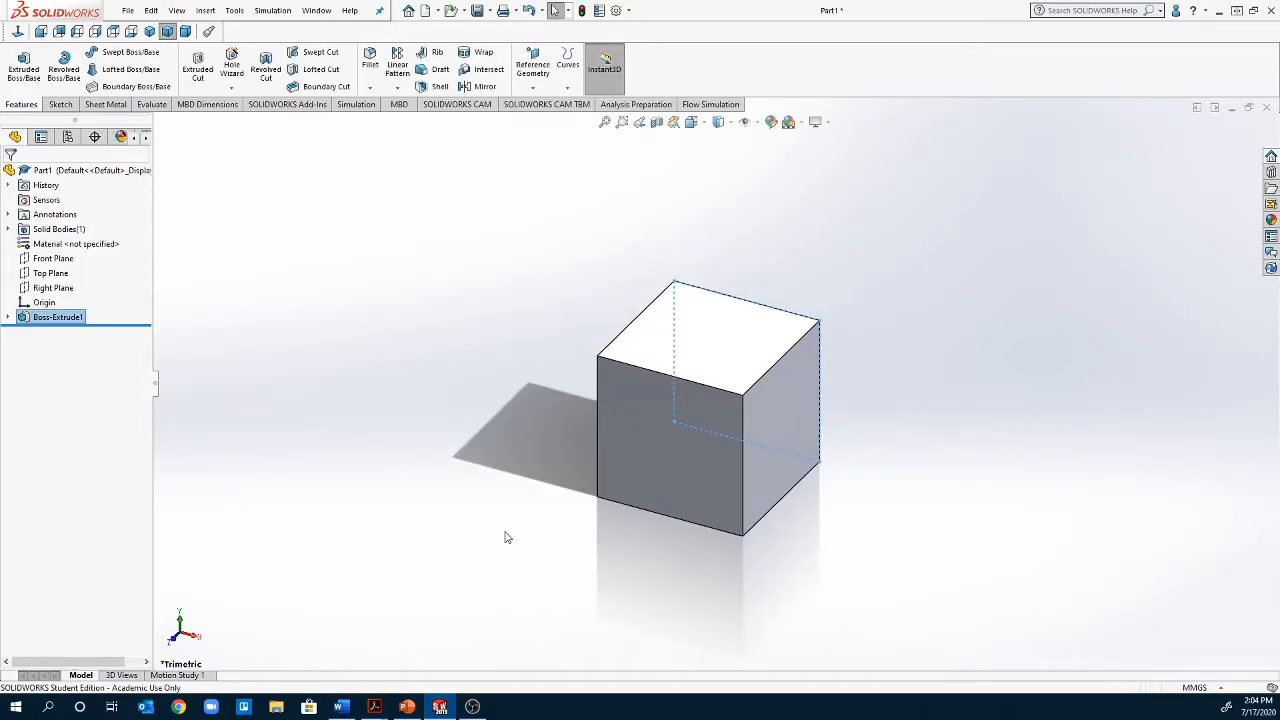
pyautogui.scroll(1, 590, 562)
pyautogui.scroll(-1, 591, 562)
pyautogui.scroll(2, 591, 562)
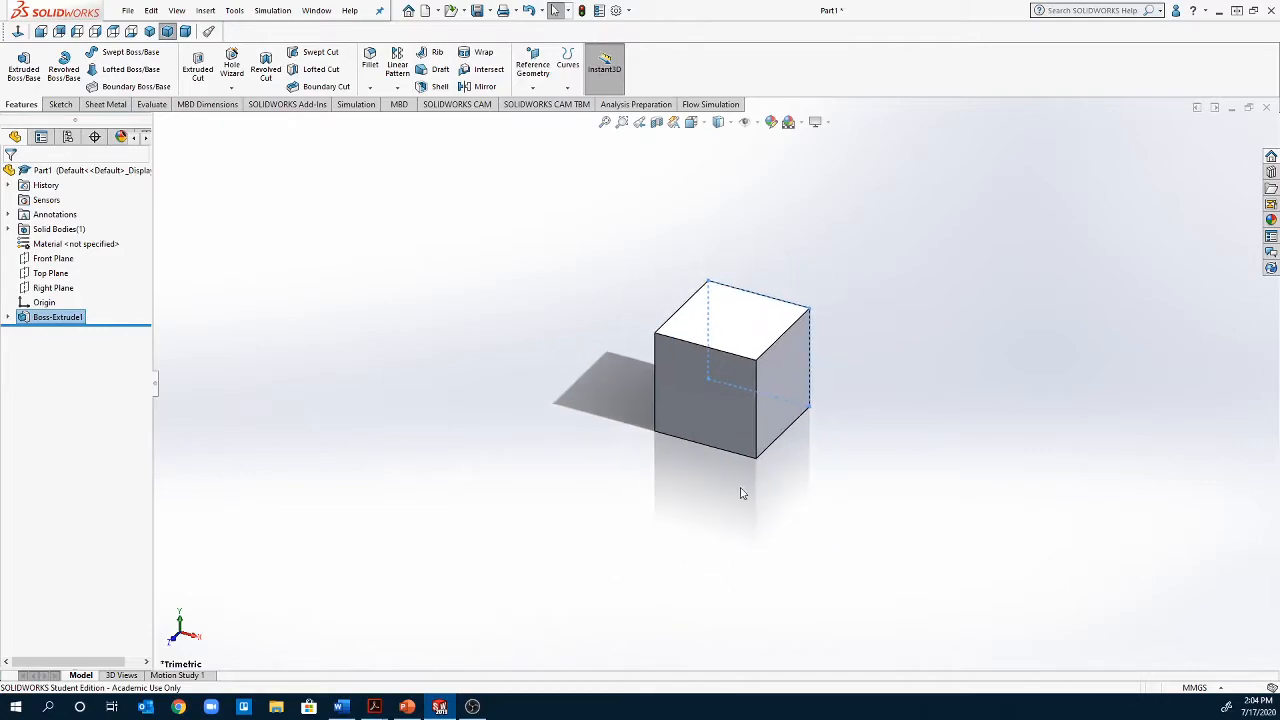
pyautogui.scroll(-2, 788, 392)
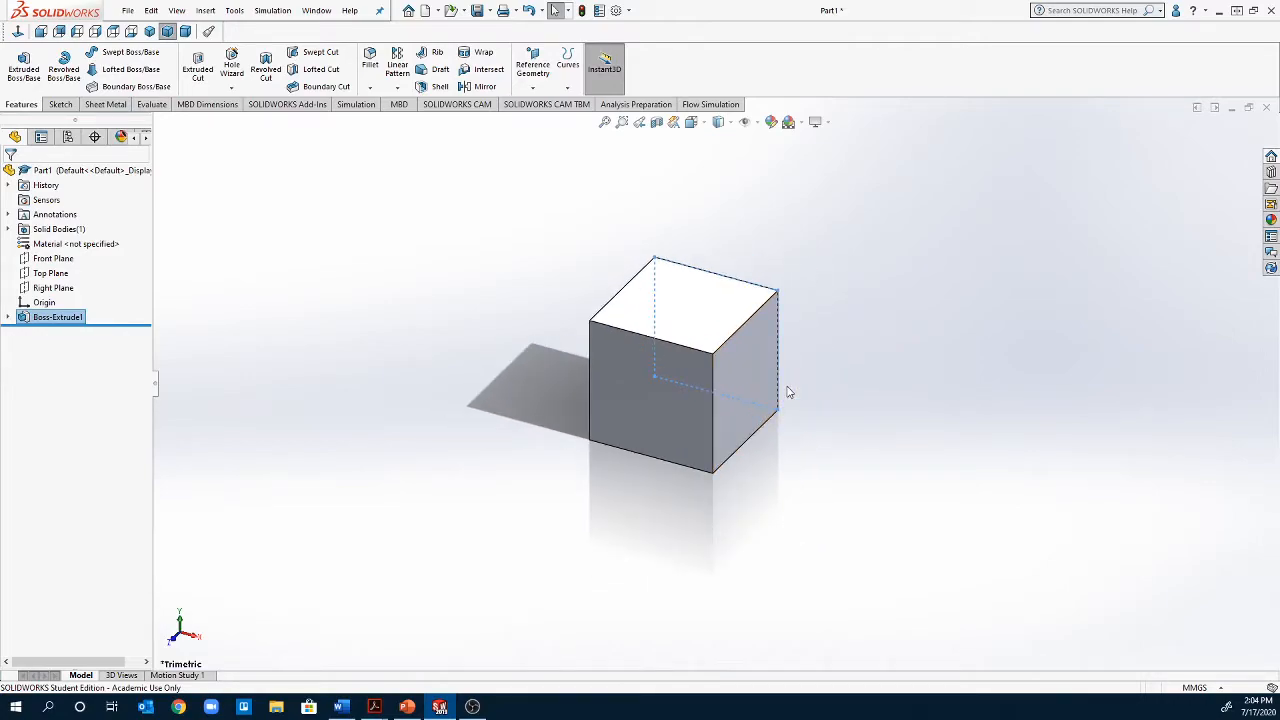
pyautogui.moveTo(788, 392); pyautogui.dragTo(793, 3, button='middle')
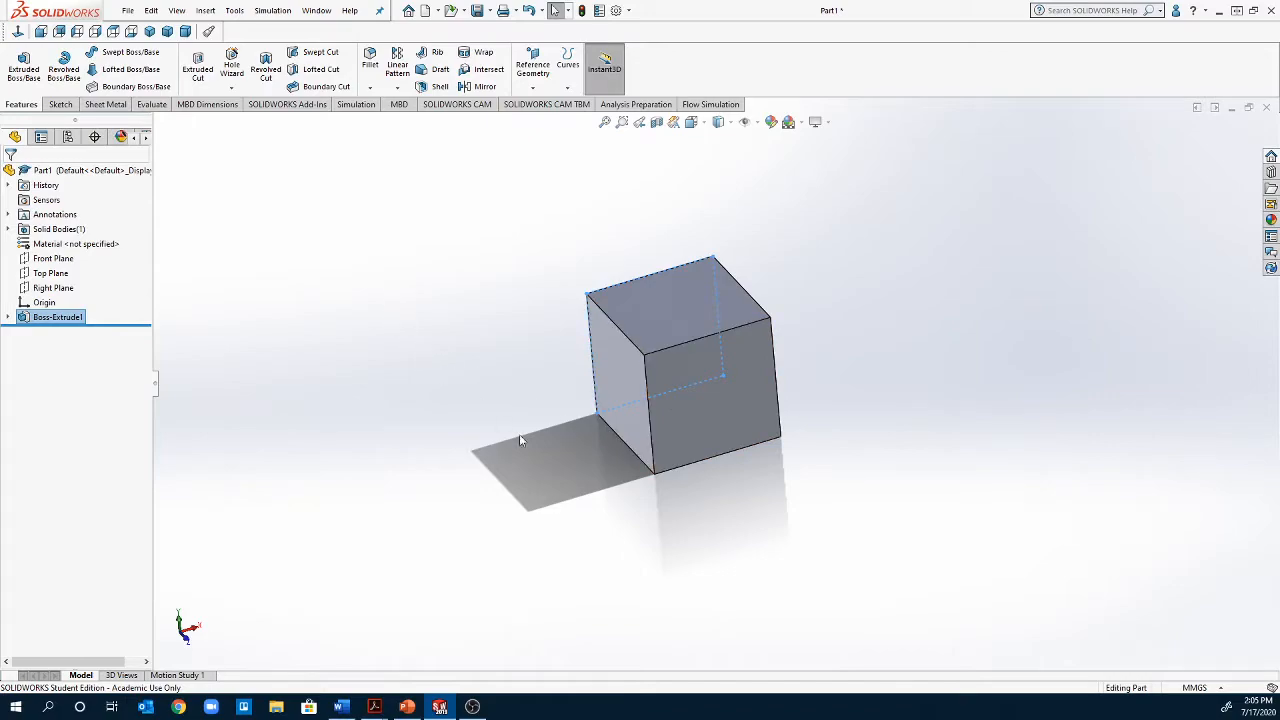
pyautogui.click(41, 32)
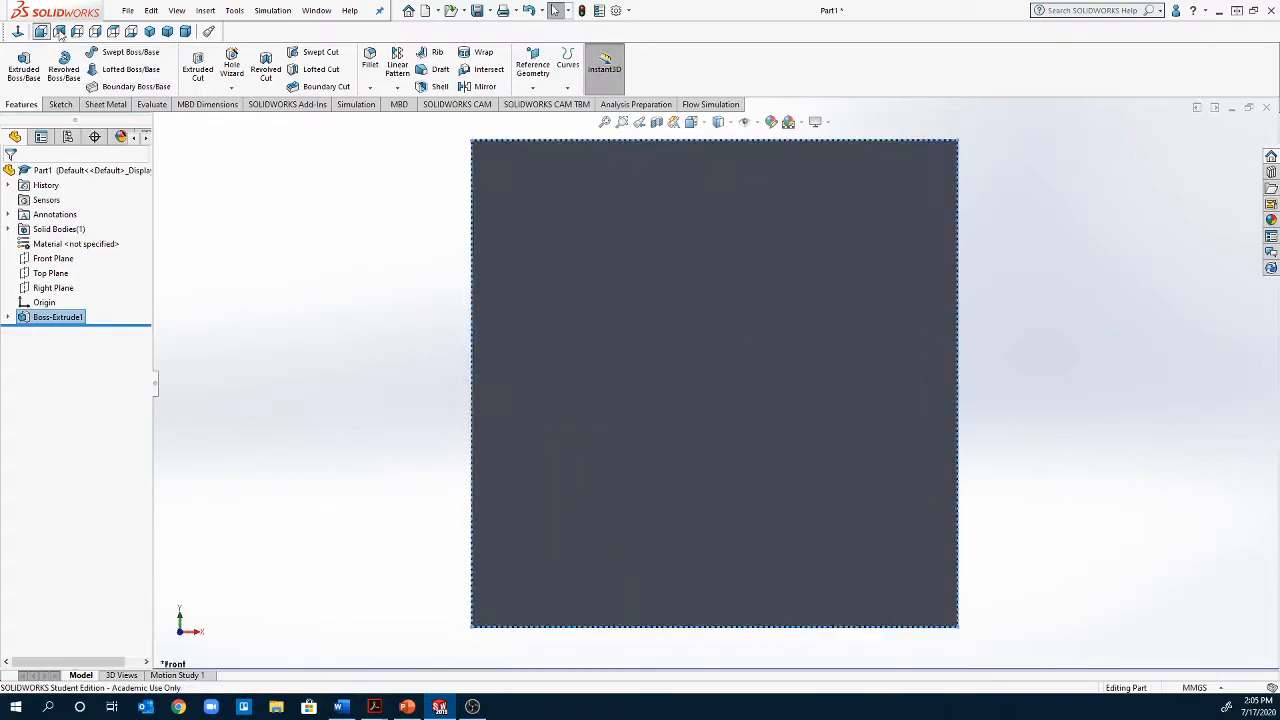
pyautogui.click(60, 32)
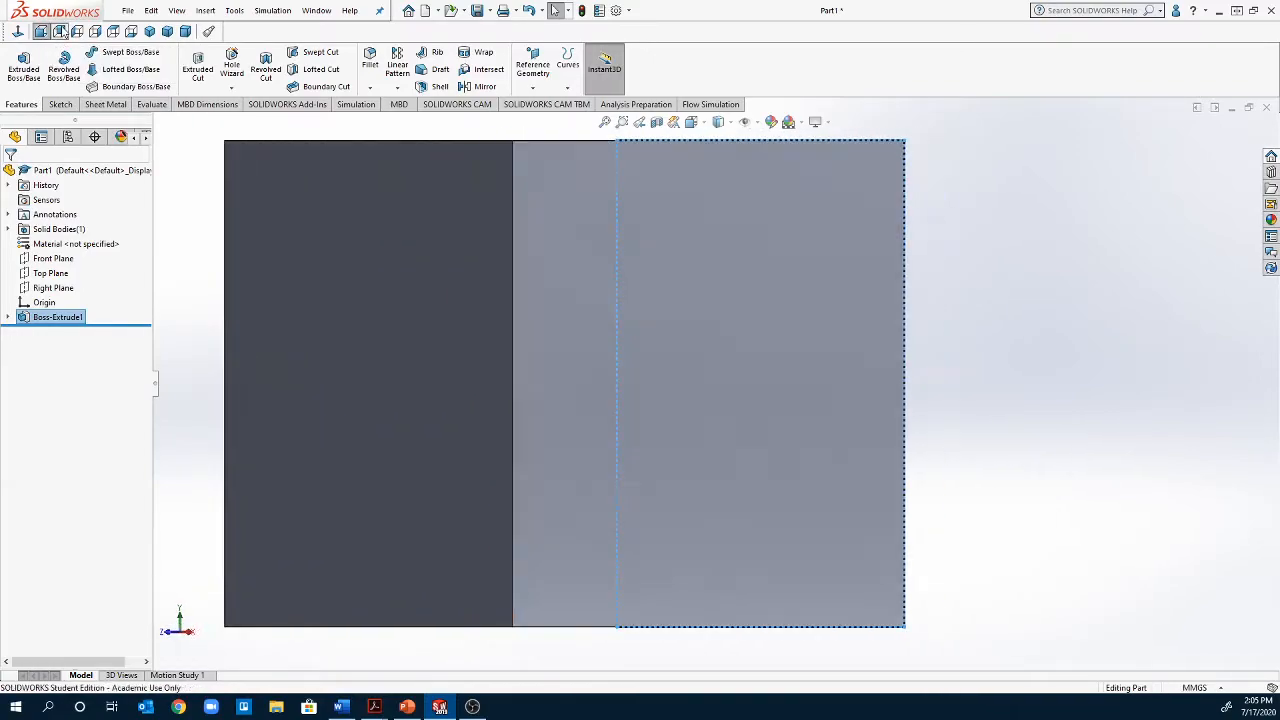
pyautogui.click(79, 33)
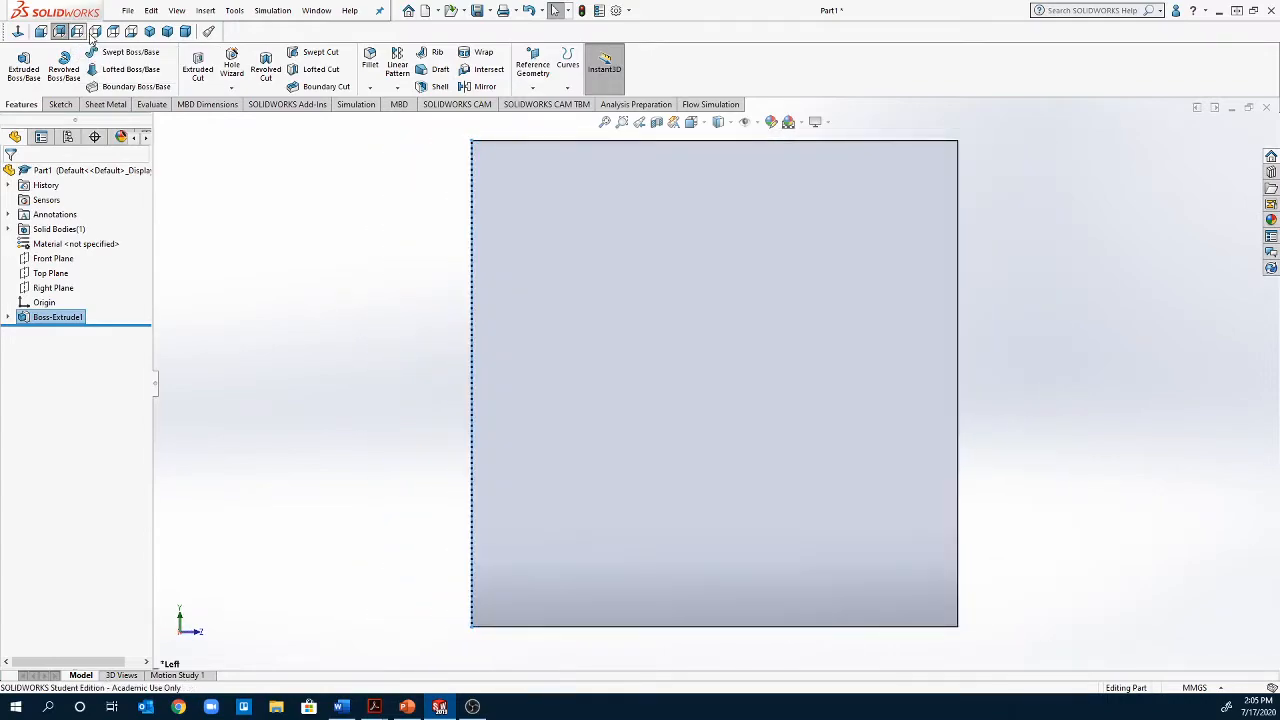
pyautogui.click(95, 32)
pyautogui.click(113, 32)
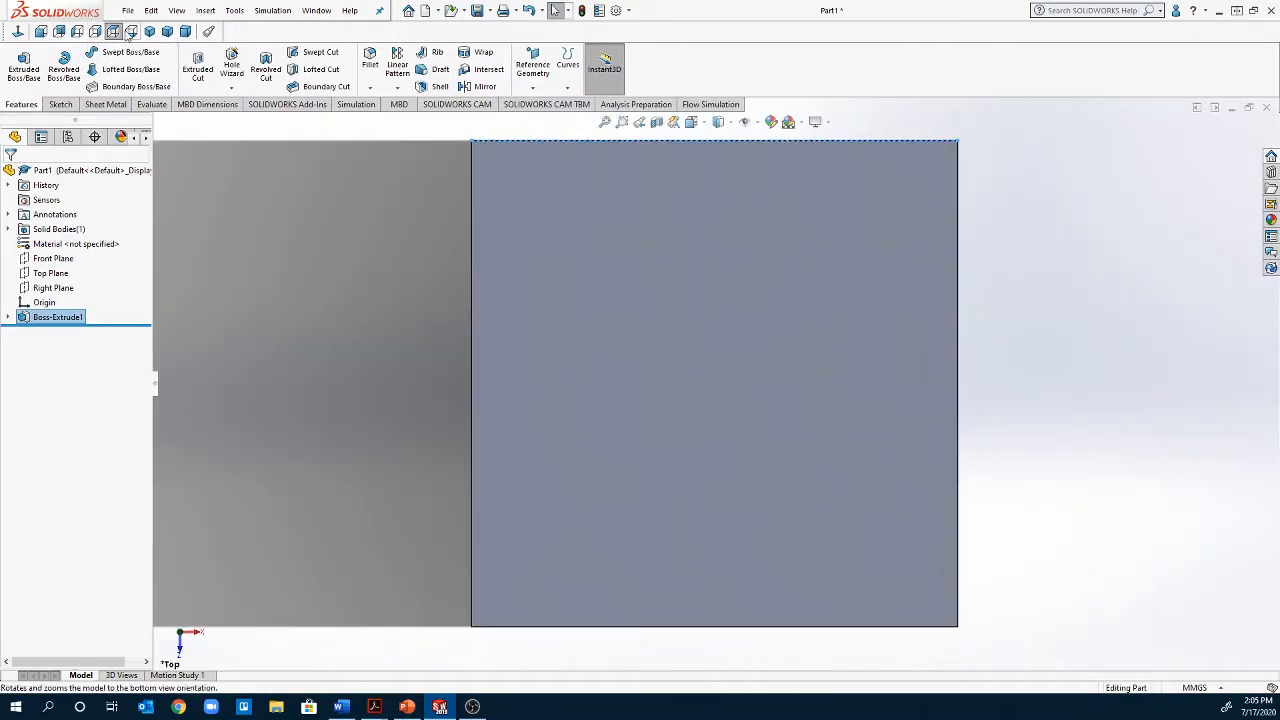
pyautogui.click(131, 32)
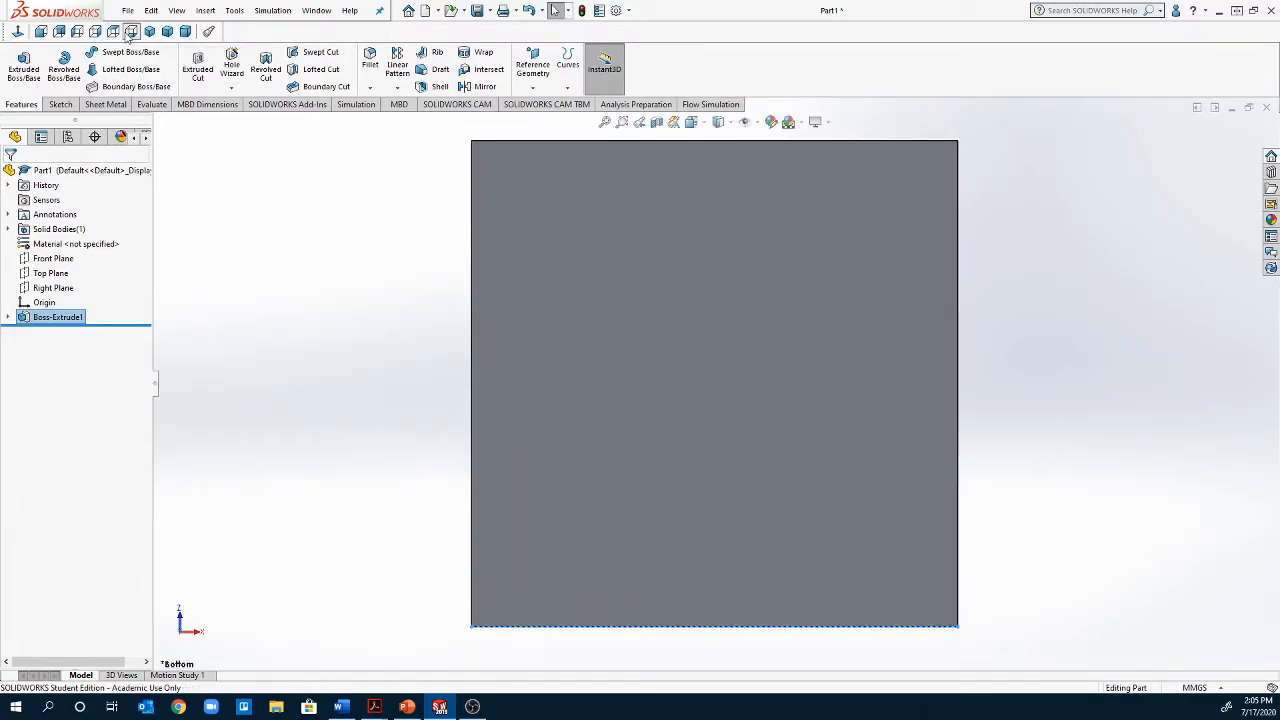
pyautogui.click(149, 32)
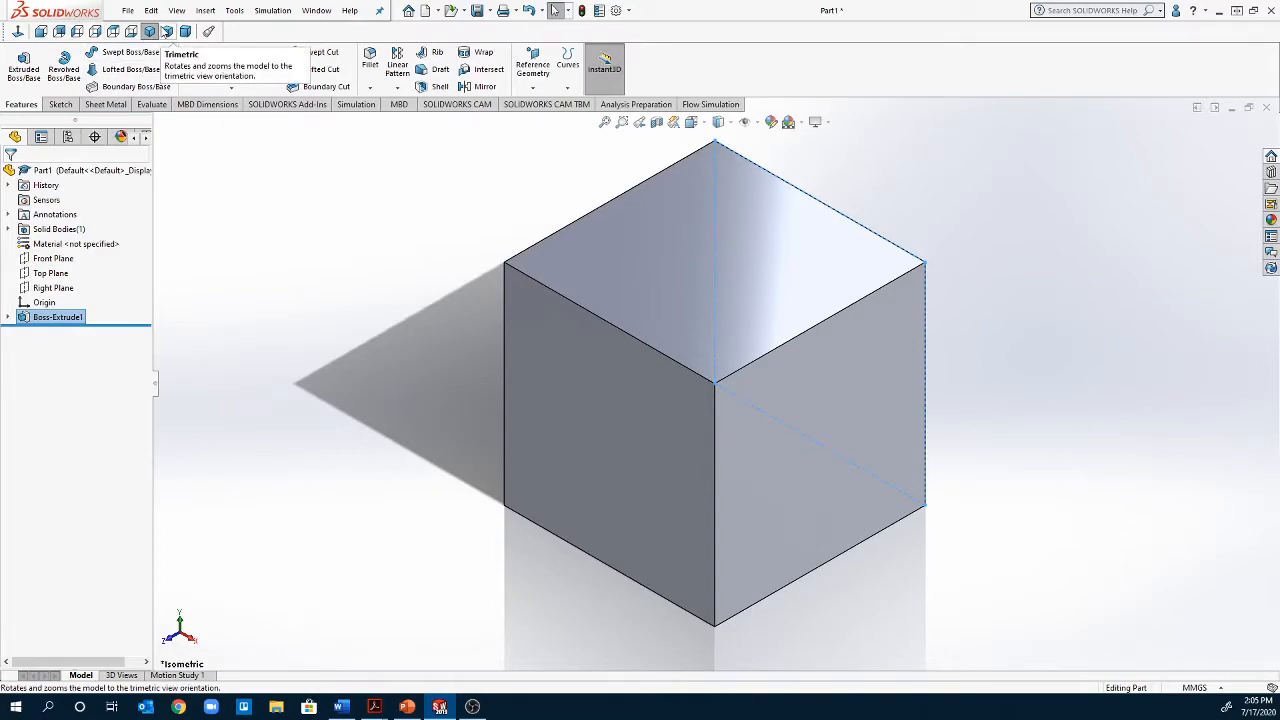
pyautogui.click(166, 32)
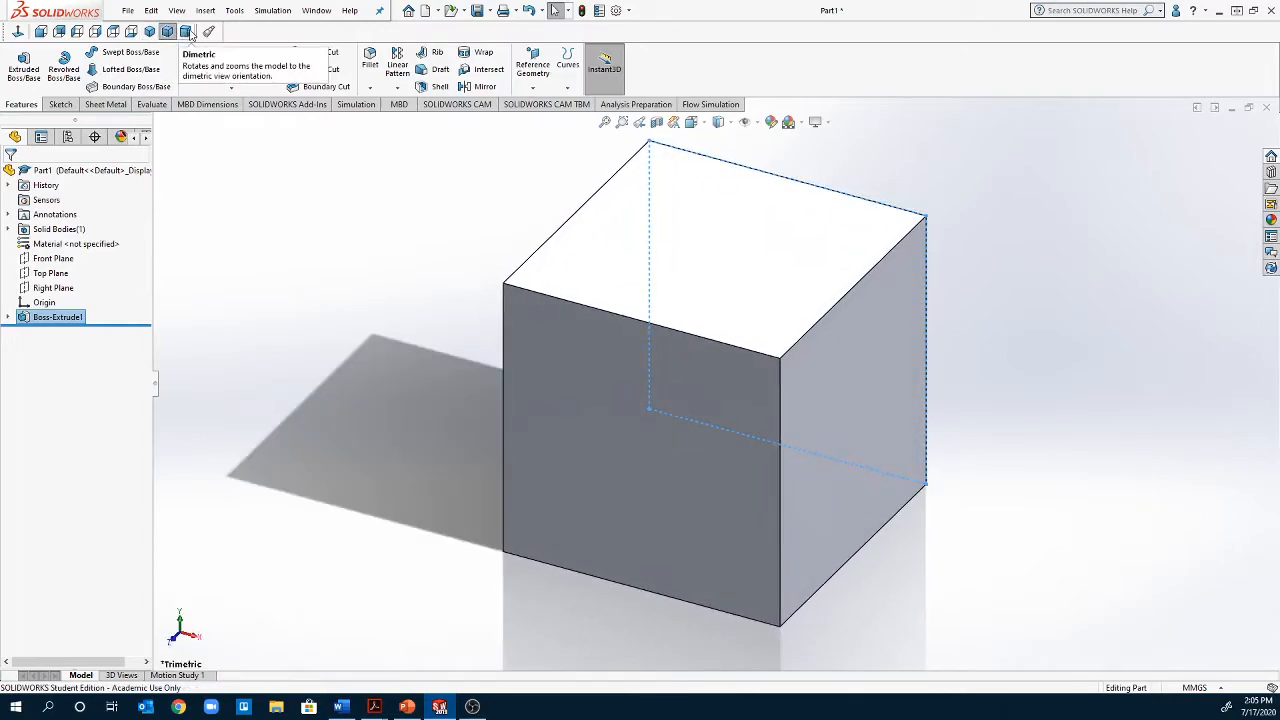
pyautogui.click(187, 32)
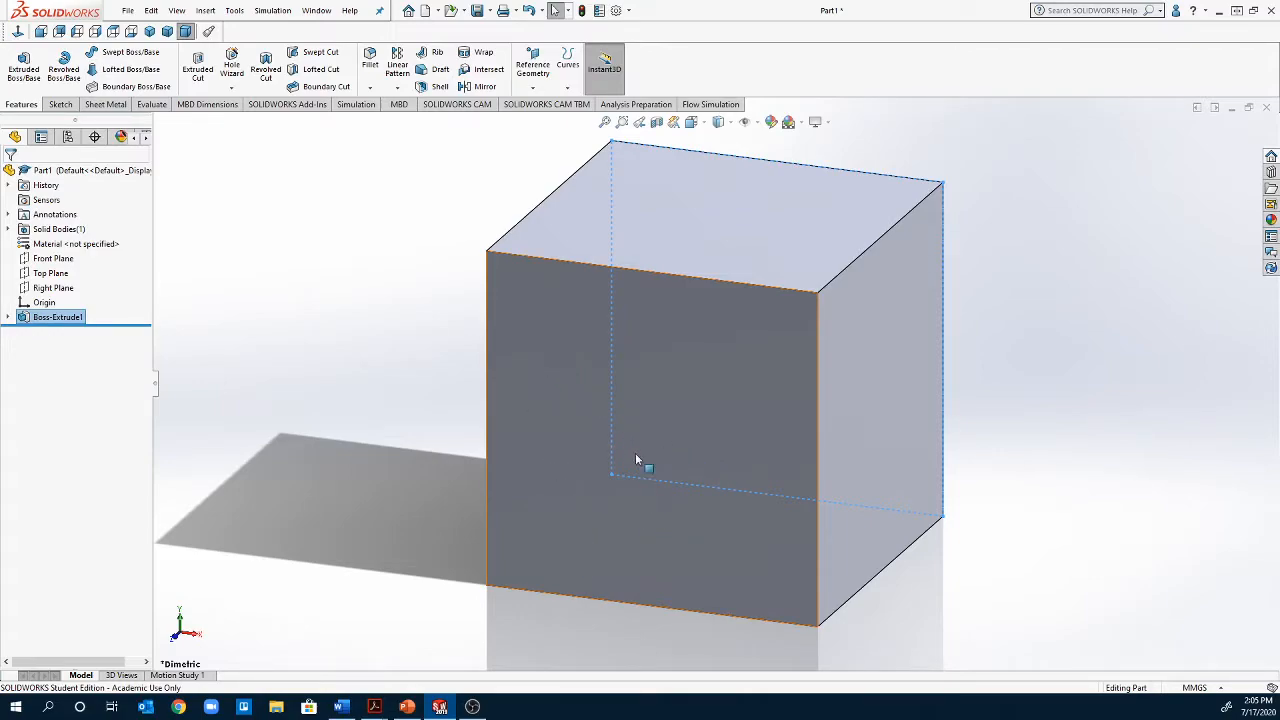
# Open a new sketch on the cube's top face and orient the view normal to it
pyautogui.scroll(5, 636, 459)
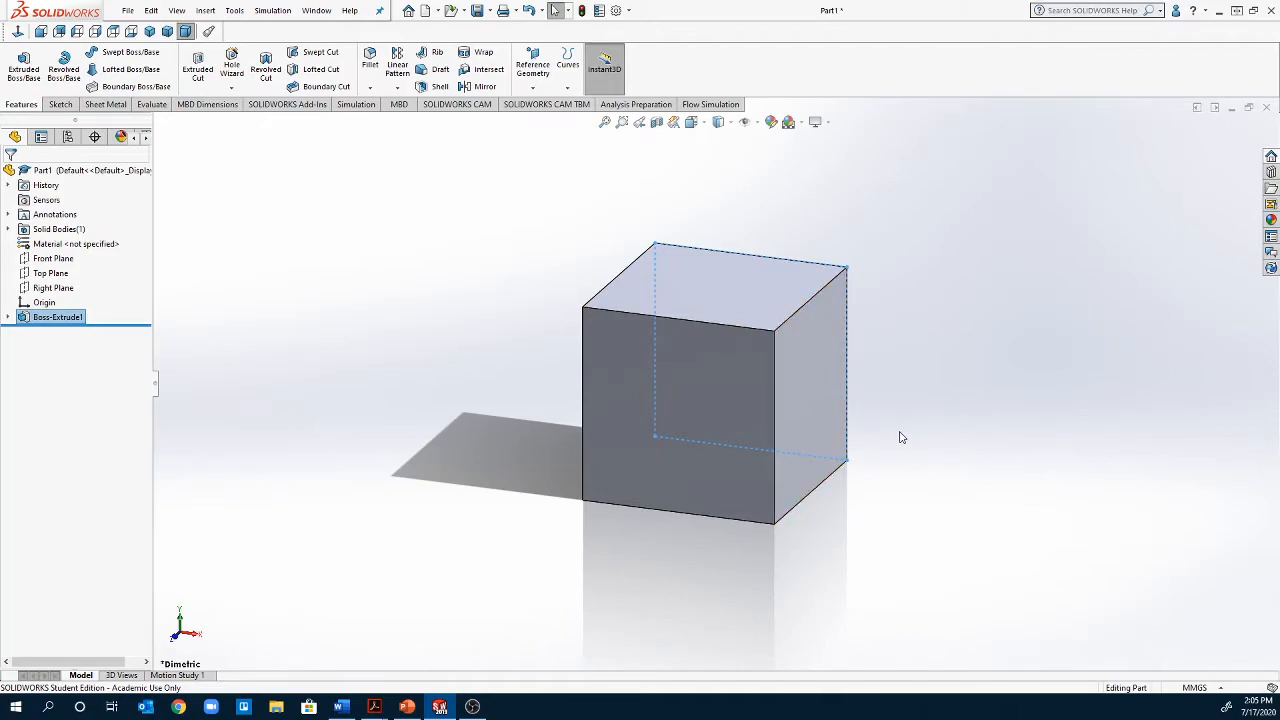
pyautogui.rightClick(703, 291)
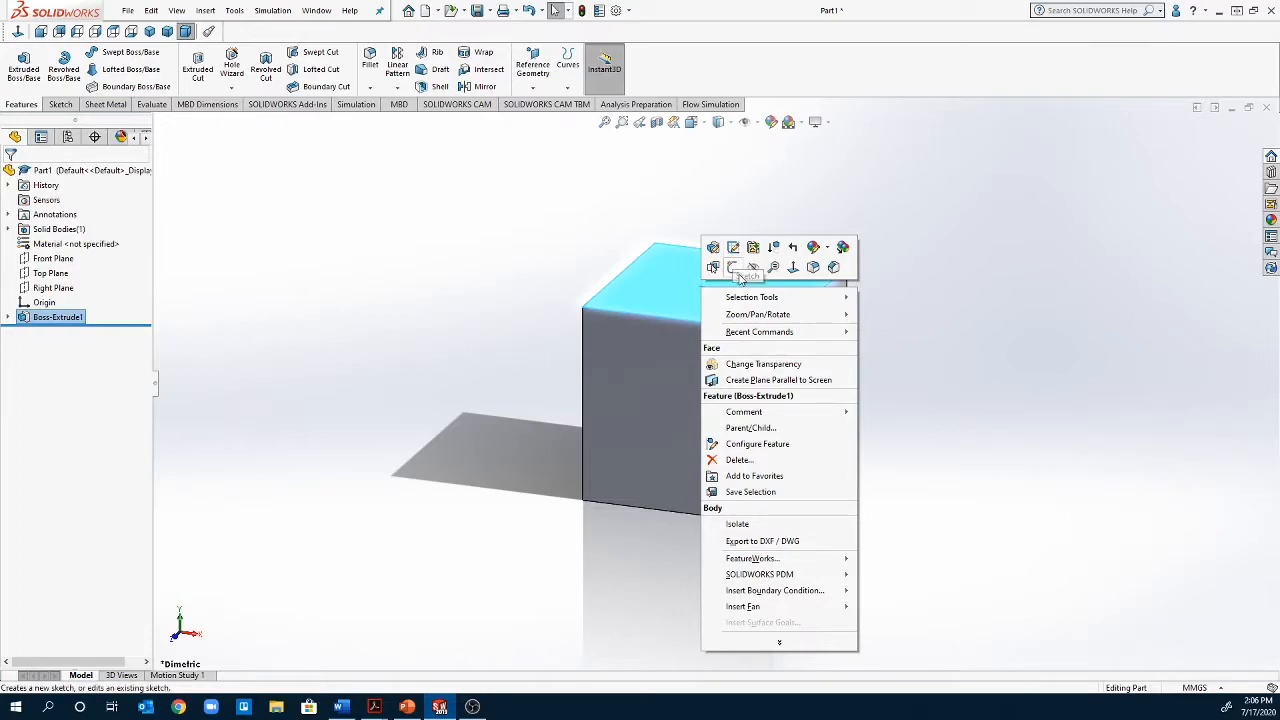
pyautogui.click(733, 268)
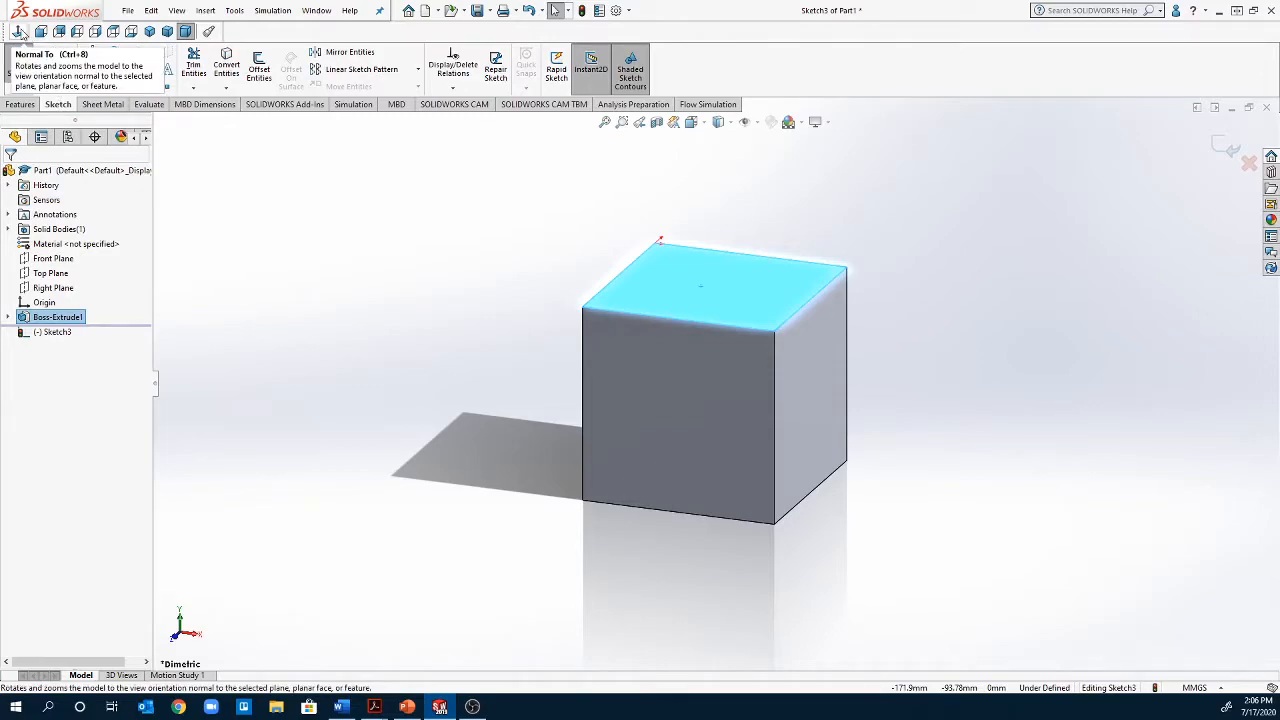
pyautogui.click(19, 31)
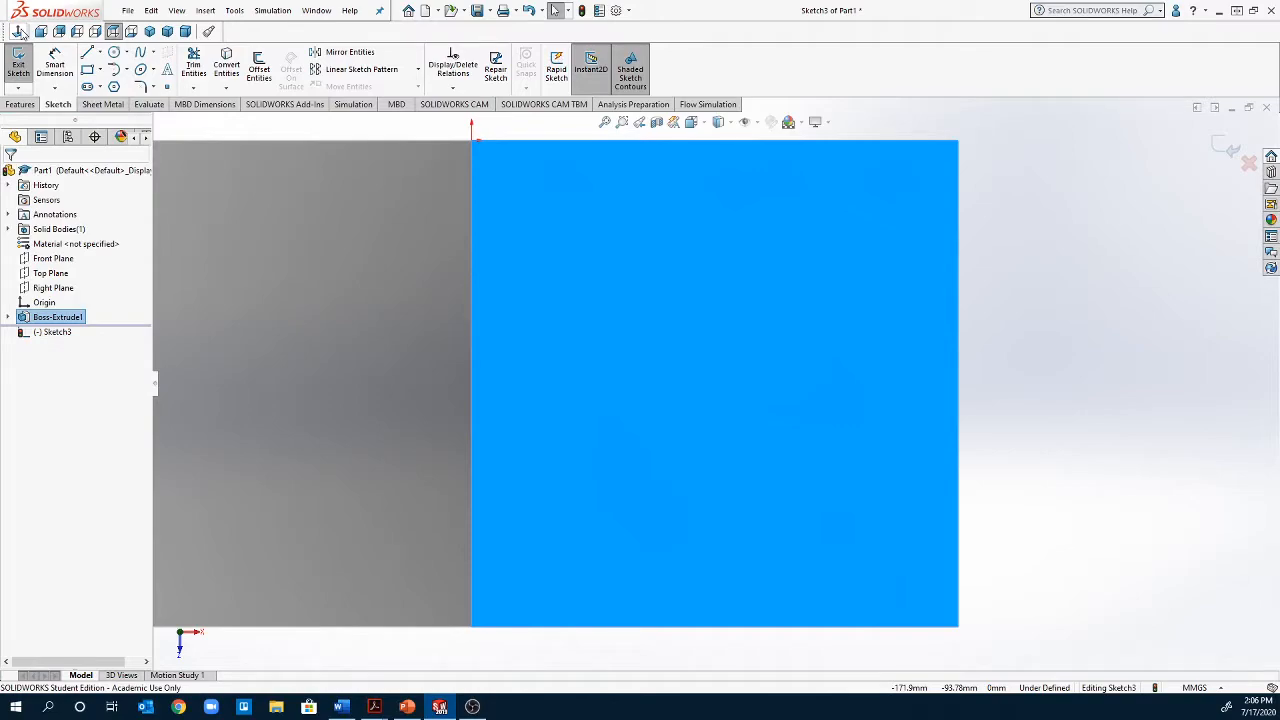
pyautogui.click(1129, 323)
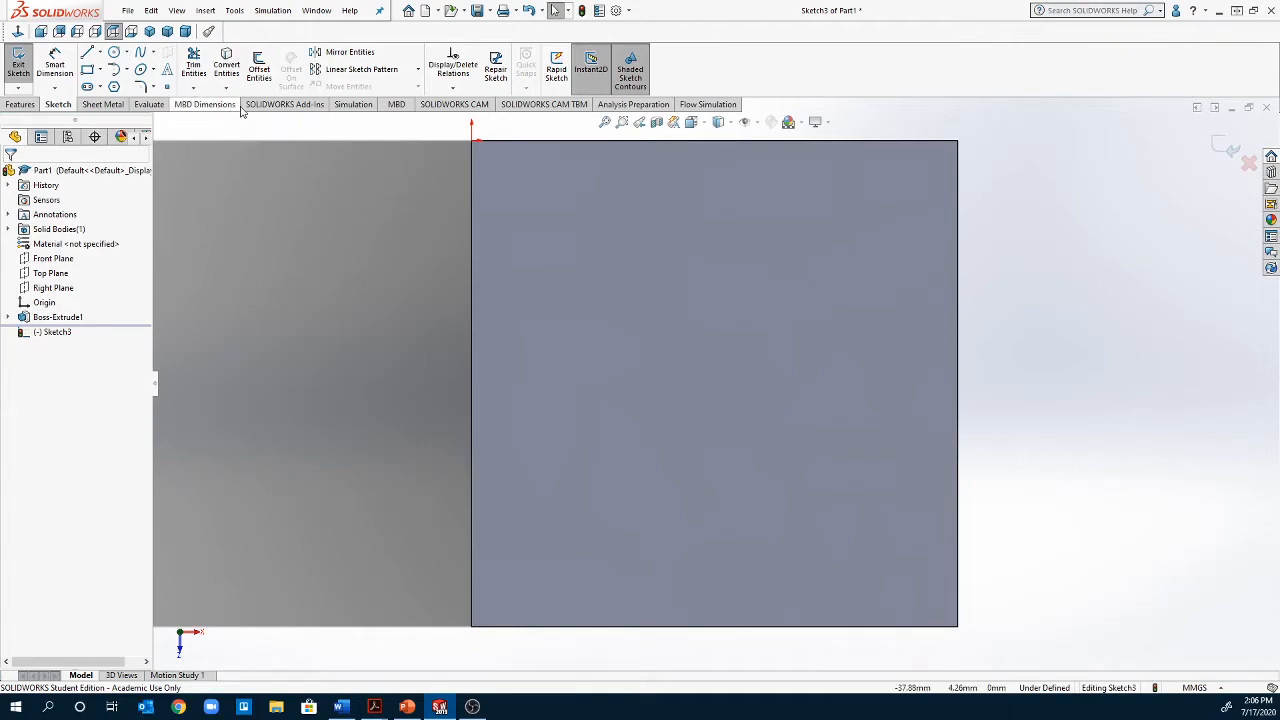
# Convert the outline of the cube's top face into sketch entities
pyautogui.click(227, 66)
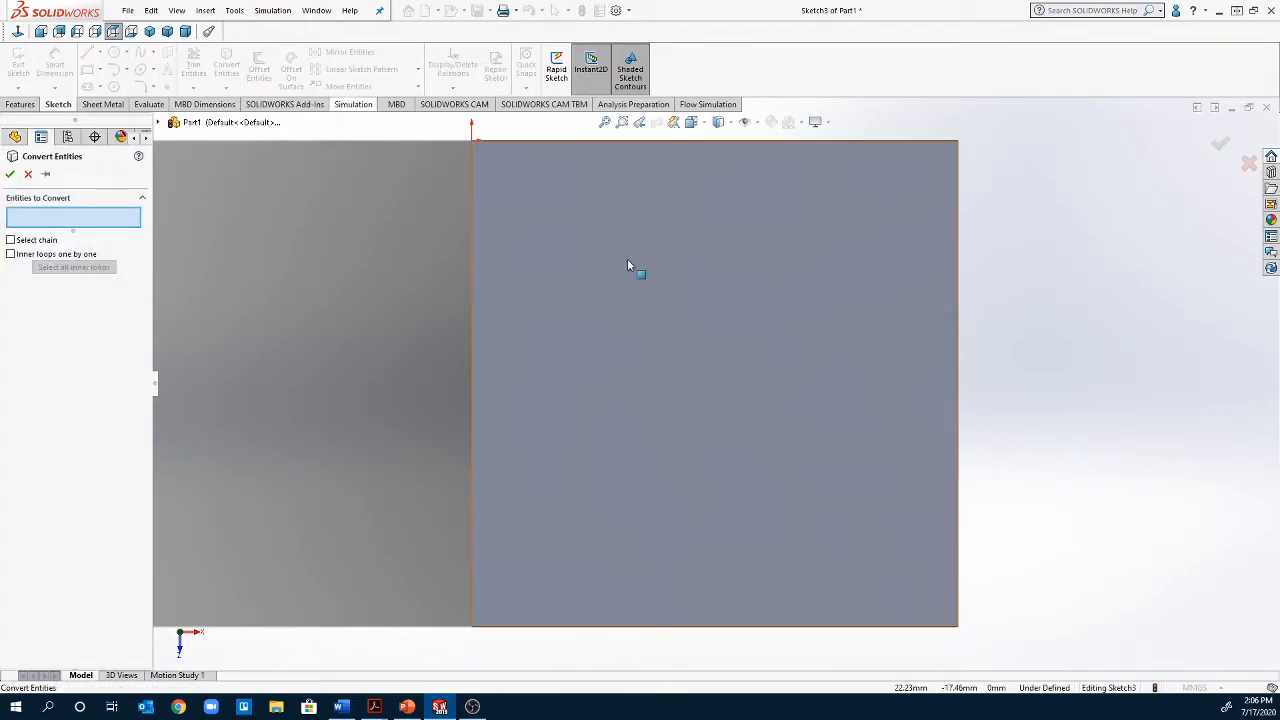
pyautogui.click(801, 396)
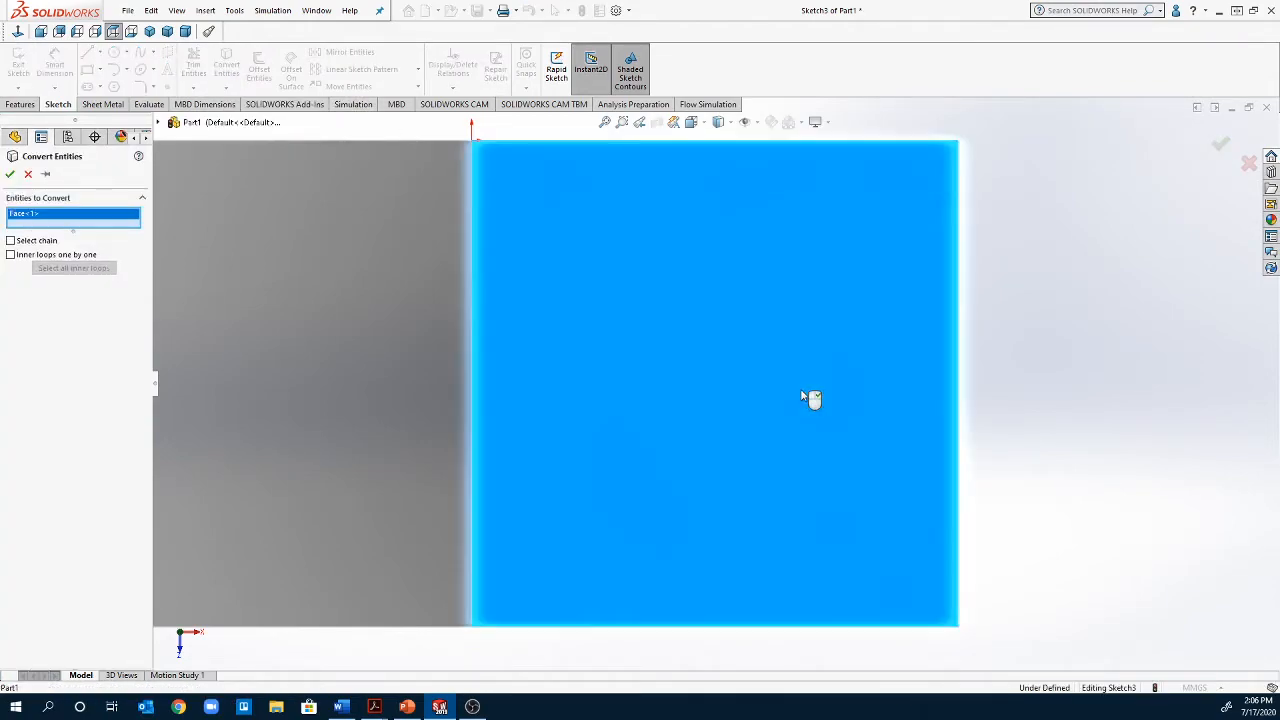
pyautogui.click(9, 174)
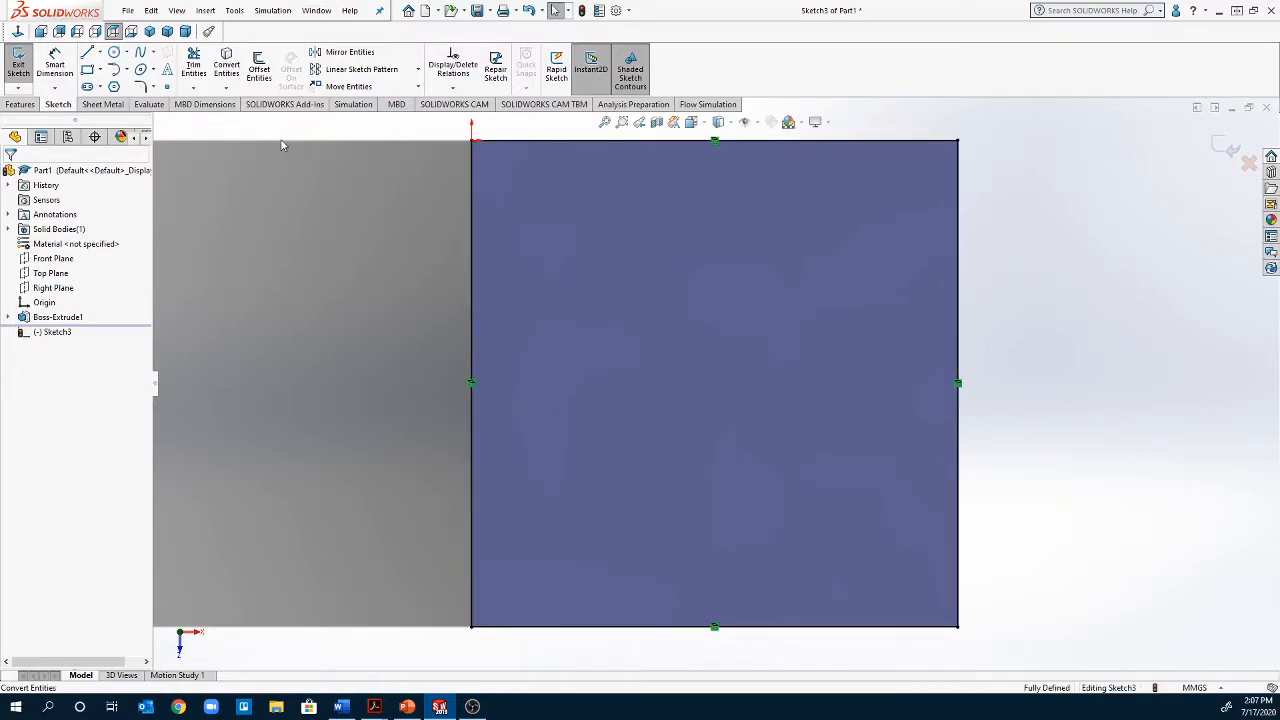
# Offset the converted square outline inward by 20 mm as a full chain with dimensions added
pyautogui.click(259, 70)
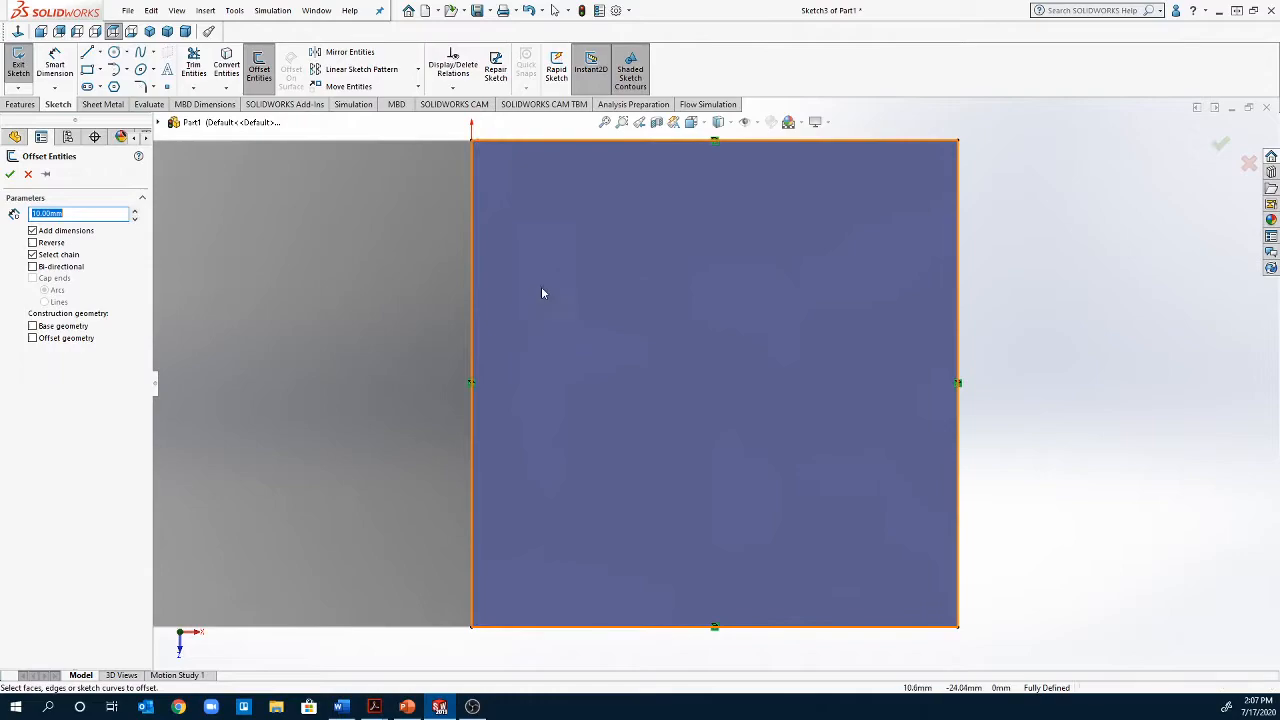
pyautogui.click(469, 294)
pyautogui.scroll(2, 644, 223)
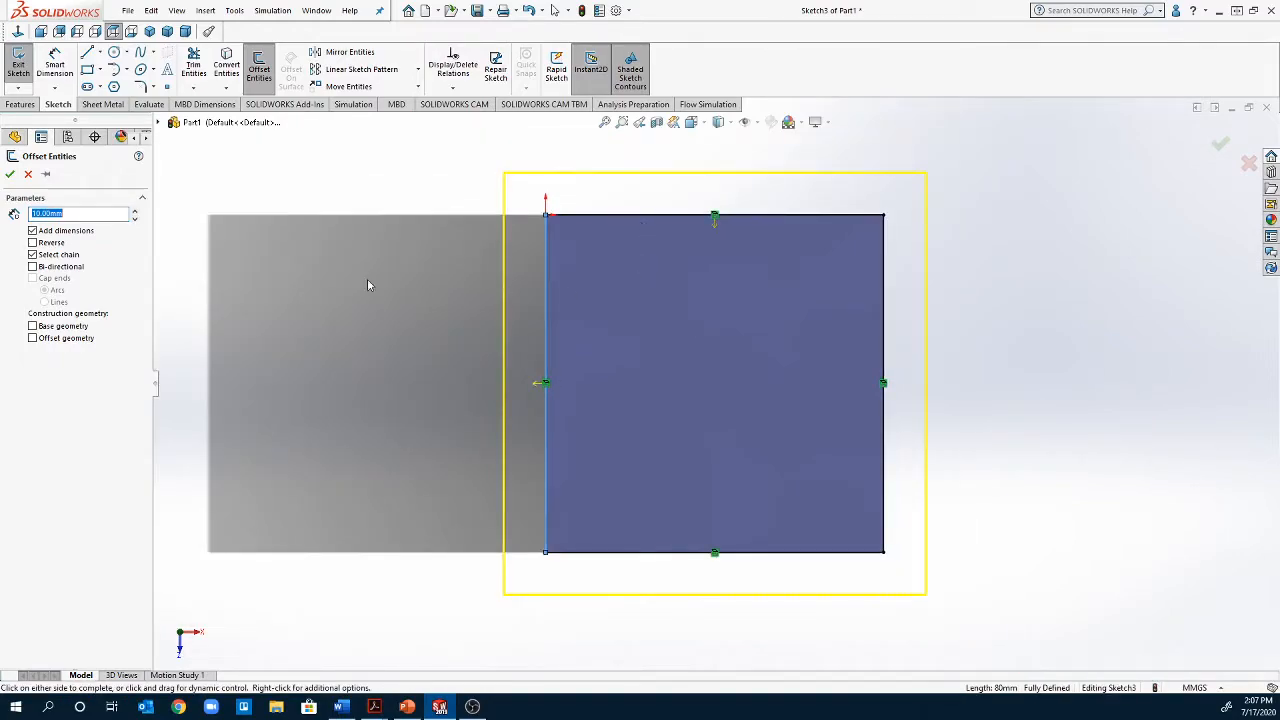
pyautogui.click(53, 245)
pyautogui.doubleClick(107, 215)
pyautogui.write('20')
pyautogui.press('Return')
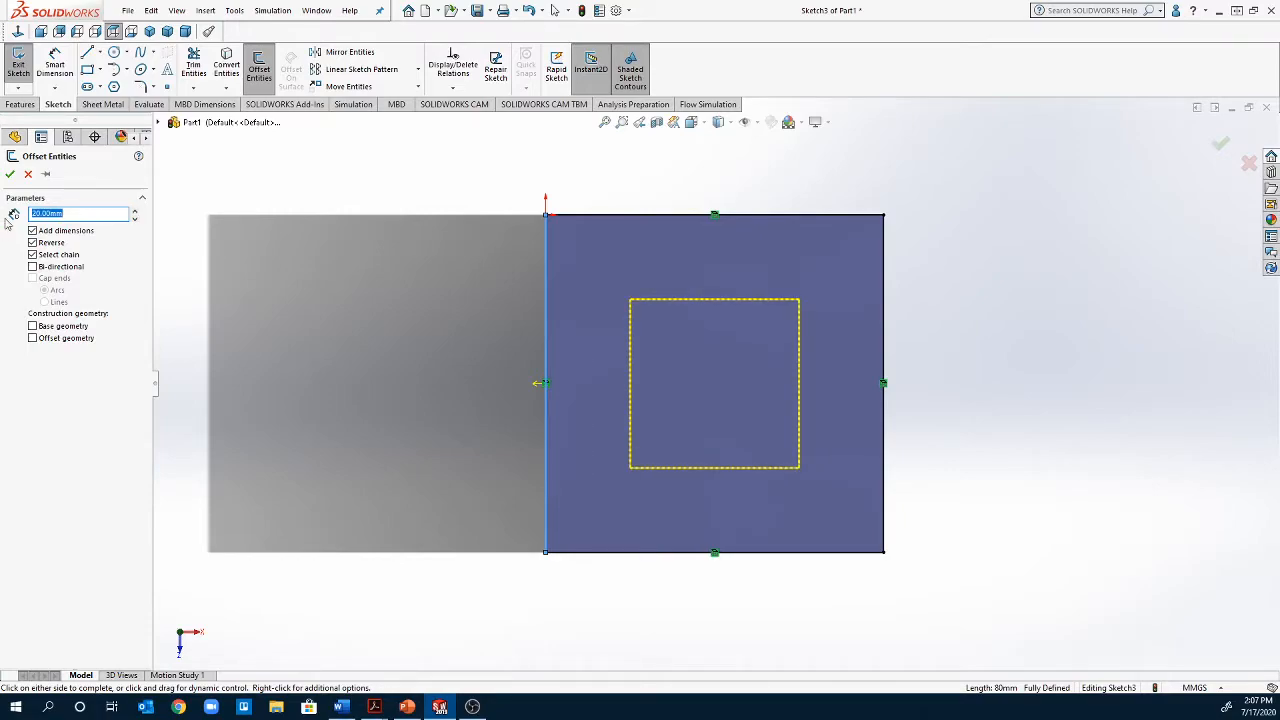
pyautogui.click(10, 174)
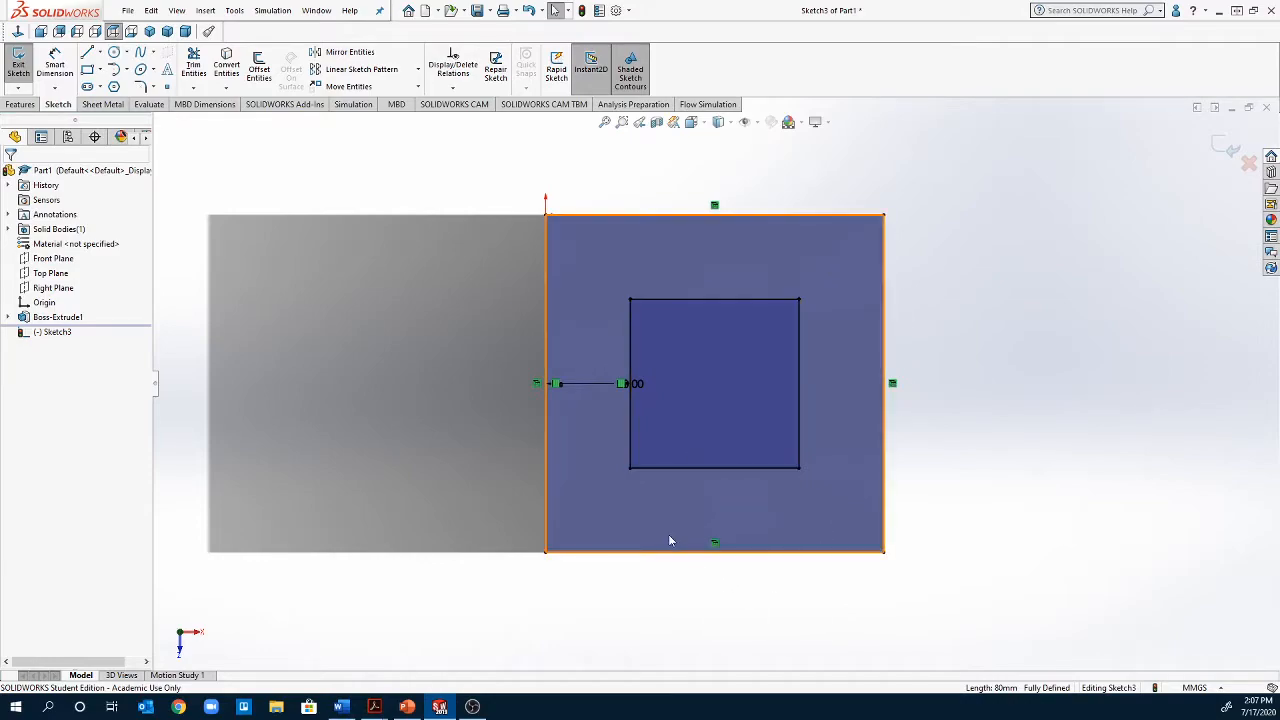
pyautogui.click(20, 104)
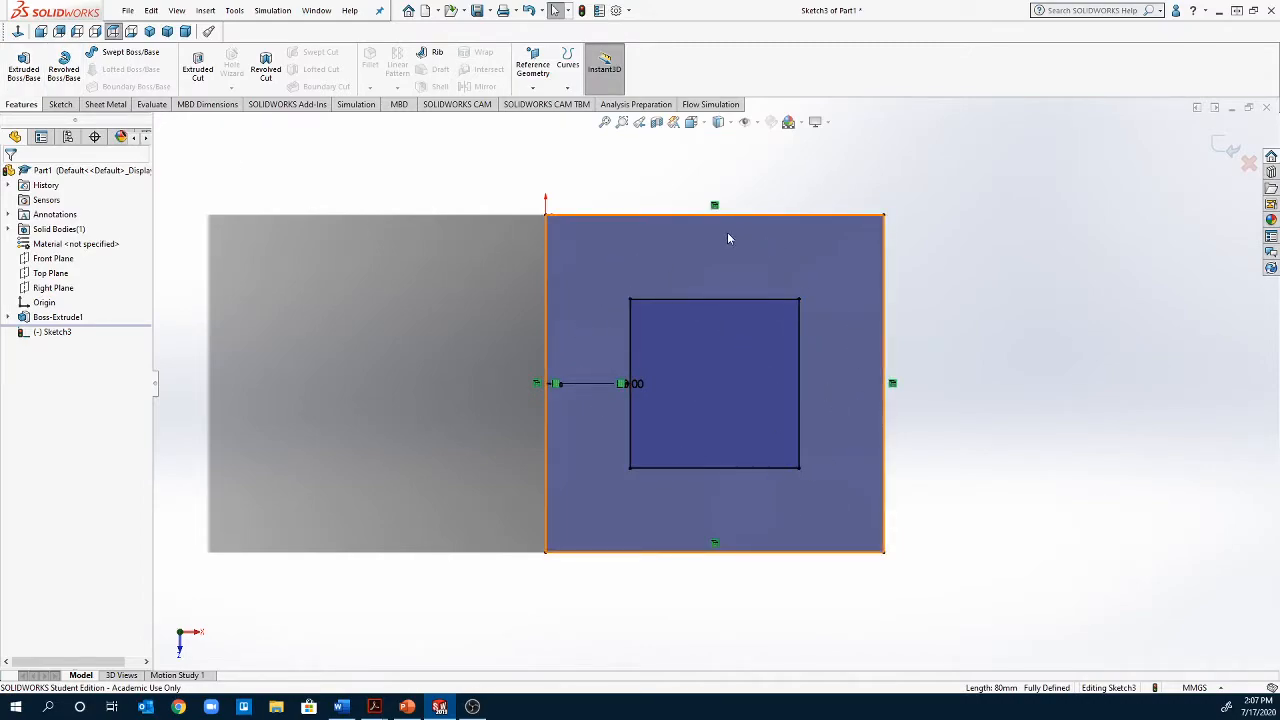
pyautogui.click(22, 72)
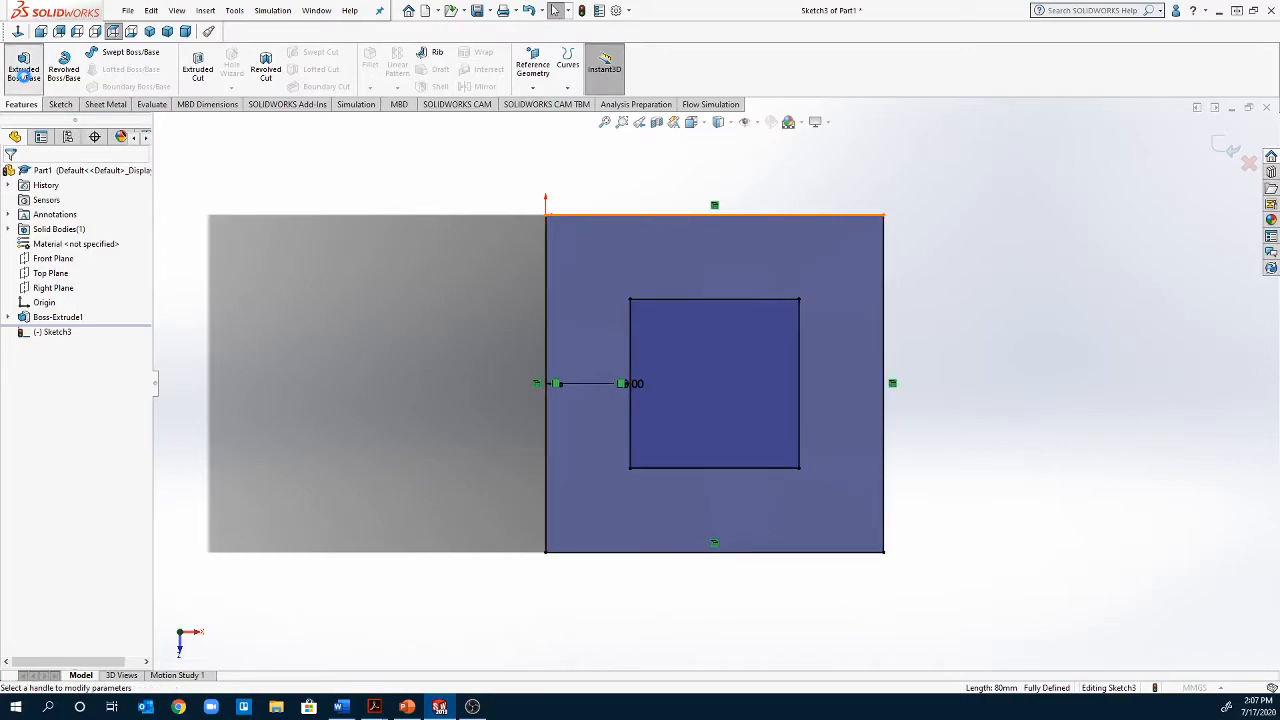
pyautogui.moveTo(728, 427)
pyautogui.mouseDown(button='middle')
pyautogui.moveTo(646, 437)
pyautogui.moveTo(726, 449)
pyautogui.moveTo(731, 425)
pyautogui.moveTo(738, 434)
pyautogui.mouseUp(button='middle')
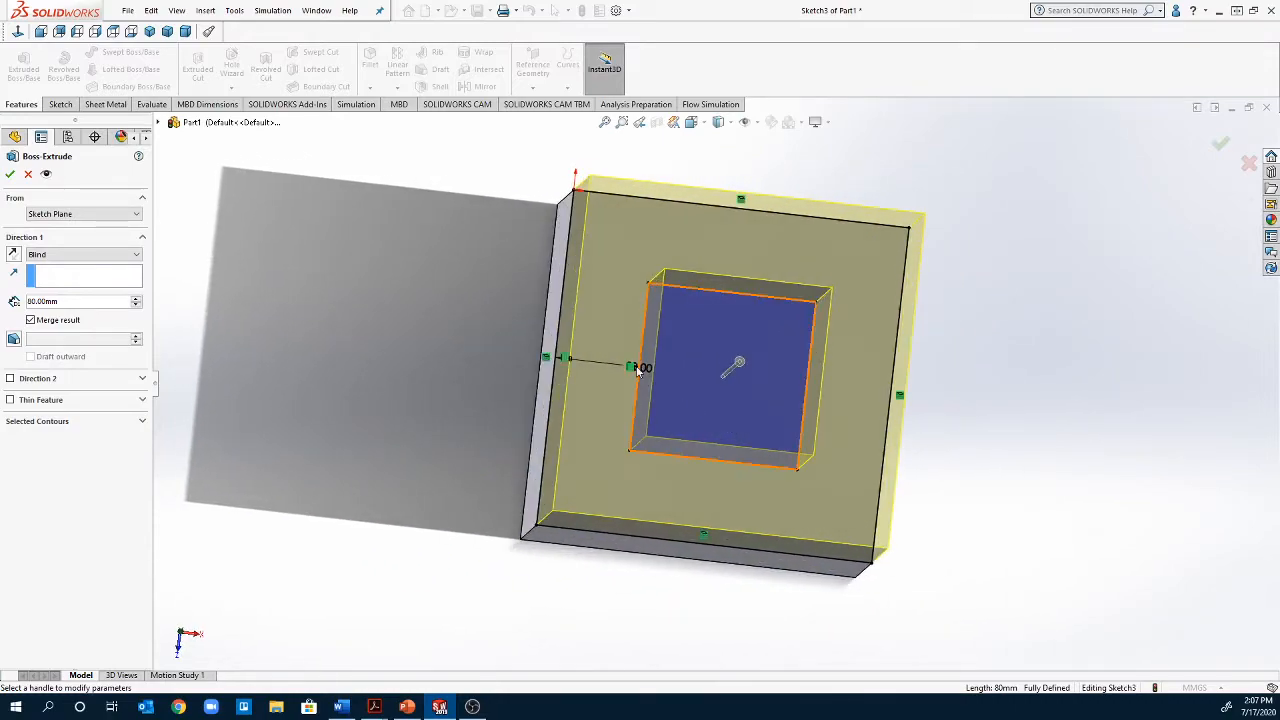
pyautogui.click(29, 174)
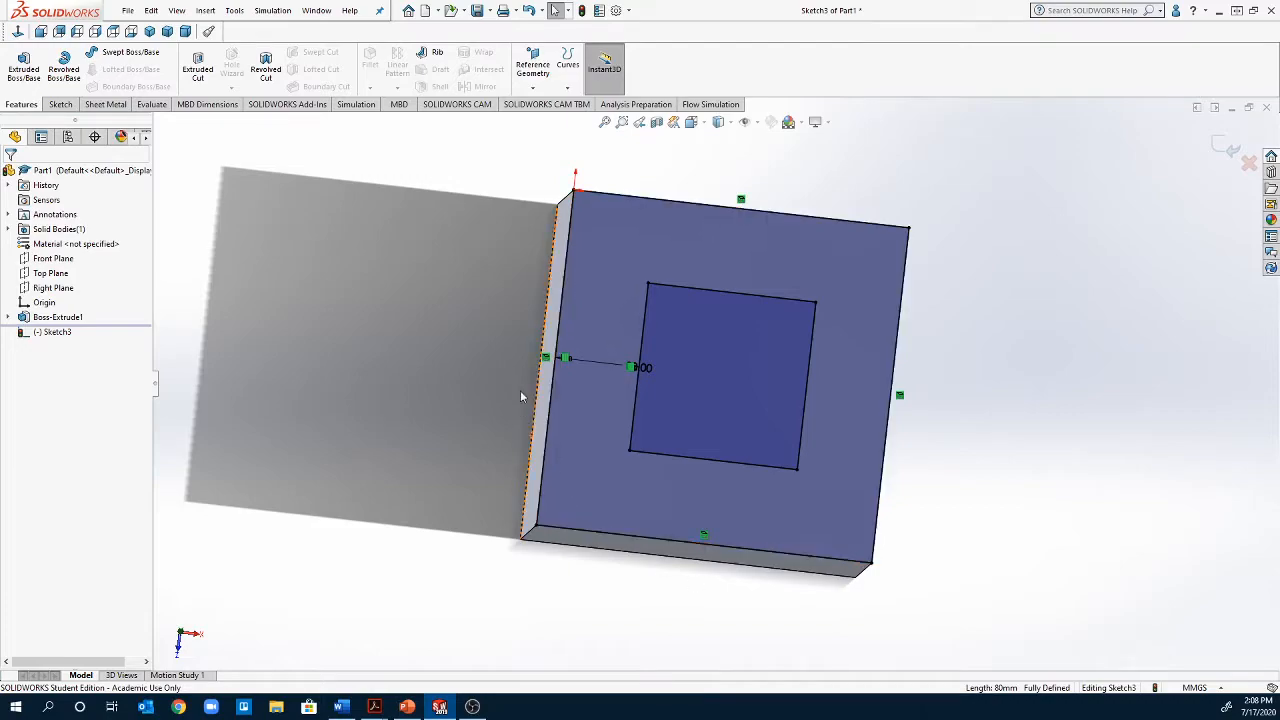
# Turn all four lines of the outer converted square into construction geometry
pyautogui.rightClick(649, 218)
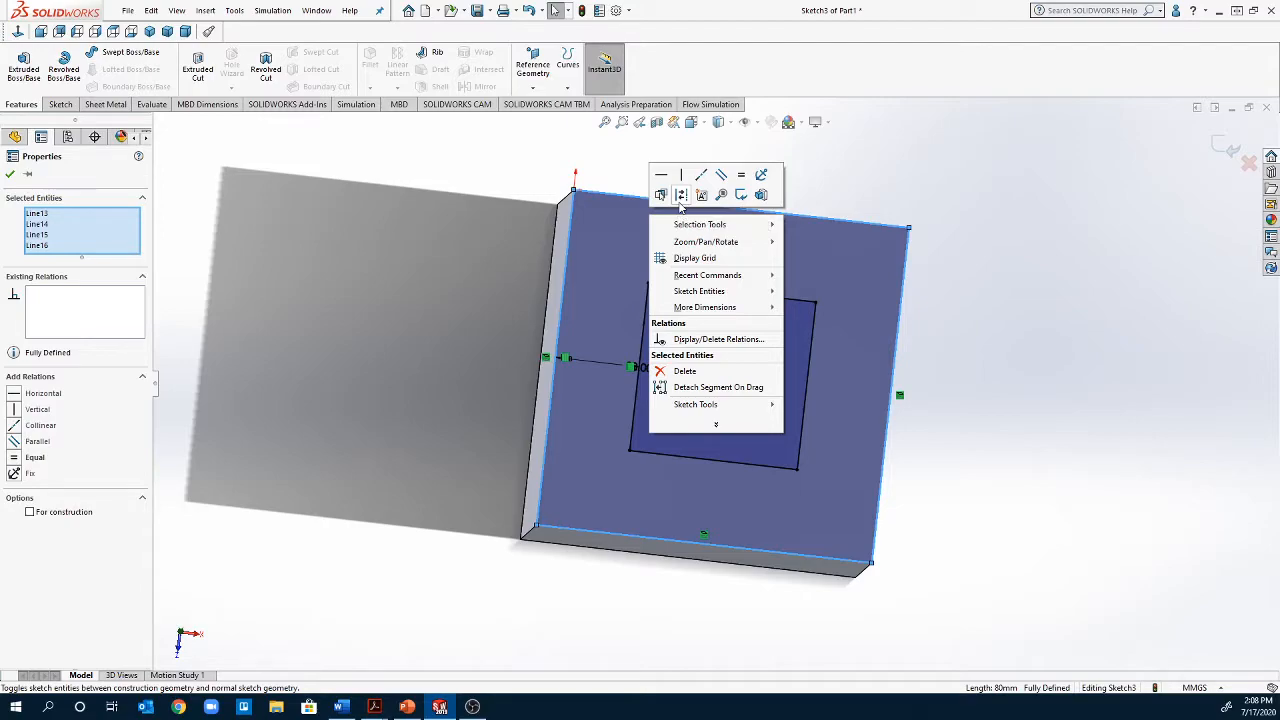
pyautogui.click(681, 195)
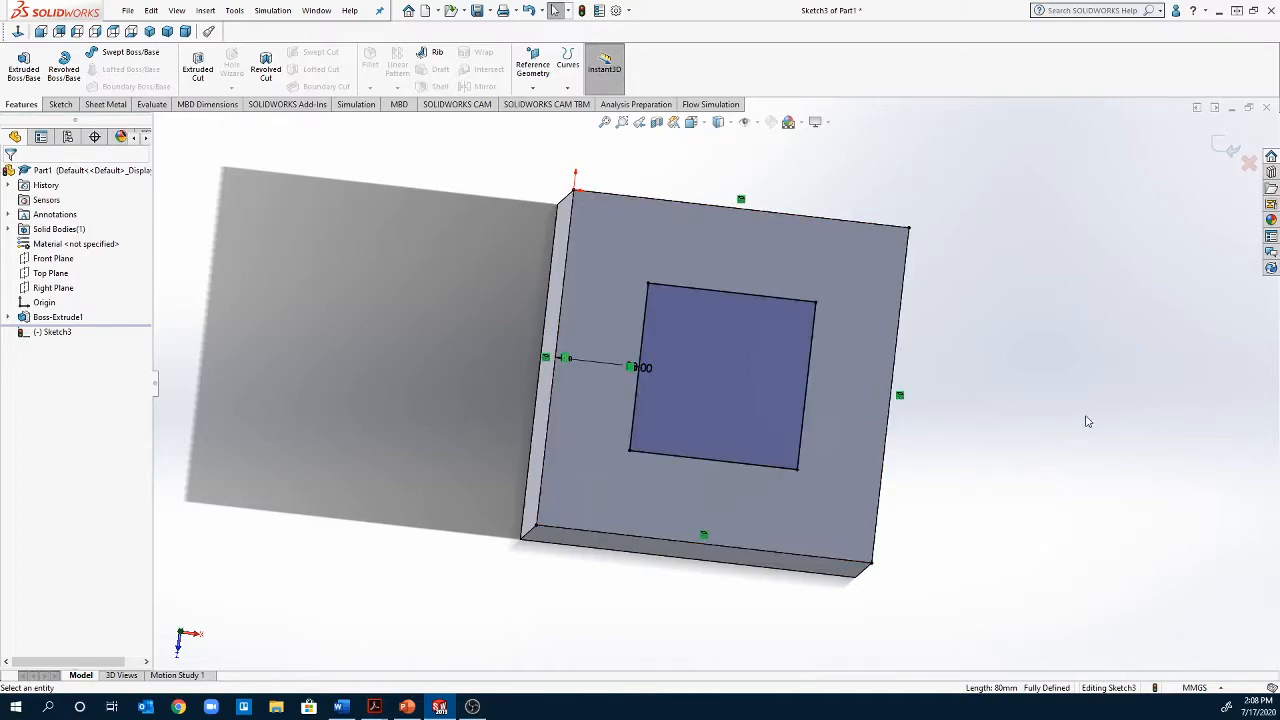
pyautogui.moveTo(1034, 423); pyautogui.dragTo(997, 411, button='middle')
pyautogui.moveTo(980, 407); pyautogui.dragTo(908, 333, button='middle')
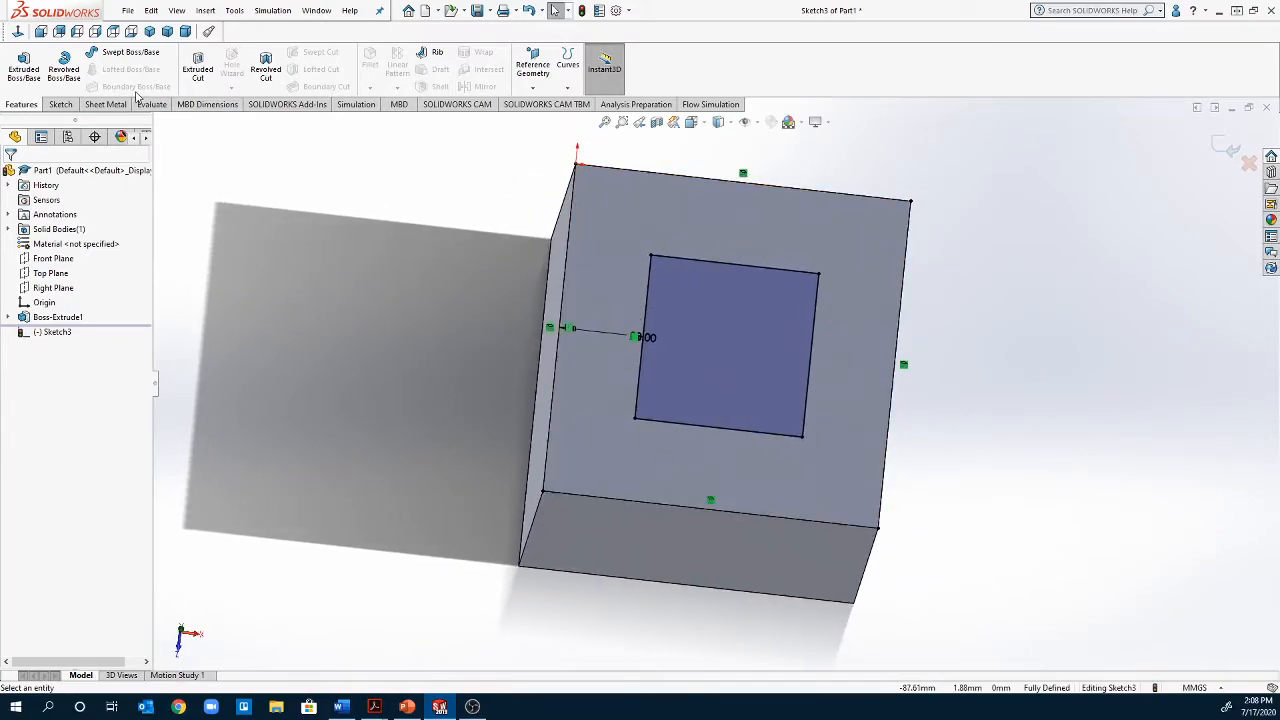
# Extrude the inner square upward from the cube's top face as a merged boss with a blind depth of 40 mm
pyautogui.click(8, 68)
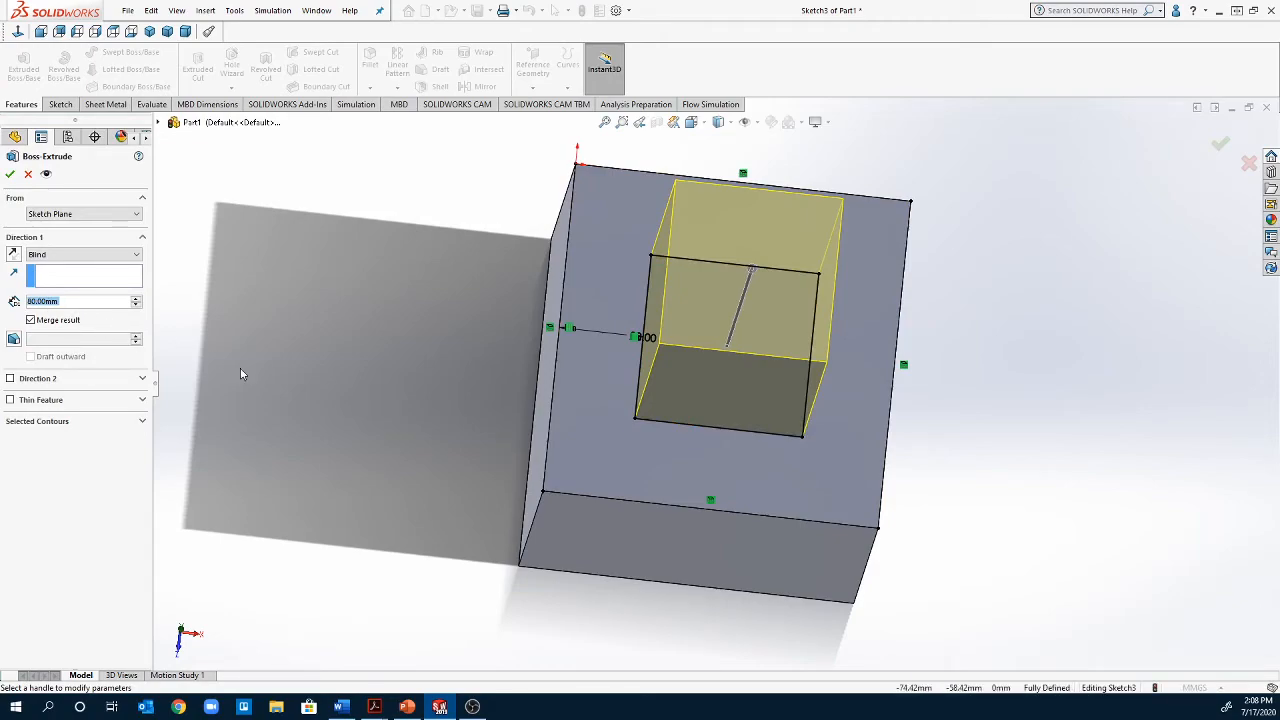
pyautogui.write('40')
pyautogui.press('Return')
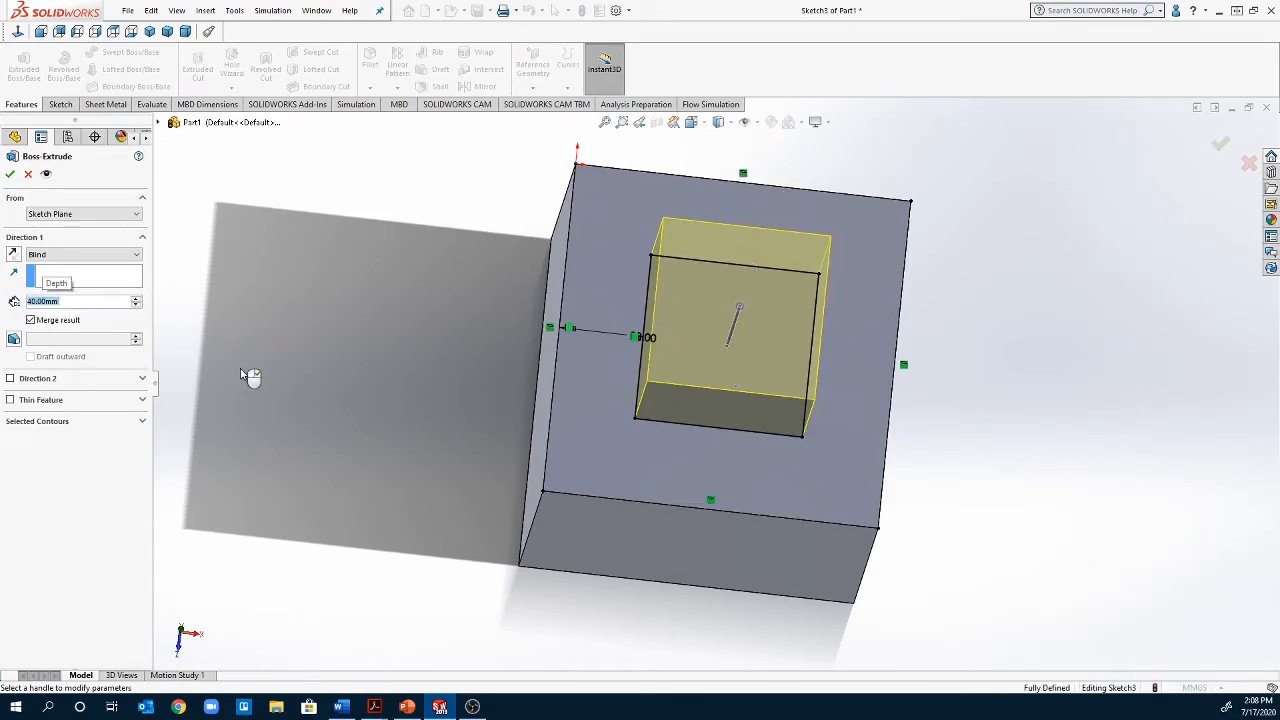
pyautogui.click(10, 174)
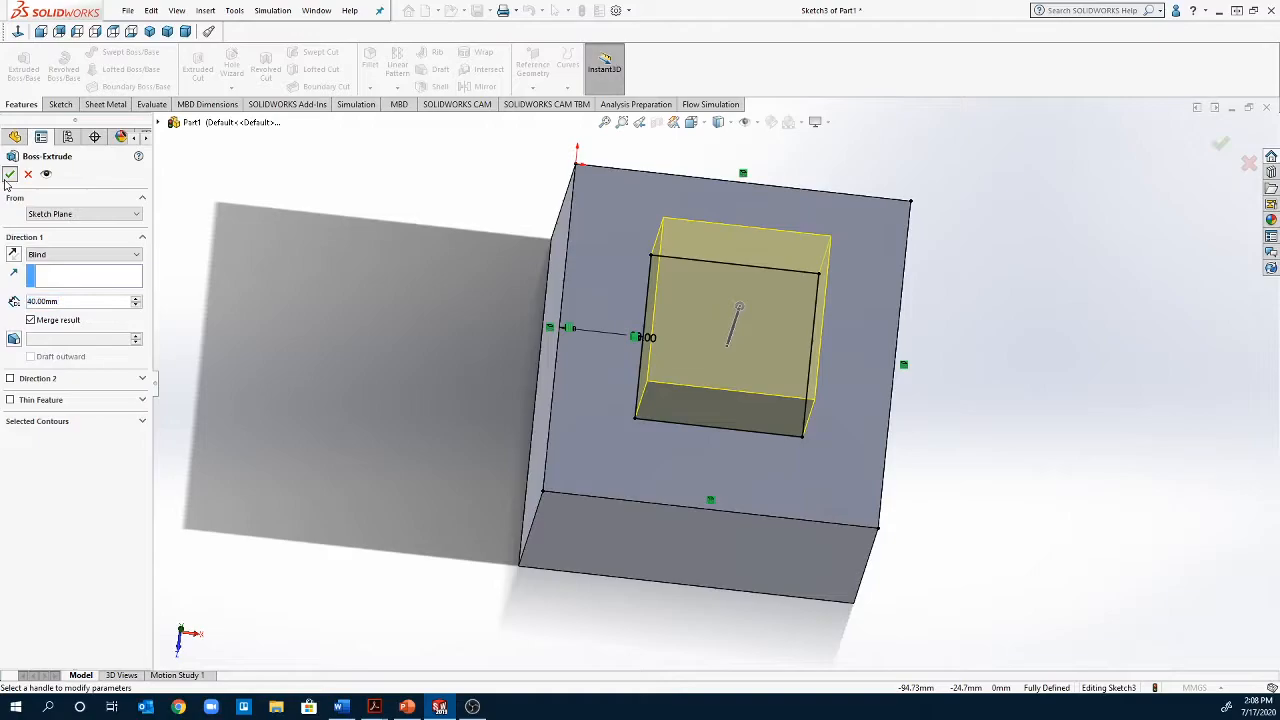
pyautogui.moveTo(591, 603); pyautogui.dragTo(731, 345, button='middle')
pyautogui.click(731, 348)
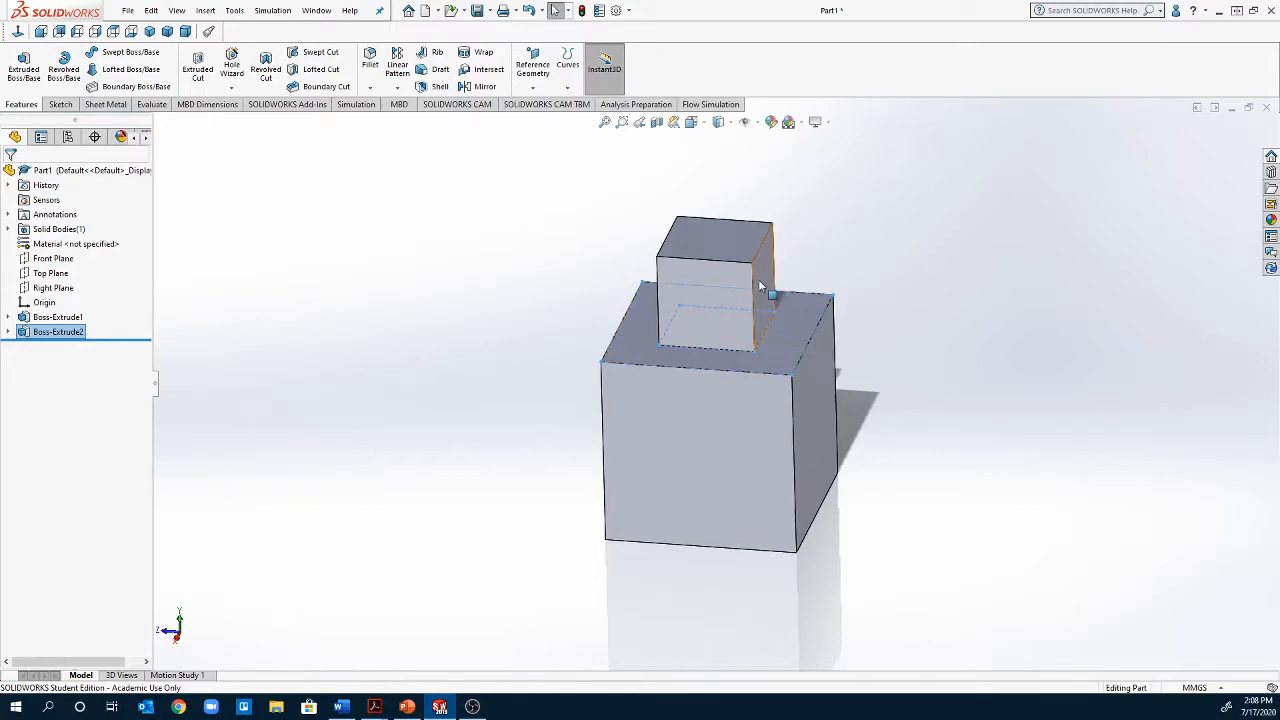
# Create a new part document and start a sketch on its Front Plane
pyautogui.click(729, 354)
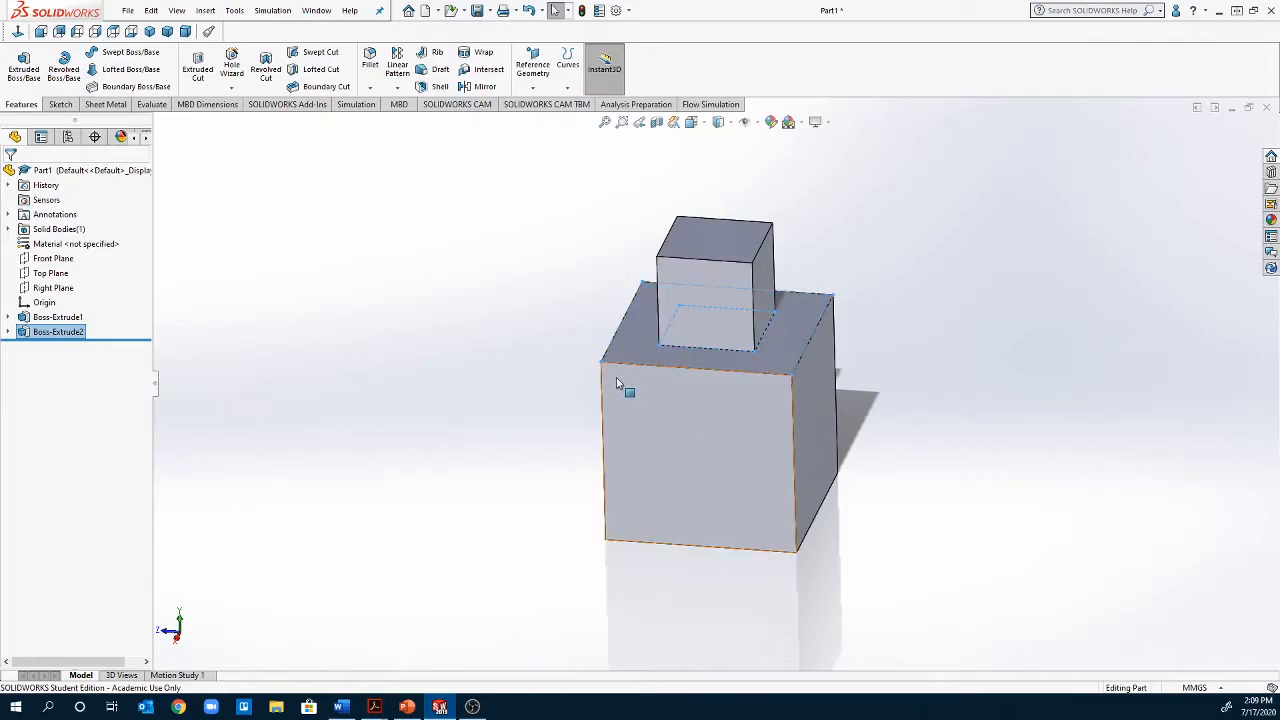
pyautogui.click(128, 11)
pyautogui.click(150, 33)
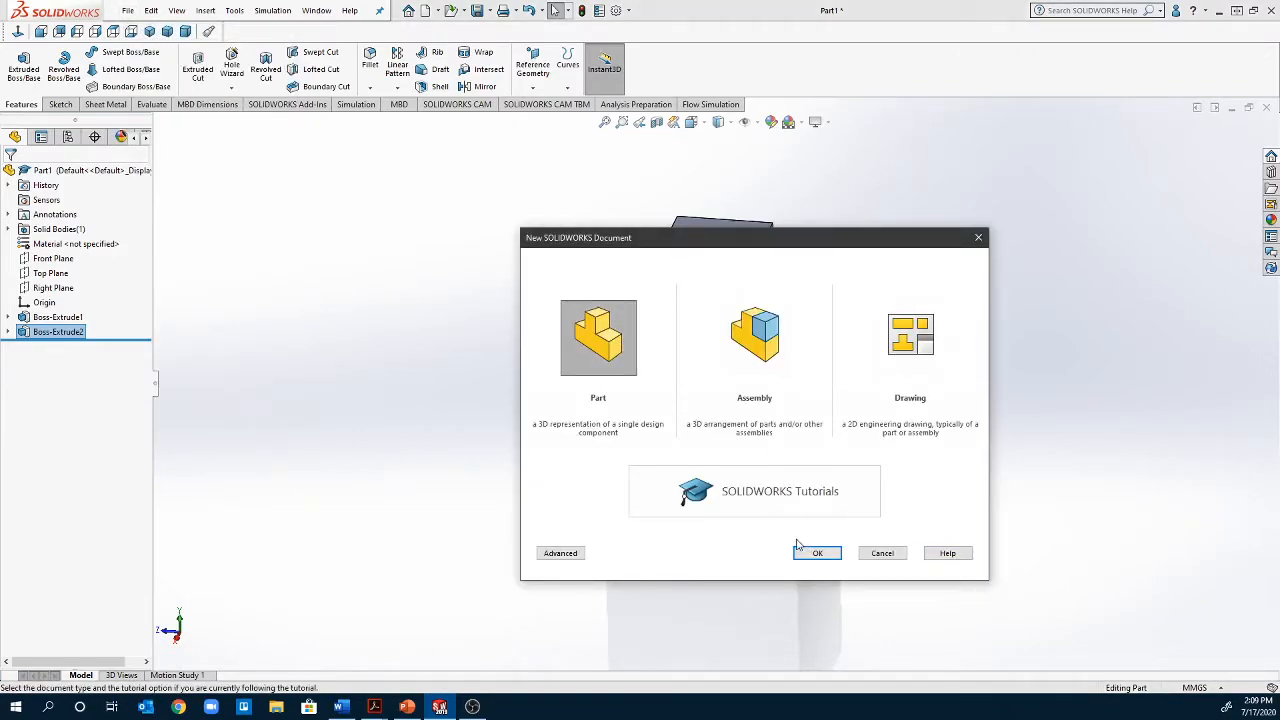
pyautogui.click(815, 553)
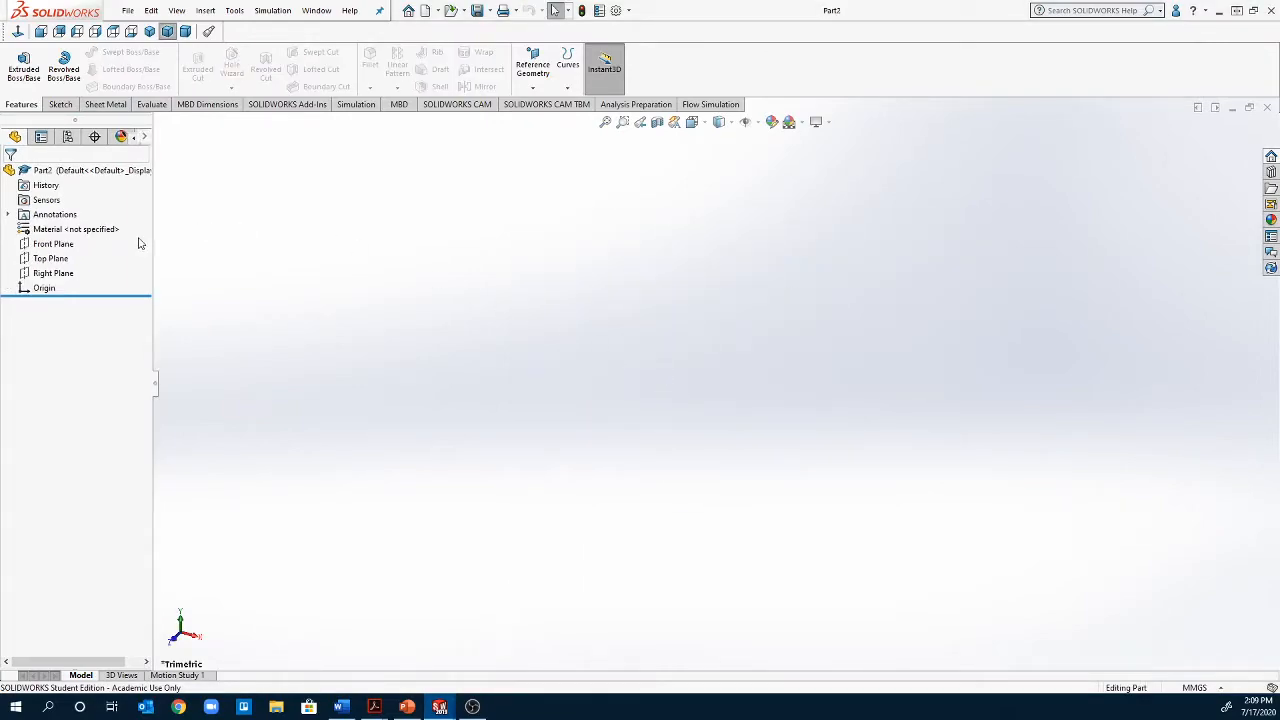
pyautogui.rightClick(39, 251)
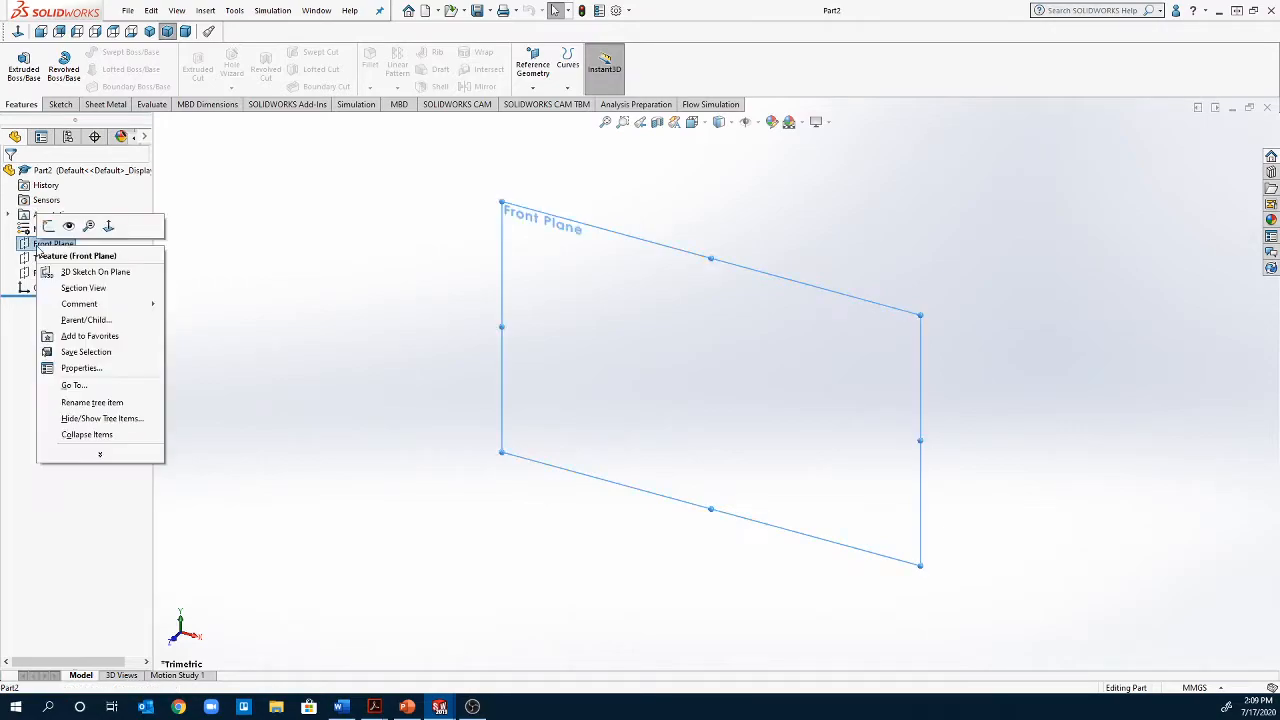
pyautogui.click(48, 226)
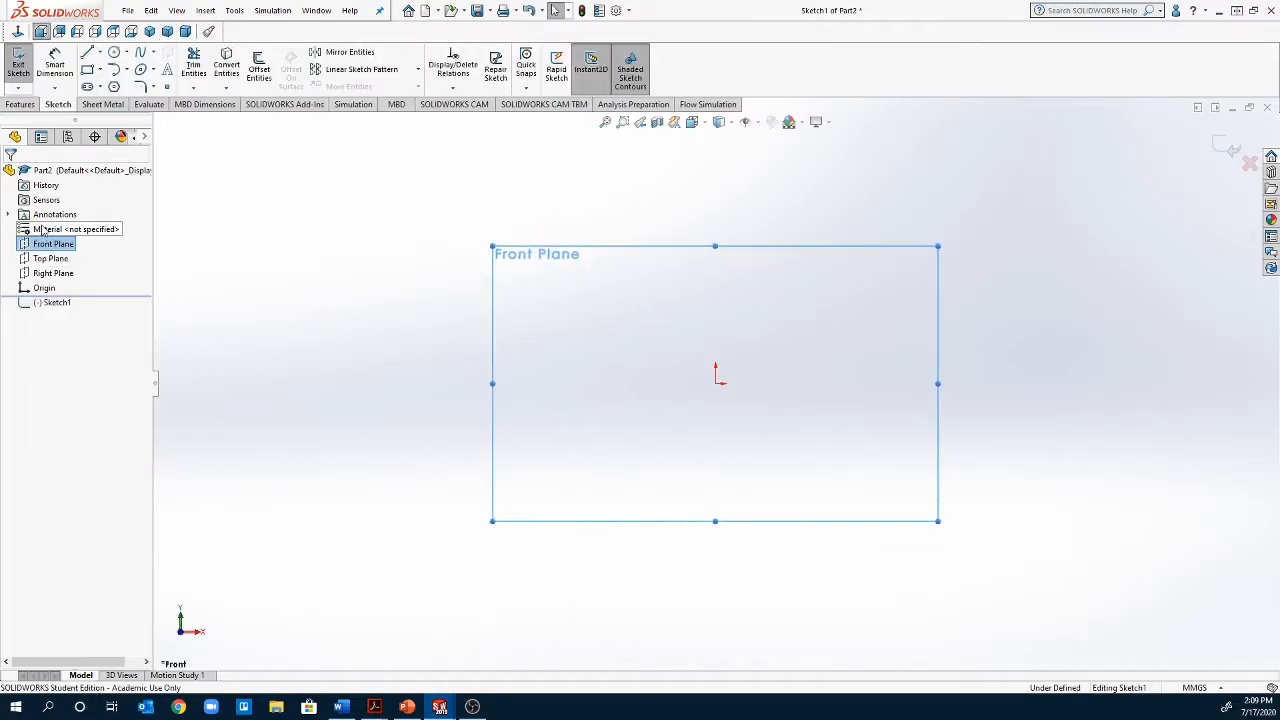
# Sketch a vertical midpoint line about 130 mm long, centred on the origin
pyautogui.click(87, 53)
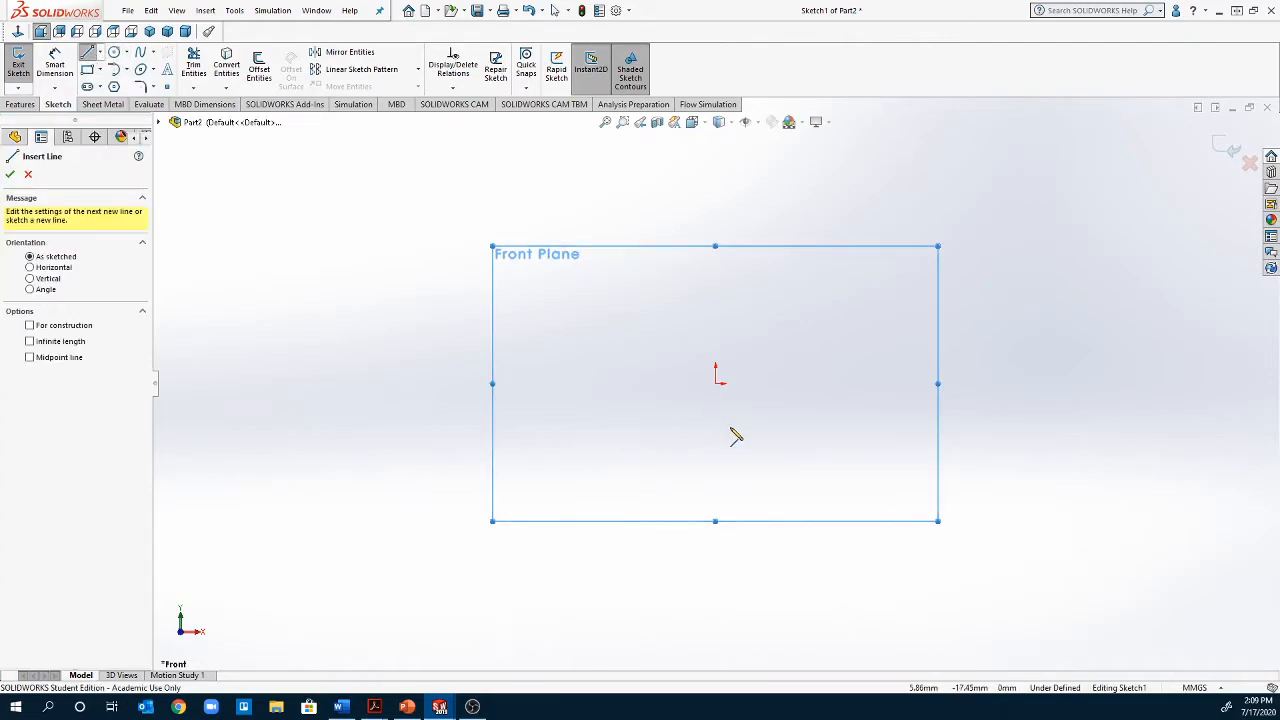
pyautogui.click(99, 52)
pyautogui.click(120, 101)
pyautogui.click(716, 383)
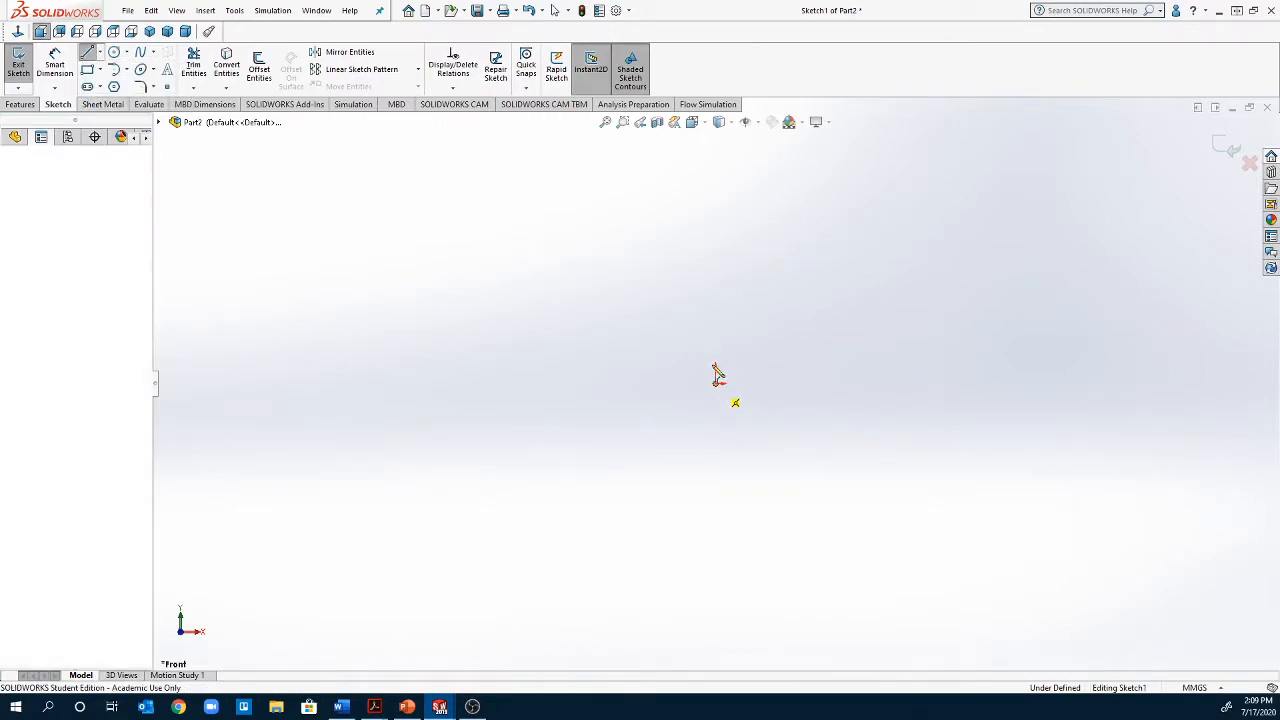
pyautogui.click(716, 222)
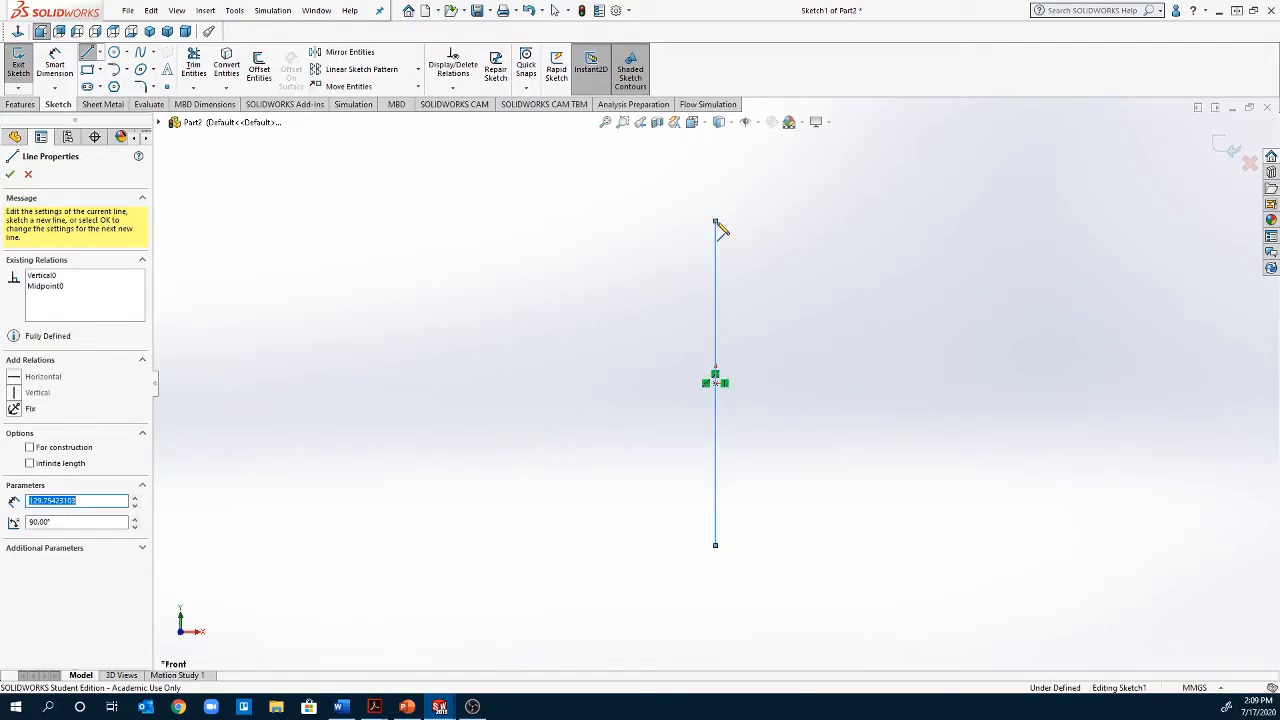
pyautogui.press('Escape')
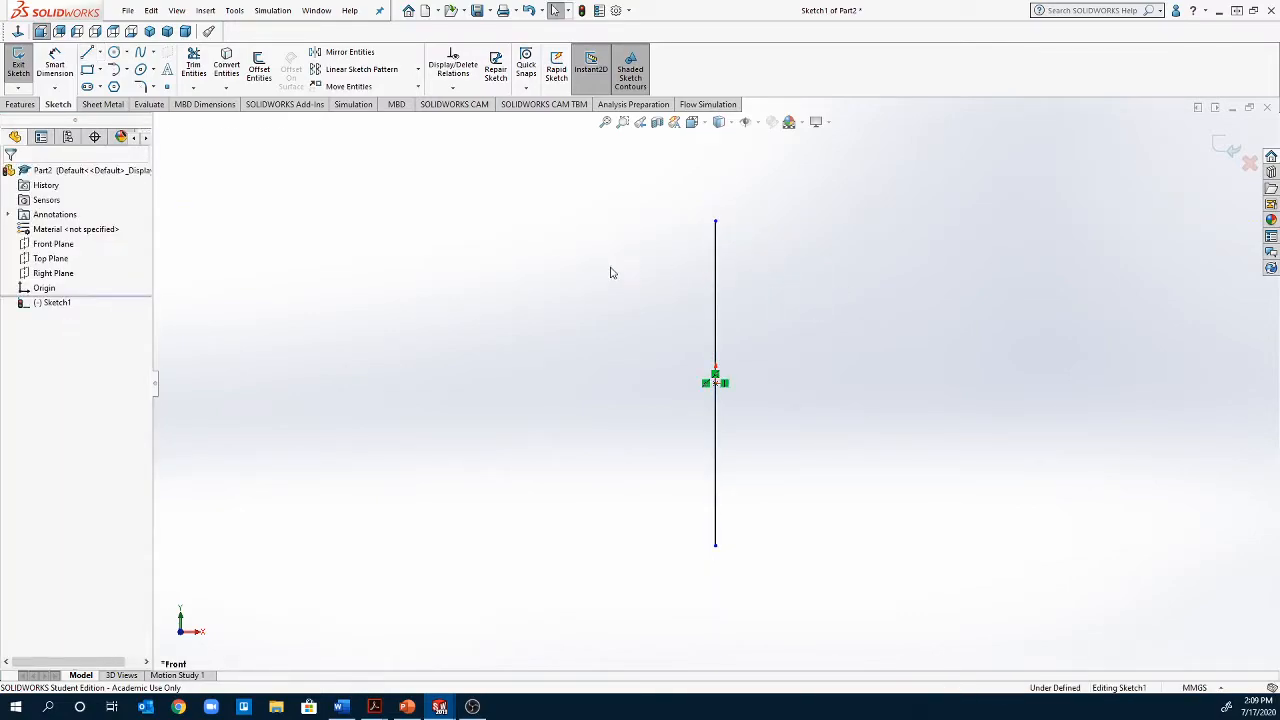
# Dimension the vertical line's length and set it to 80 mm
pyautogui.click(55, 60)
pyautogui.click(715, 326)
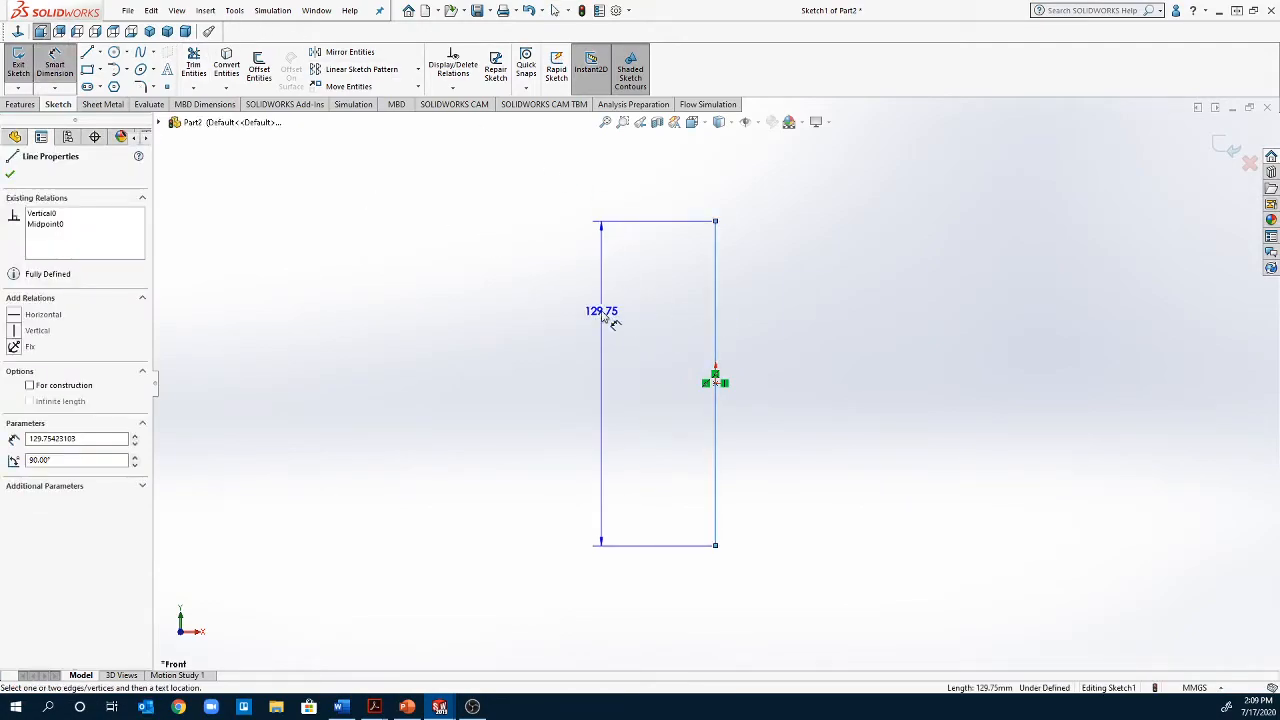
pyautogui.click(613, 403)
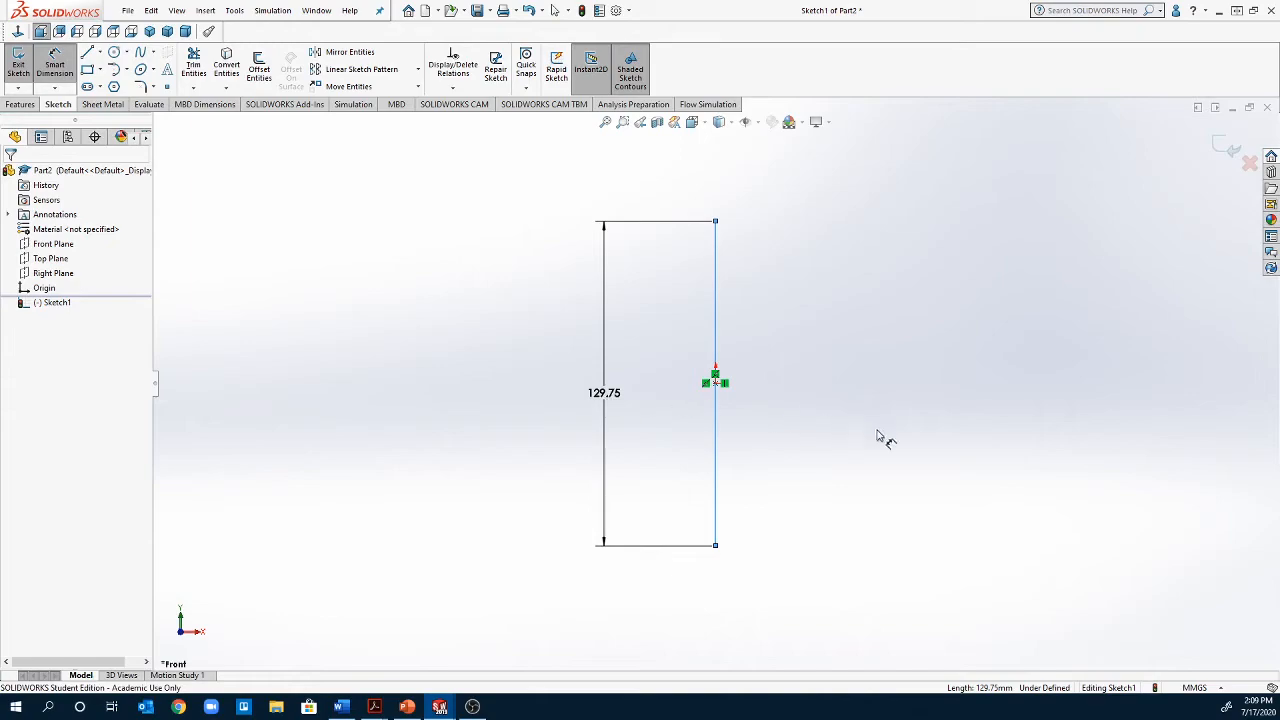
pyautogui.write('80')
pyautogui.press('Return')
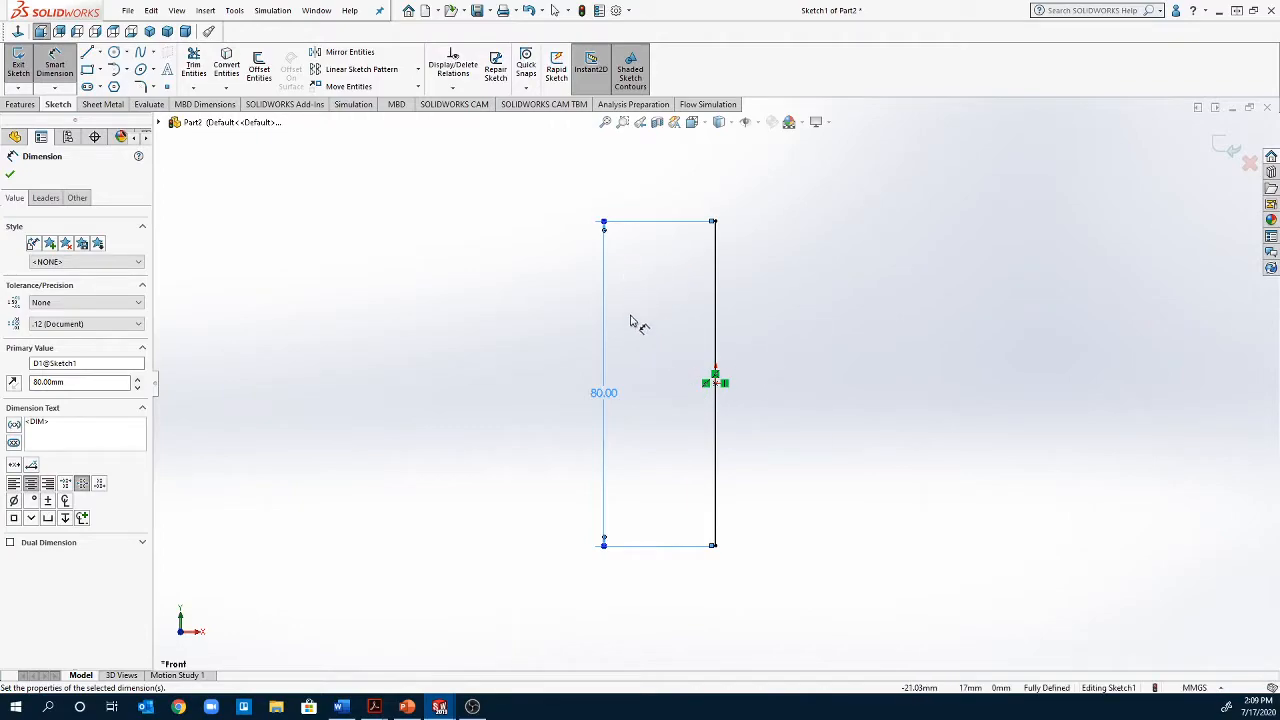
# Close the profile with a semicircular tangent arc from the vertical line's upper endpoint to its lower endpoint, bulging to the right
pyautogui.click(116, 74)
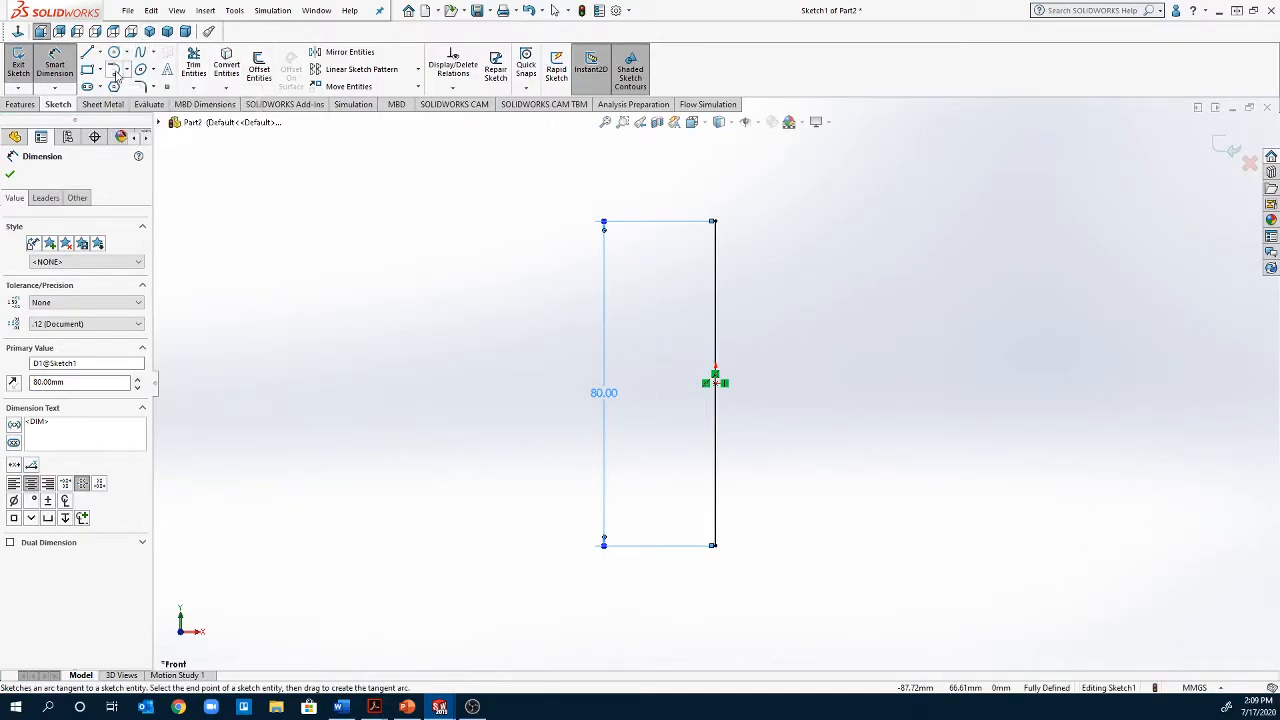
pyautogui.click(716, 222)
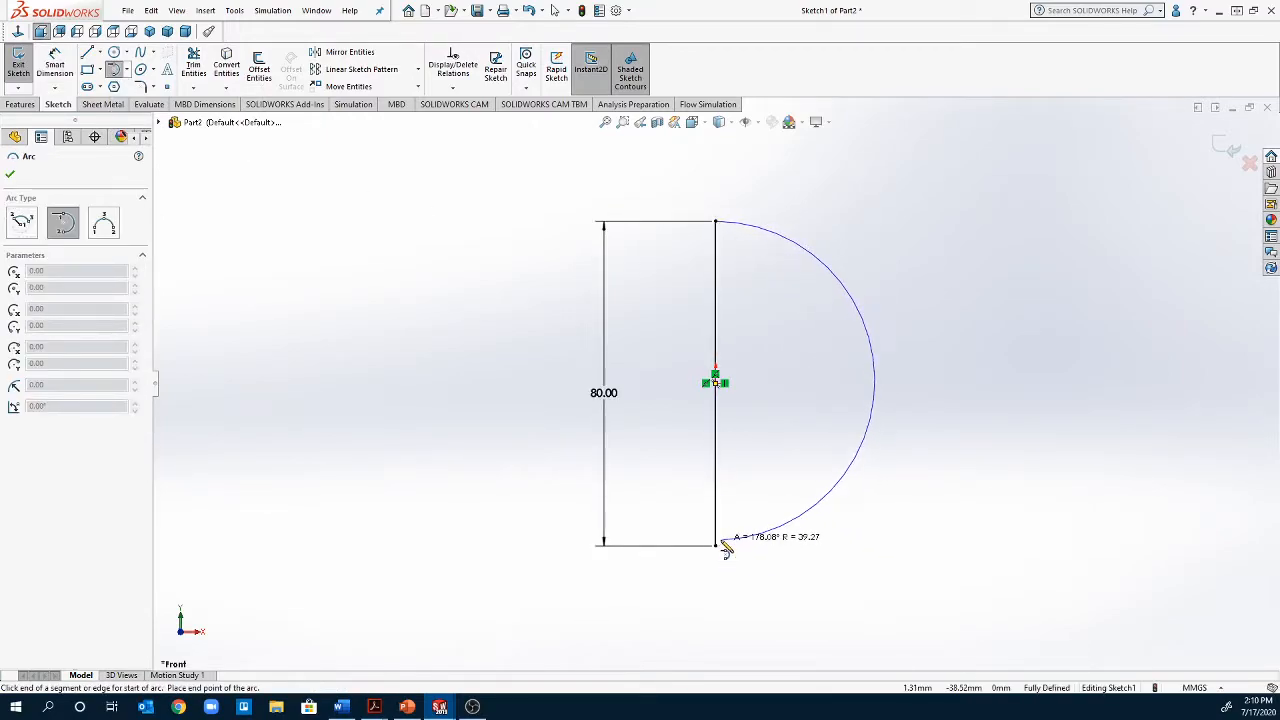
pyautogui.click(716, 546)
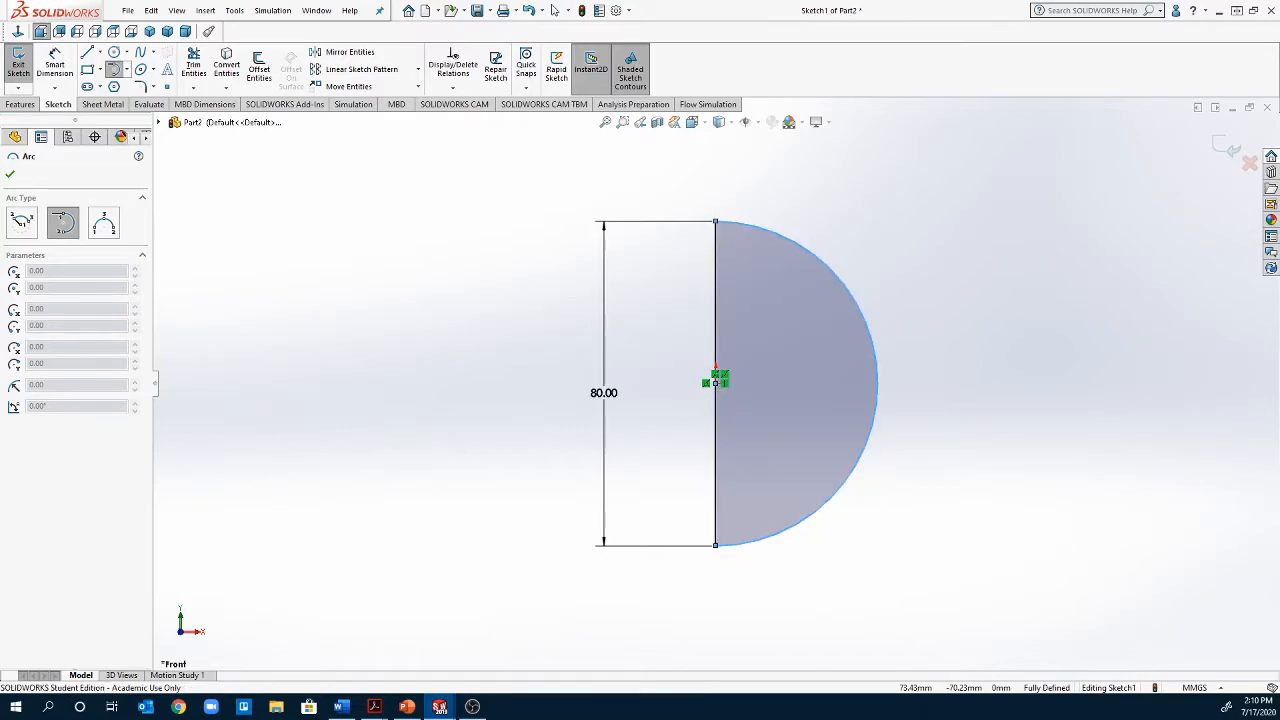
pyautogui.press('Escape')
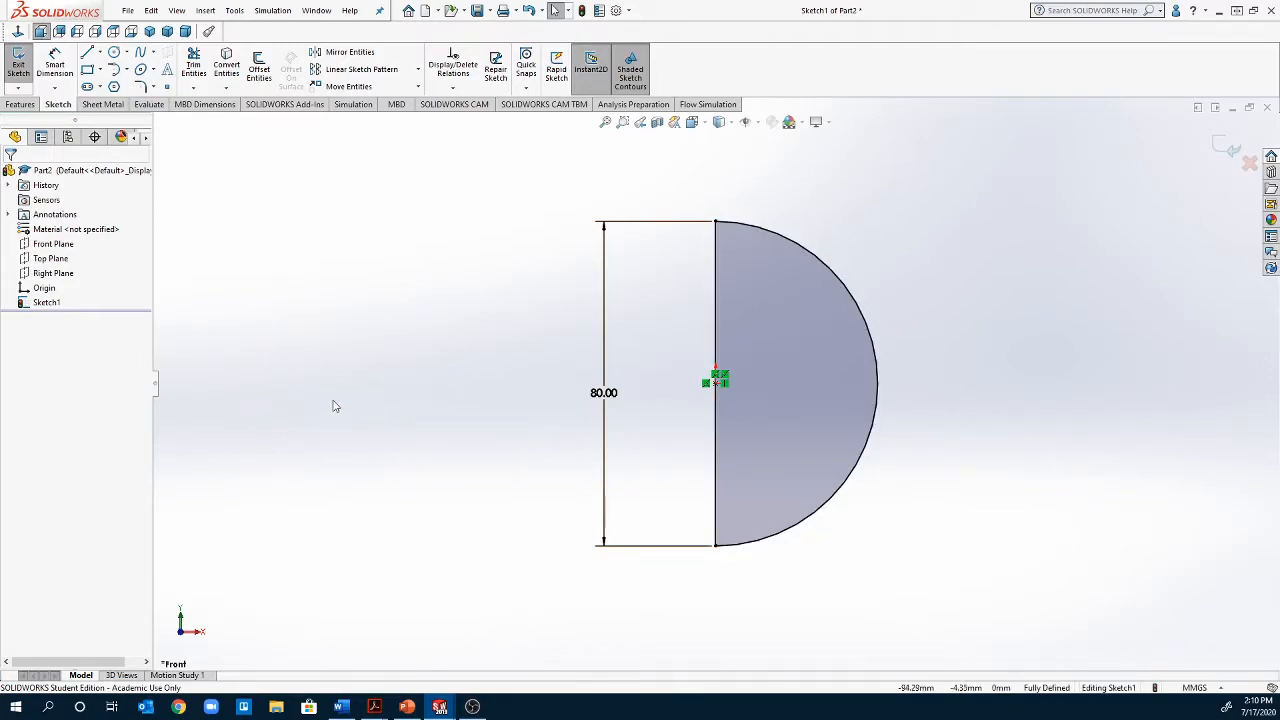
# Revolve the semicircle 360 degrees around its straight vertical line to form a solid sphere
pyautogui.click(22, 105)
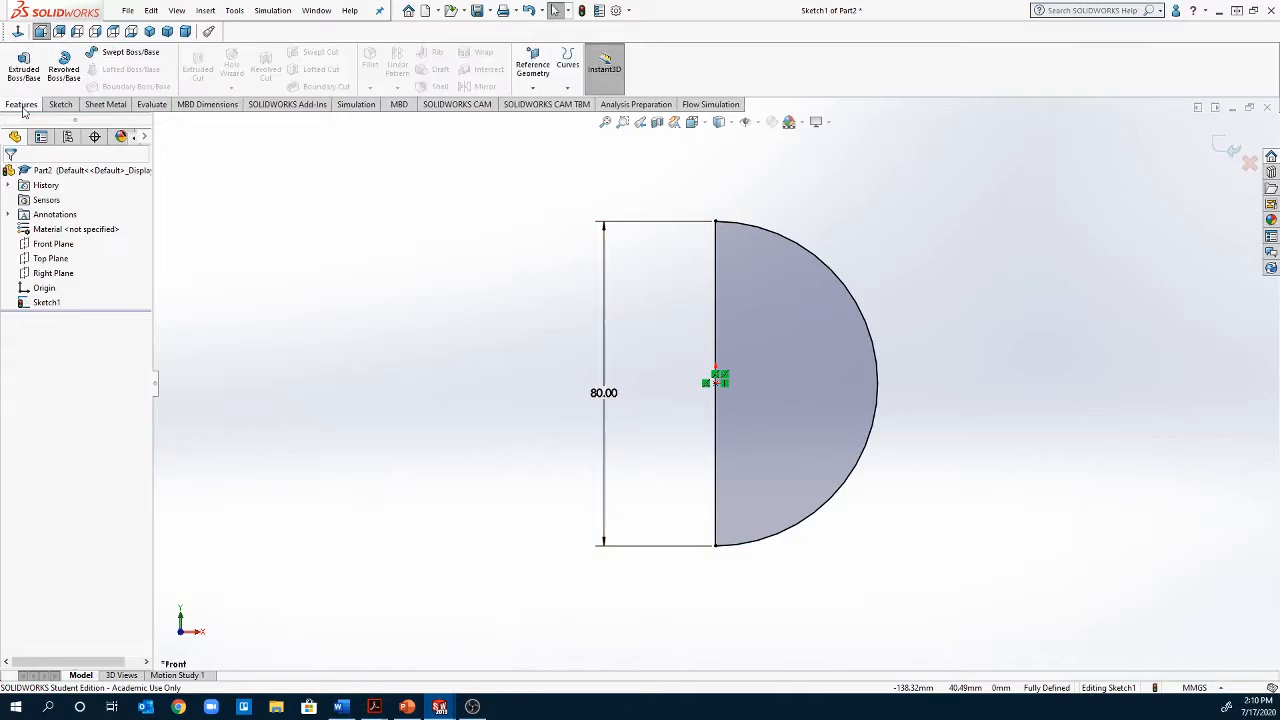
pyautogui.click(62, 70)
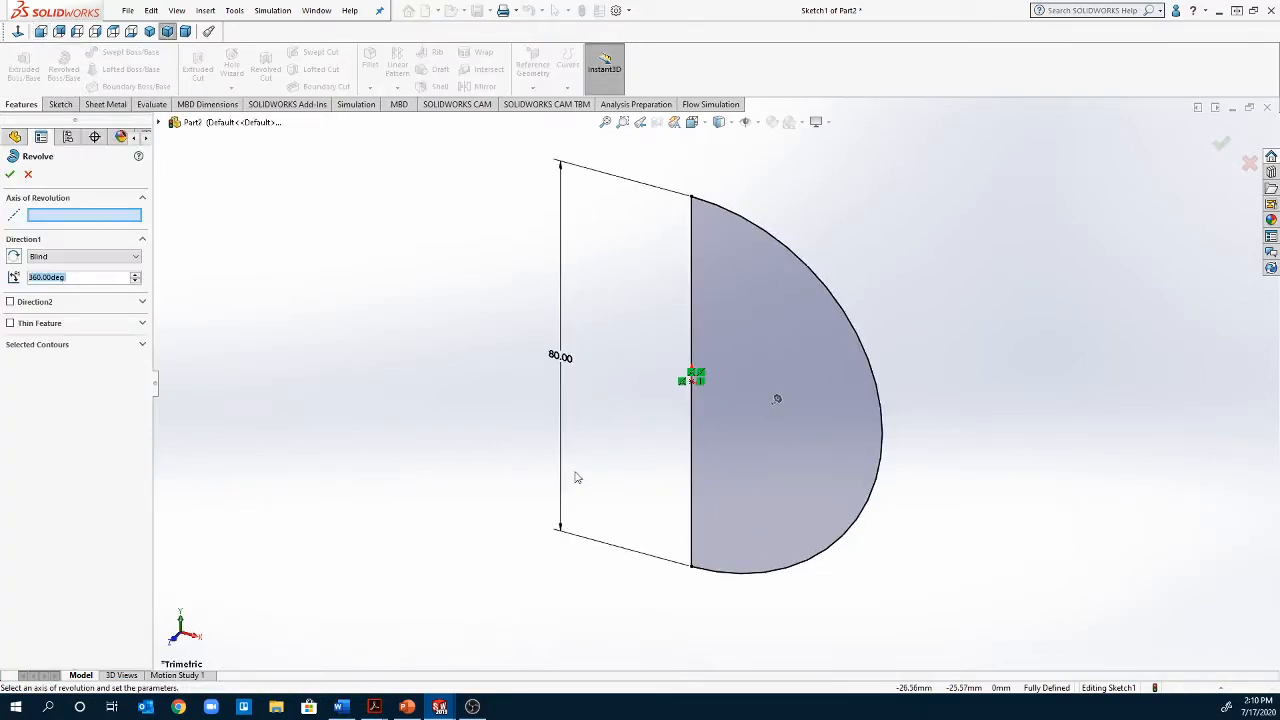
pyautogui.click(692, 499)
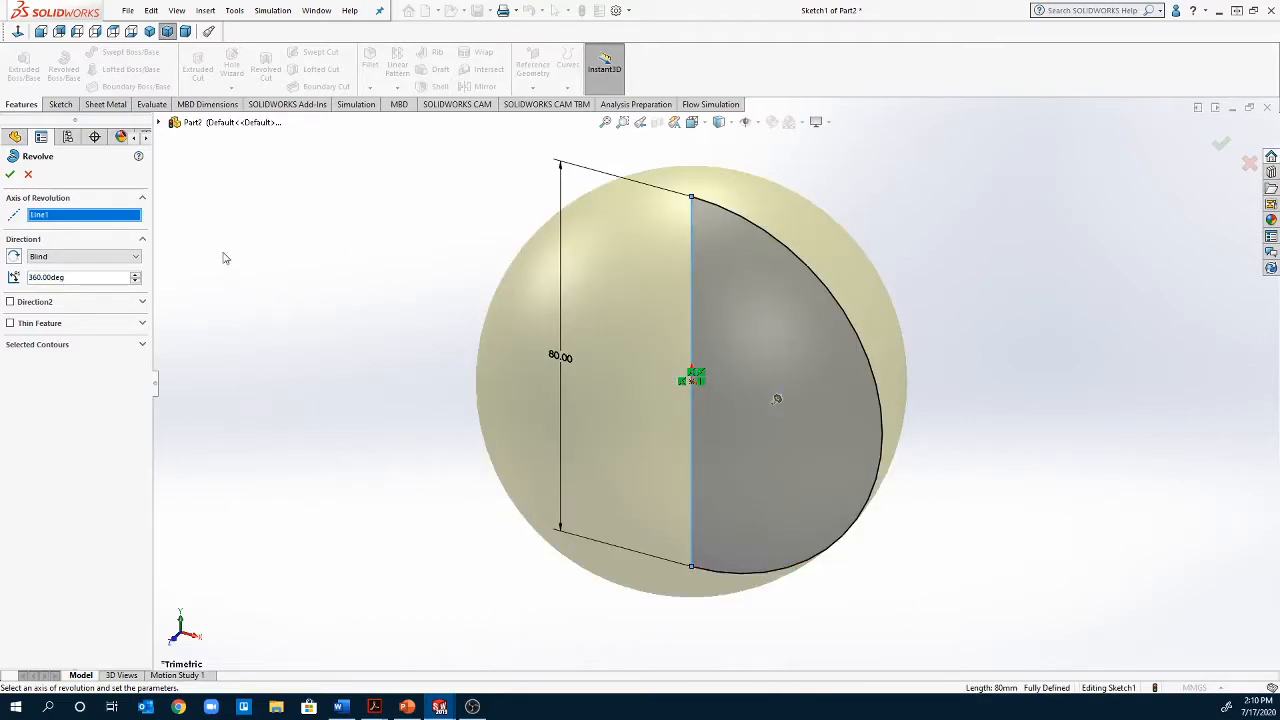
pyautogui.click(10, 176)
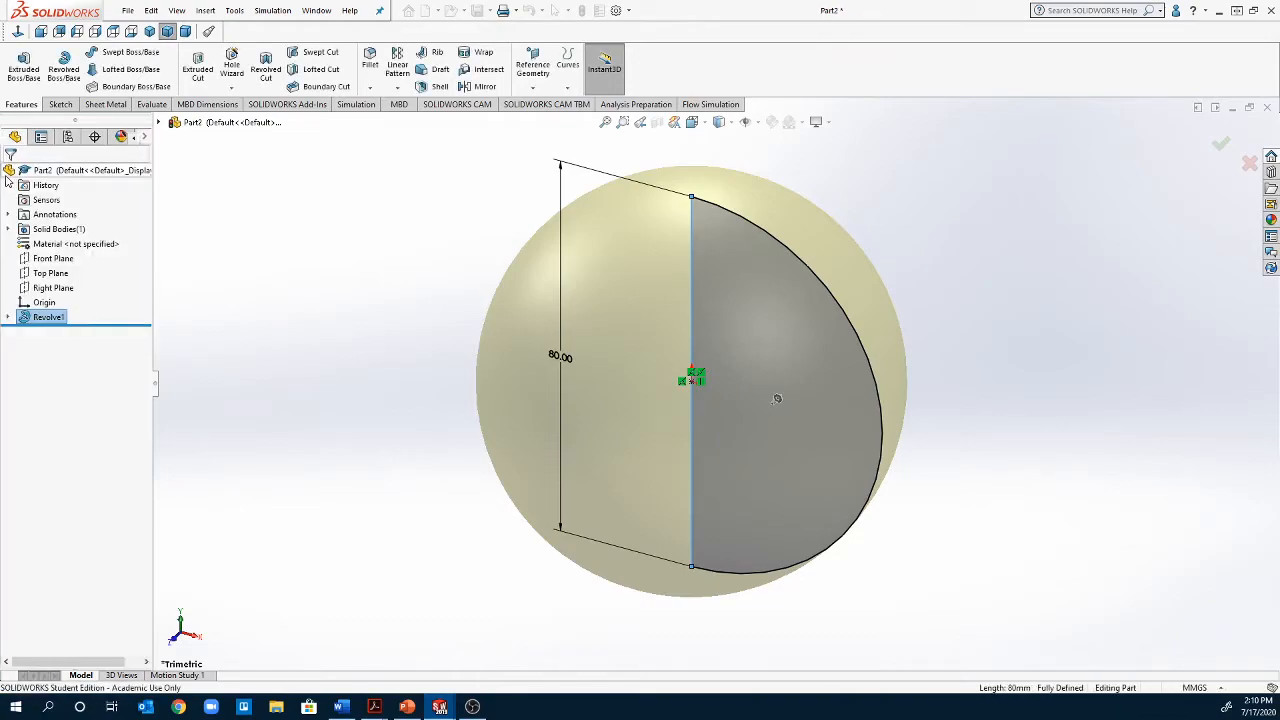
pyautogui.moveTo(302, 414); pyautogui.dragTo(520, 471, button='middle')
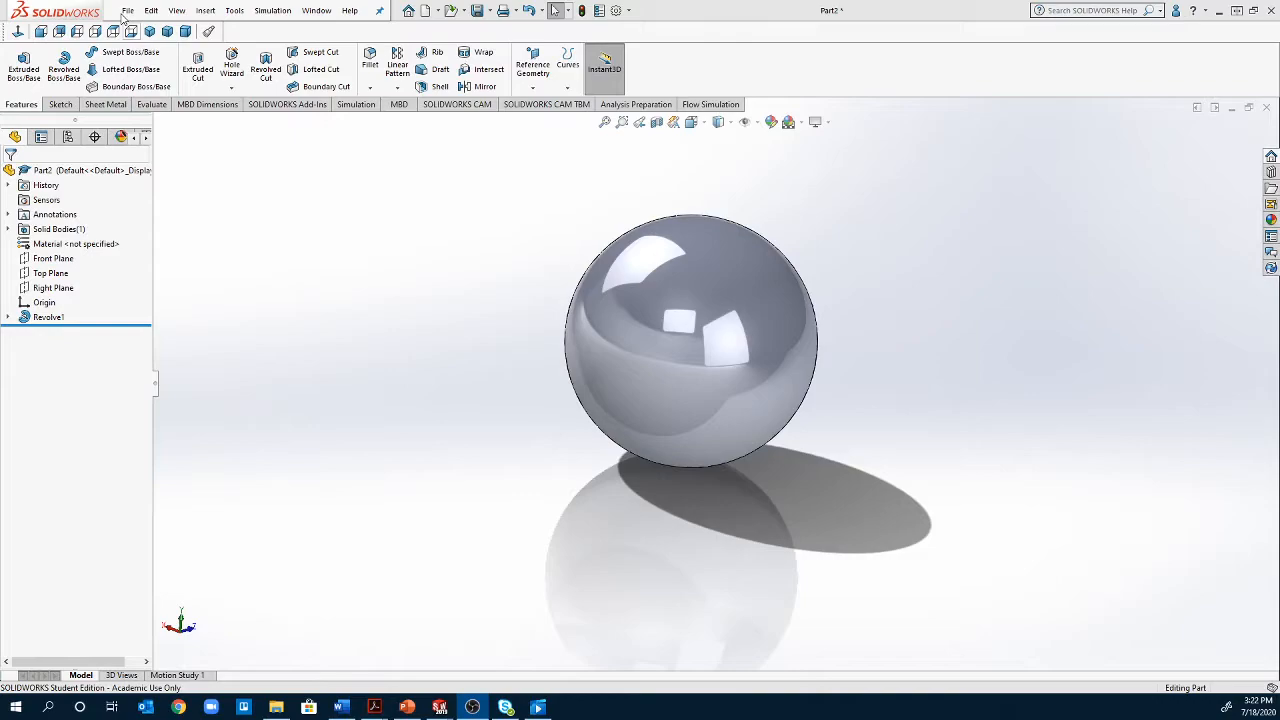
# Create another new part document and start a sketch on its Front Plane
pyautogui.click(128, 10)
pyautogui.click(149, 31)
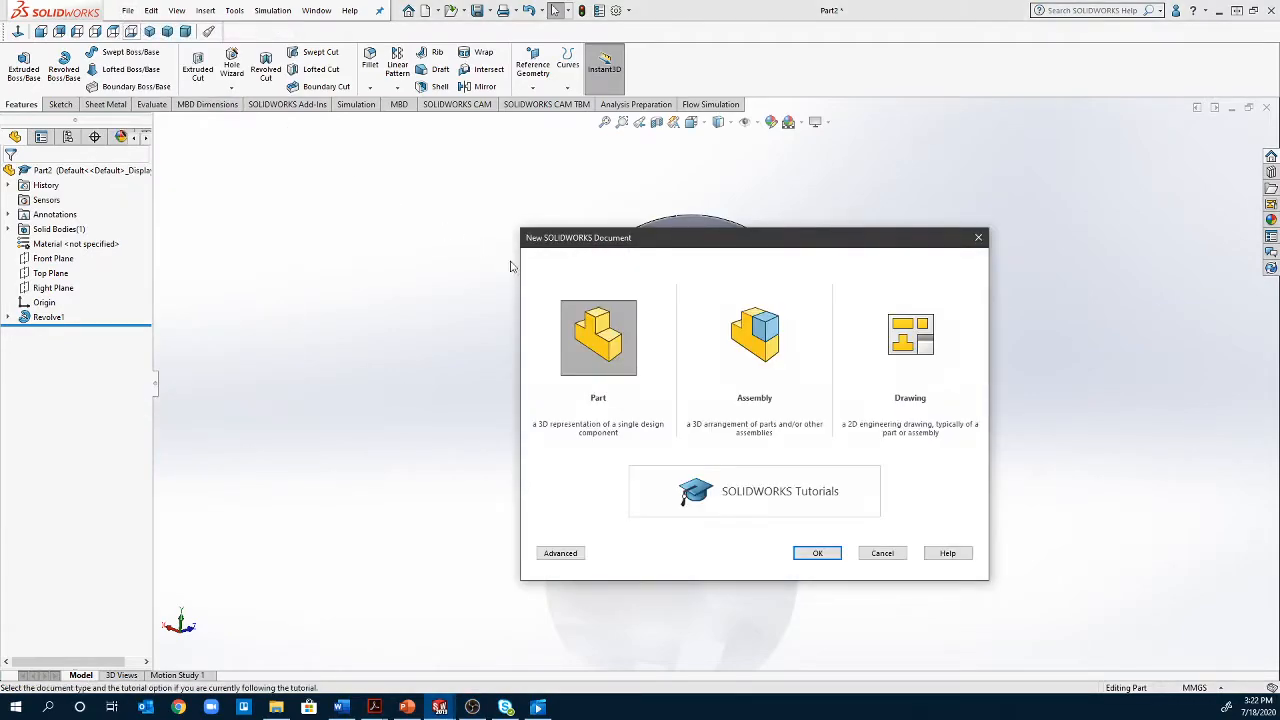
pyautogui.click(817, 553)
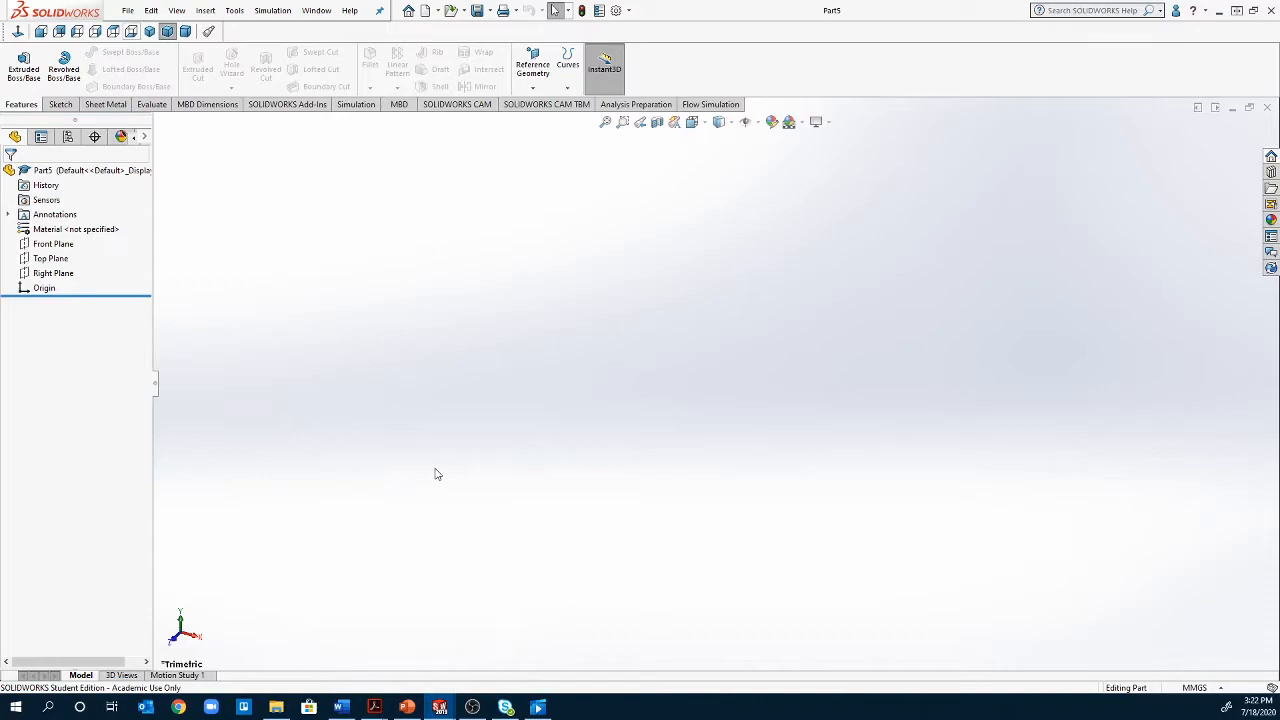
pyautogui.click(55, 245)
pyautogui.rightClick(57, 248)
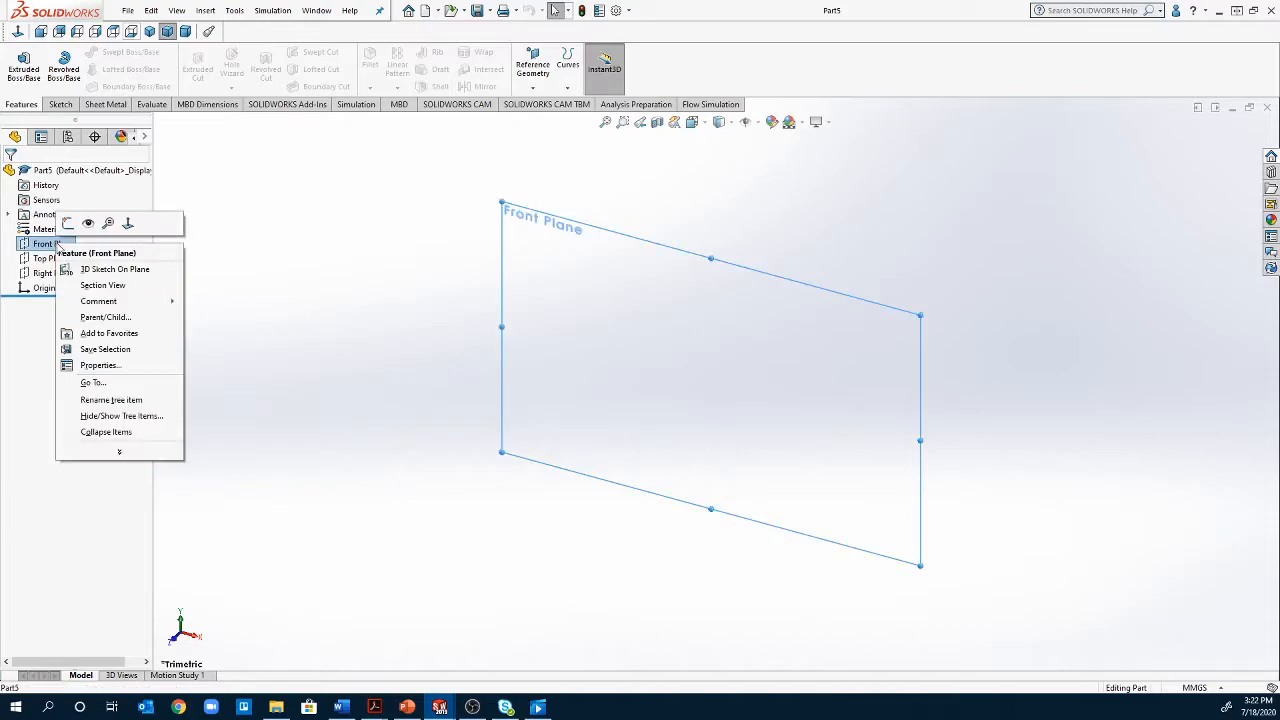
pyautogui.click(105, 219)
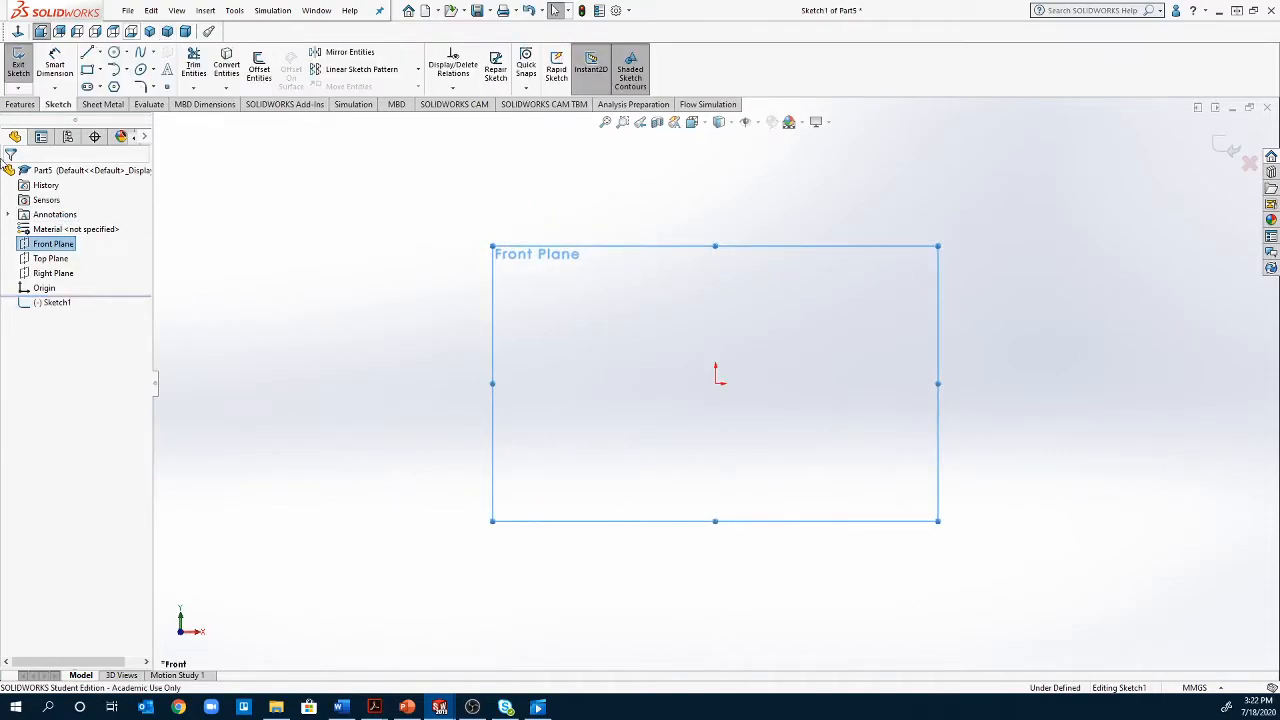
# Sketch a vertical centerline about 61 mm long upward from the origin
pyautogui.click(100, 53)
pyautogui.click(108, 87)
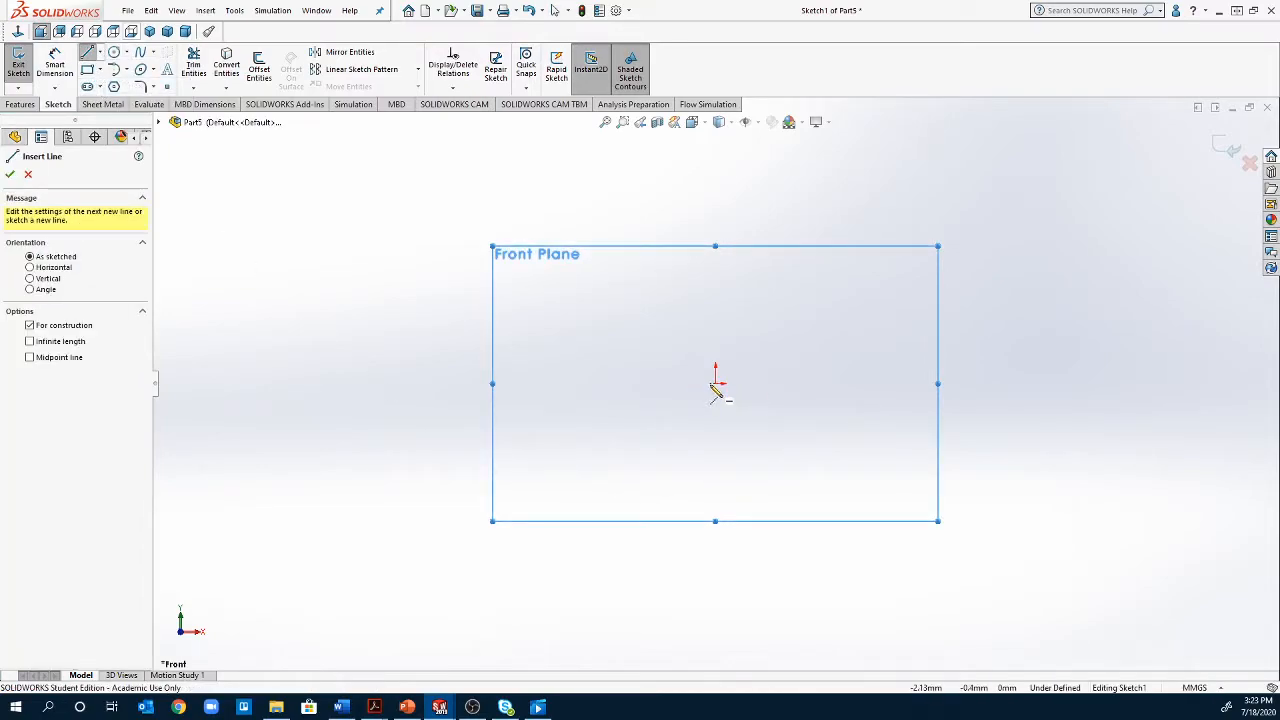
pyautogui.click(716, 384)
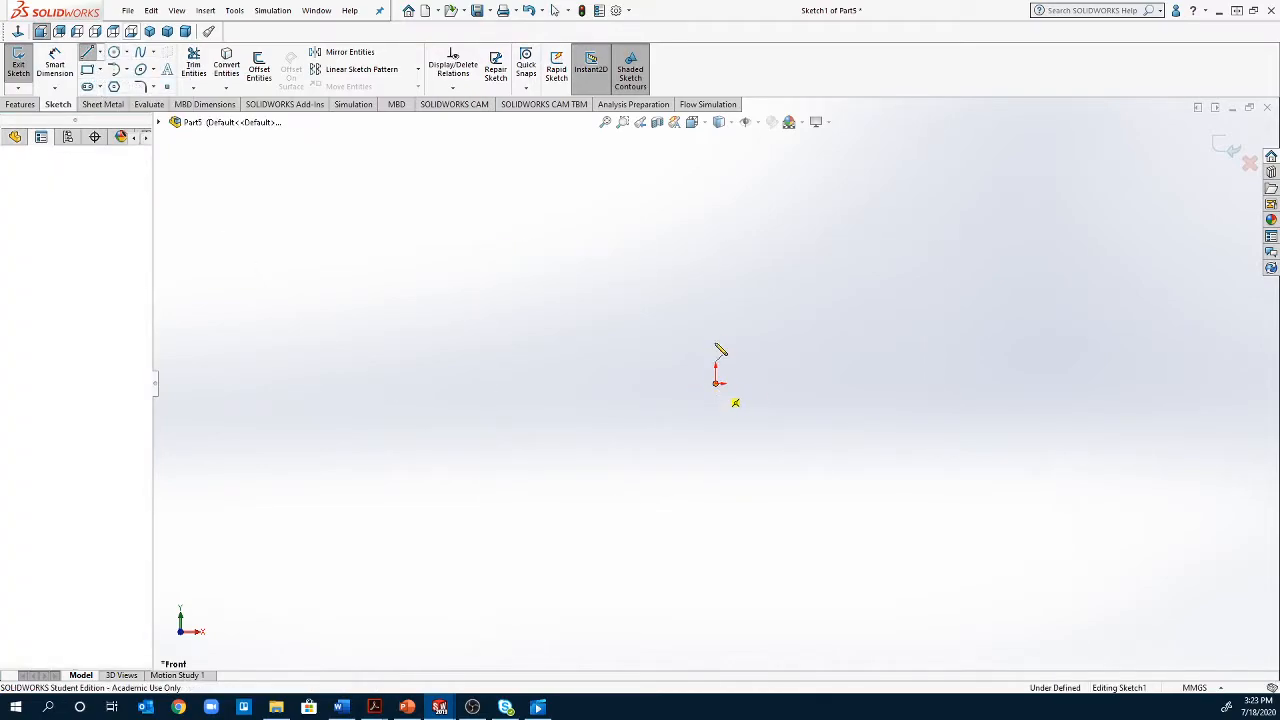
pyautogui.click(716, 231)
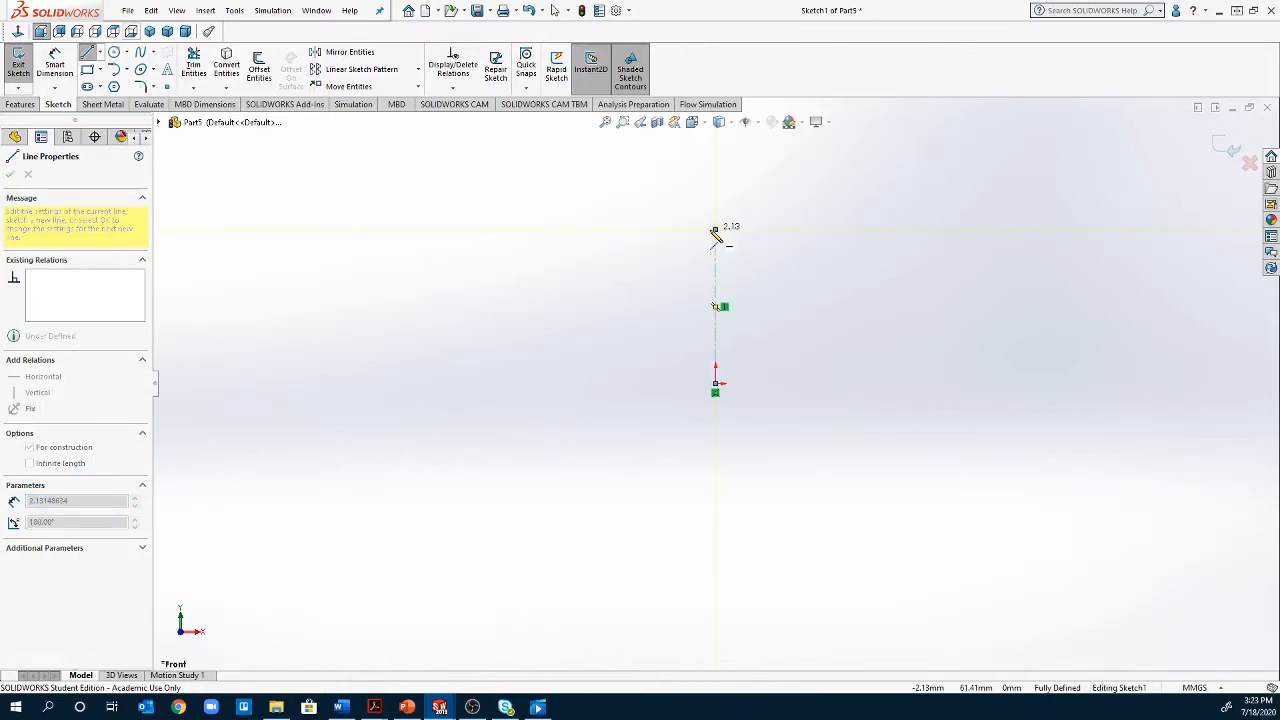
pyautogui.press('Escape')
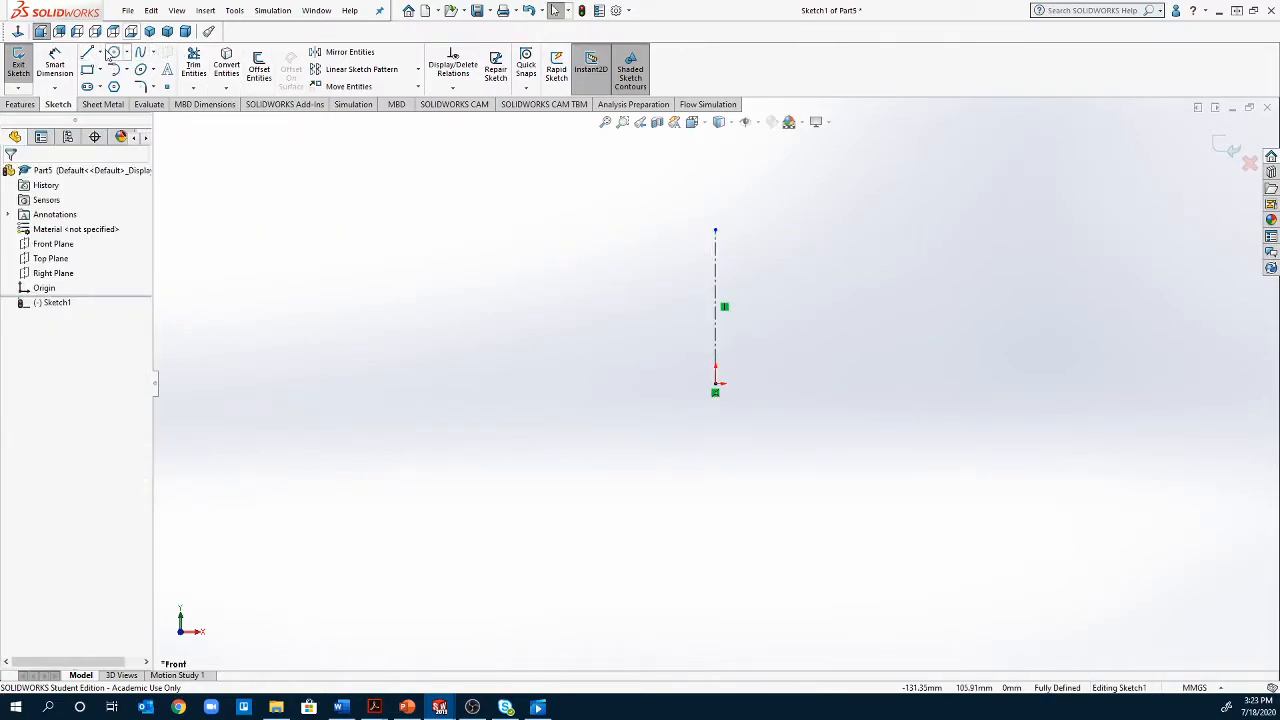
# Sketch a short horizontal centerline from the origin to the right
pyautogui.click(99, 52)
pyautogui.click(95, 89)
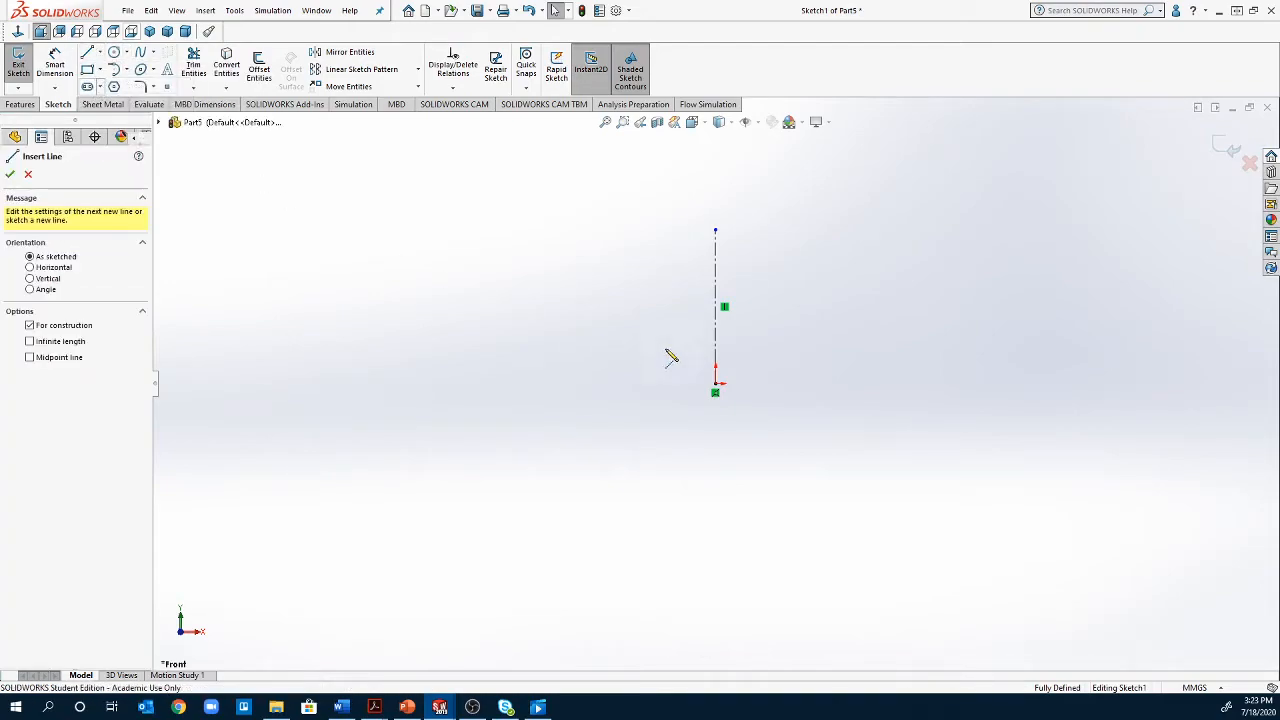
pyautogui.moveTo(716, 385); pyautogui.dragTo(765, 385)
pyautogui.press('Escape')
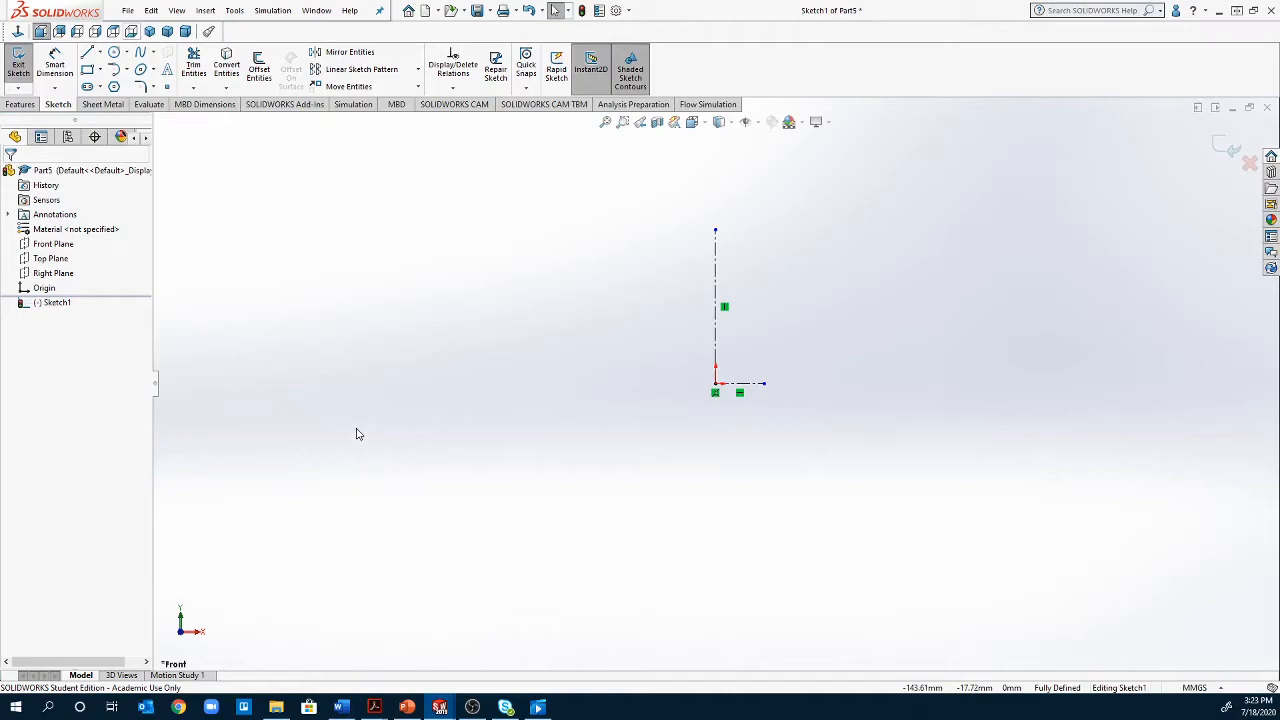
# Sketch four connected lines from the vertical centerline's upper end: about 56 mm right, 14 mm down, back left, and about 48 mm down to the horizontal centerline
pyautogui.click(87, 52)
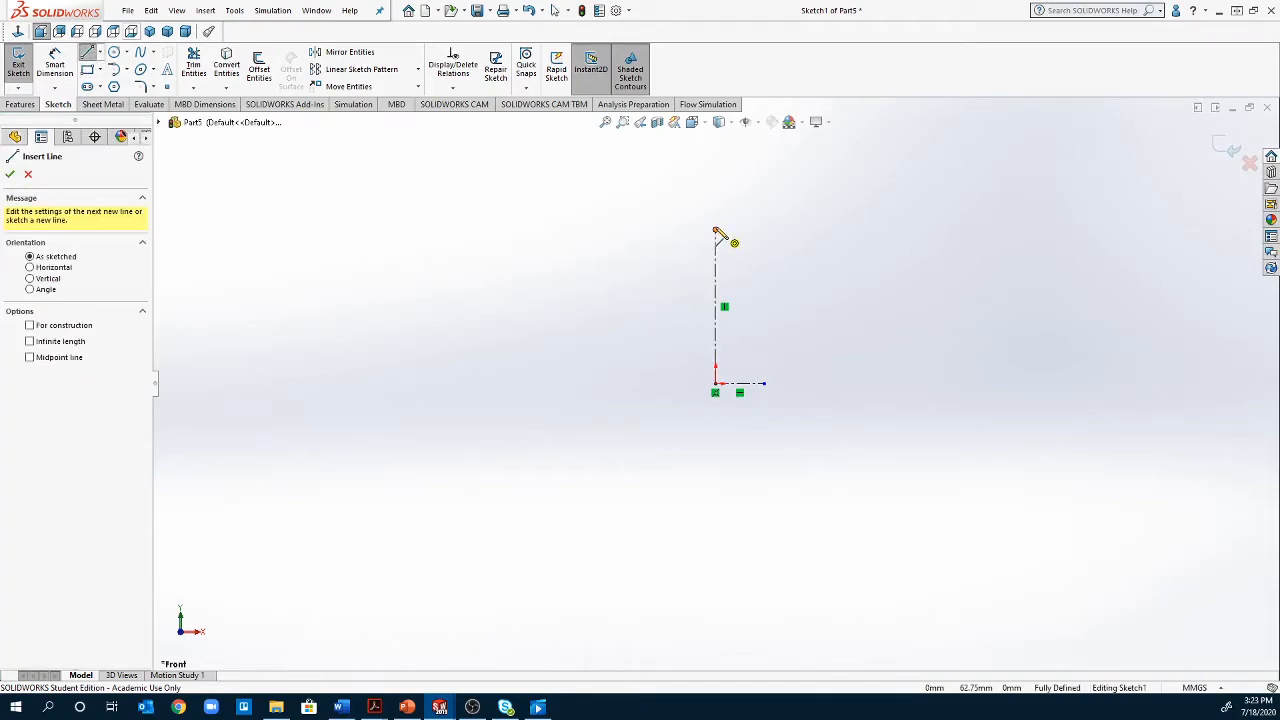
pyautogui.click(716, 231)
pyautogui.click(857, 231)
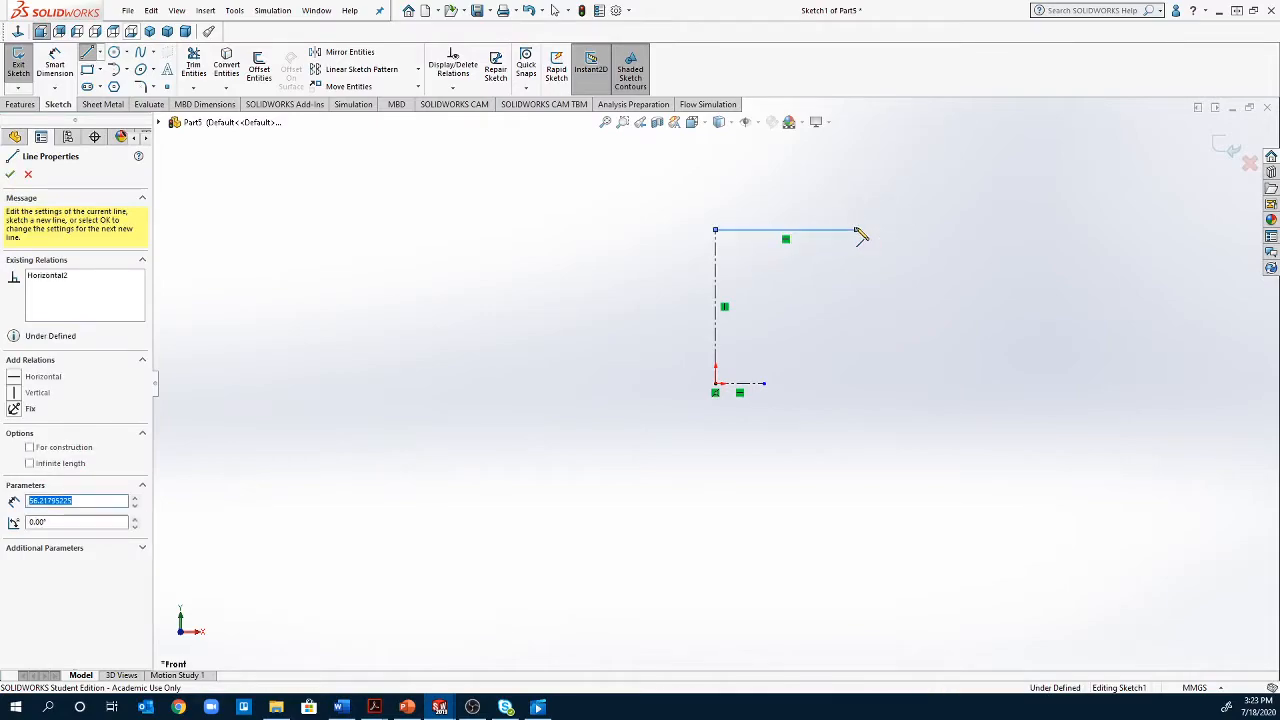
pyautogui.click(856, 263)
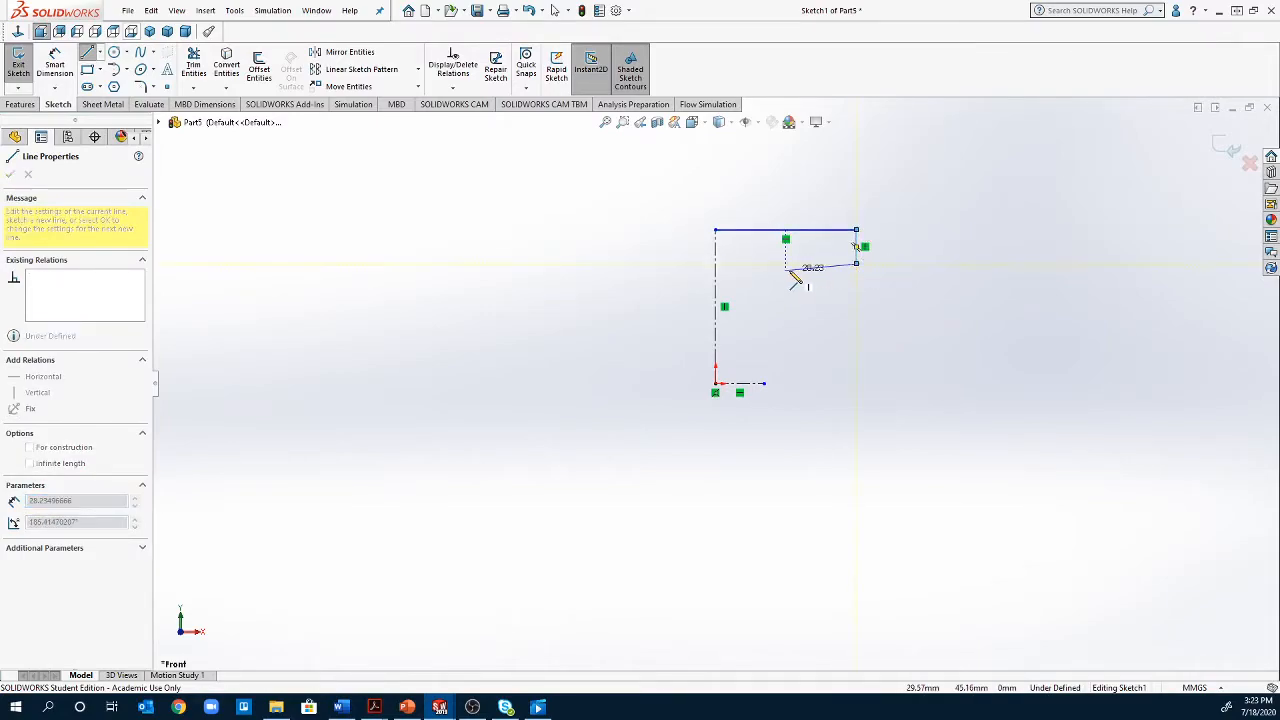
pyautogui.click(747, 264)
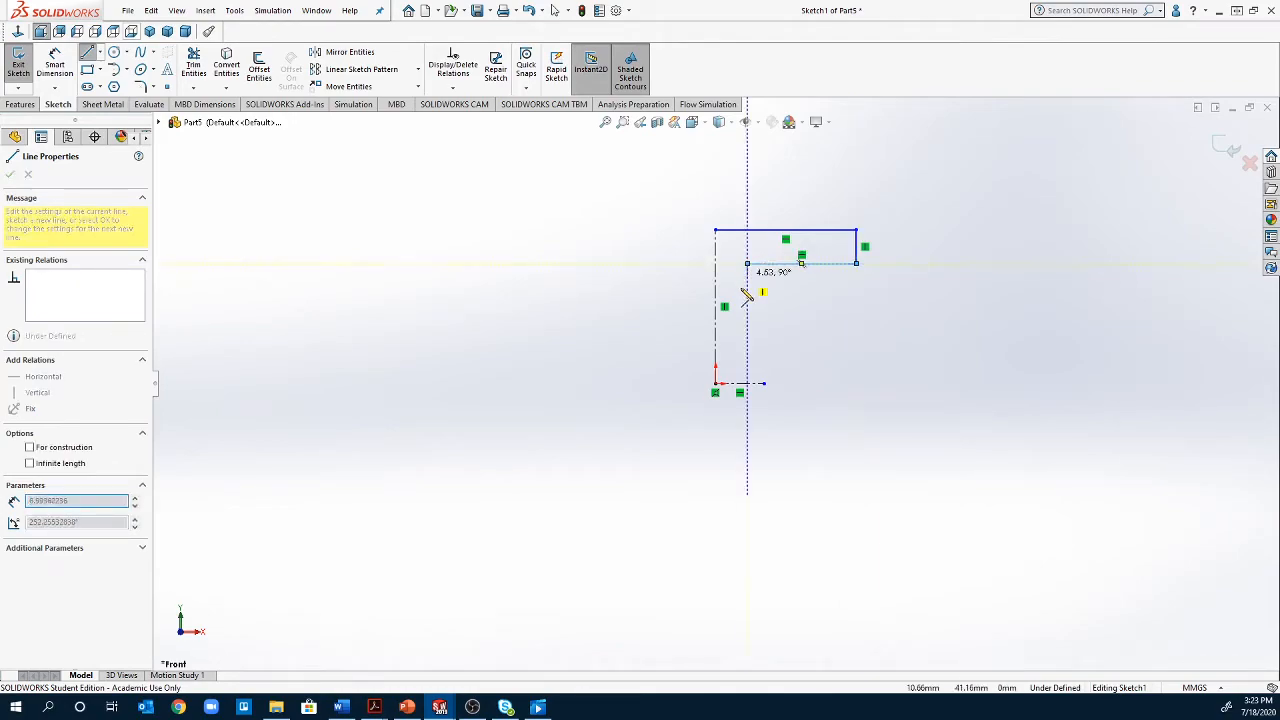
pyautogui.click(747, 383)
pyautogui.press('Escape')
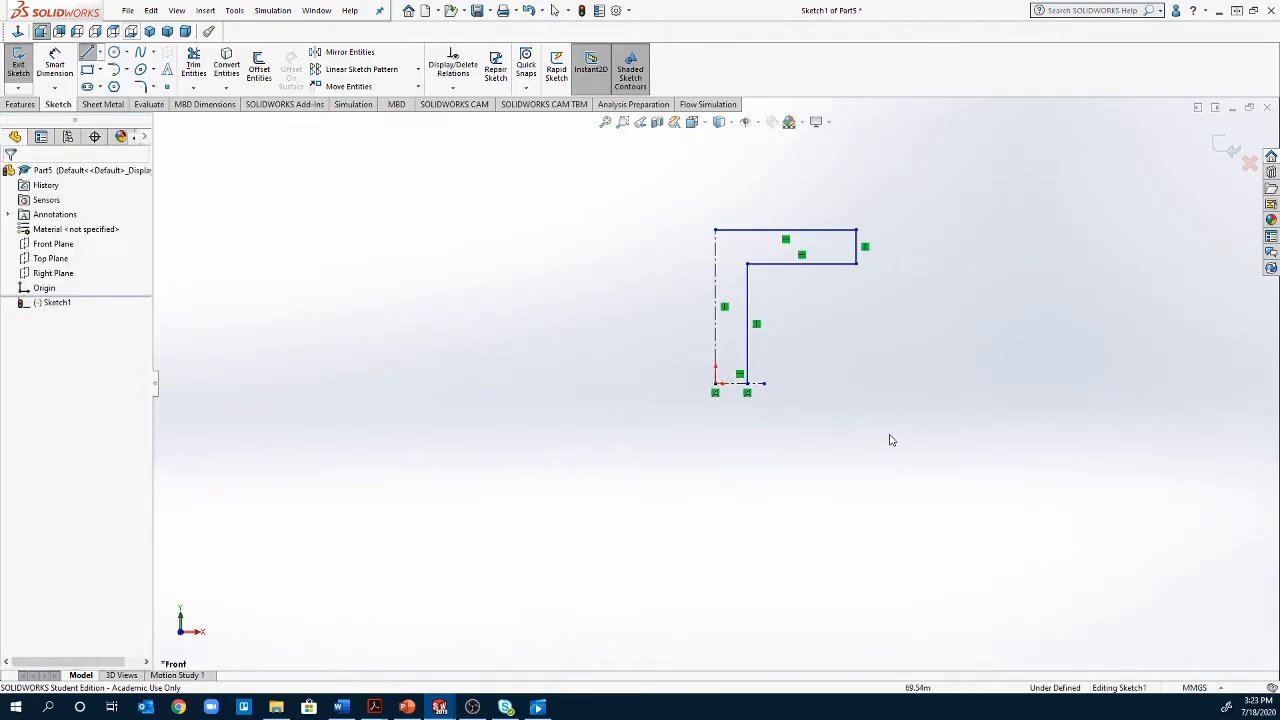
pyautogui.press('Escape')
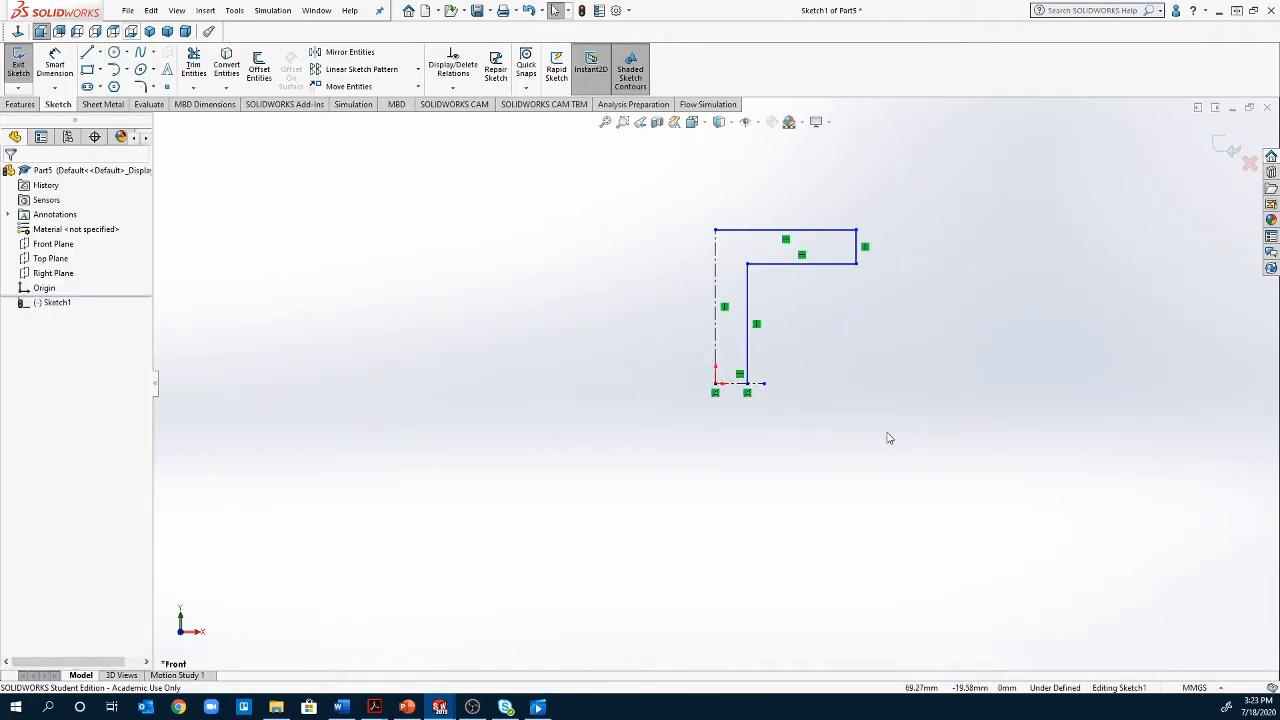
# Merge the horizontal centerline's free endpoint with the lower endpoint of the profile's inner vertical line
pyautogui.click(765, 385)
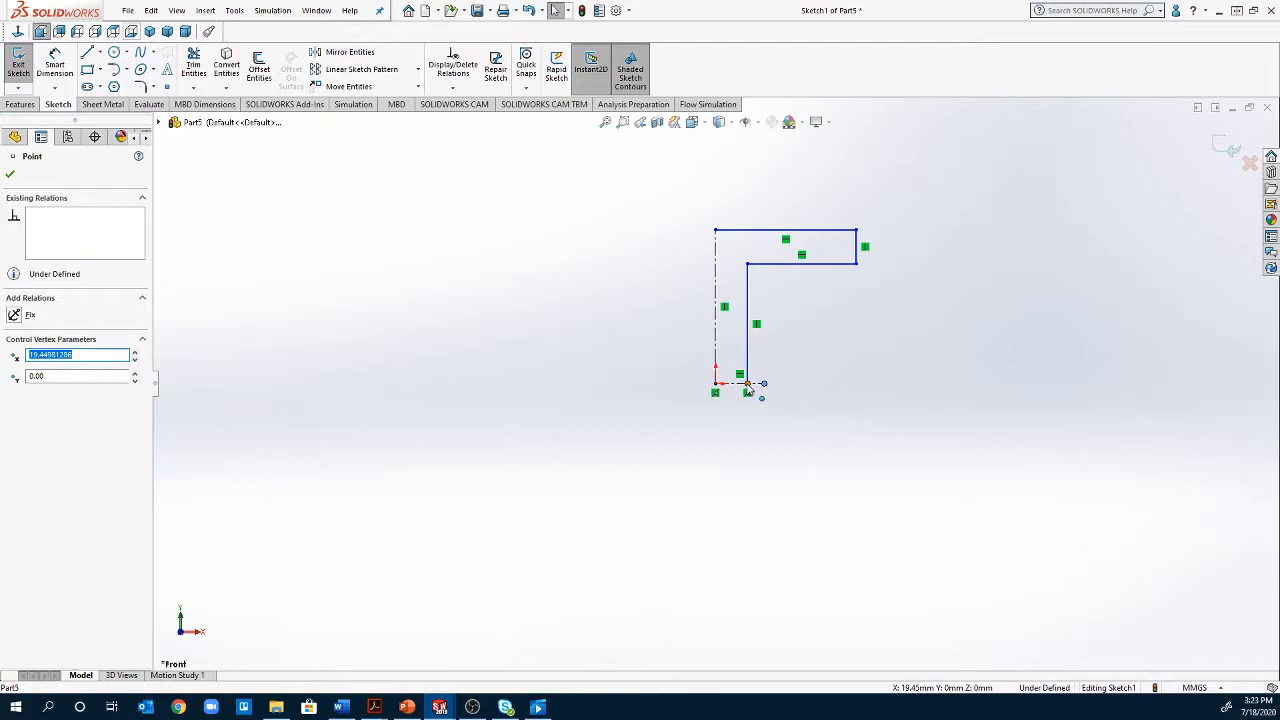
pyautogui.keyDown('ctrl'); pyautogui.click(747, 384); pyautogui.keyUp('ctrl')
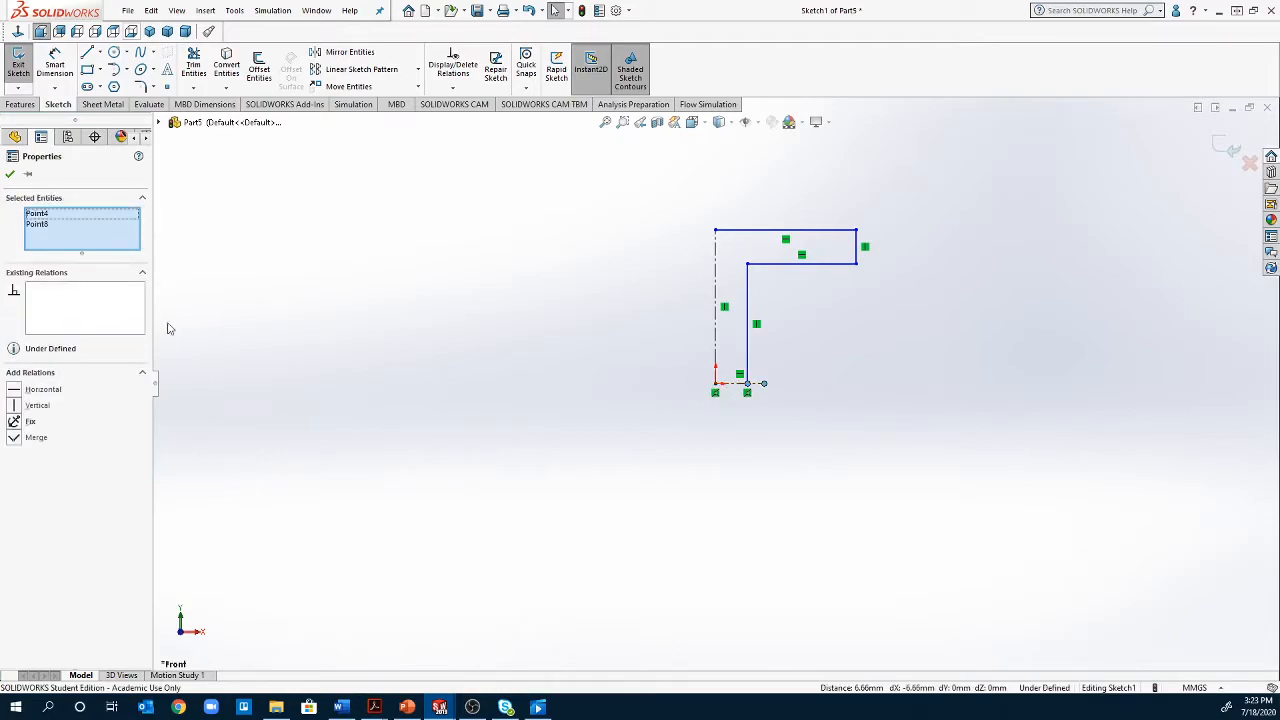
pyautogui.click(13, 439)
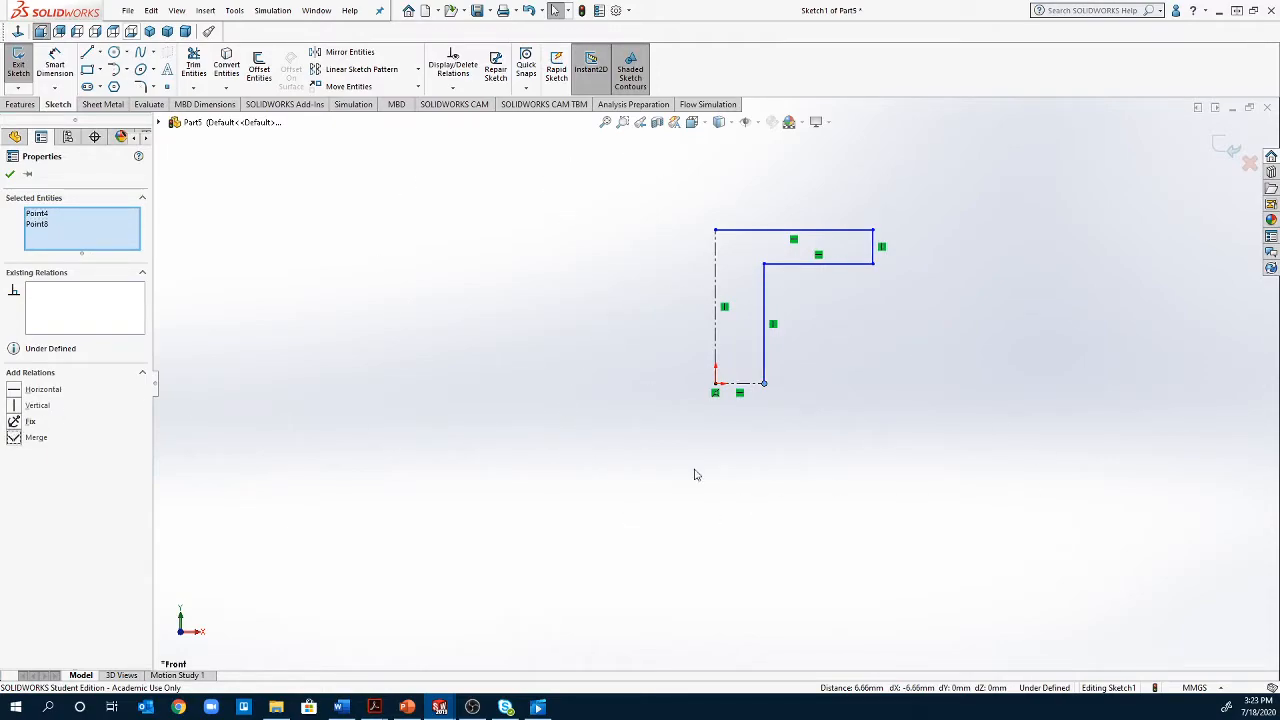
pyautogui.click(496, 363)
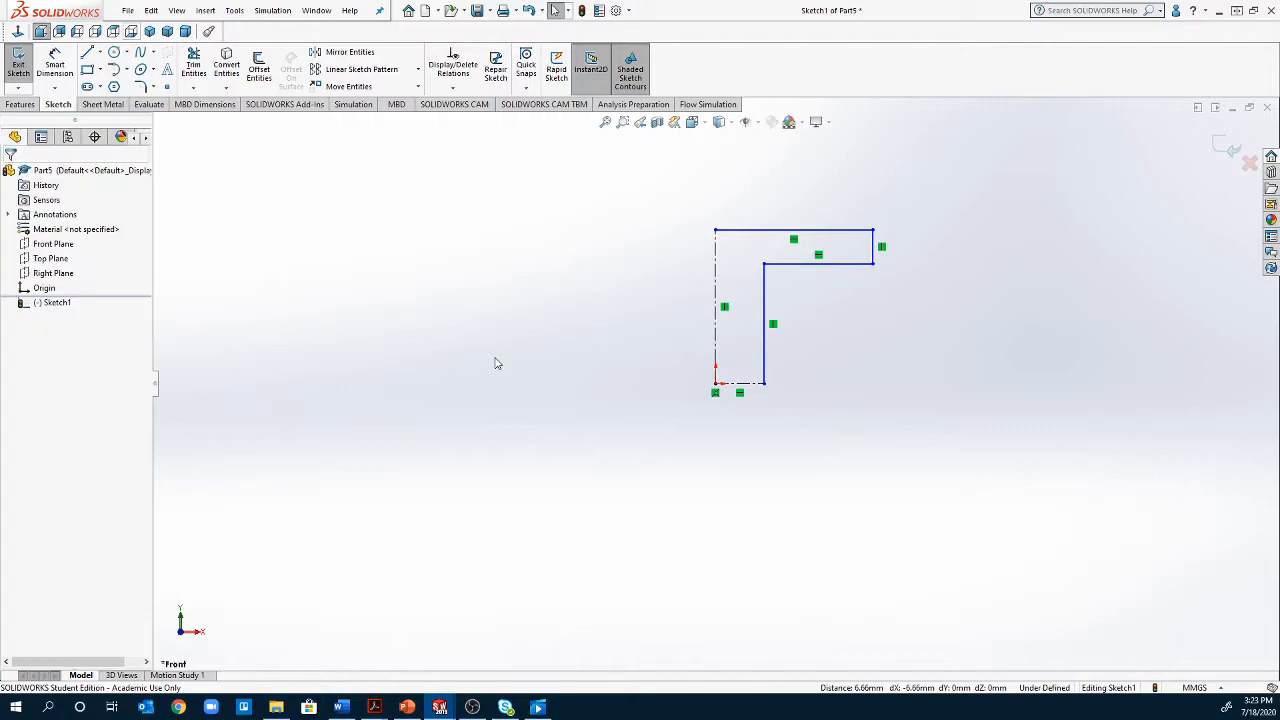
# Dimension the profile's short outer vertical line to 2 in
pyautogui.click(58, 63)
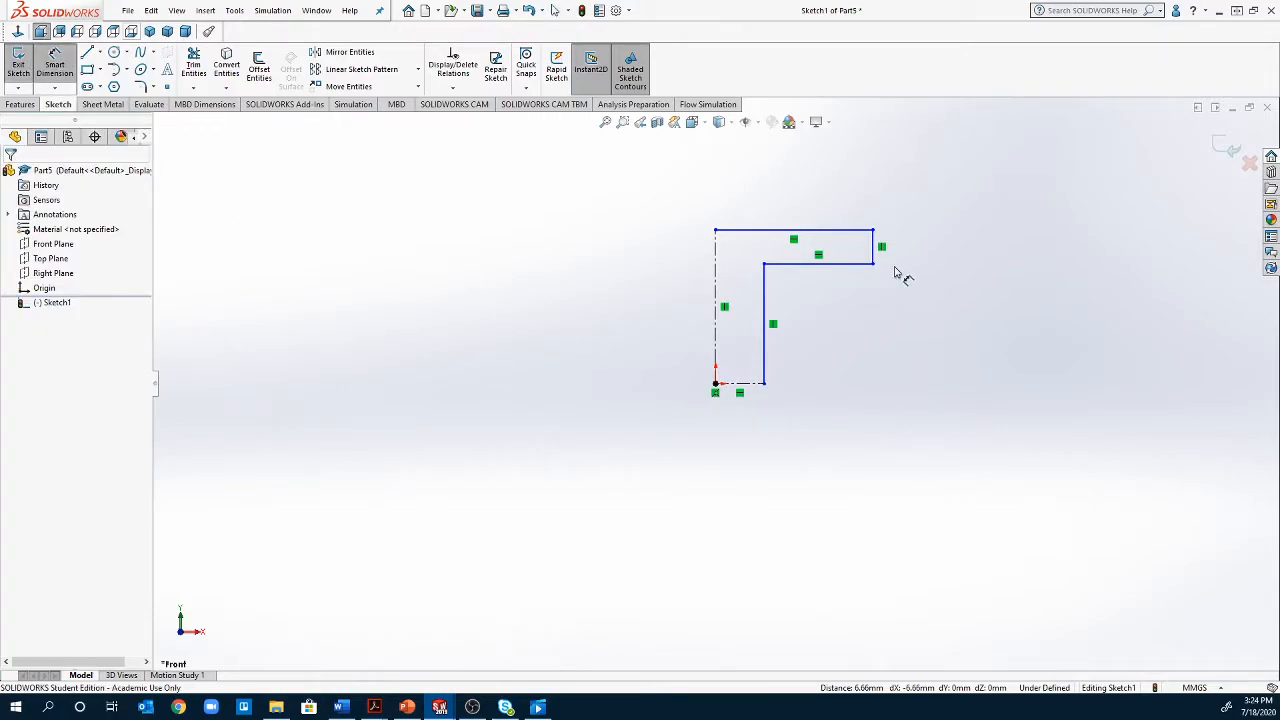
pyautogui.click(875, 252)
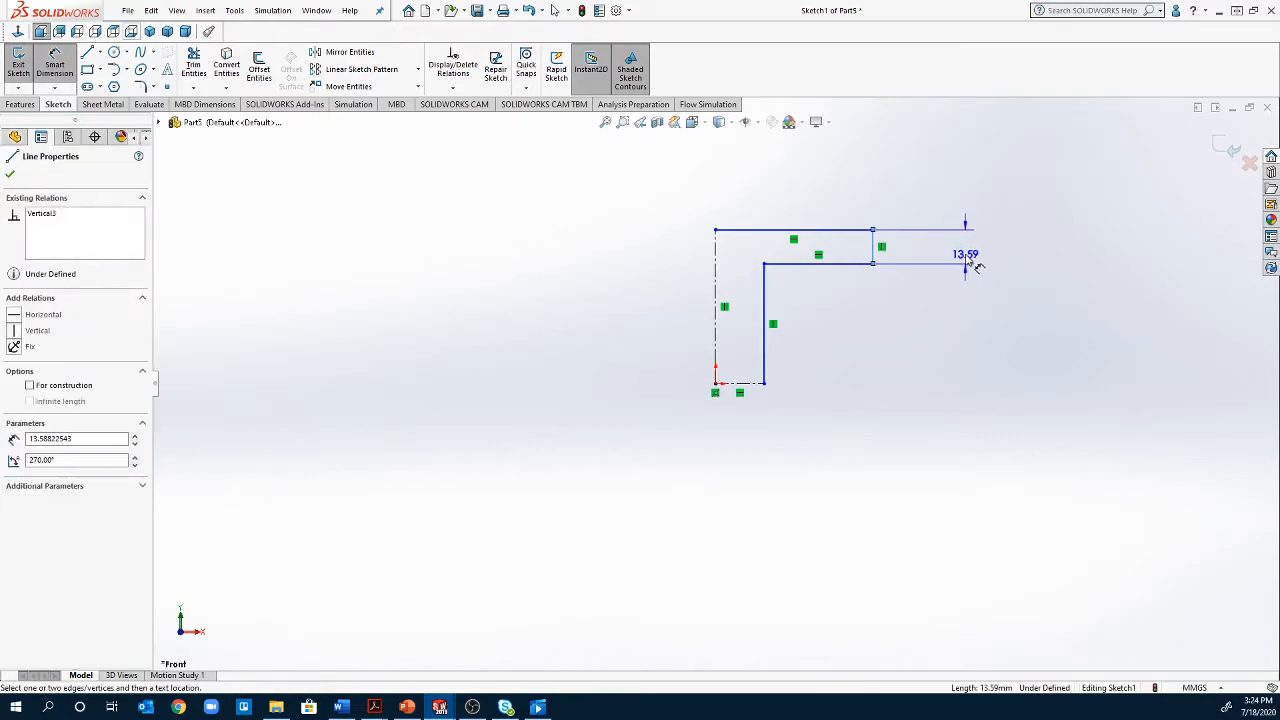
pyautogui.click(972, 266)
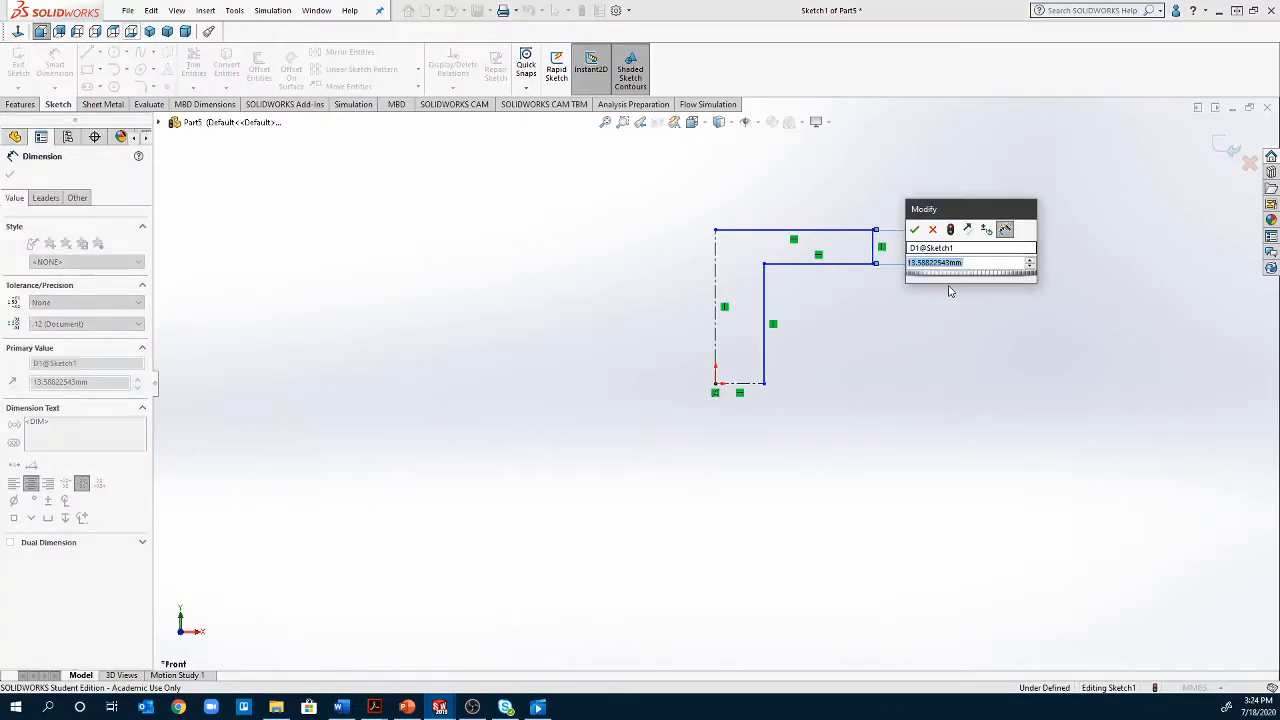
pyautogui.write('2in')
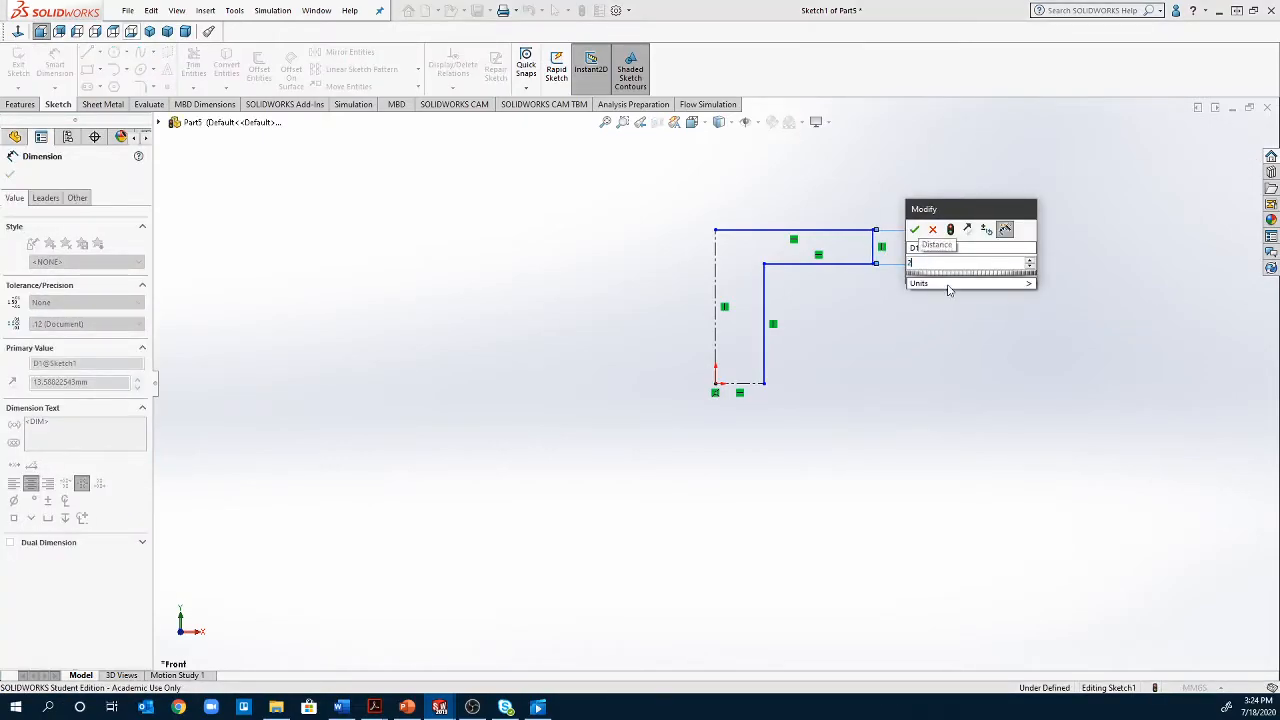
pyautogui.press('Return')
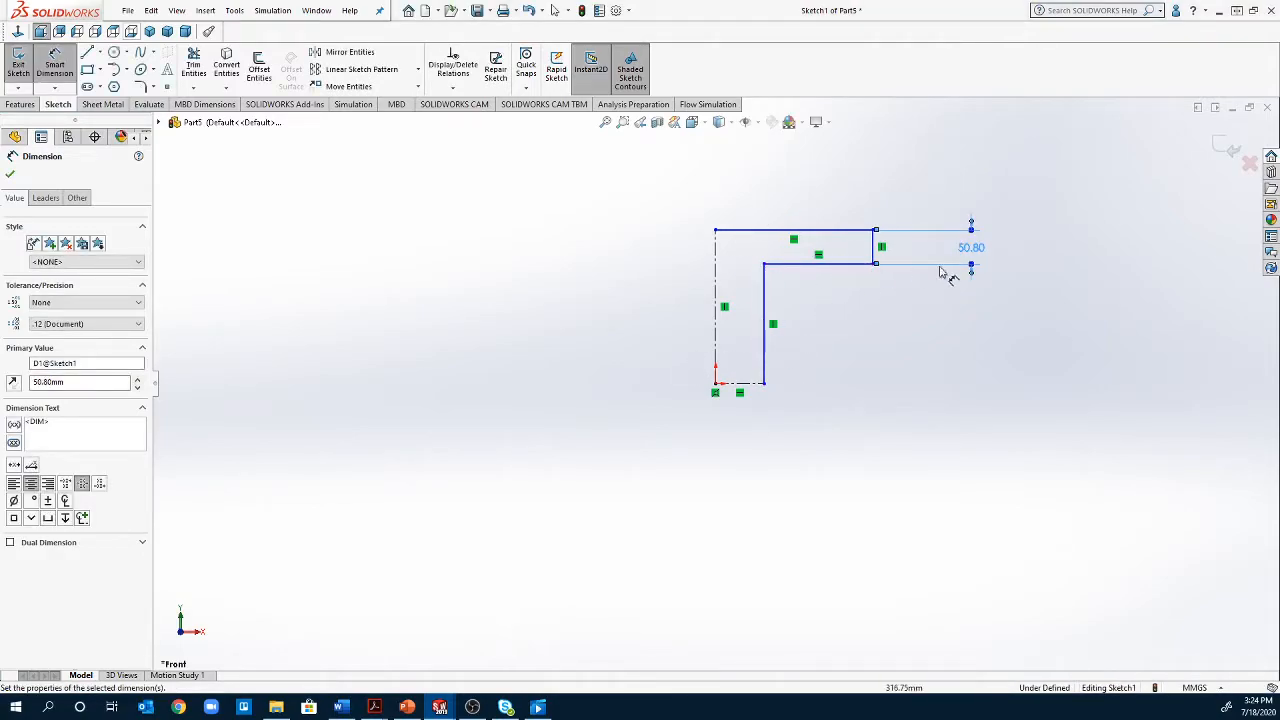
# Dimension the profile's upper horizontal line to 4 in (101.60 mm)
pyautogui.click(770, 236)
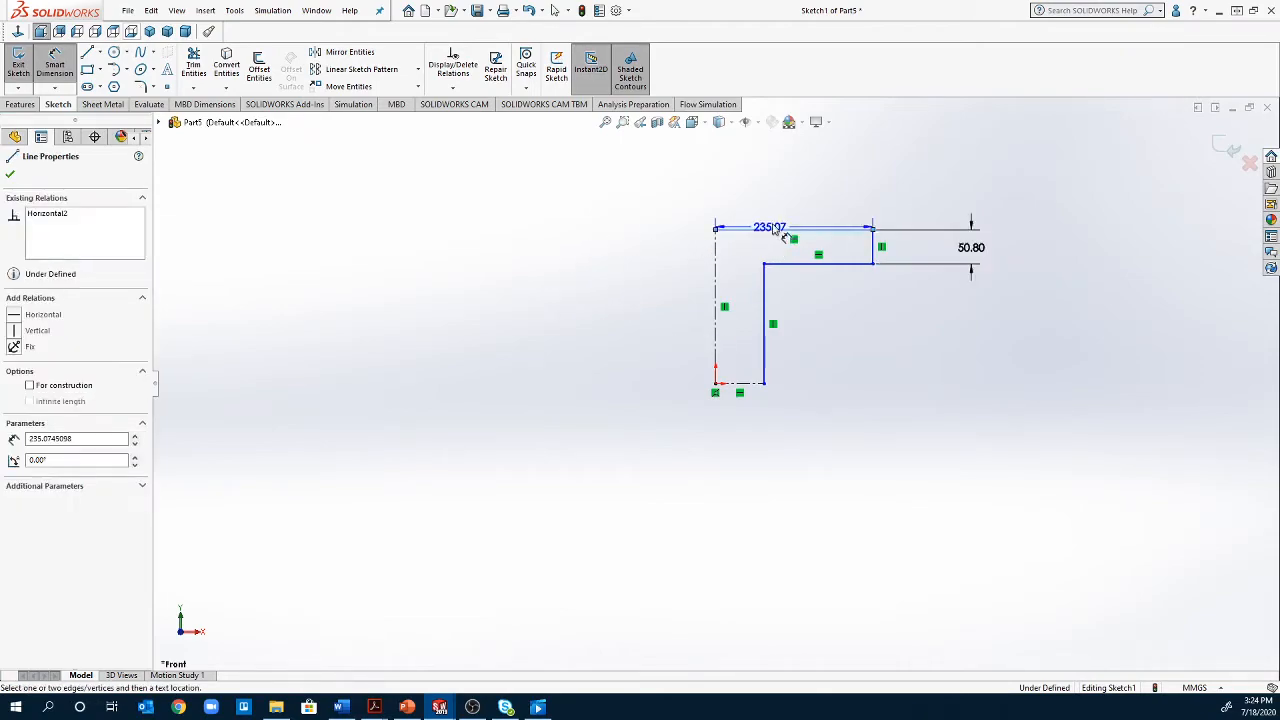
pyautogui.click(790, 191)
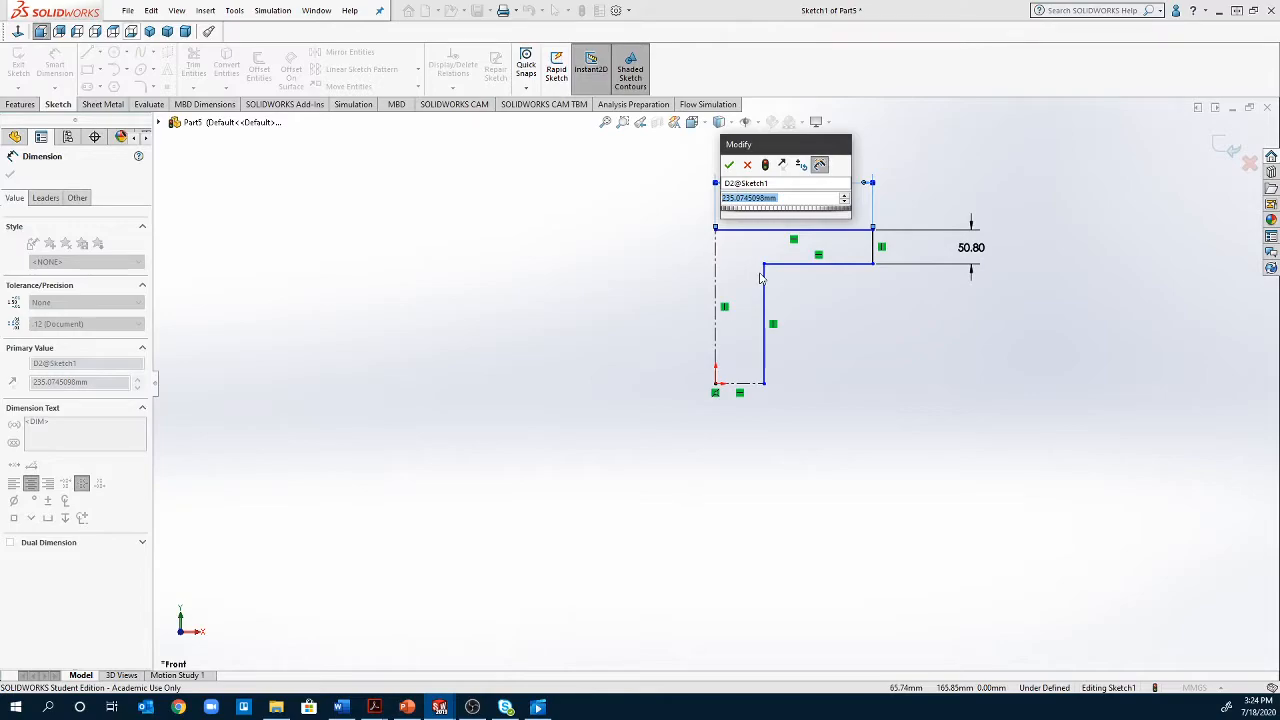
pyautogui.write('4')
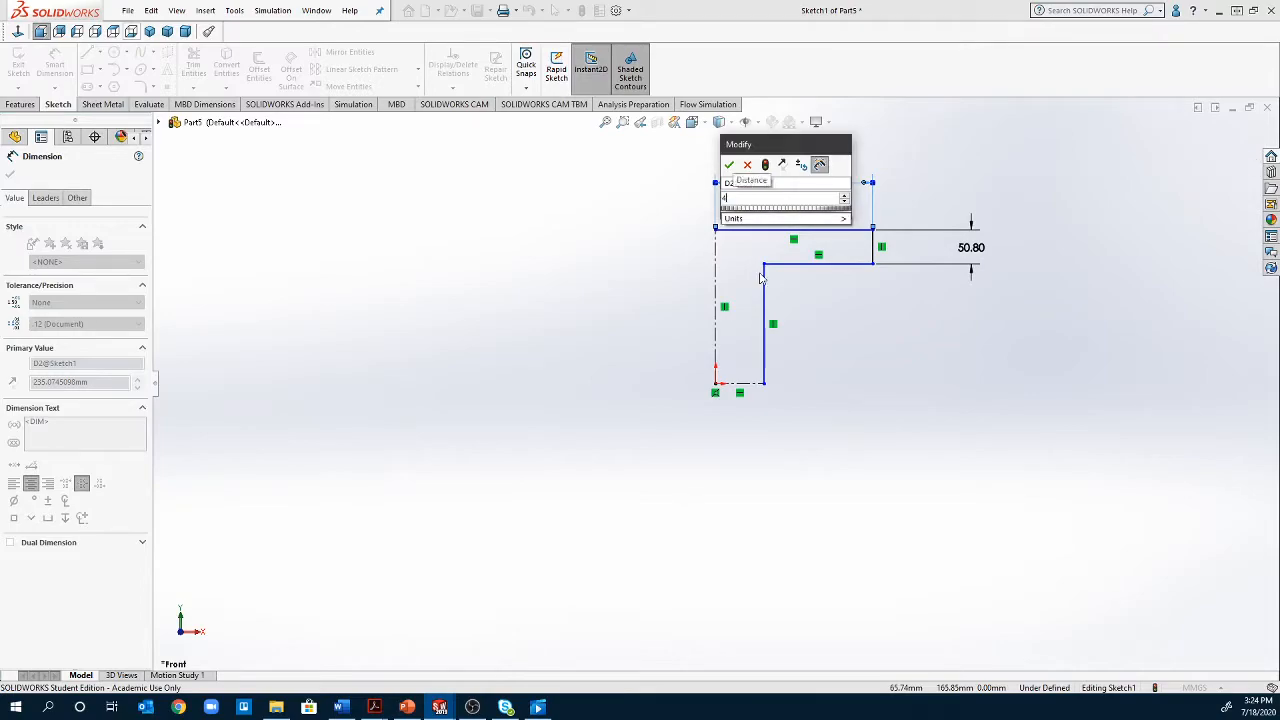
pyautogui.write('1n')
pyautogui.press('Return')
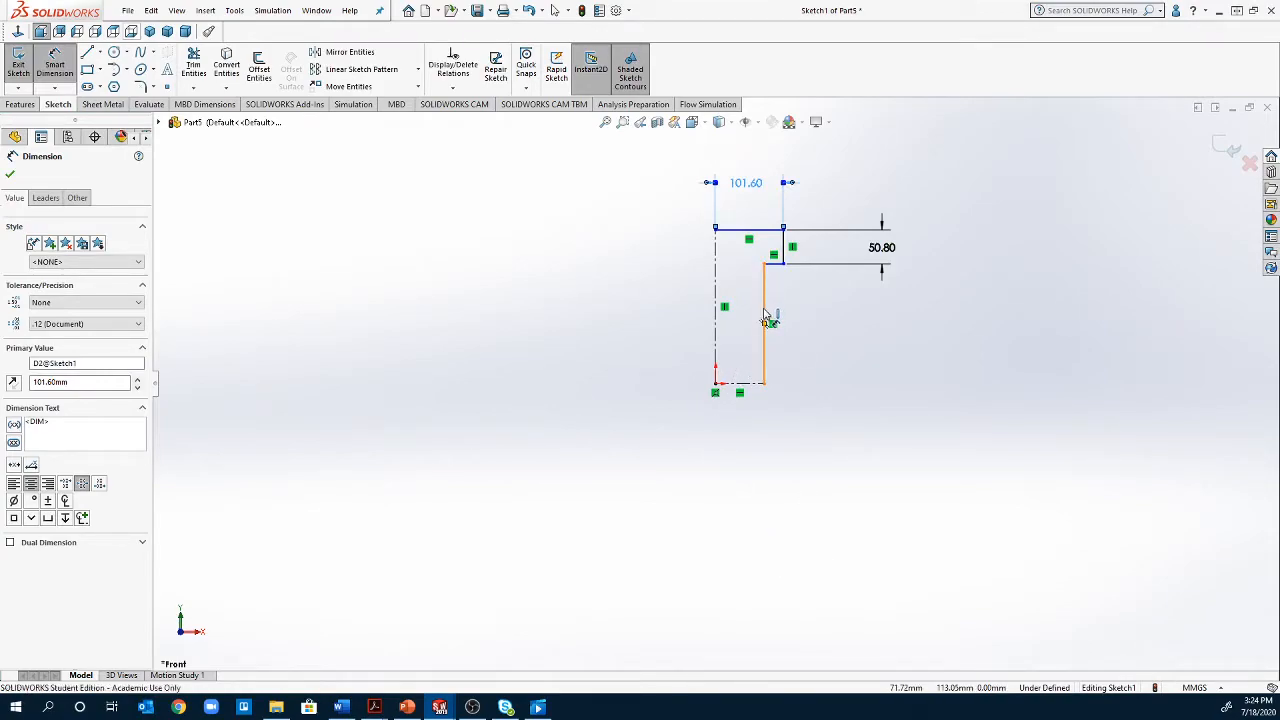
# Dimension the distance between the inner vertical line and the vertical centerline as 50.8/2 mm
pyautogui.click(766, 318)
pyautogui.click(716, 318)
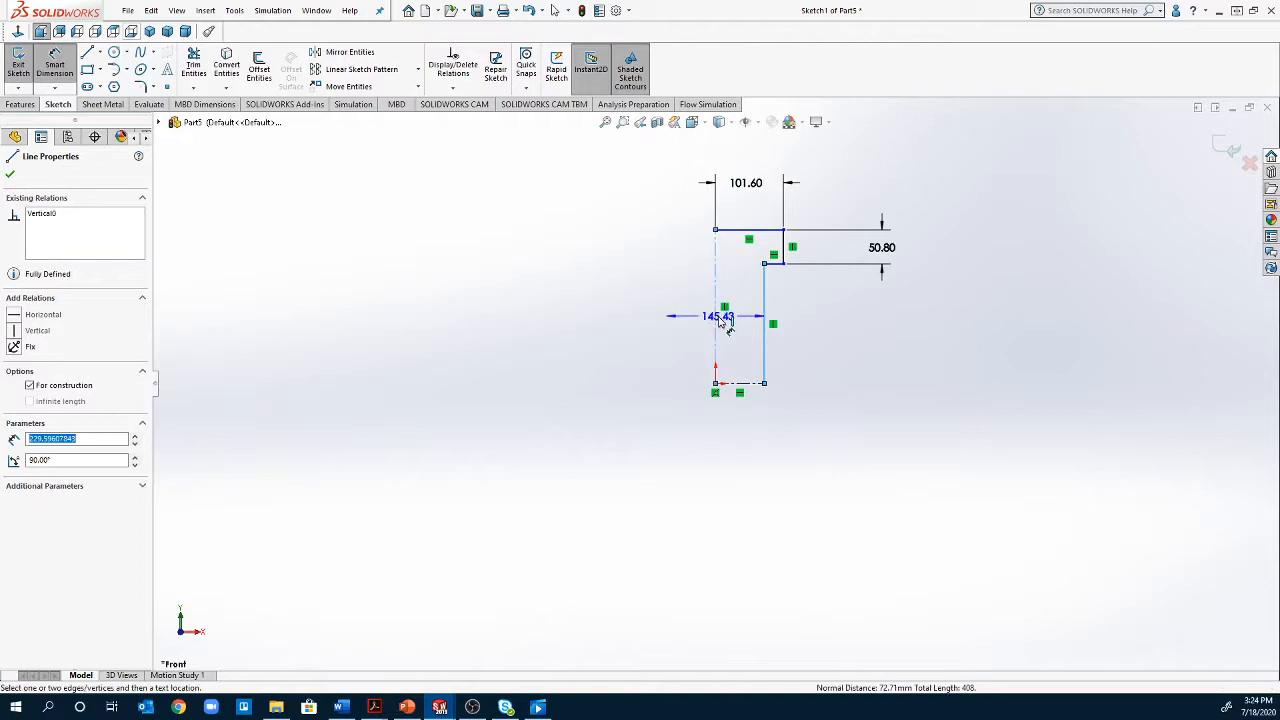
pyautogui.click(746, 425)
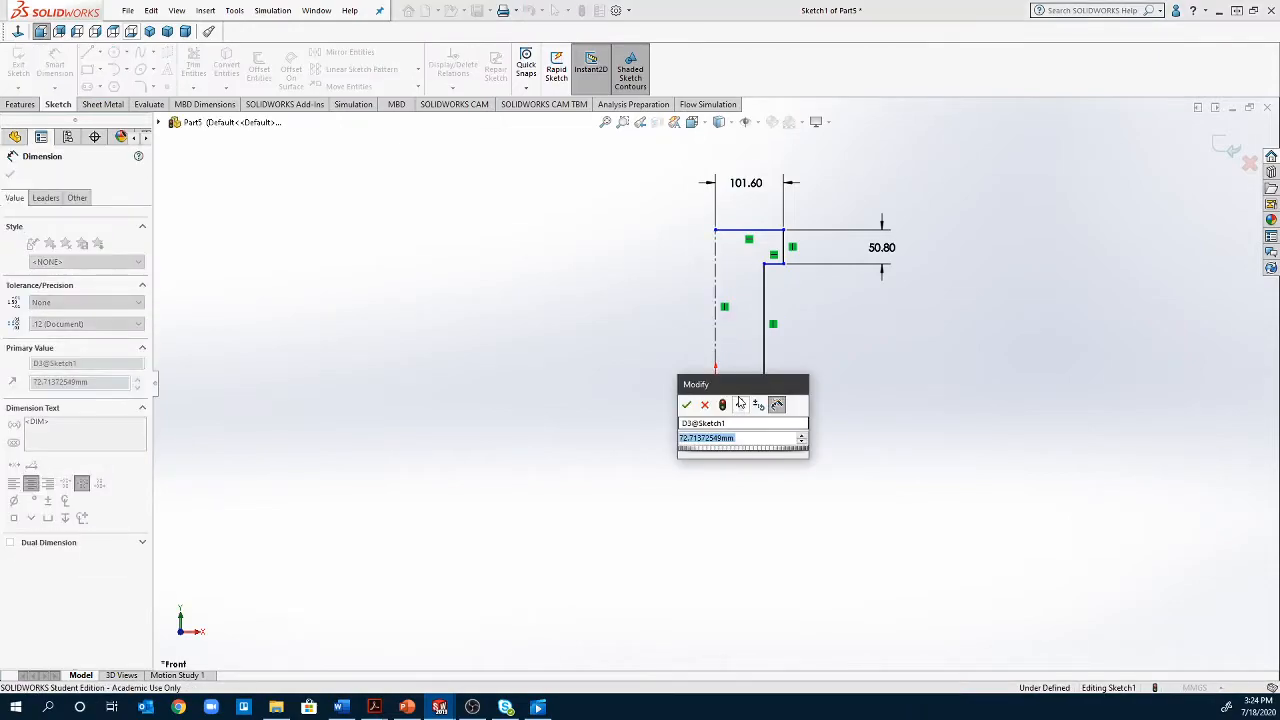
pyautogui.write('50.8/2')
pyautogui.press('Return')
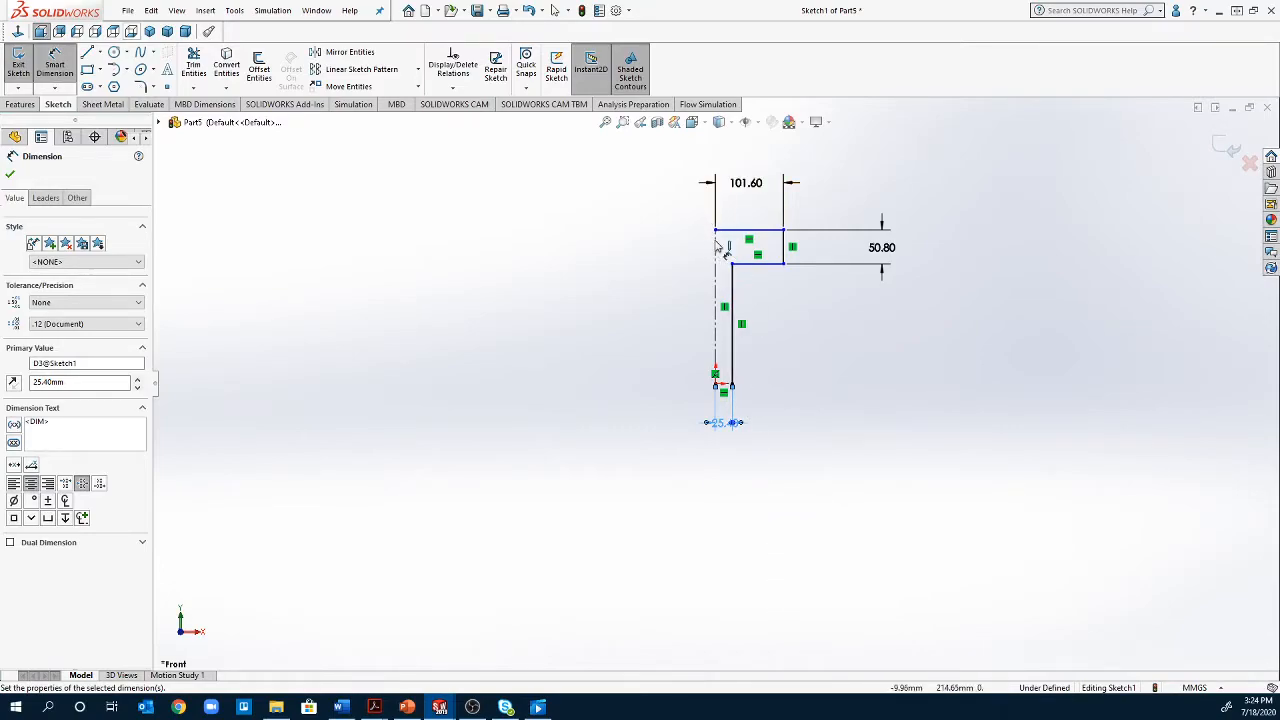
# Dimension the vertical centerline's length to 101.60 mm
pyautogui.click(716, 297)
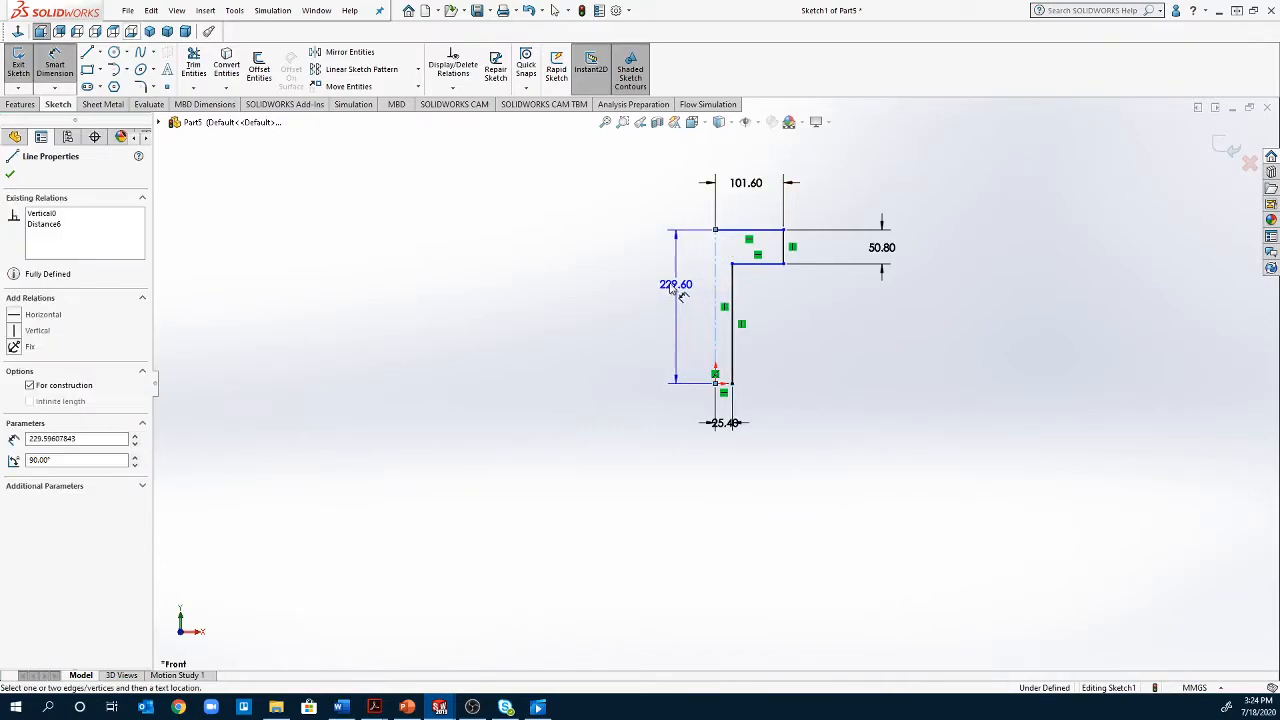
pyautogui.click(648, 290)
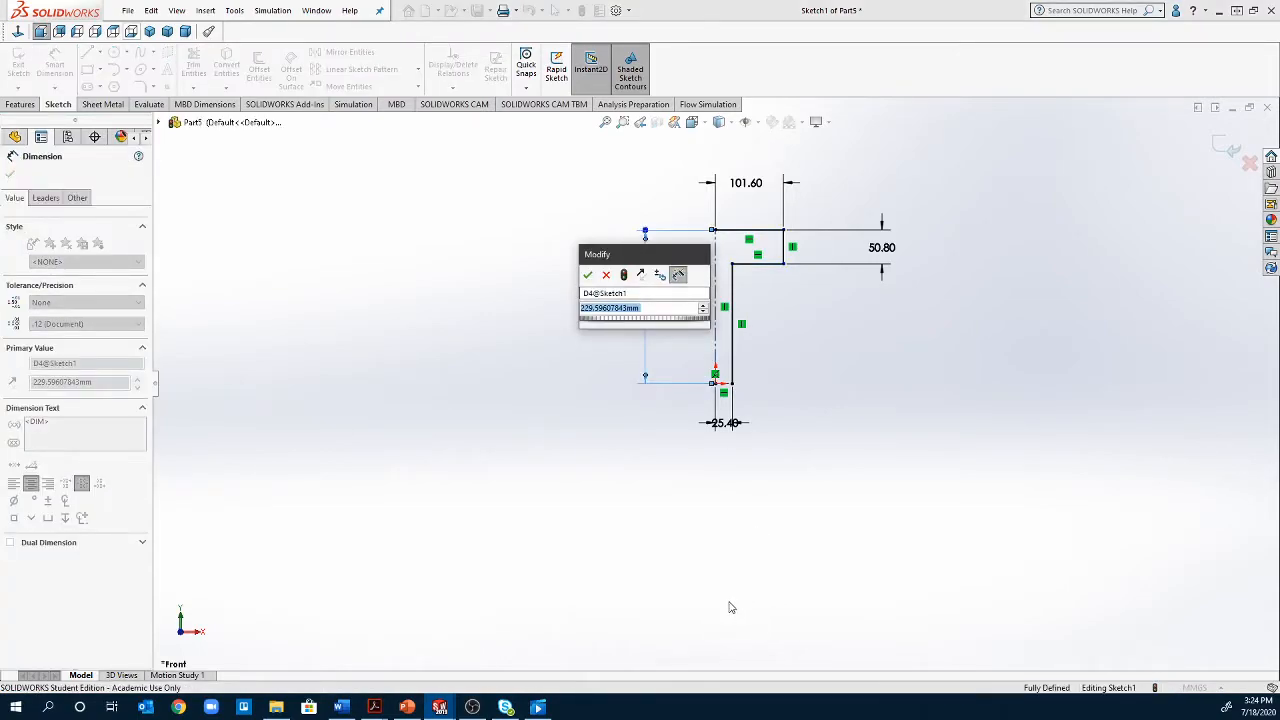
pyautogui.write('101.6')
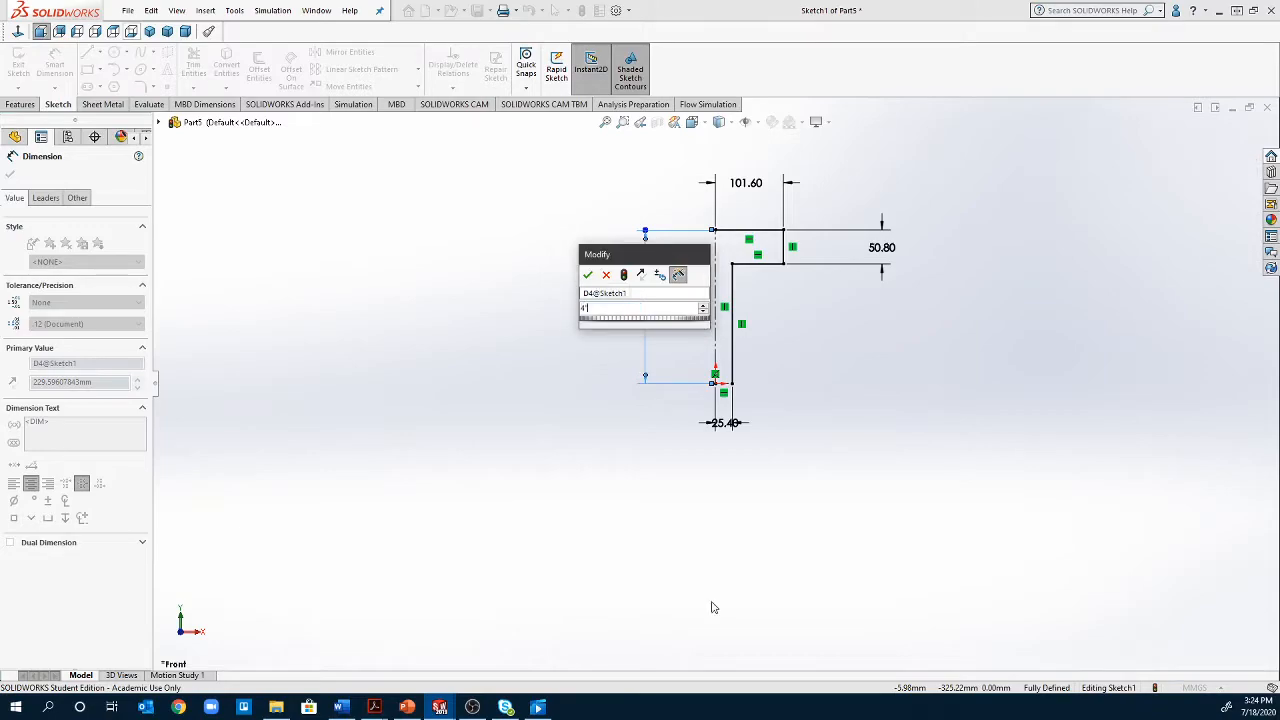
pyautogui.press('Return')
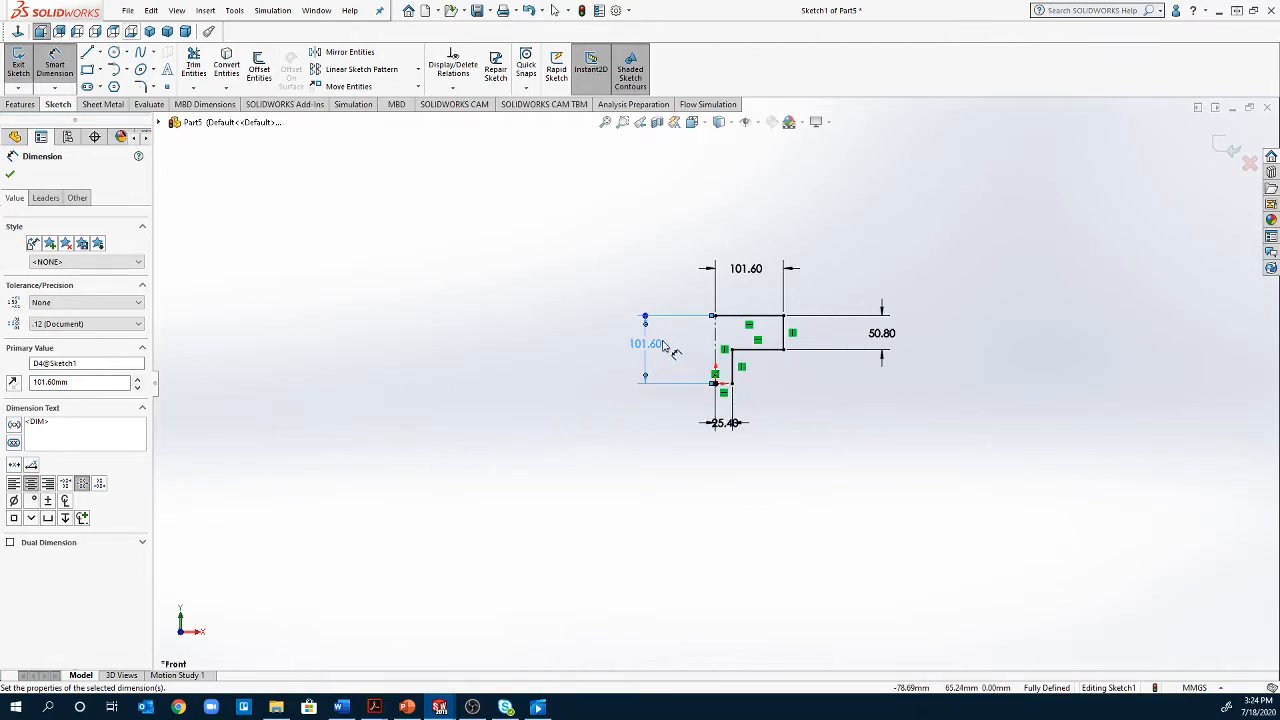
# Mirror the four solid profile lines about the vertical centerline, keeping the originals, to form a T shape
pyautogui.scroll(-3, 800, 409)
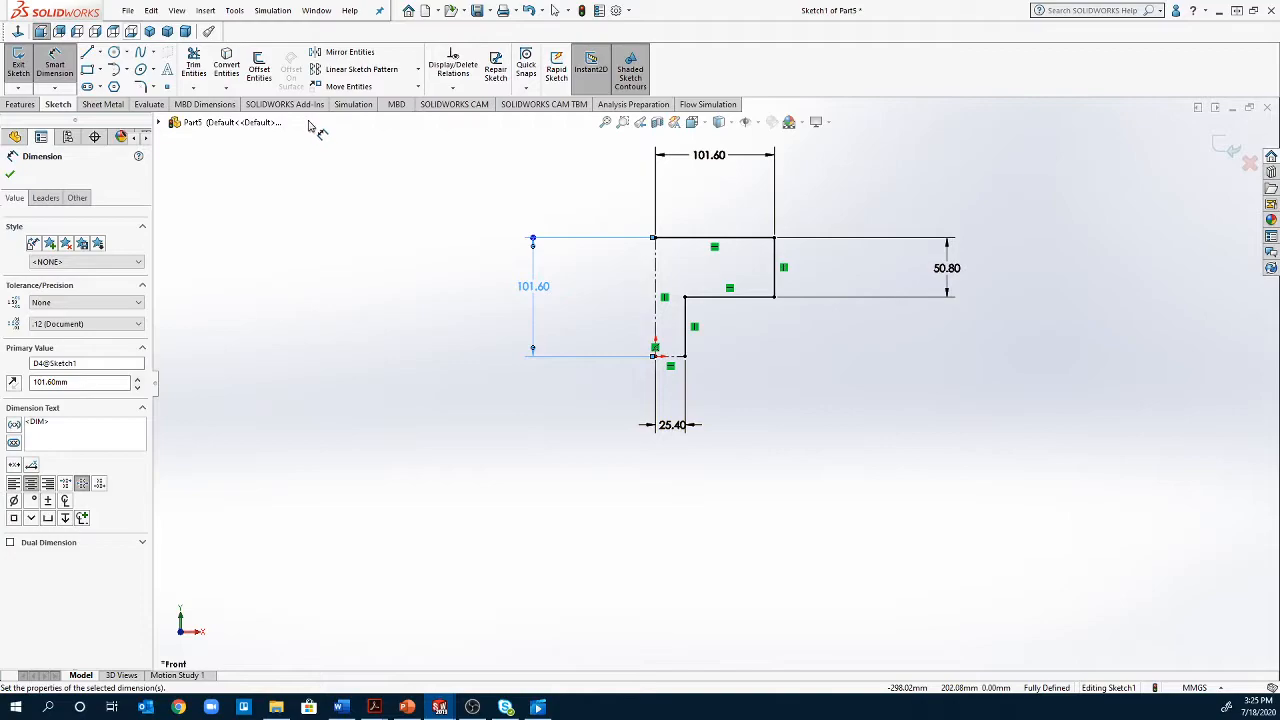
pyautogui.click(351, 54)
pyautogui.click(748, 240)
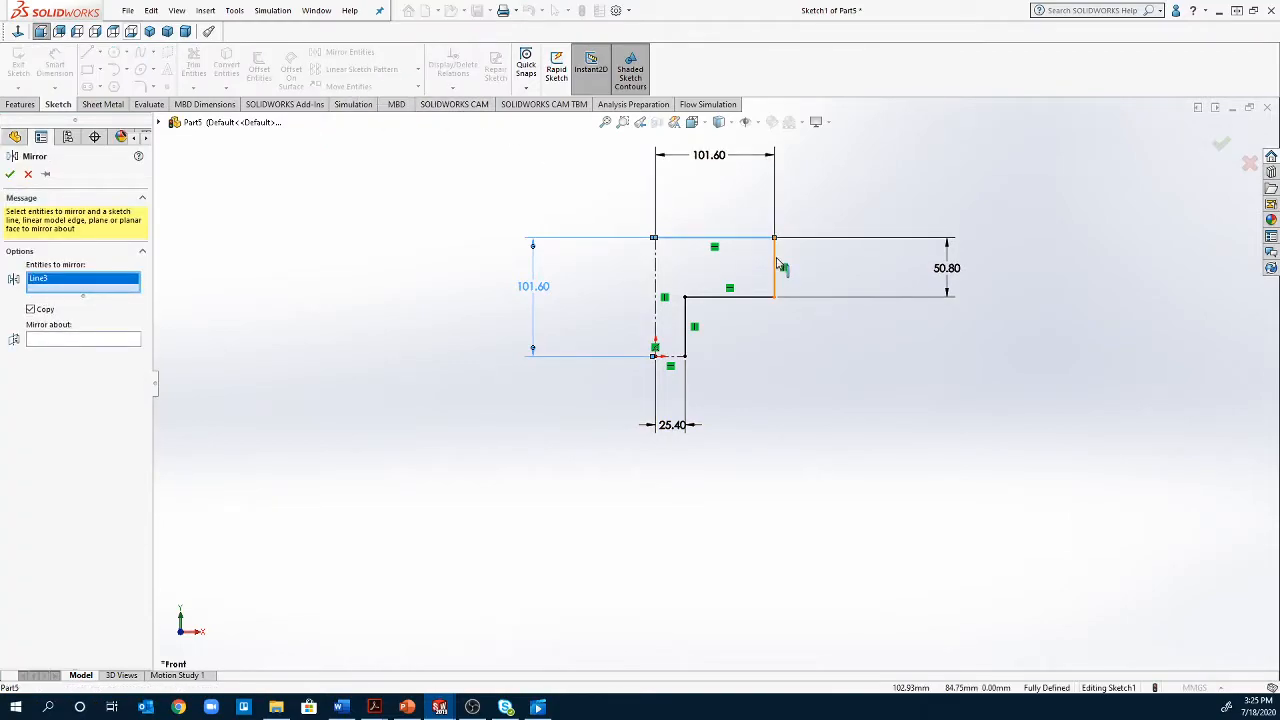
pyautogui.click(778, 263)
pyautogui.click(752, 298)
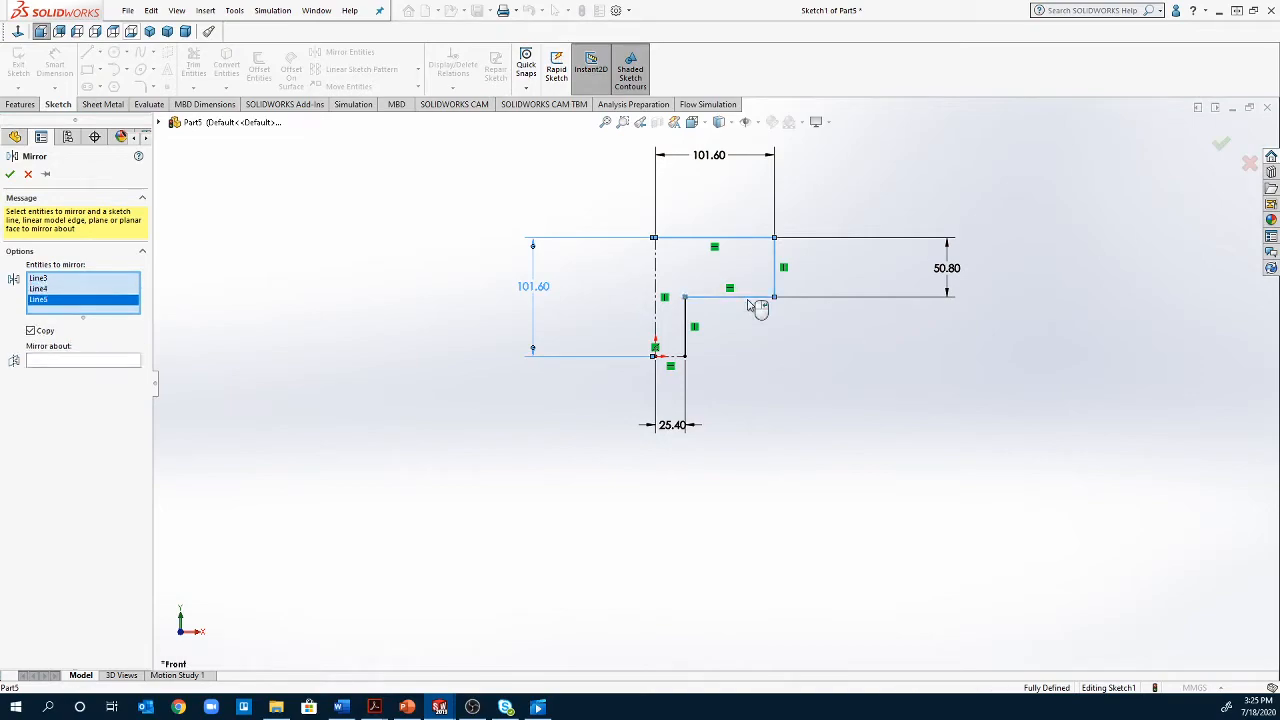
pyautogui.click(694, 335)
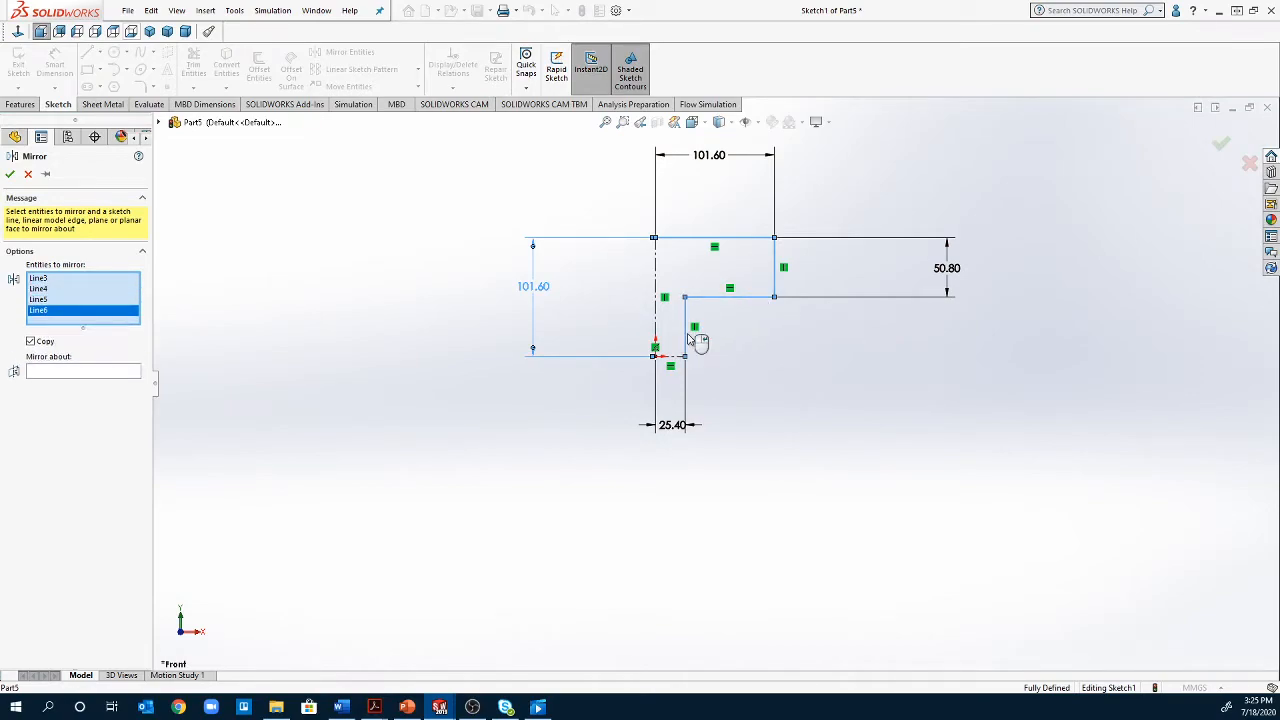
pyautogui.click(66, 375)
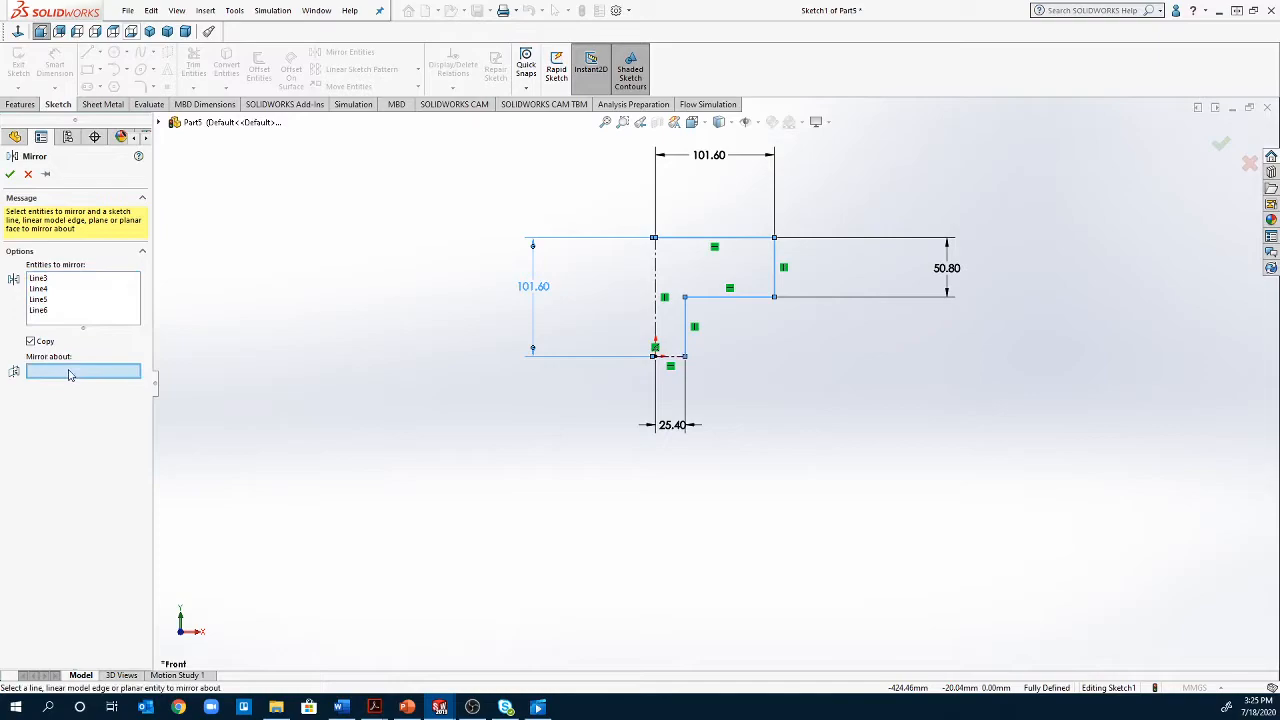
pyautogui.click(656, 320)
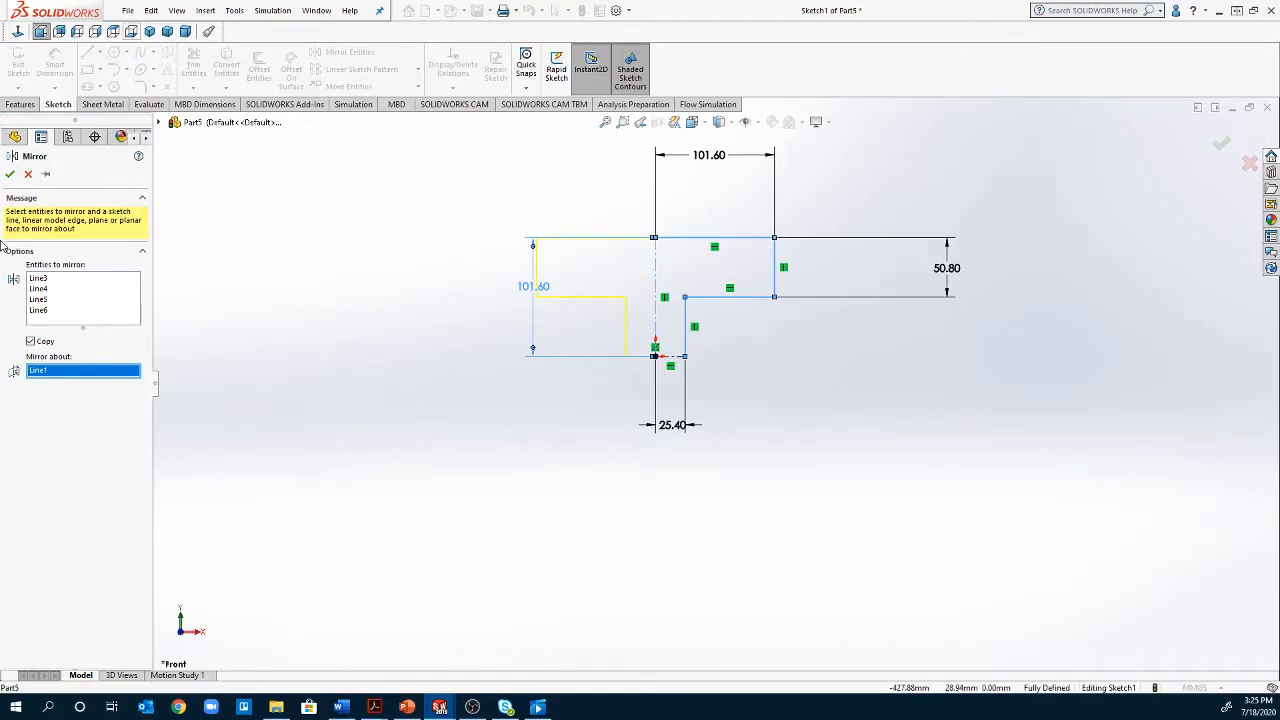
pyautogui.click(9, 175)
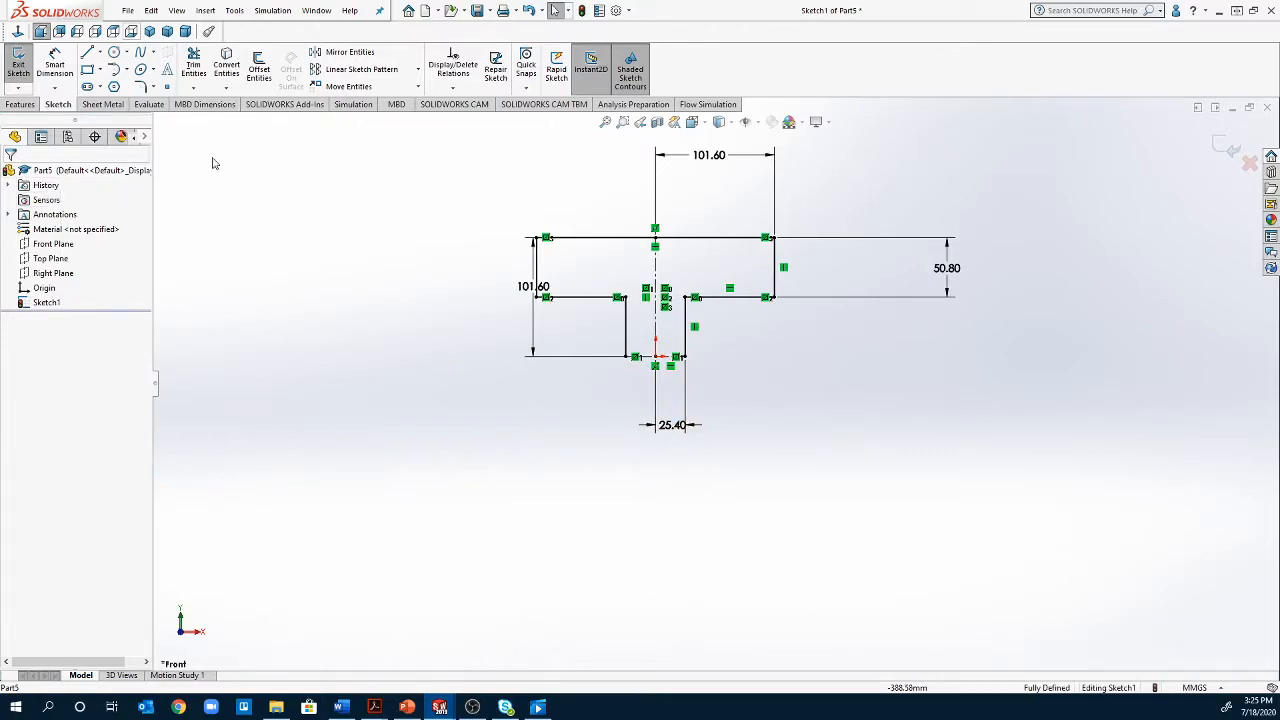
# Mirror the seven solid lines of the T profile about the short horizontal centerline, keeping the originals, to form an I shape
pyautogui.click(318, 58)
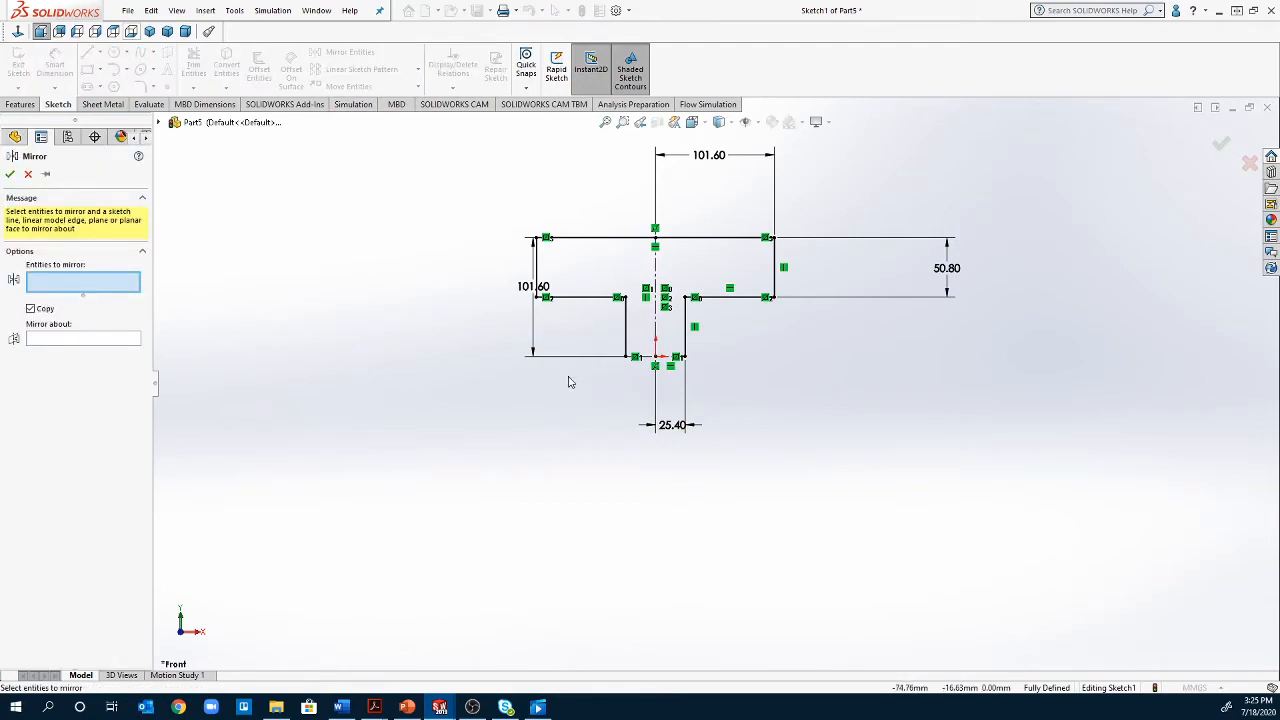
pyautogui.click(628, 336)
pyautogui.click(590, 299)
pyautogui.click(536, 285)
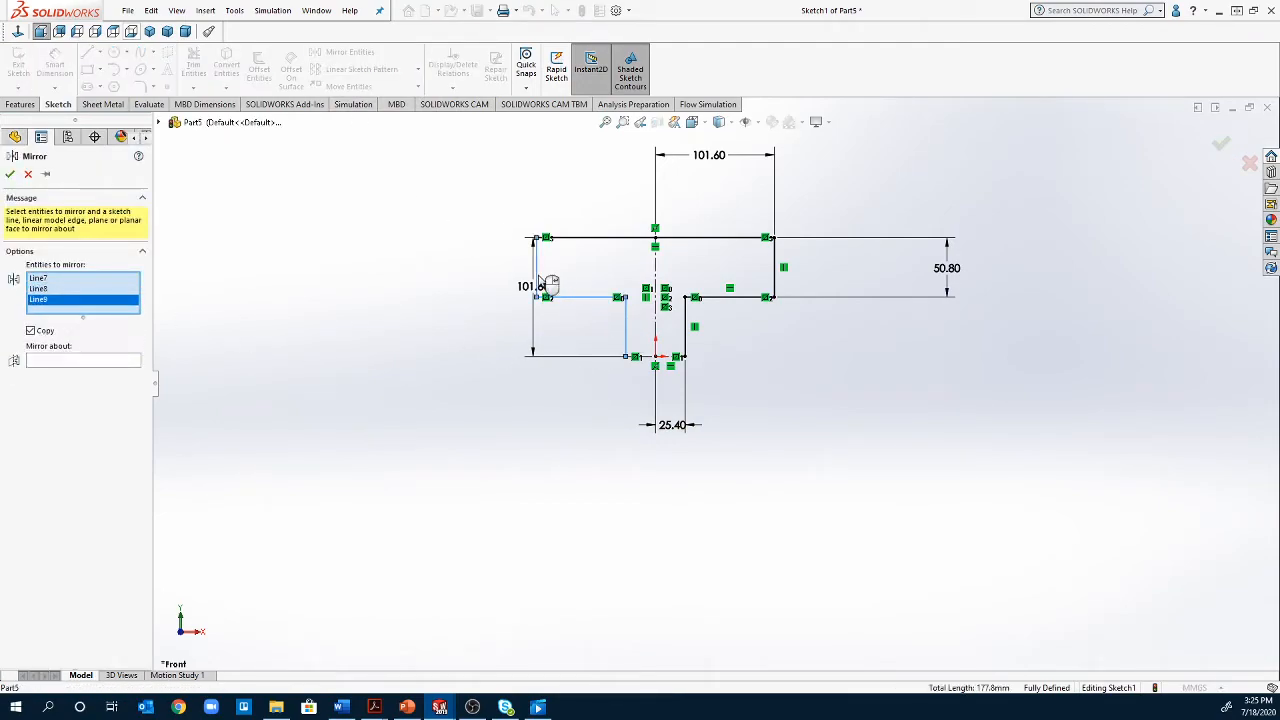
pyautogui.click(632, 239)
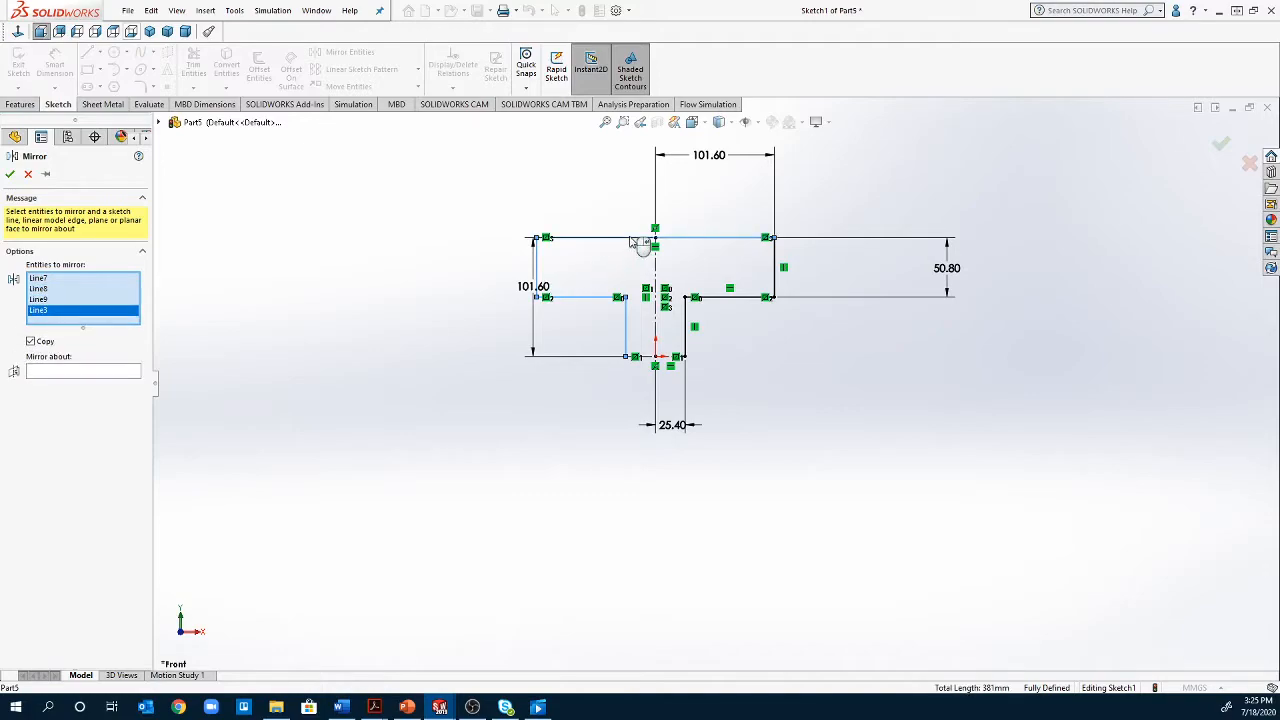
pyautogui.click(775, 270)
pyautogui.click(740, 298)
pyautogui.click(686, 326)
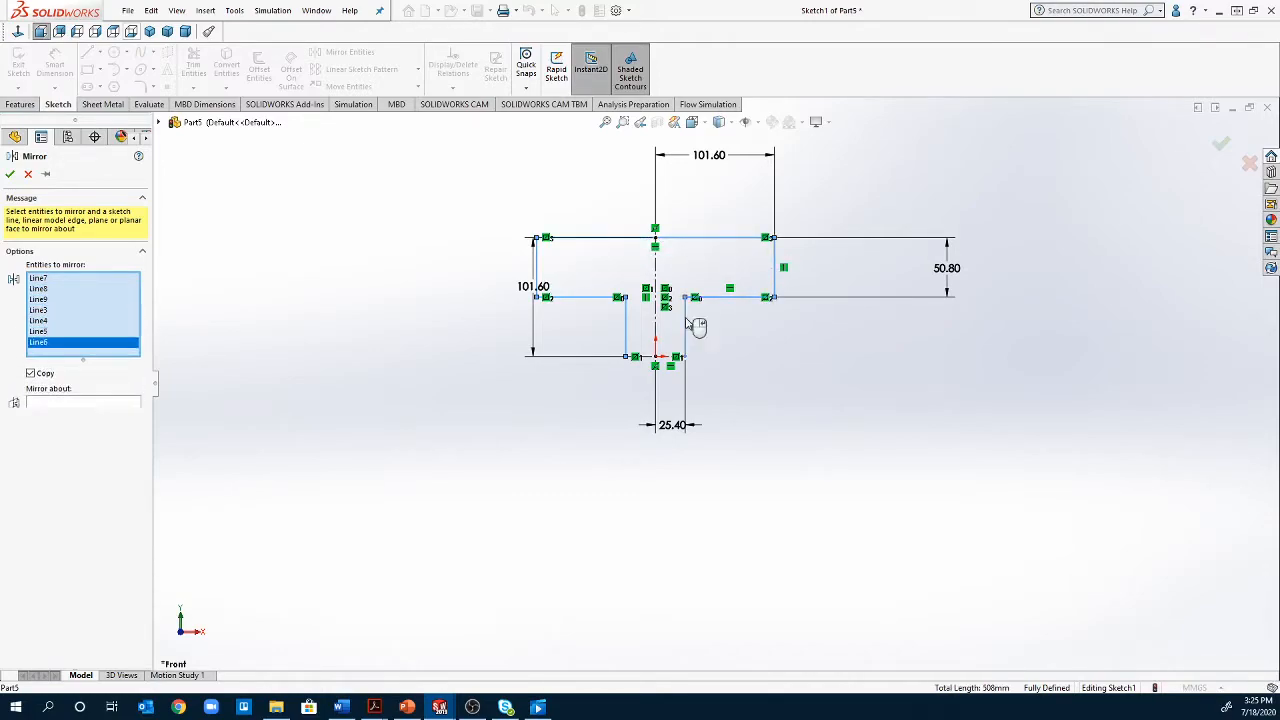
pyautogui.scroll(-5, 658, 362)
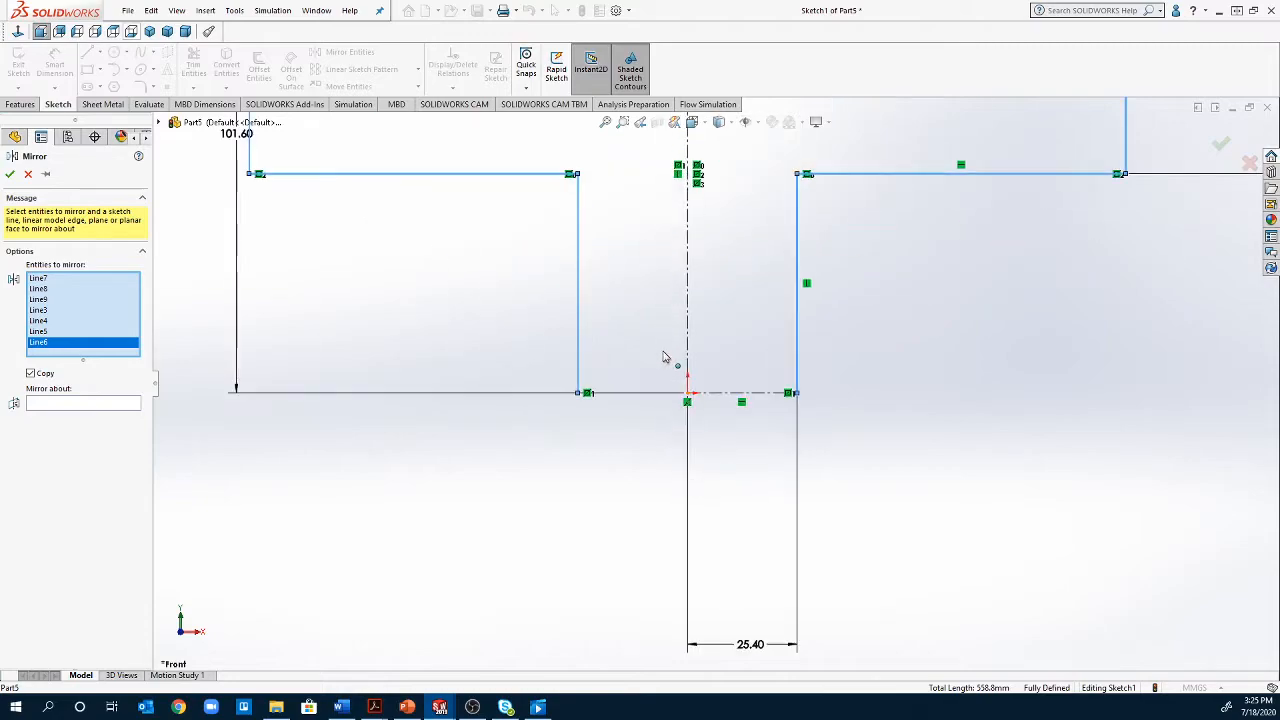
pyautogui.click(67, 403)
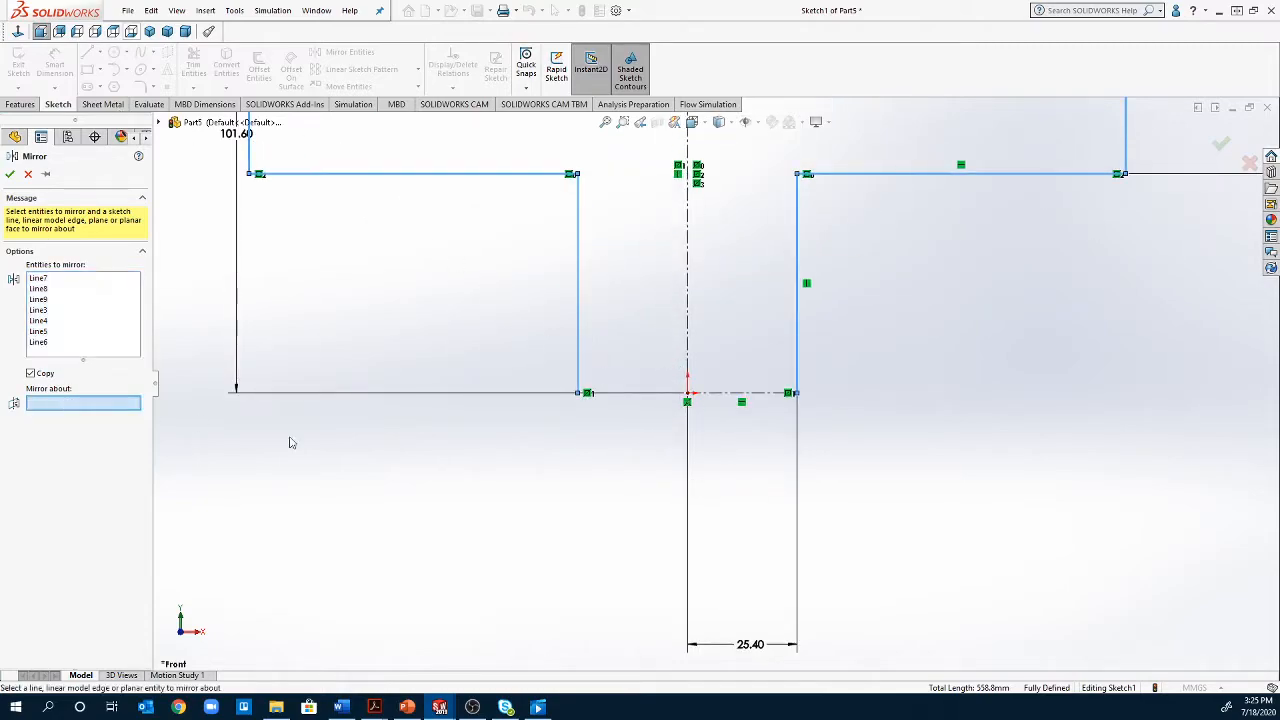
pyautogui.click(786, 394)
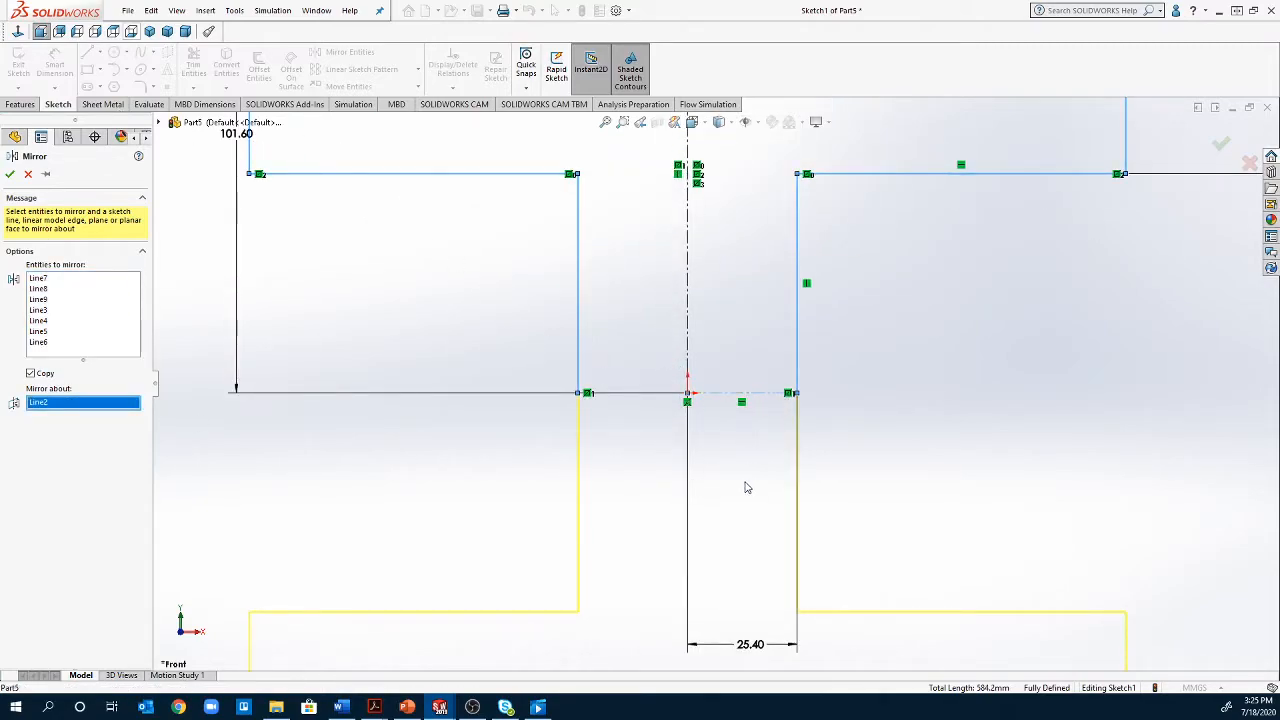
pyautogui.scroll(3, 746, 477)
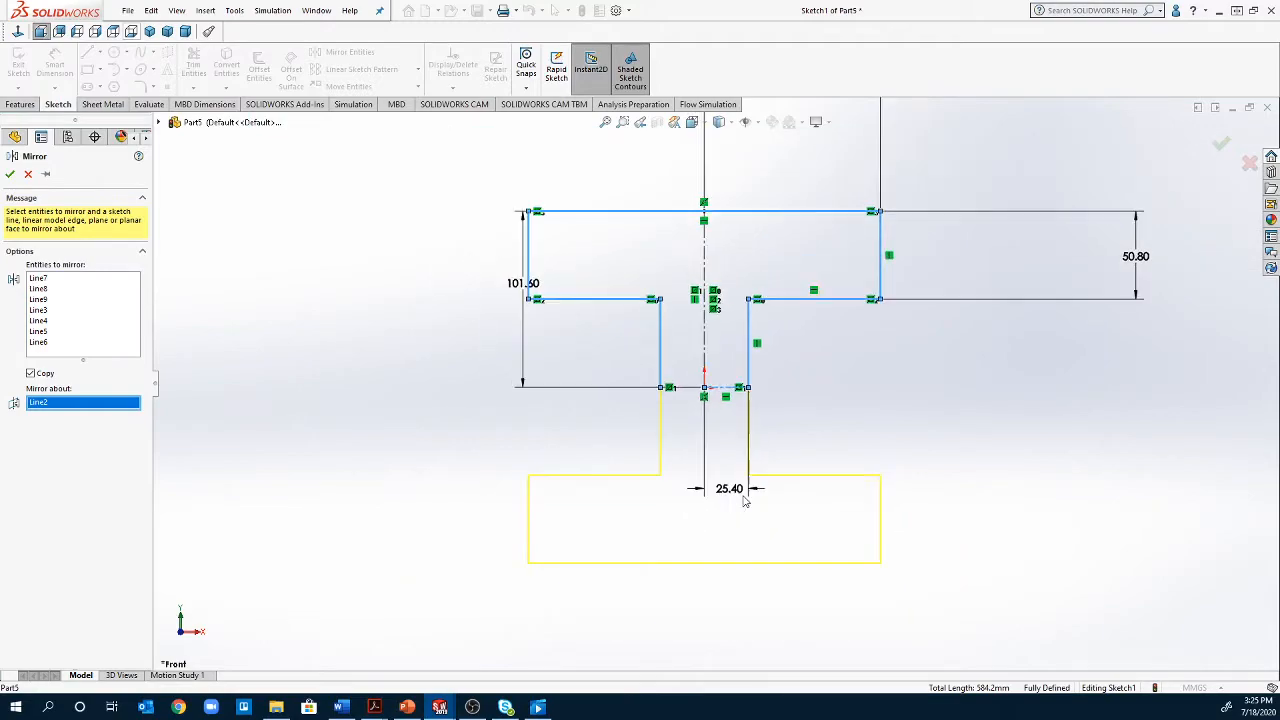
pyautogui.click(10, 174)
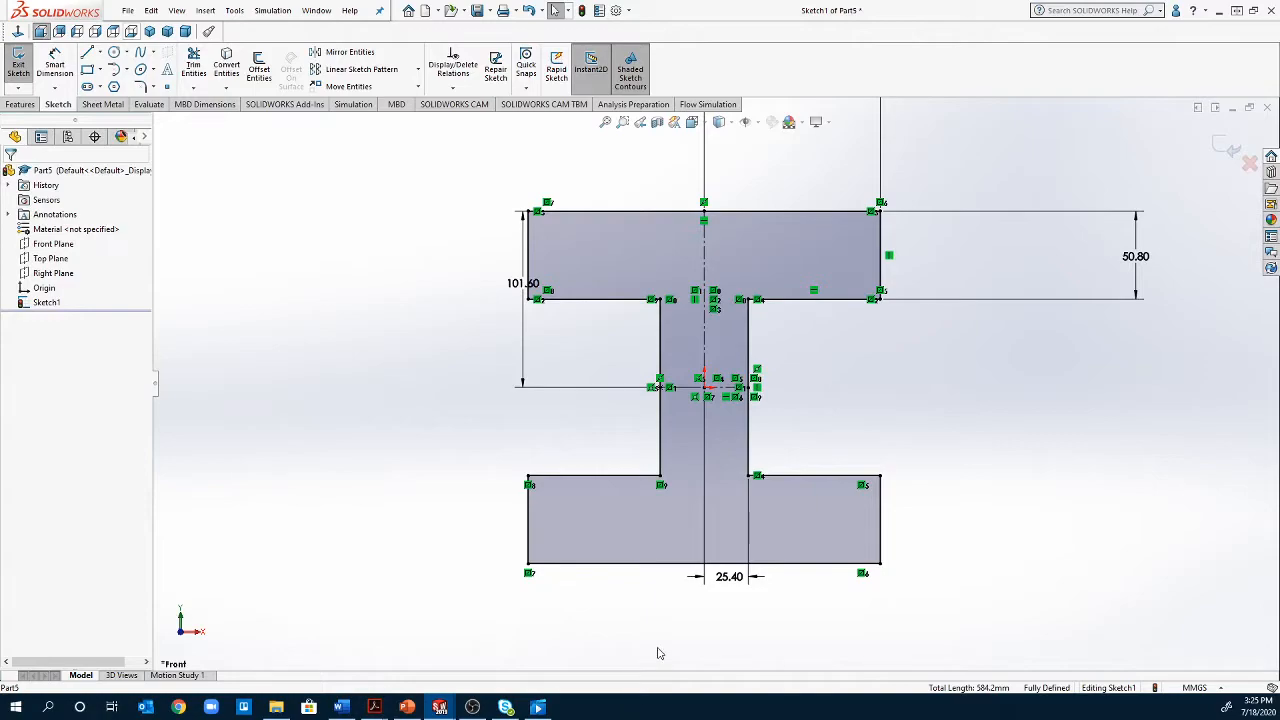
pyautogui.scroll(1, 673, 621)
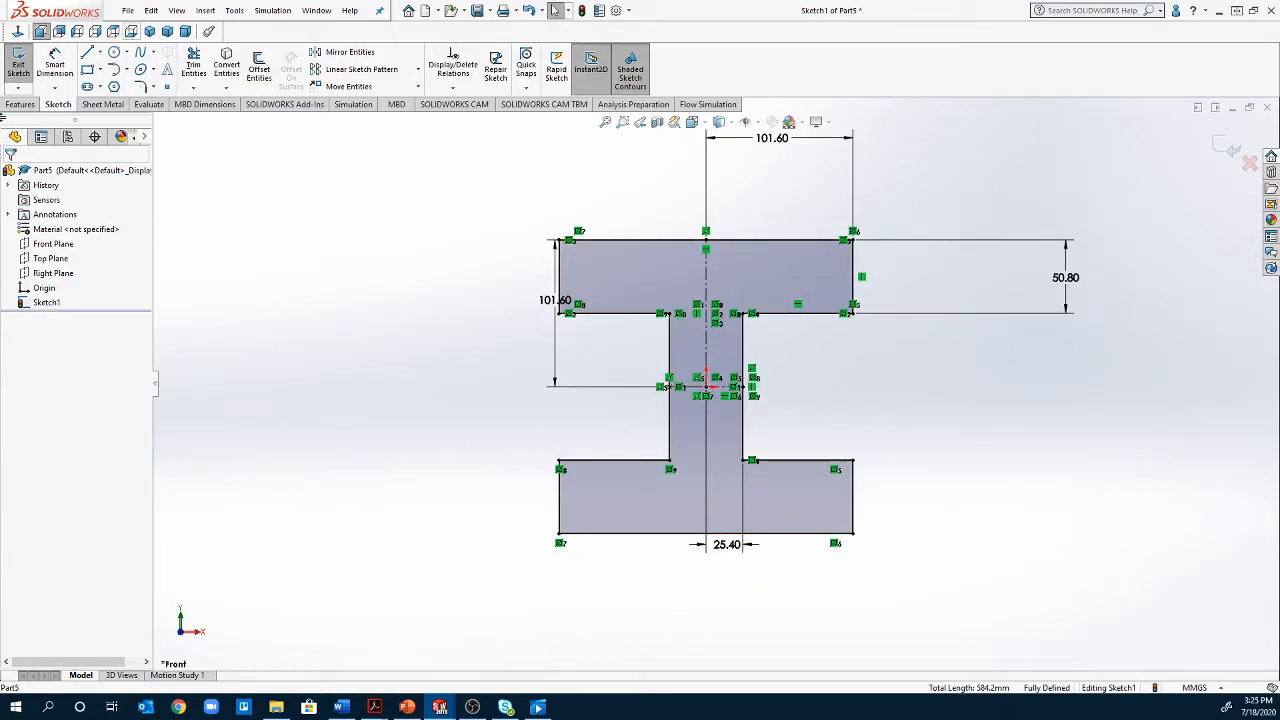
# Finish the I-shaped profile sketch and leave sketch editing
pyautogui.click(19, 105)
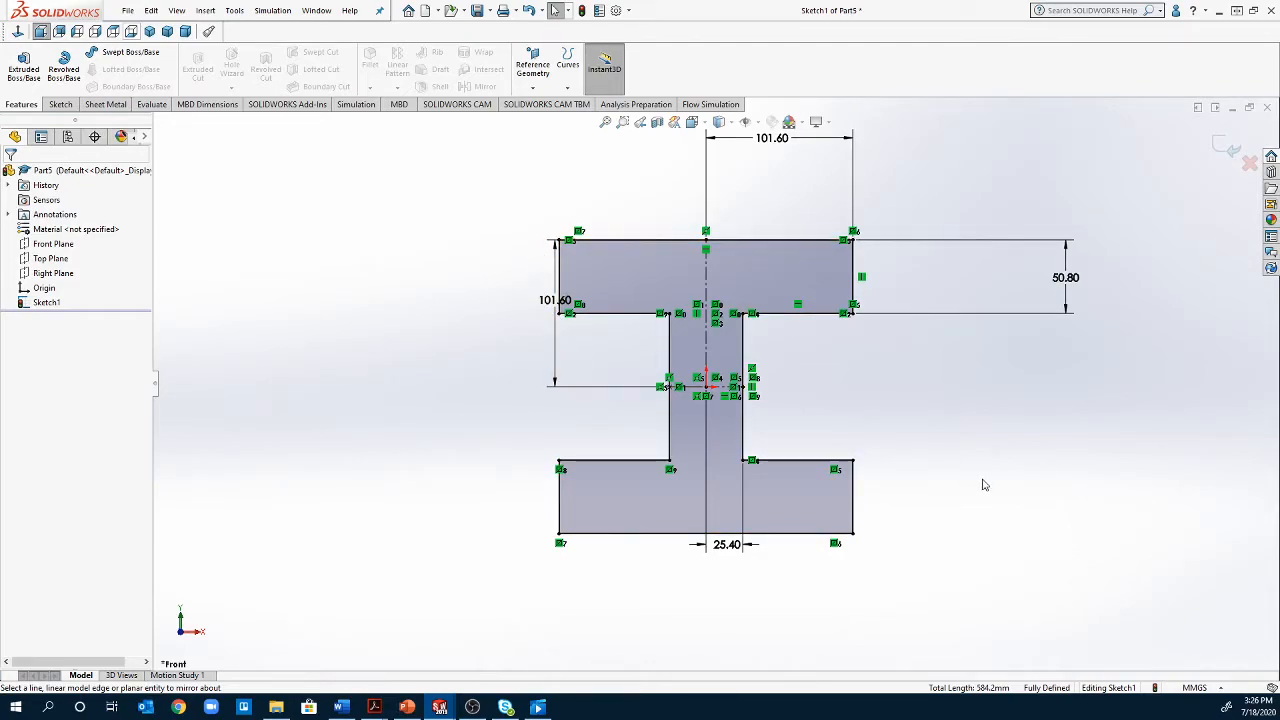
pyautogui.click(53, 105)
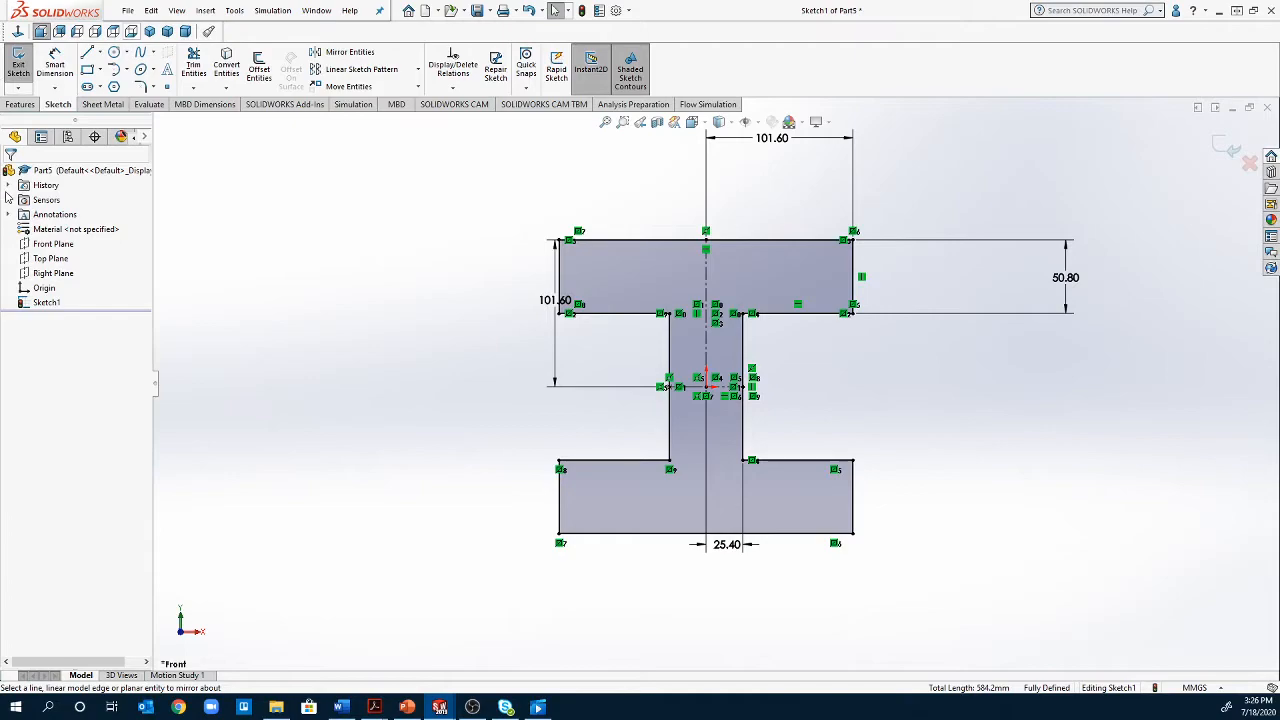
pyautogui.click(18, 66)
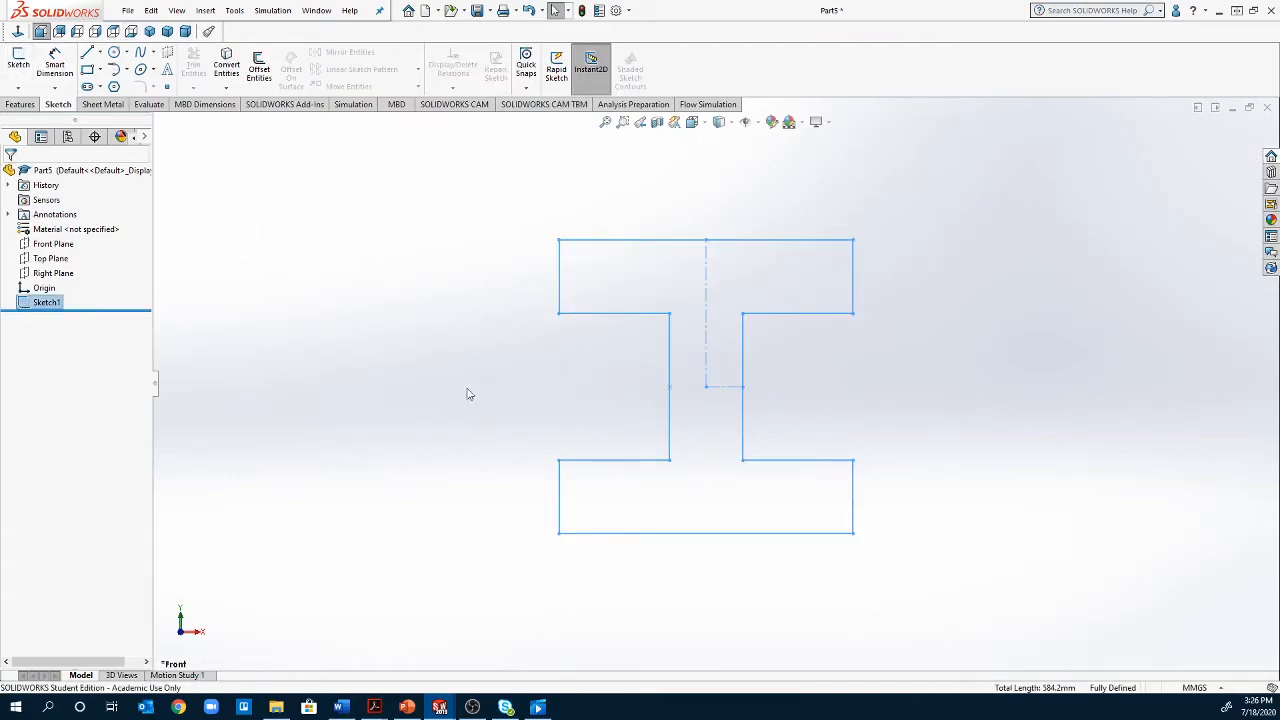
# Start a new sketch on the Top Plane and view it face-on
pyautogui.moveTo(963, 597)
pyautogui.mouseDown(button='middle')
pyautogui.moveTo(774, 609)
pyautogui.moveTo(851, 624)
pyautogui.moveTo(943, 614)
pyautogui.moveTo(797, 587)
pyautogui.mouseUp(button='middle')
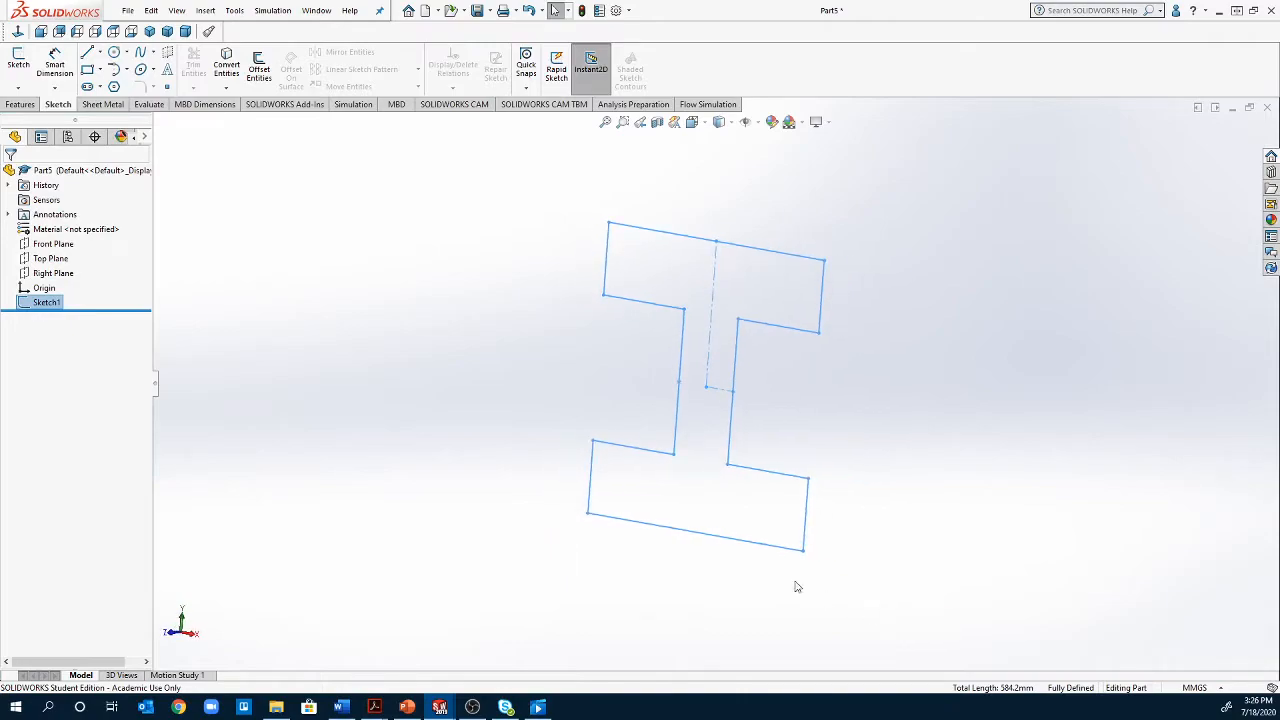
pyautogui.click(62, 260)
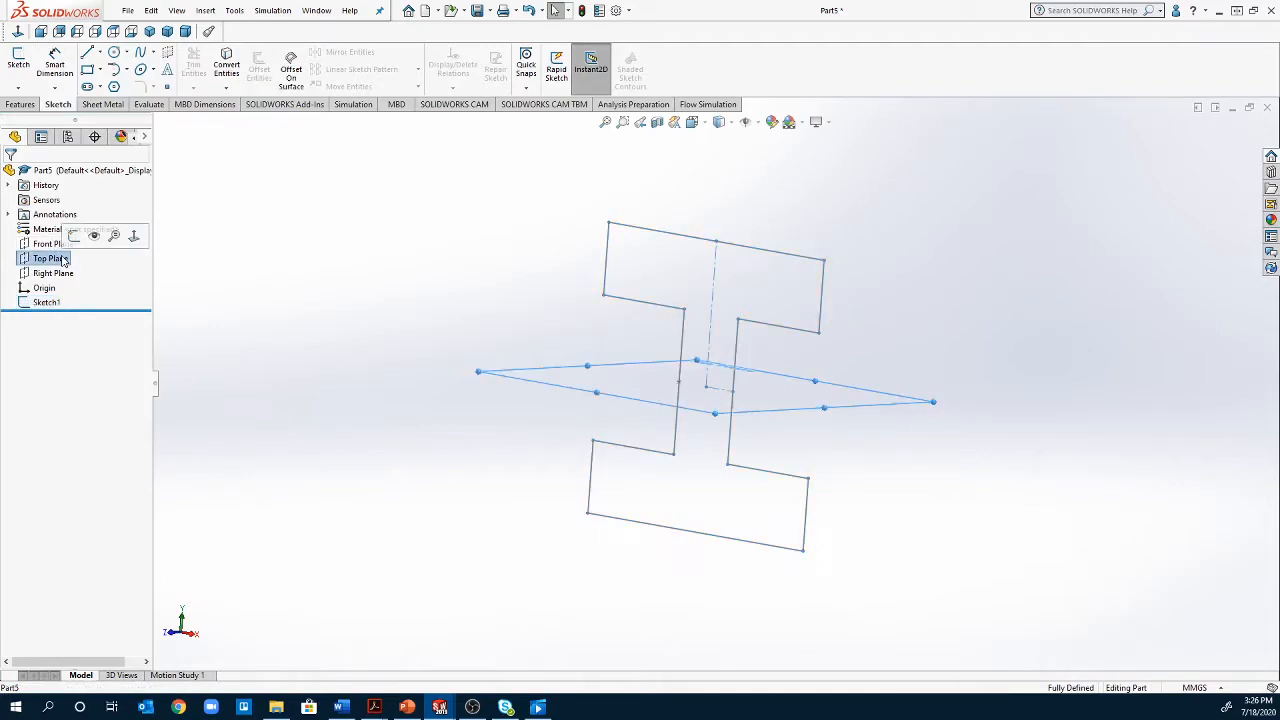
pyautogui.click(58, 274)
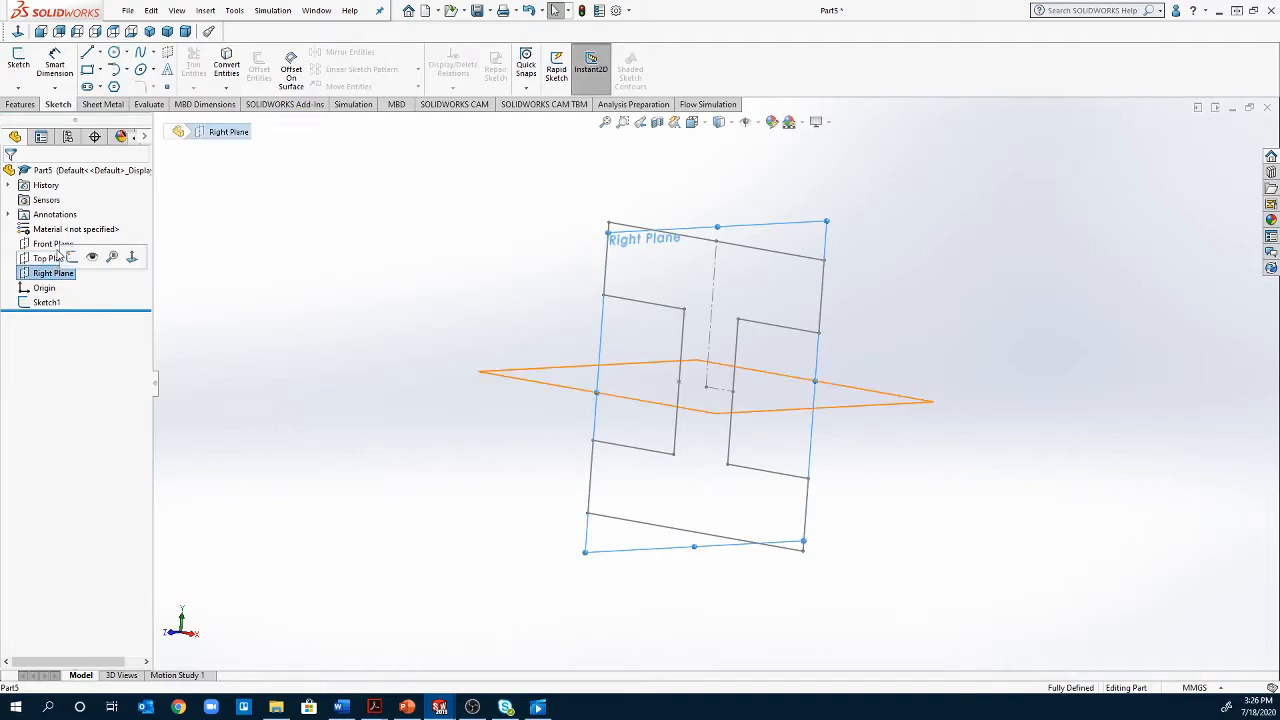
pyautogui.click(49, 259)
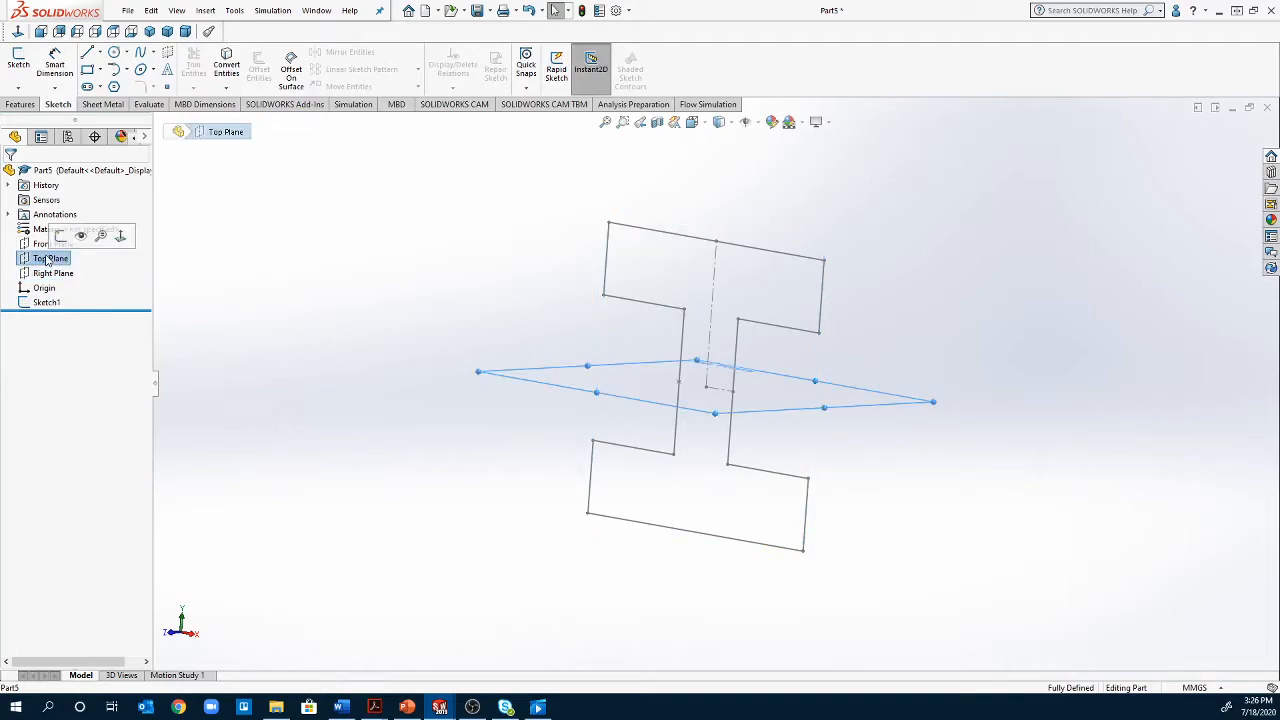
pyautogui.click(60, 236)
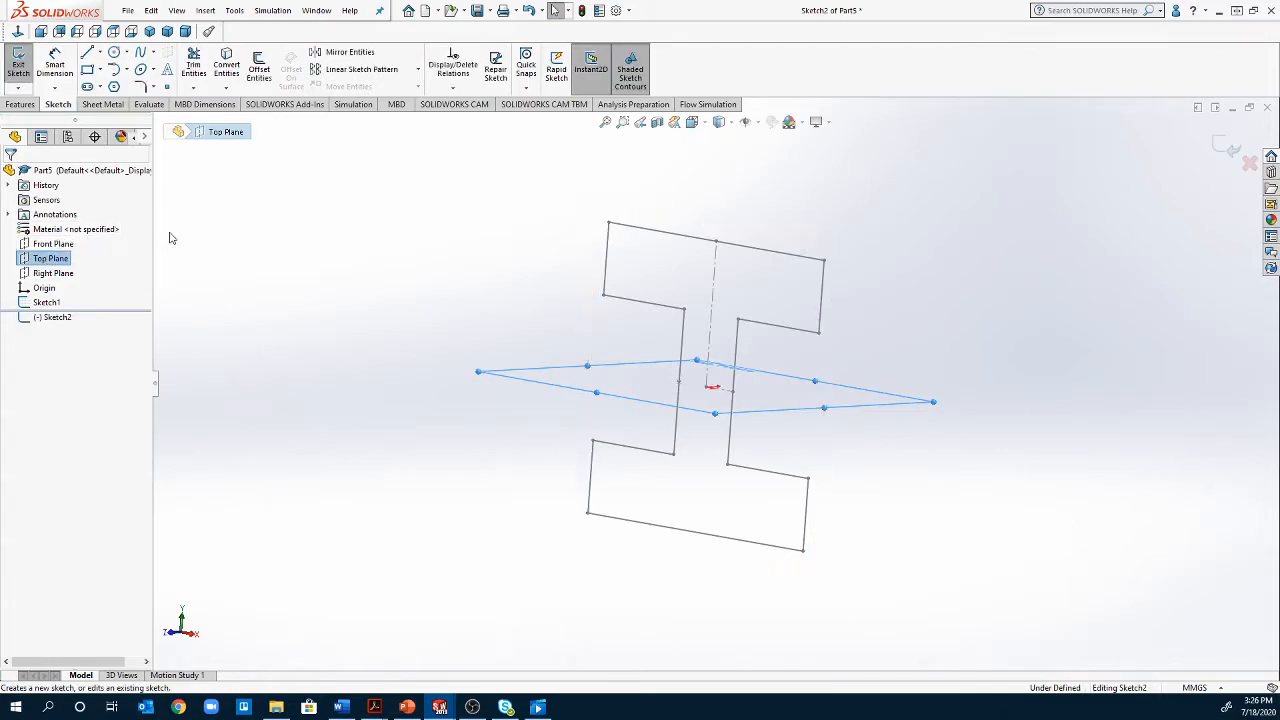
pyautogui.click(16, 32)
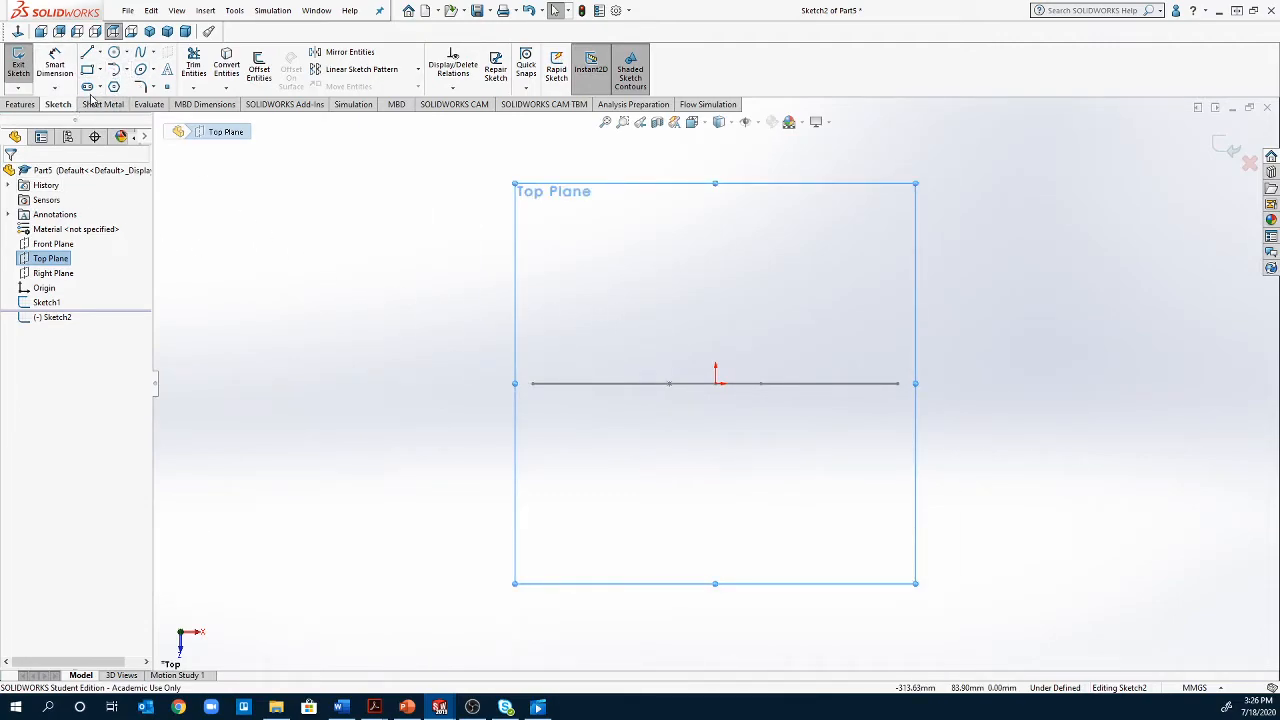
# Sketch a three-point arc starting at the origin, with a radius of about 50 mm and a sweep of about 237°
pyautogui.click(126, 70)
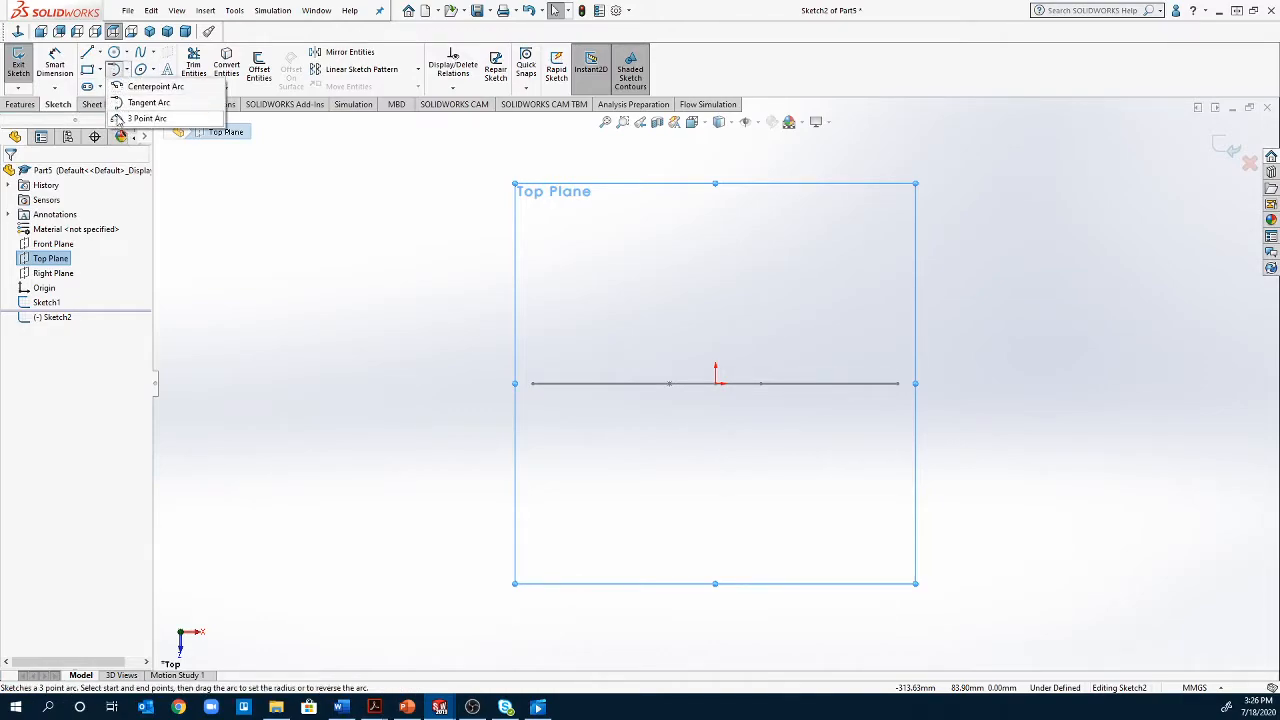
pyautogui.click(135, 118)
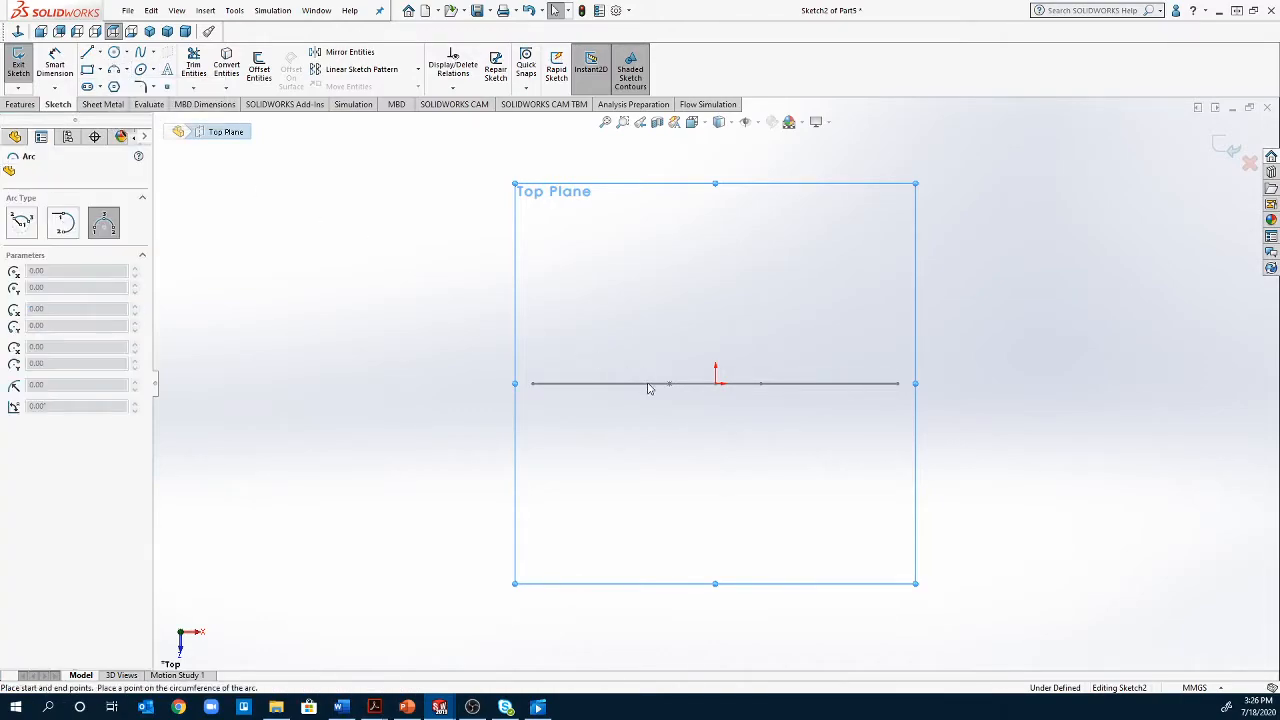
pyautogui.click(715, 384)
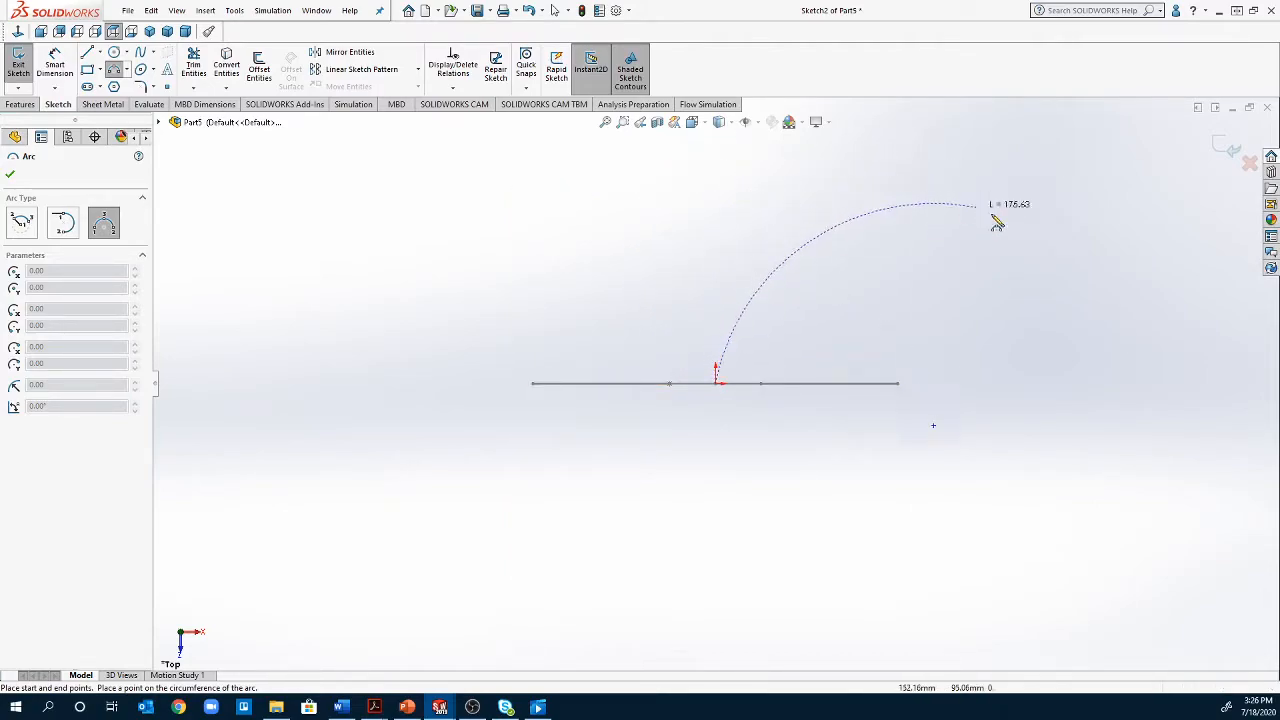
pyautogui.click(870, 347)
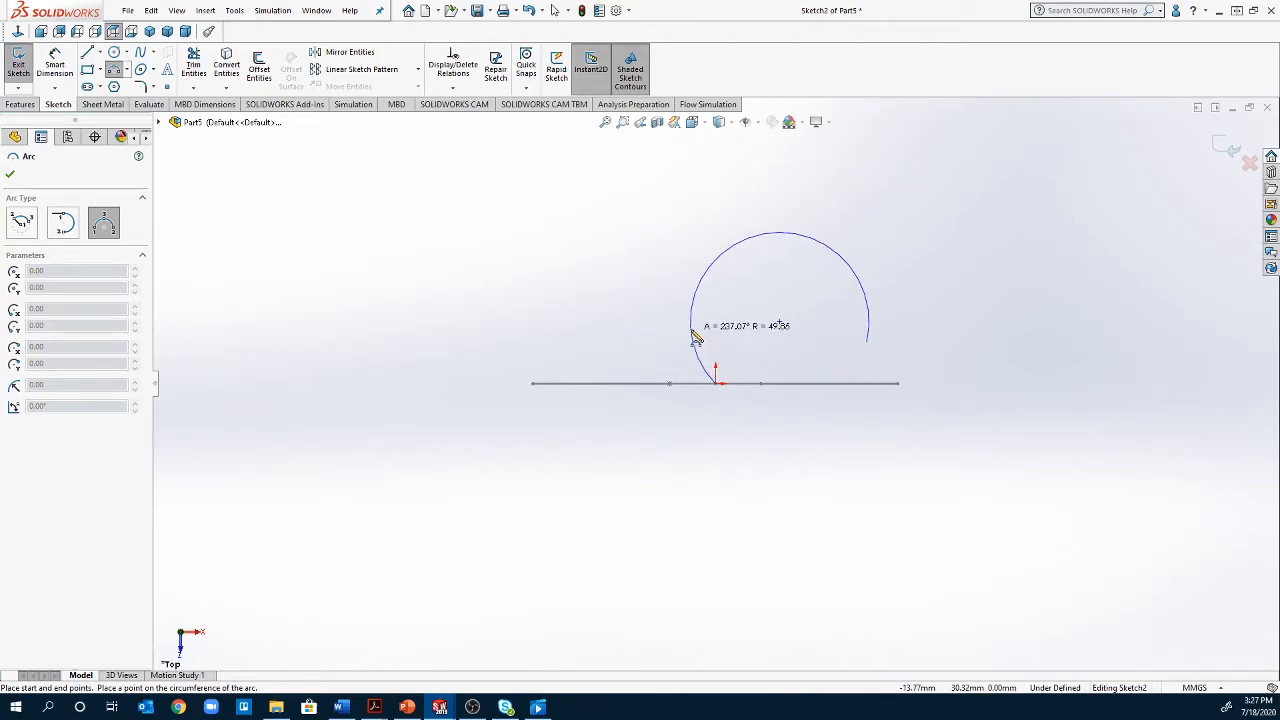
pyautogui.click(696, 338)
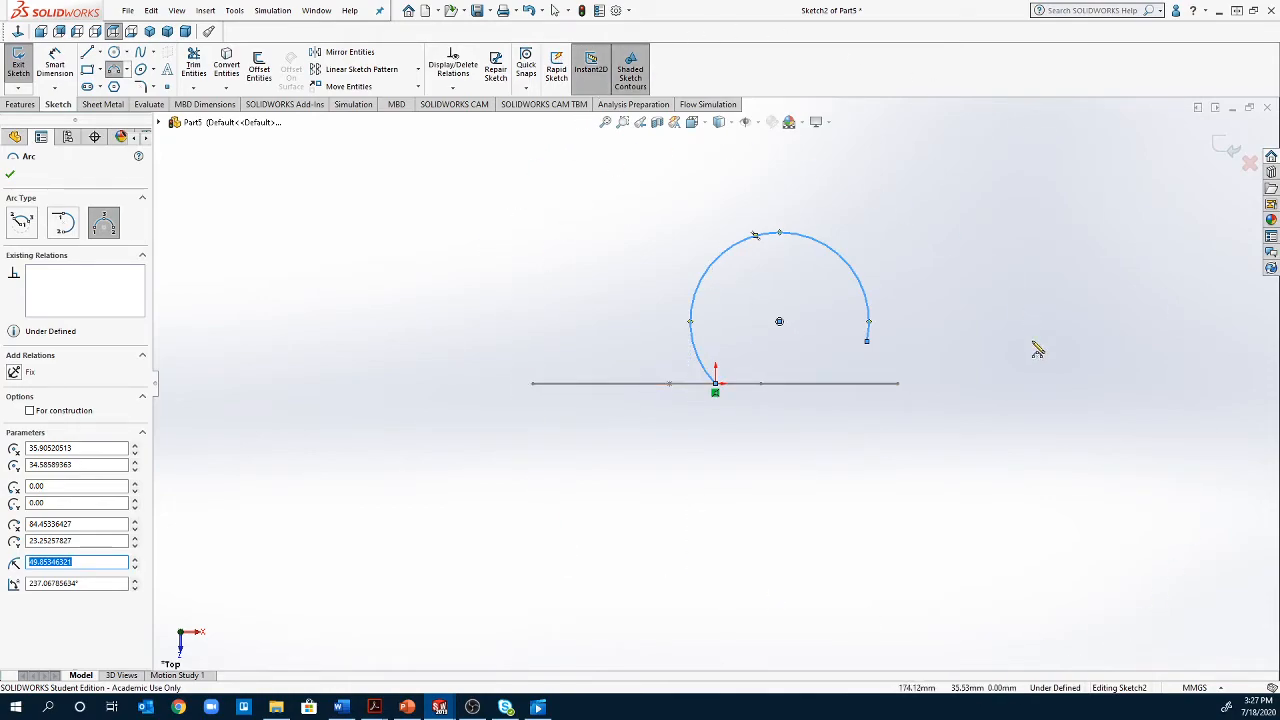
# Dimension the arc's radius to 10 in (254.00 mm)
pyautogui.click(55, 63)
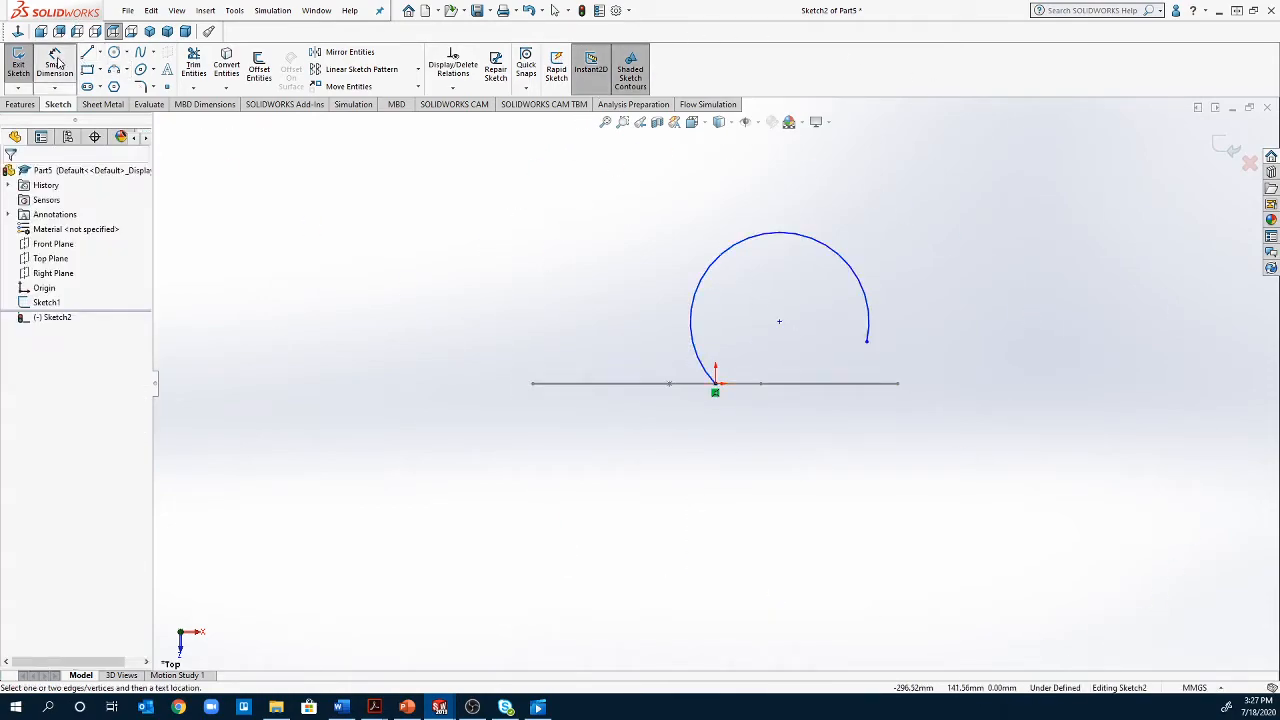
pyautogui.click(872, 319)
pyautogui.click(995, 309)
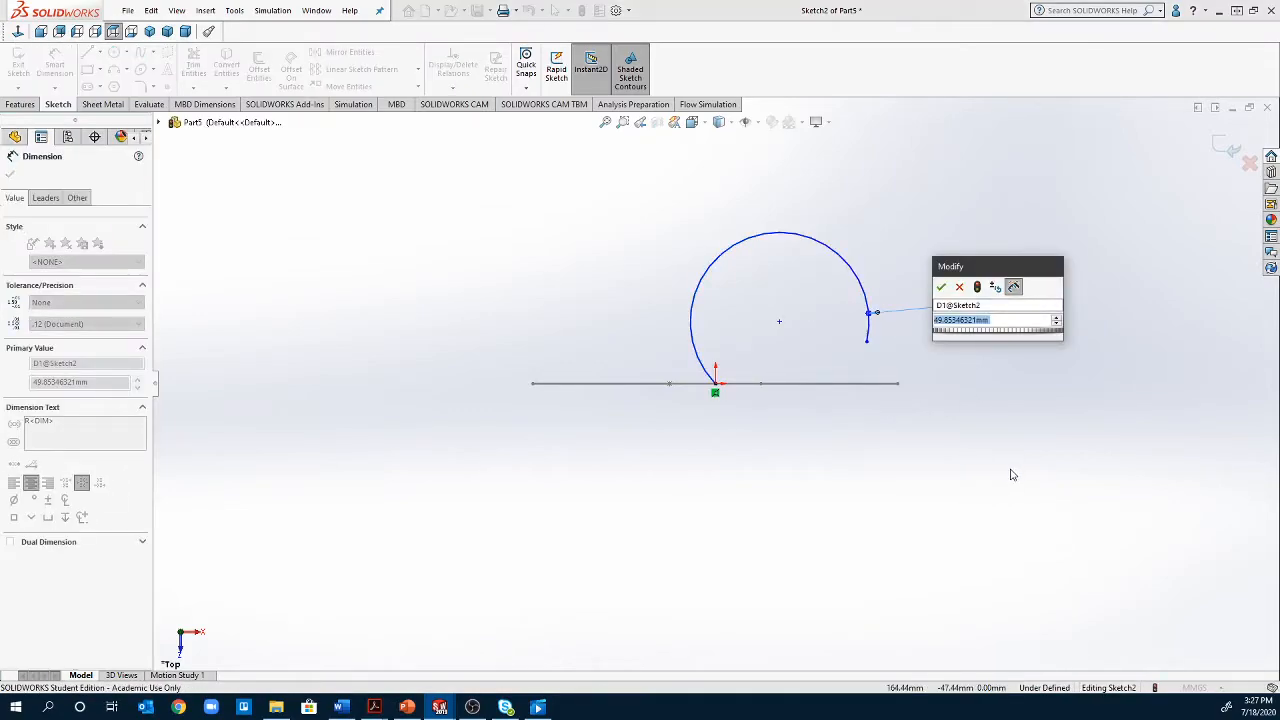
pyautogui.write('10"')
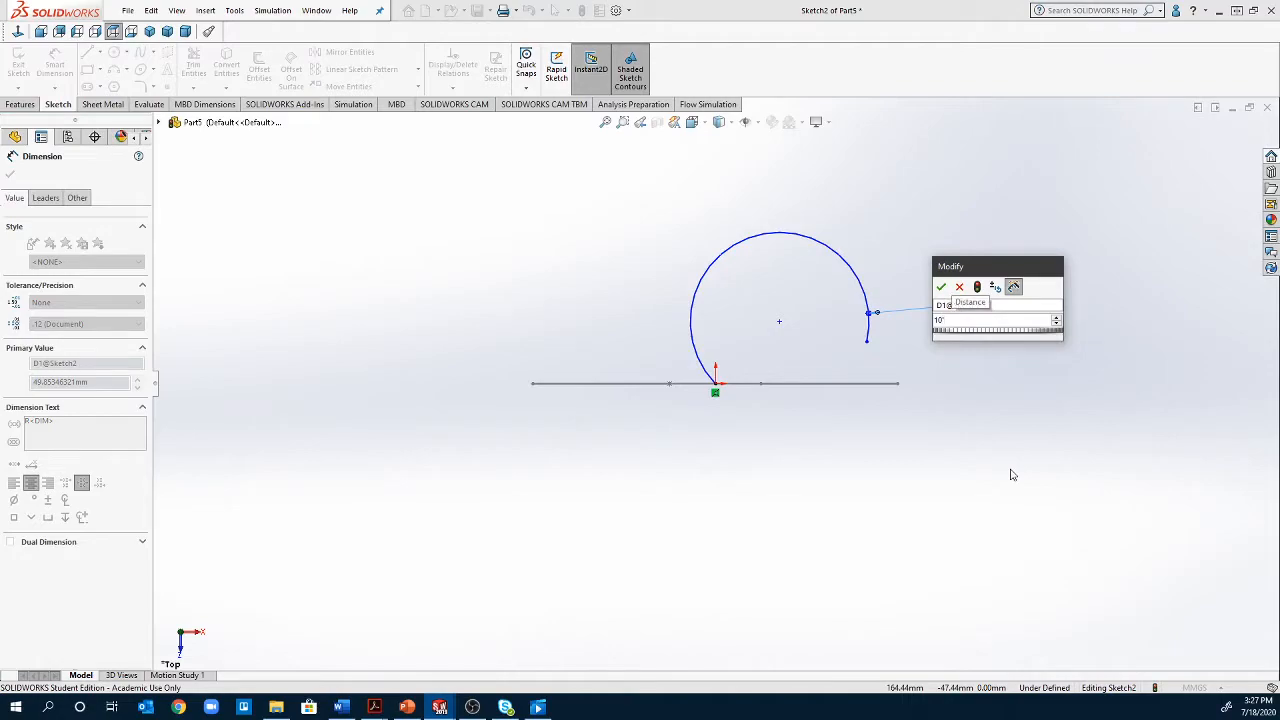
pyautogui.press('Return')
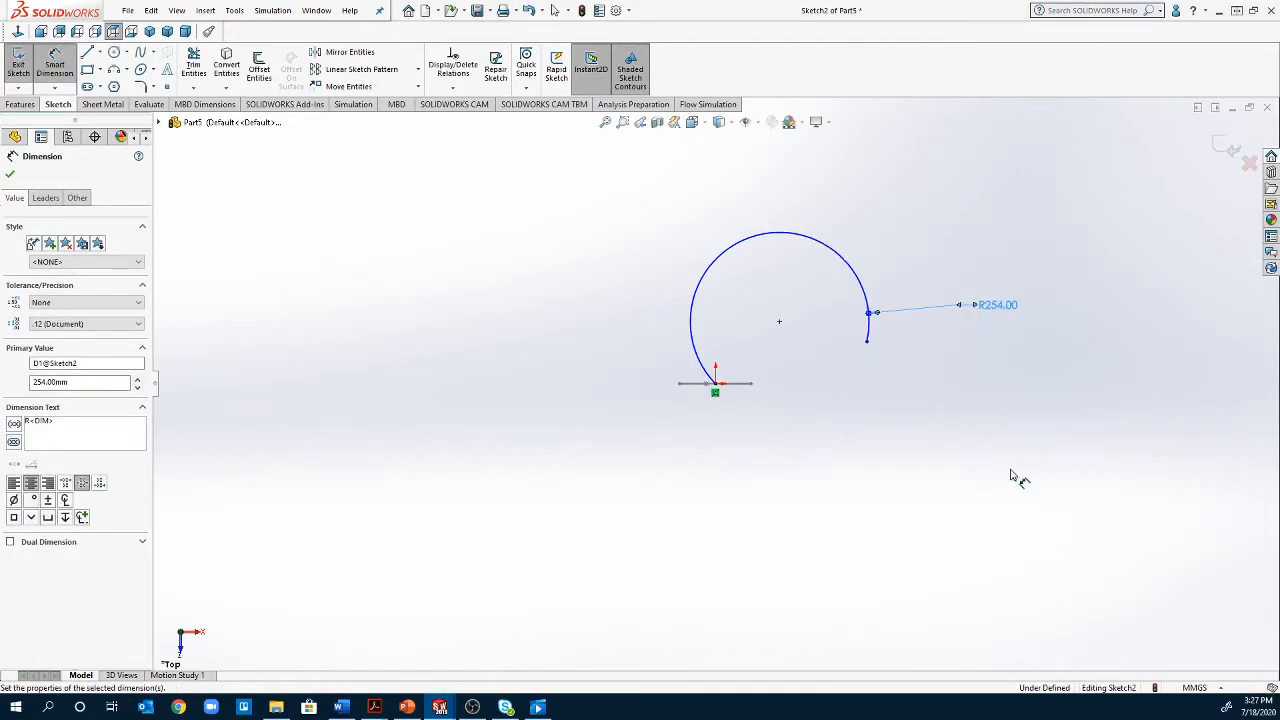
# Dimension the vertical distance between the origin and the arc's free endpoint to 6 in (152.40 mm)
pyautogui.click(716, 391)
pyautogui.click(867, 341)
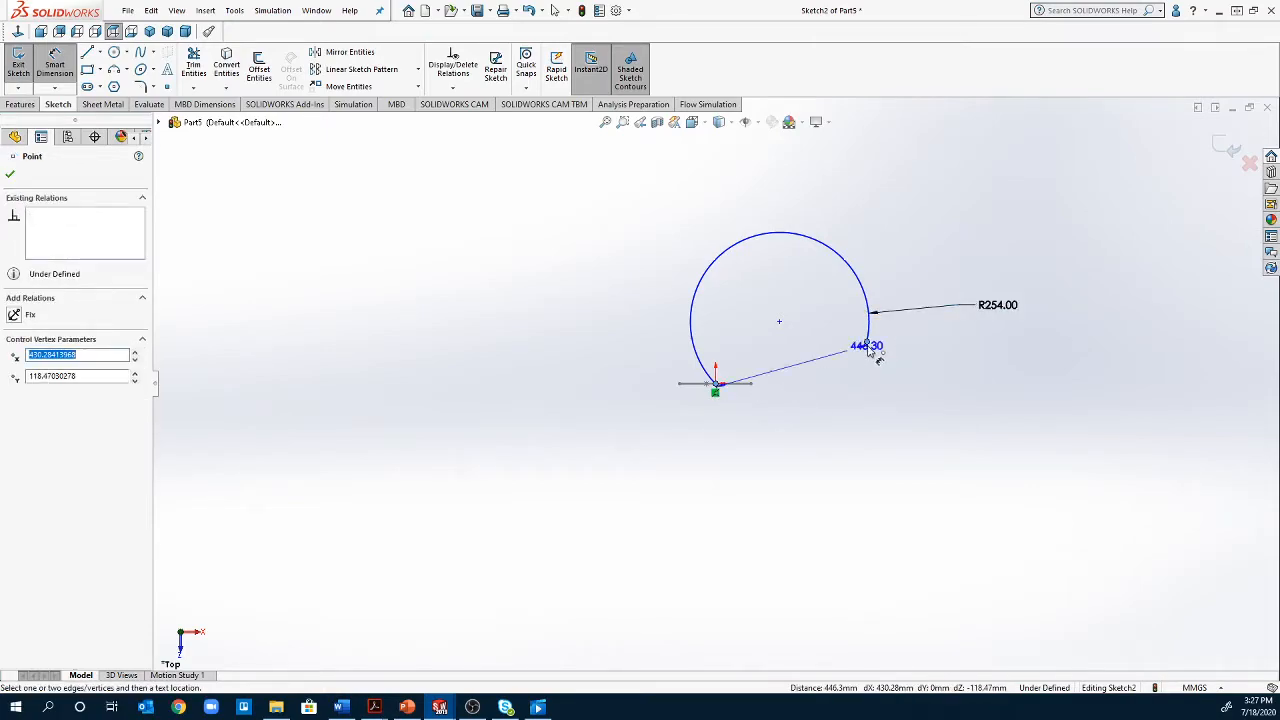
pyautogui.click(985, 367)
pyautogui.write('6')
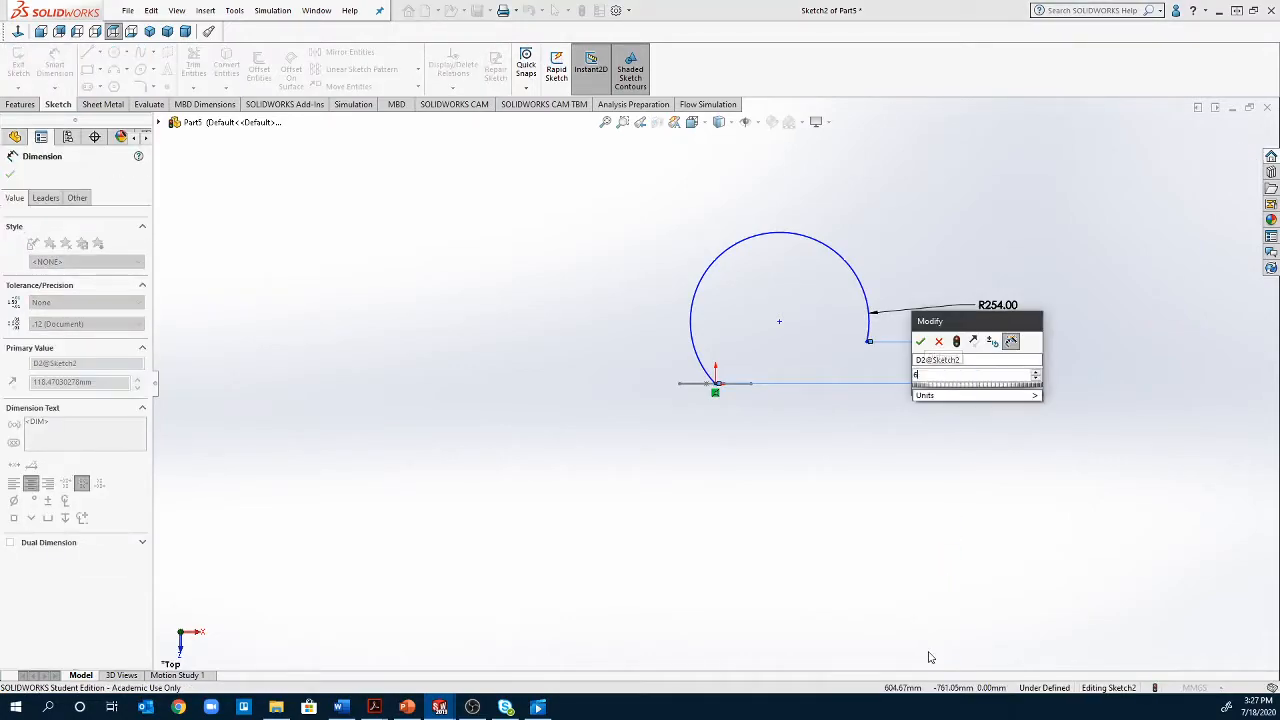
pyautogui.write('in')
pyautogui.press('Return')
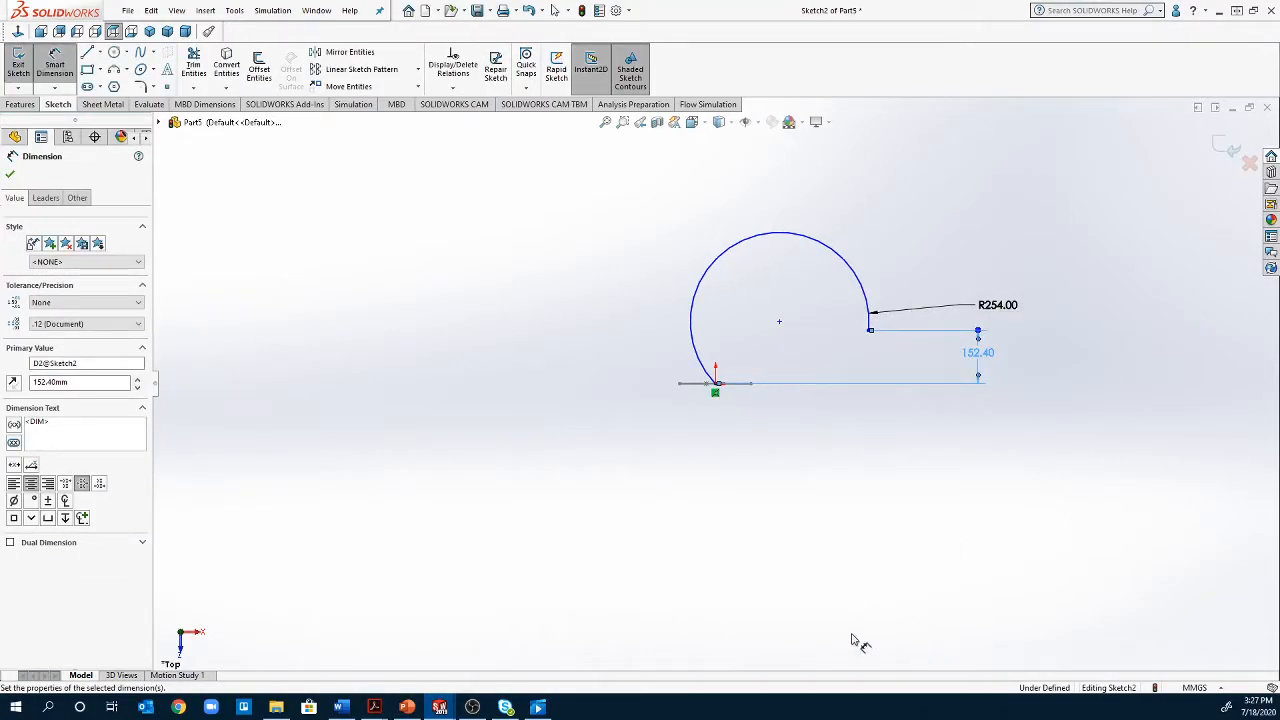
# Dimension the horizontal distance between the origin and the arc's free endpoint, accepting the proposed value
pyautogui.click(716, 385)
pyautogui.click(868, 332)
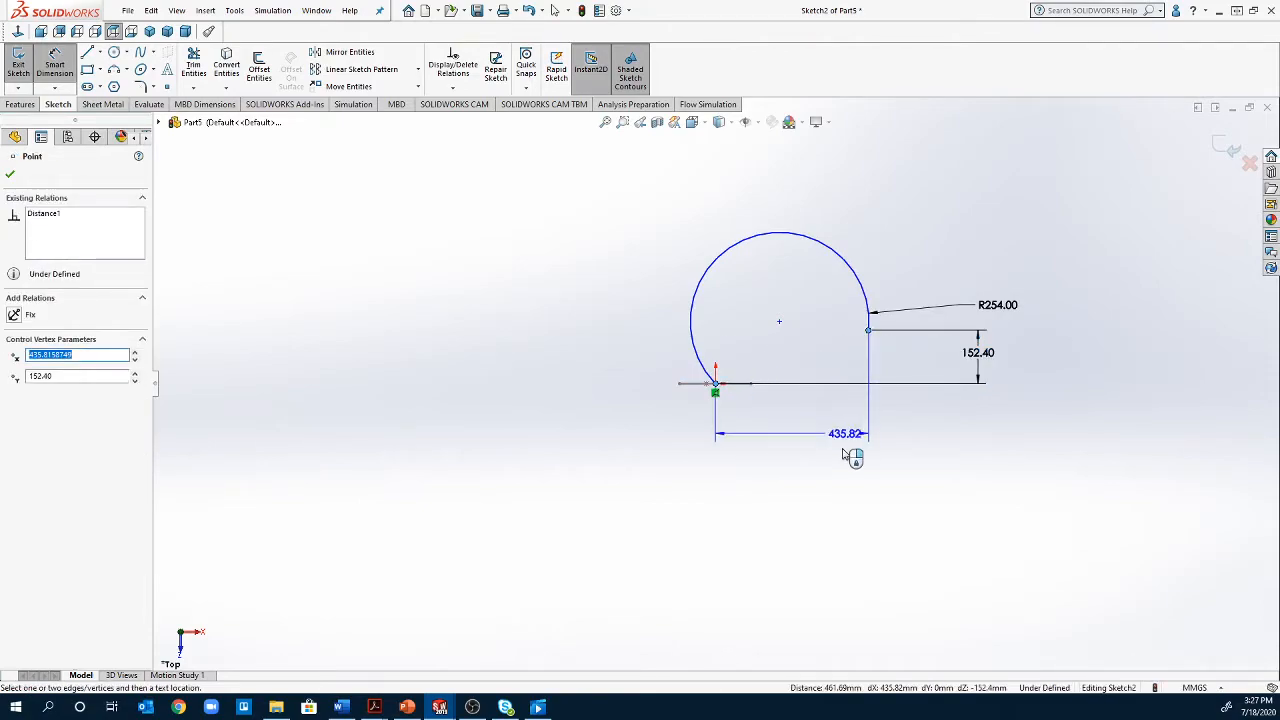
pyautogui.click(812, 457)
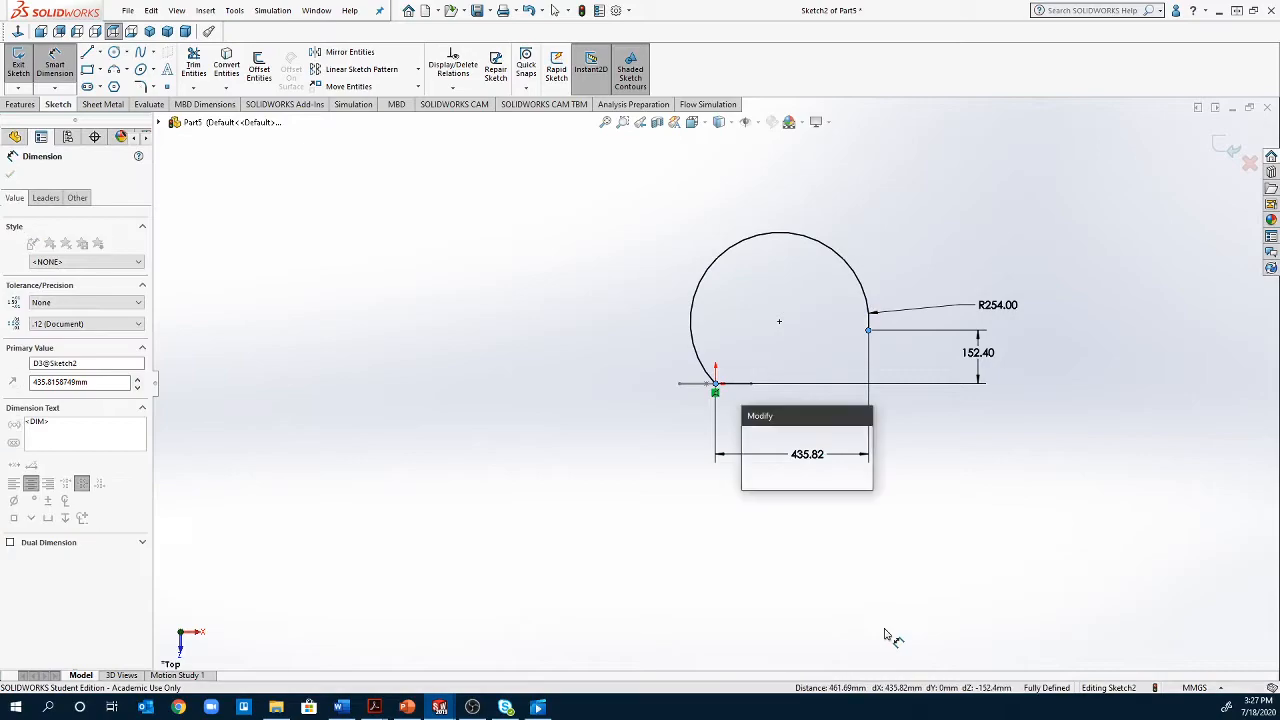
pyautogui.press('Return')
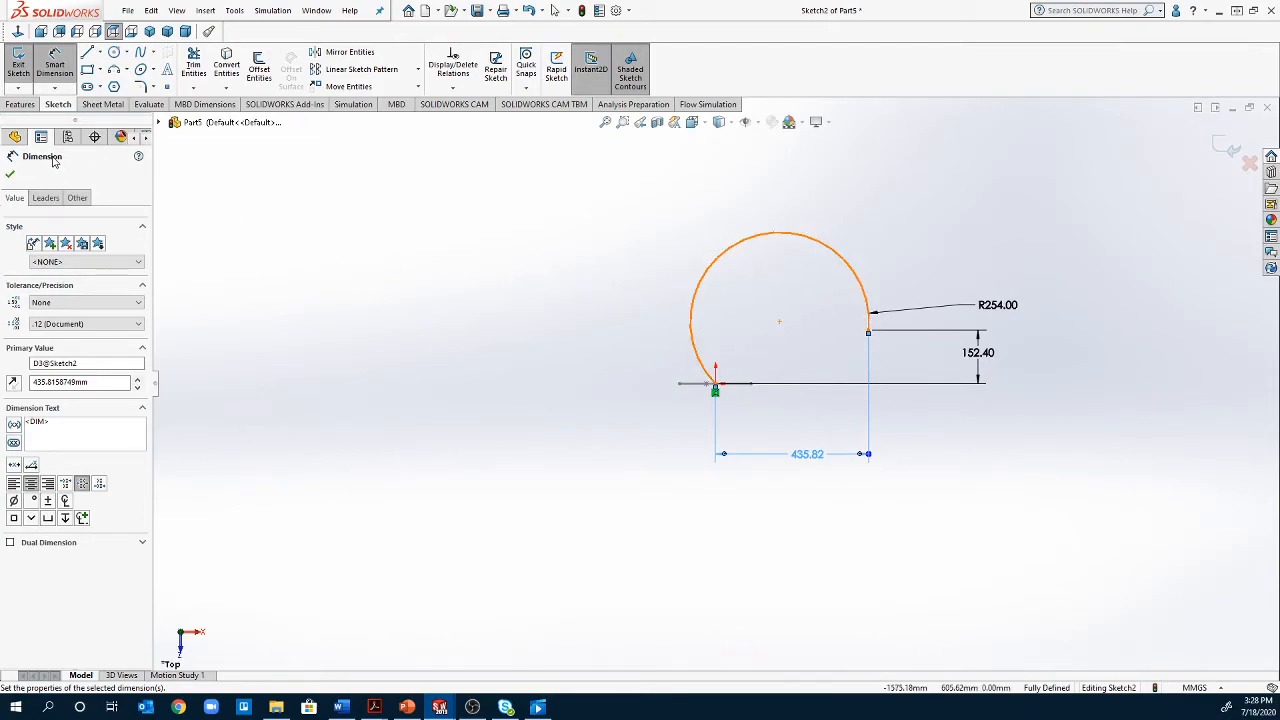
pyautogui.click(9, 172)
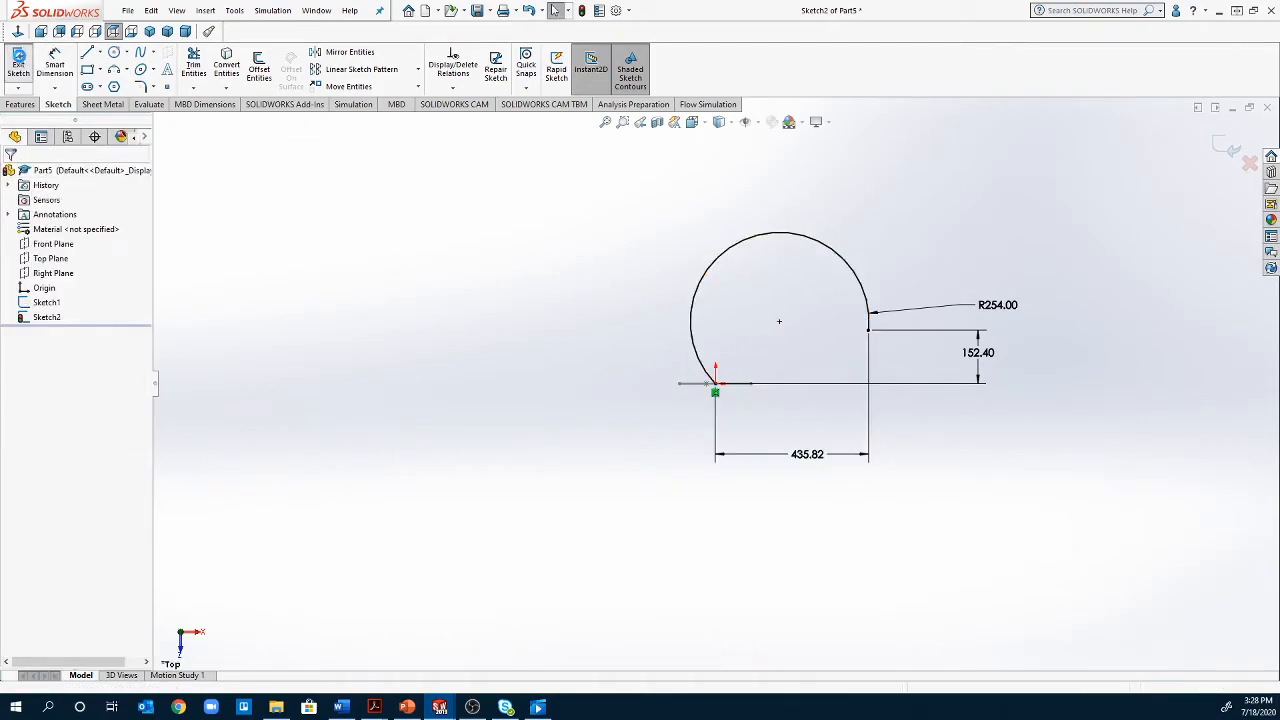
# Close the arc sketch and set up a swept boss with the I-shaped sketch as profile and the arc as path
pyautogui.click(19, 63)
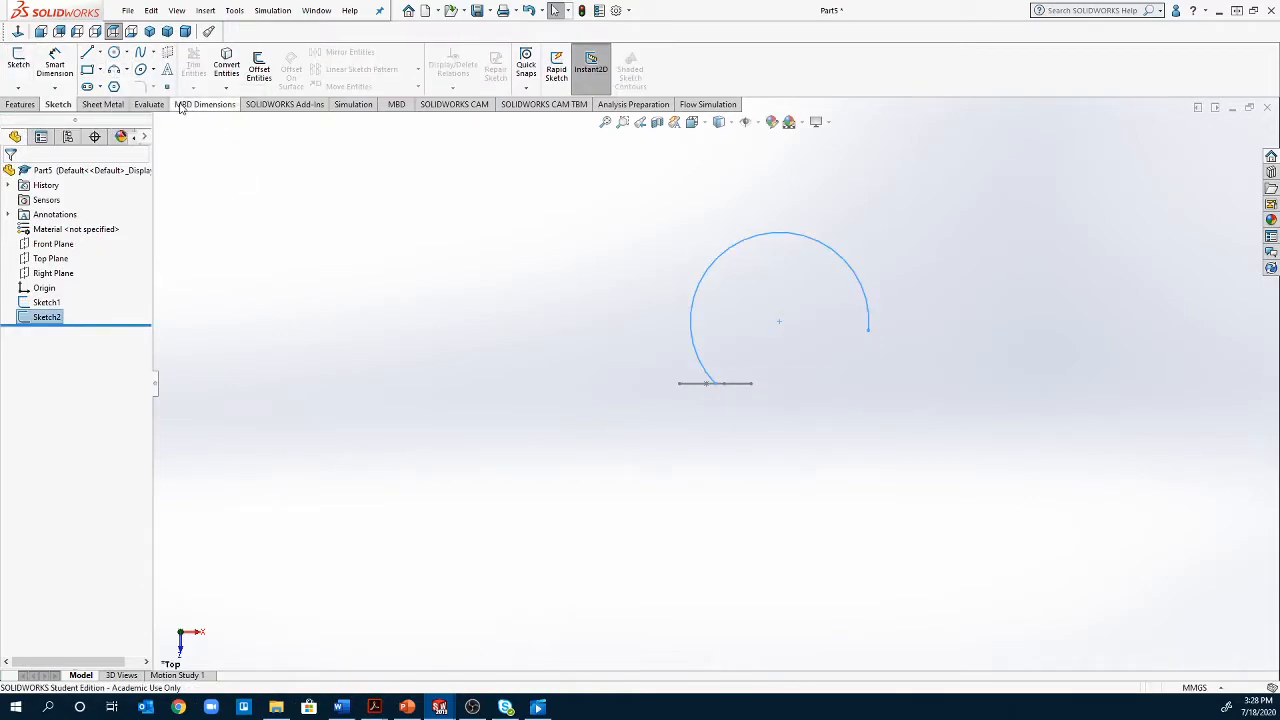
pyautogui.click(19, 104)
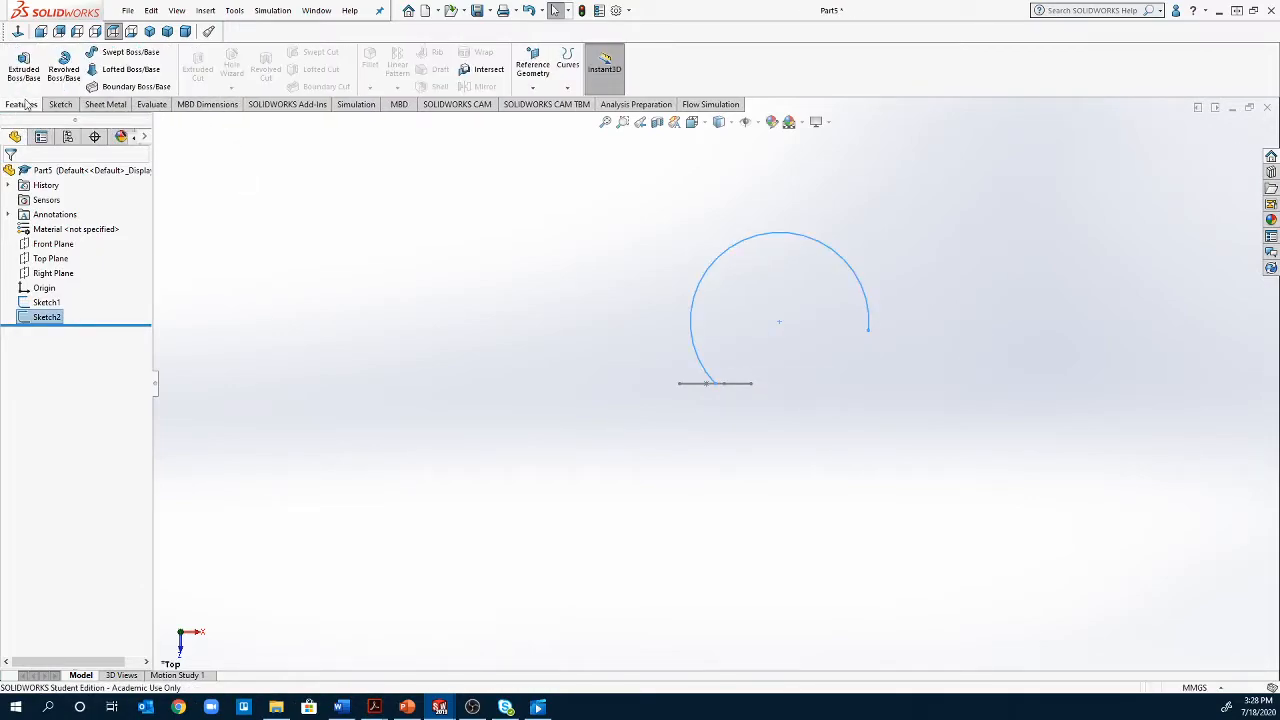
pyautogui.click(109, 60)
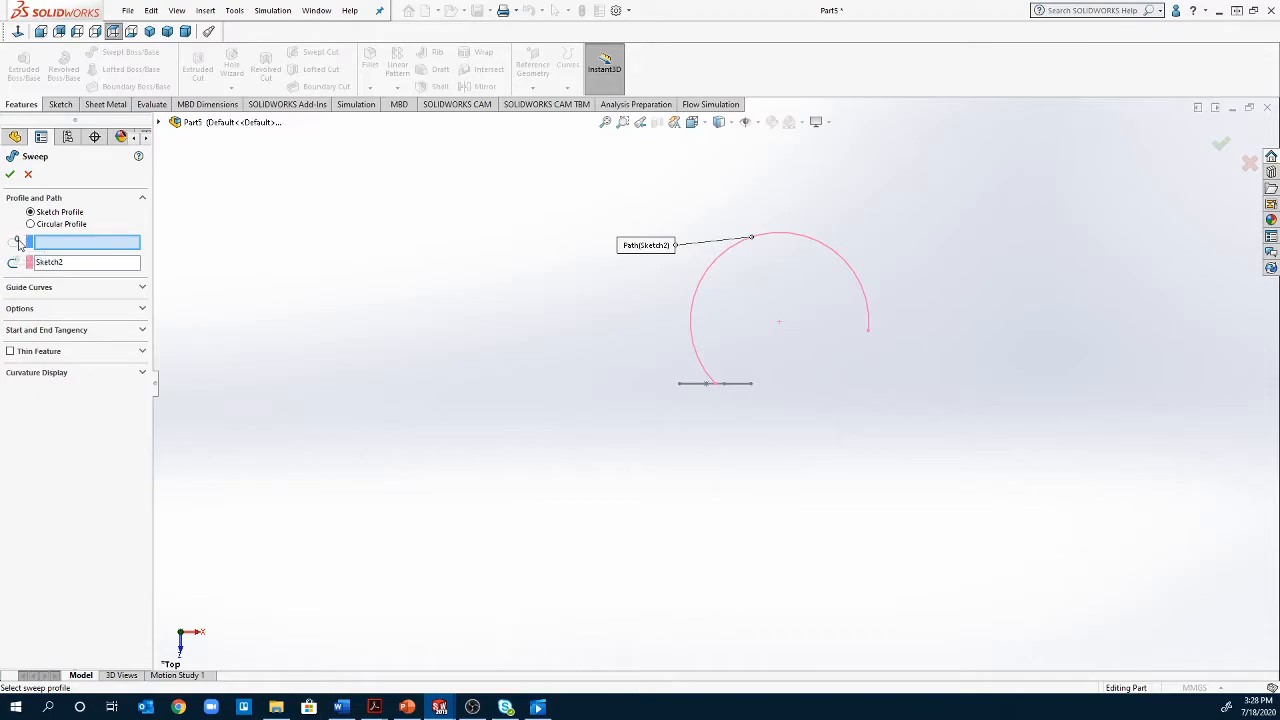
pyautogui.click(159, 122)
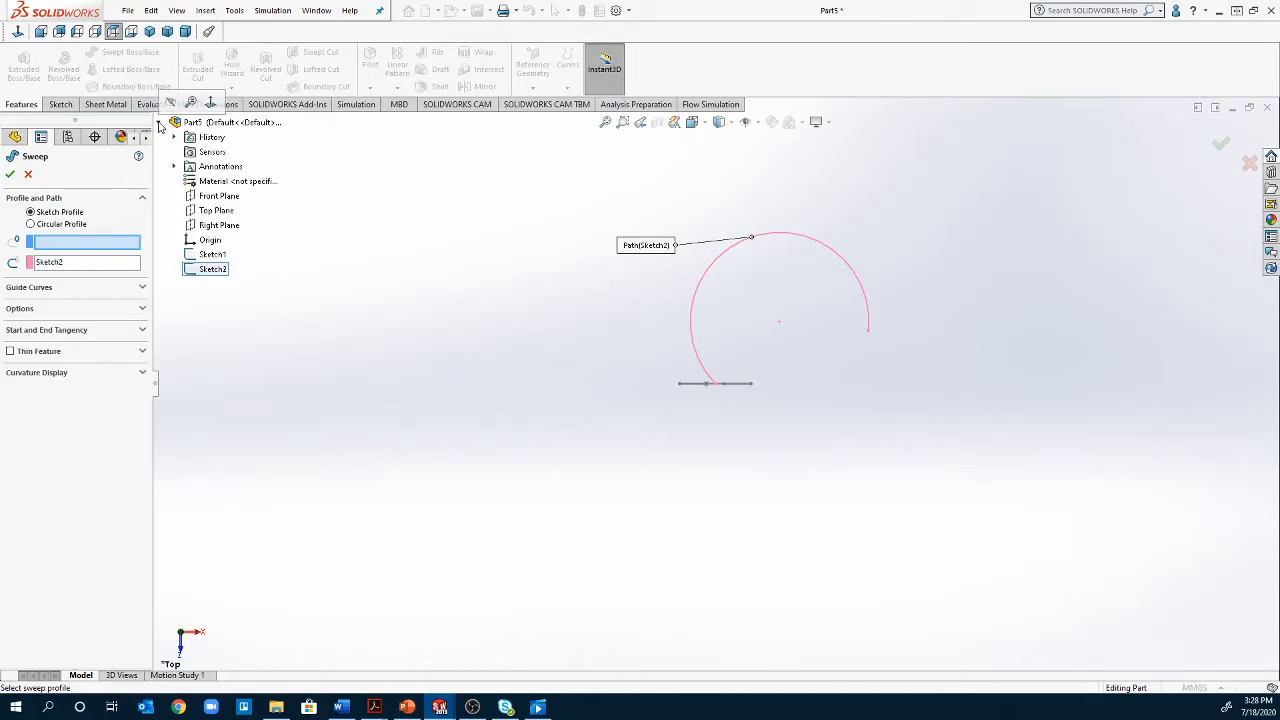
pyautogui.click(214, 256)
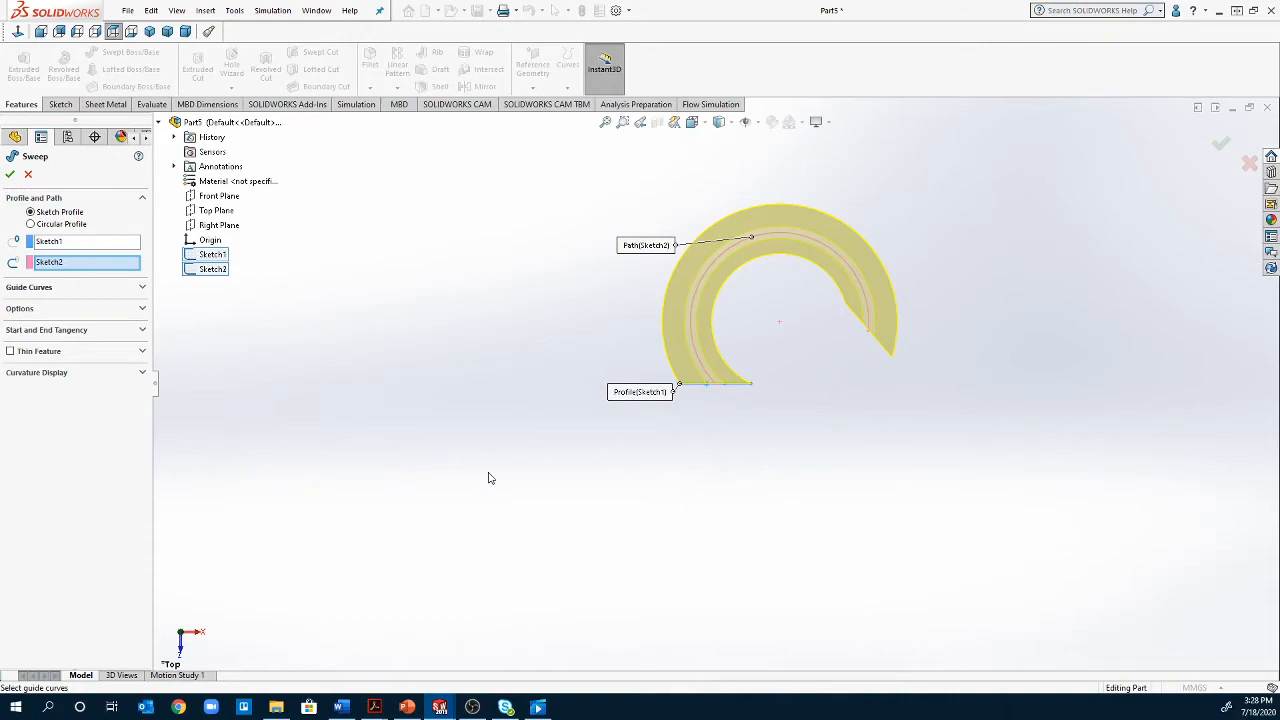
pyautogui.moveTo(488, 478); pyautogui.dragTo(475, 410, button='middle')
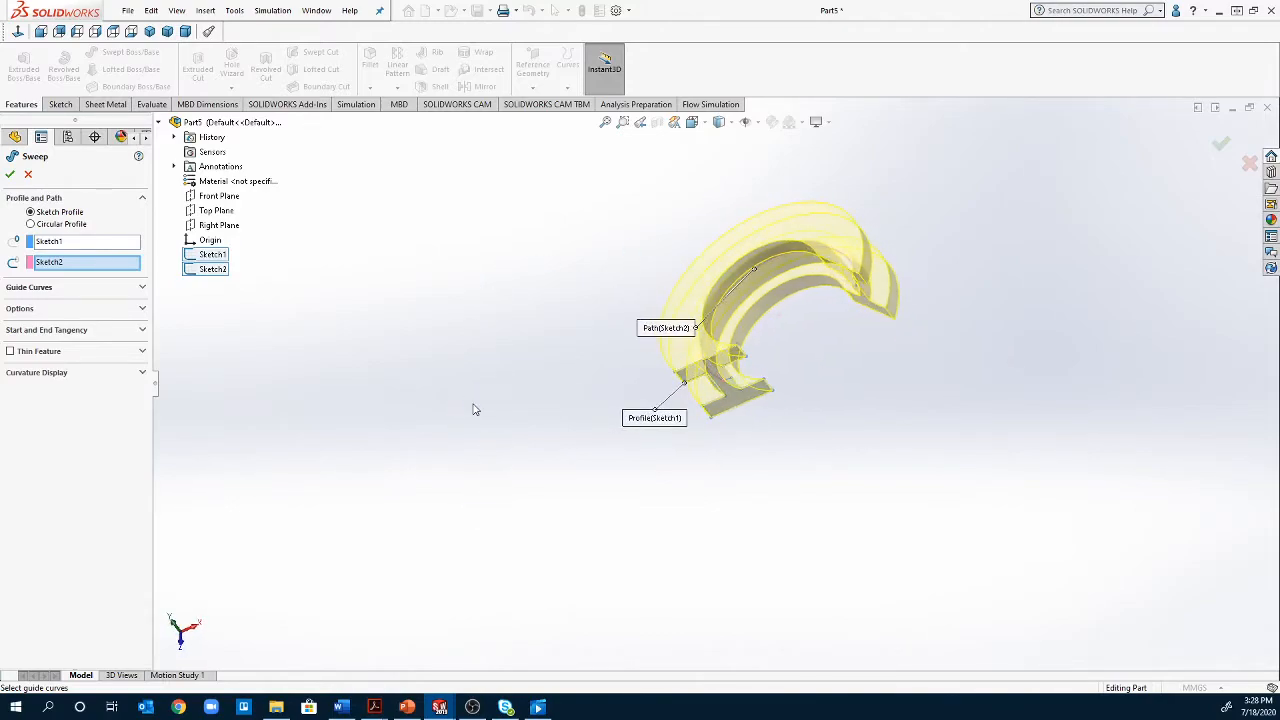
# Try the Keep Normal Constant profile orientation for the sweep and restore Follow Path
pyautogui.click(142, 310)
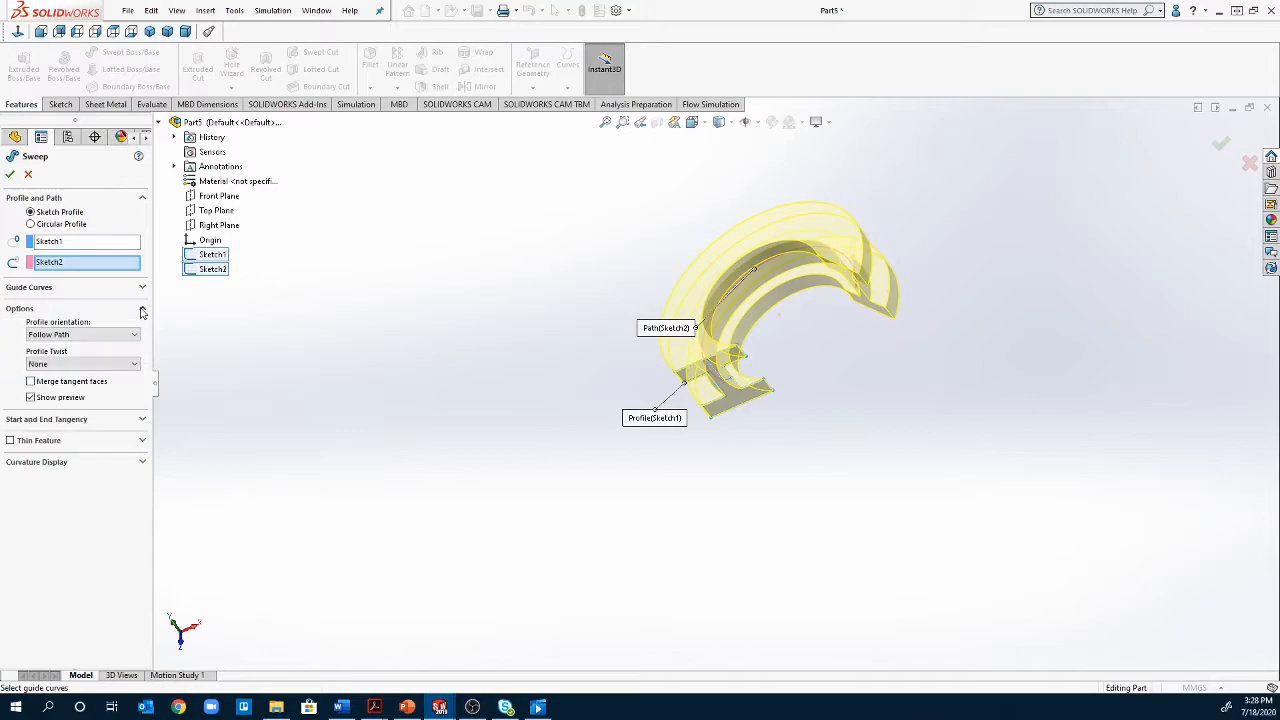
pyautogui.click(93, 336)
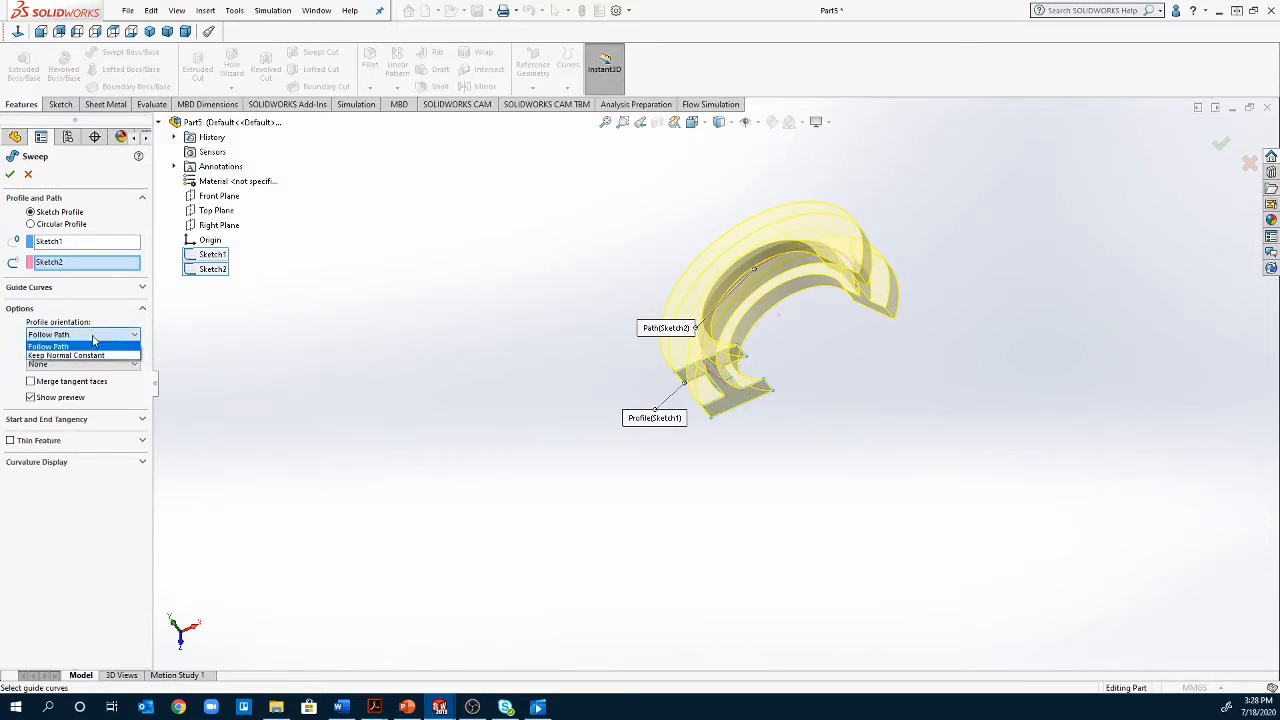
pyautogui.click(93, 355)
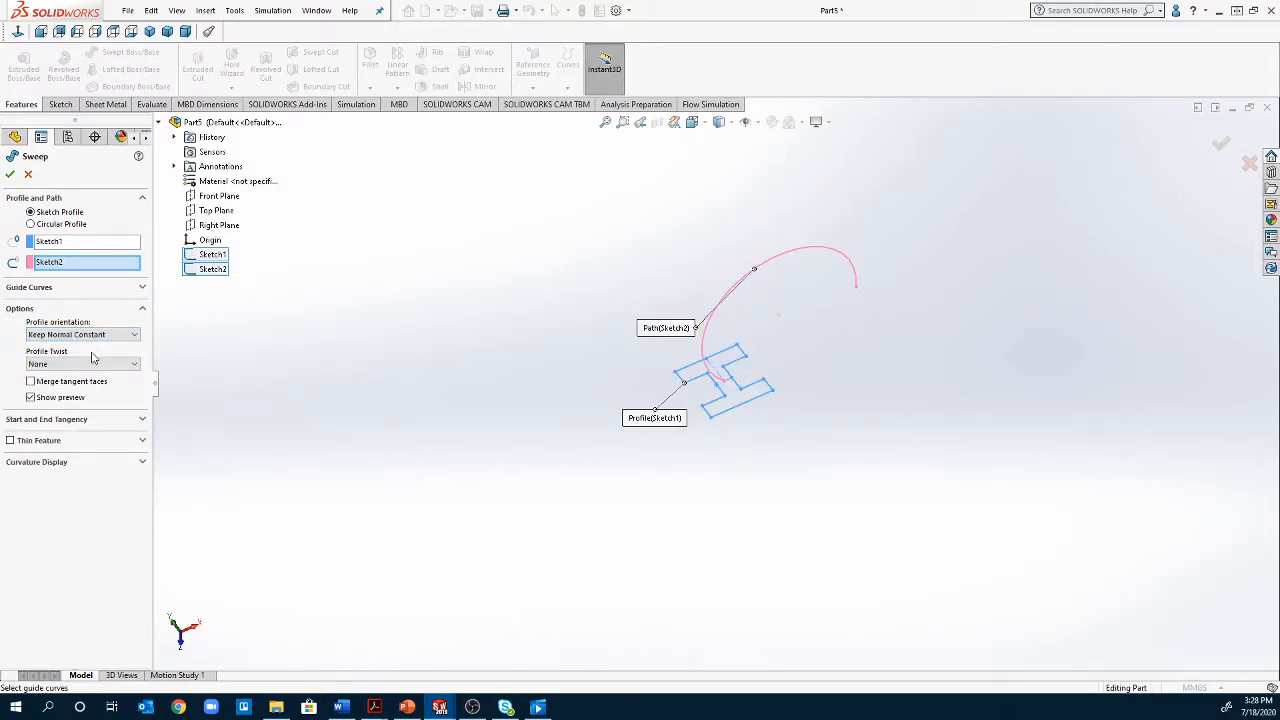
pyautogui.click(100, 336)
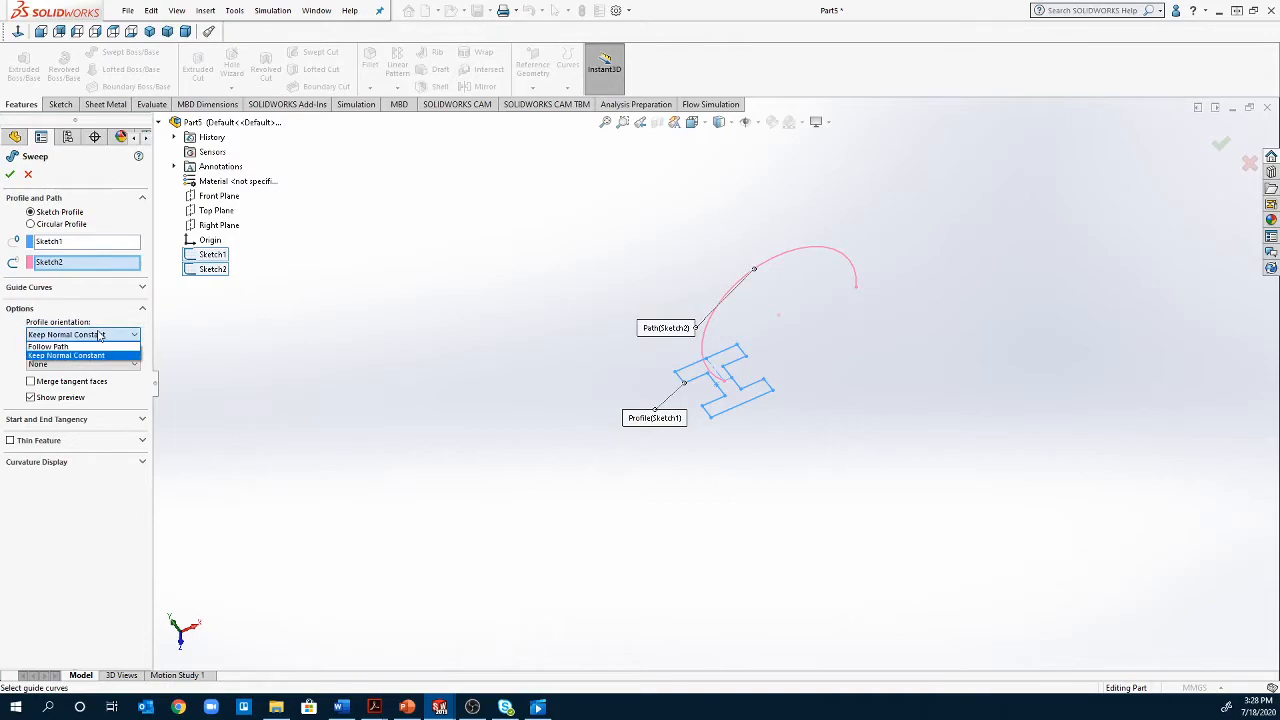
pyautogui.click(93, 346)
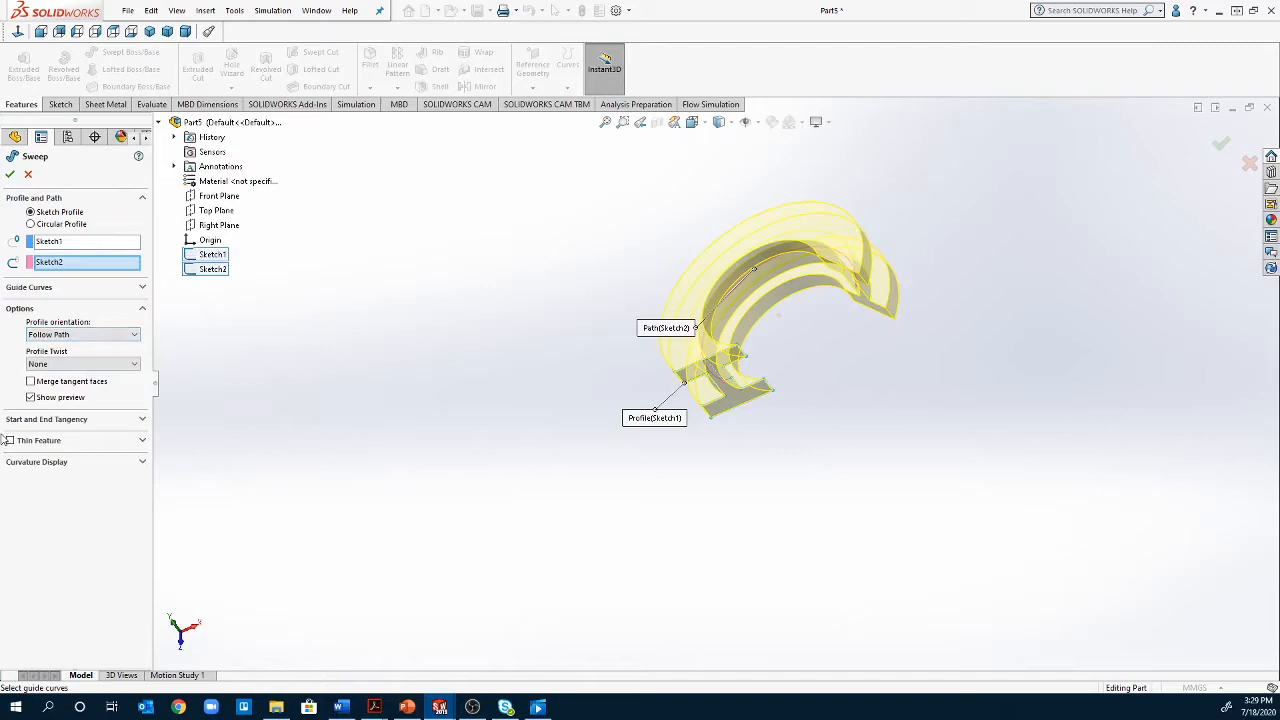
# Try Path Tangent as the sweep's start tangency type and restore None
pyautogui.click(97, 424)
pyautogui.click(69, 447)
pyautogui.click(67, 468)
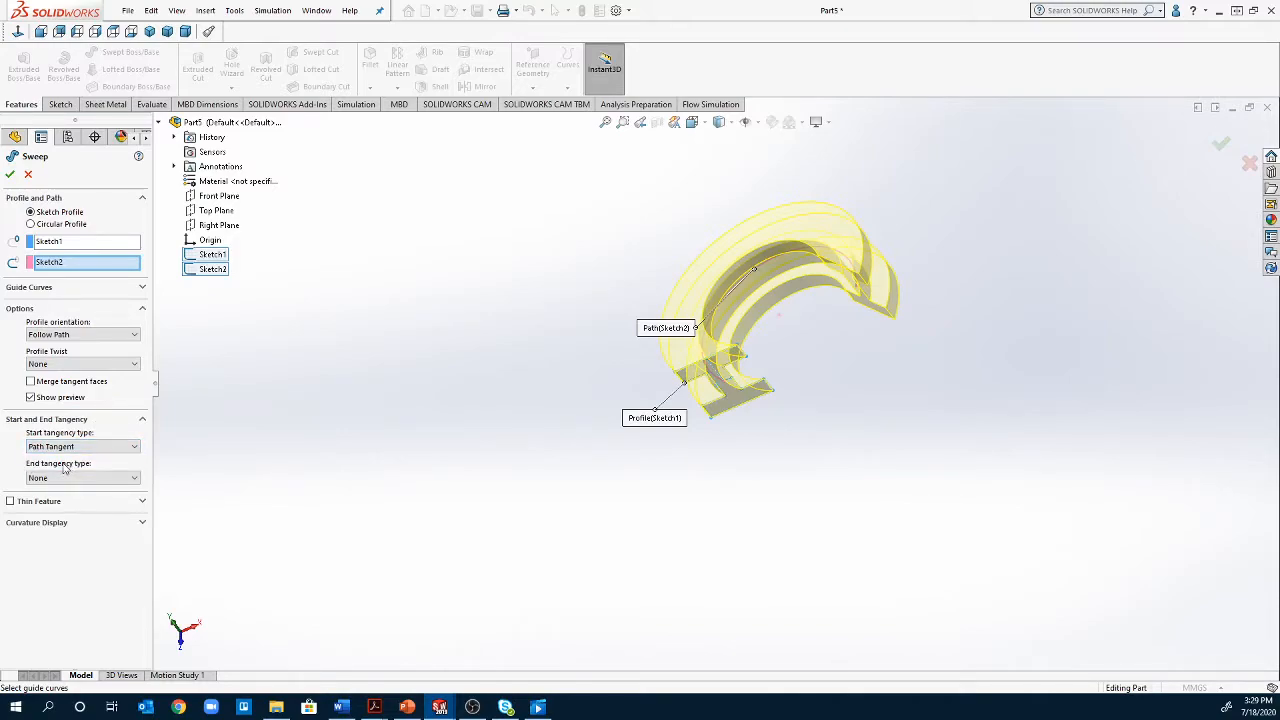
pyautogui.click(70, 446)
pyautogui.click(67, 457)
# Complete the sweep of the I-shaped profile along the arc without any guide curves
pyautogui.click(60, 292)
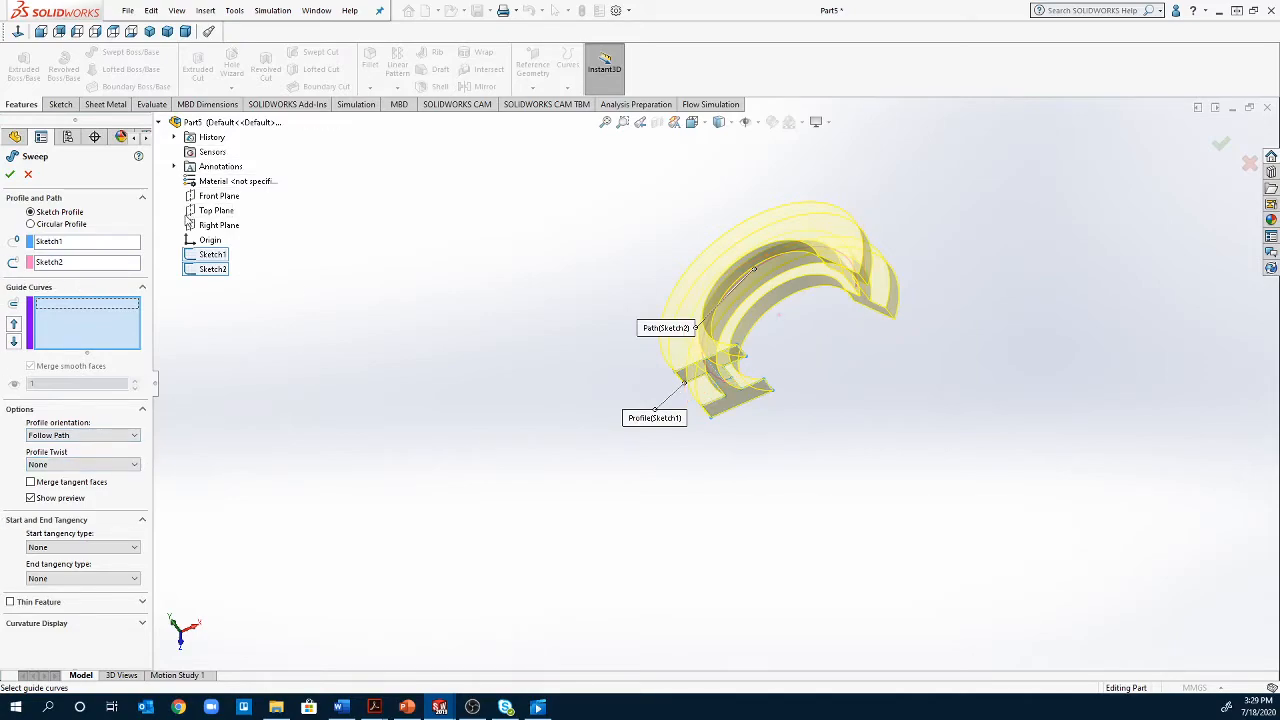
pyautogui.click(9, 174)
pyautogui.moveTo(395, 401); pyautogui.dragTo(228, 568, button='middle')
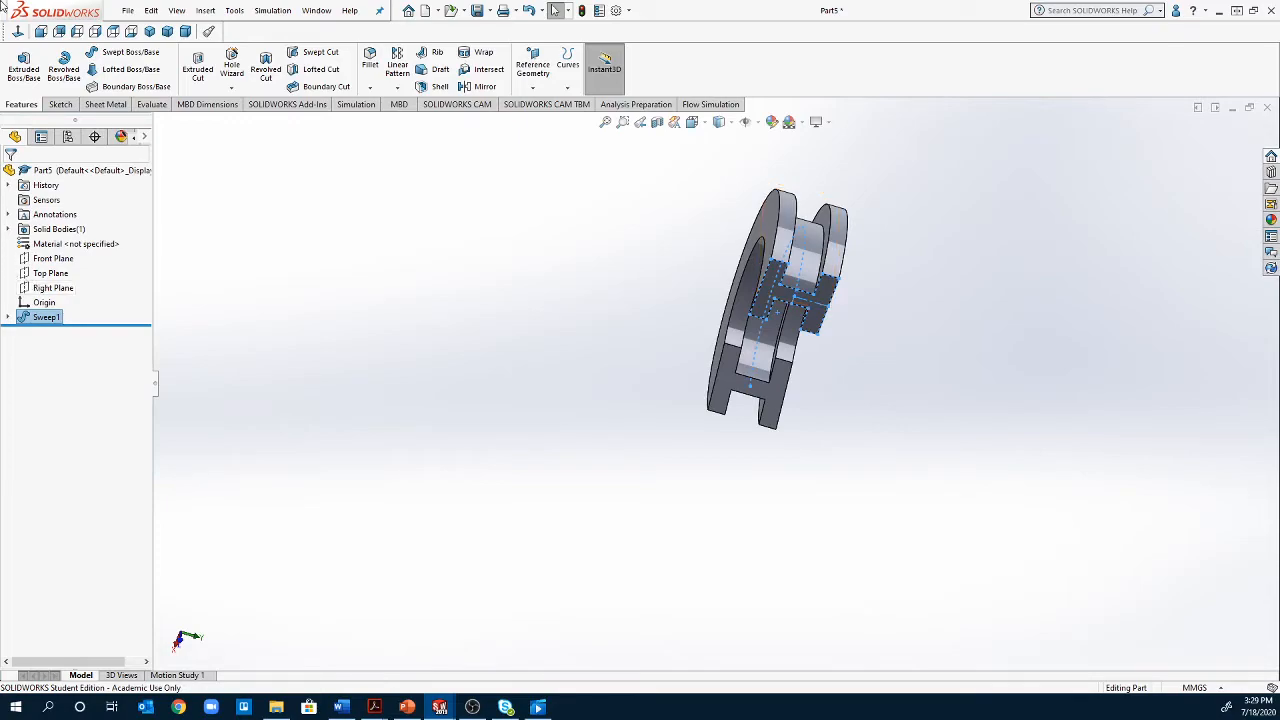
# Create a new part document
pyautogui.click(126, 11)
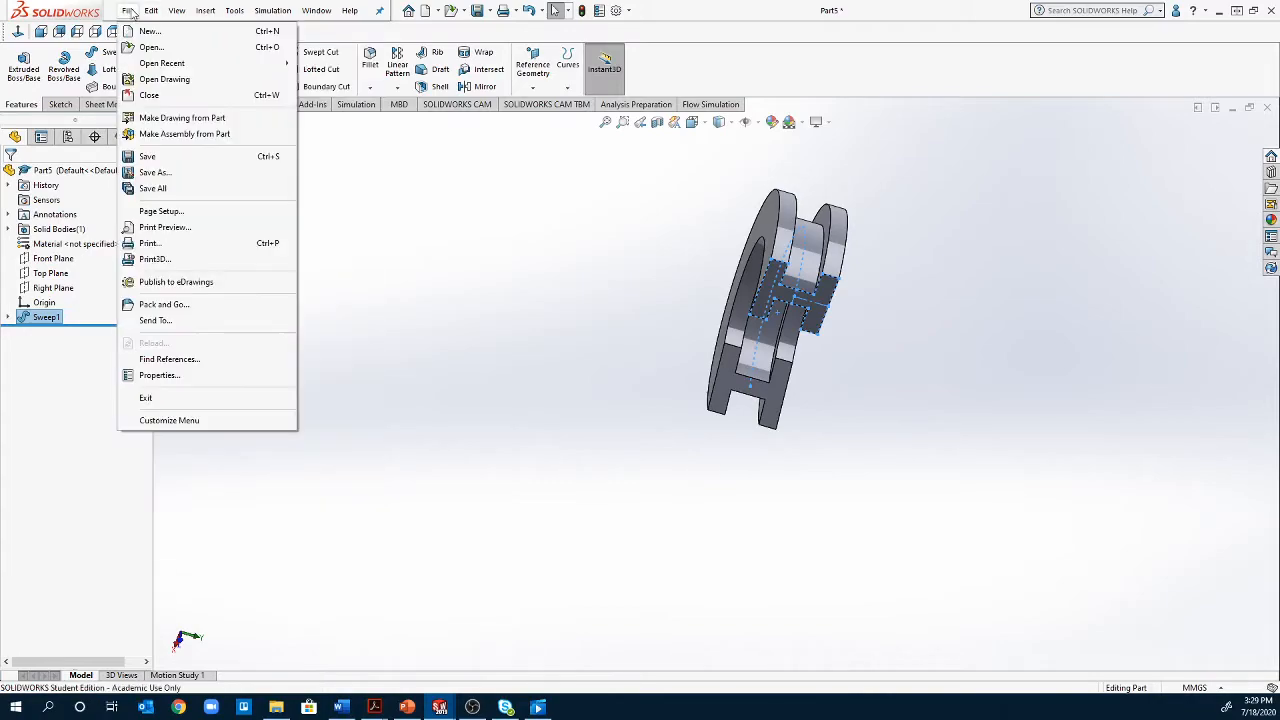
pyautogui.click(160, 31)
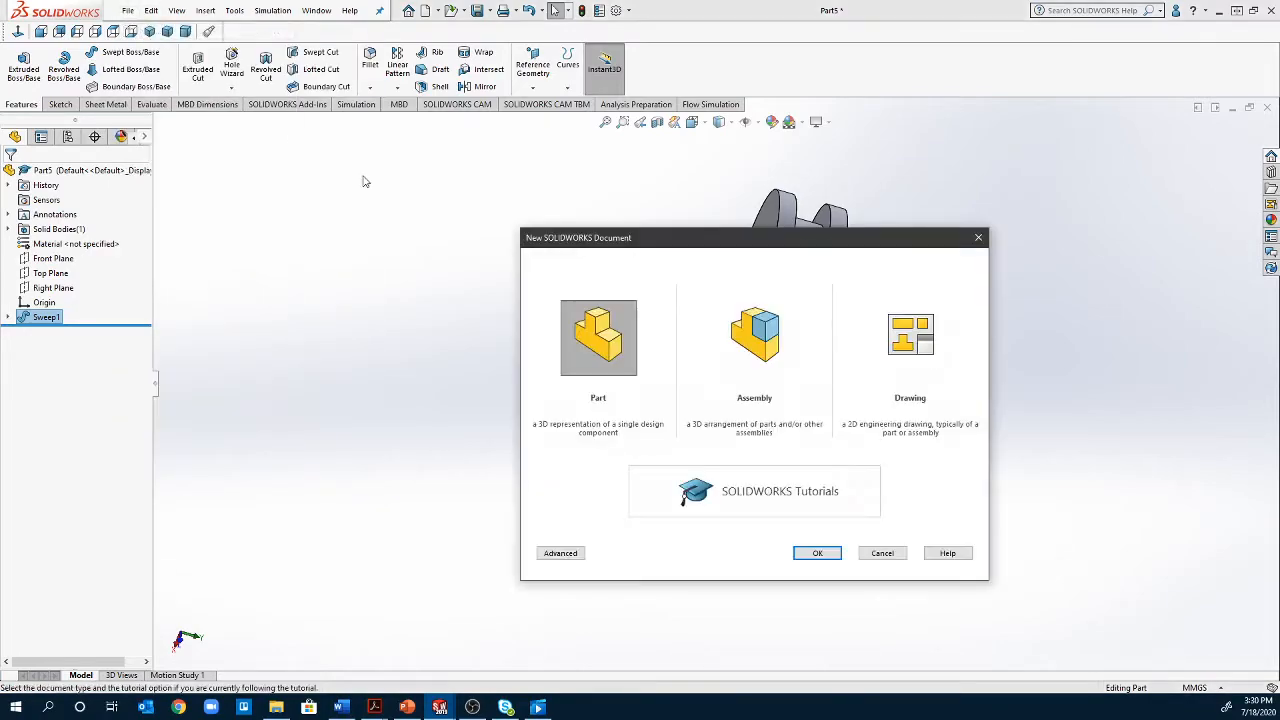
pyautogui.click(815, 555)
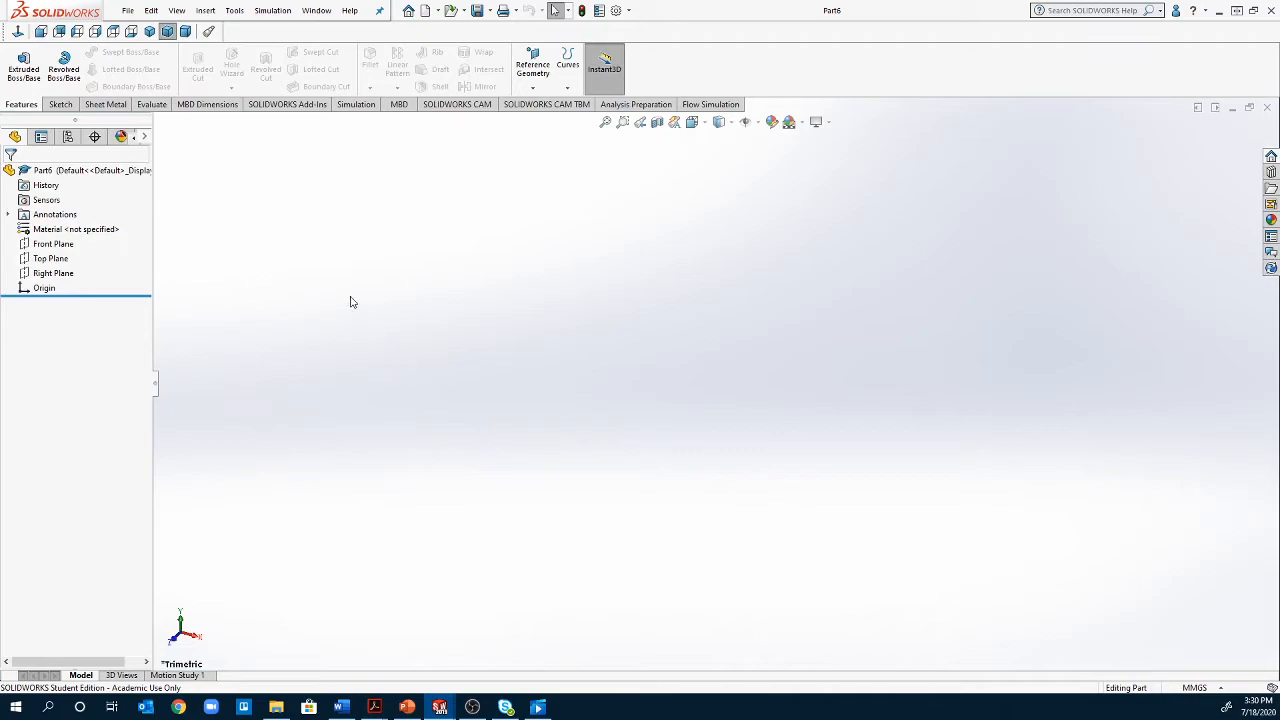
# Start a sketch on the Front Plane and draw a circle centred on the origin with a diameter of about 95 mm
pyautogui.click(58, 244)
pyautogui.rightClick(60, 244)
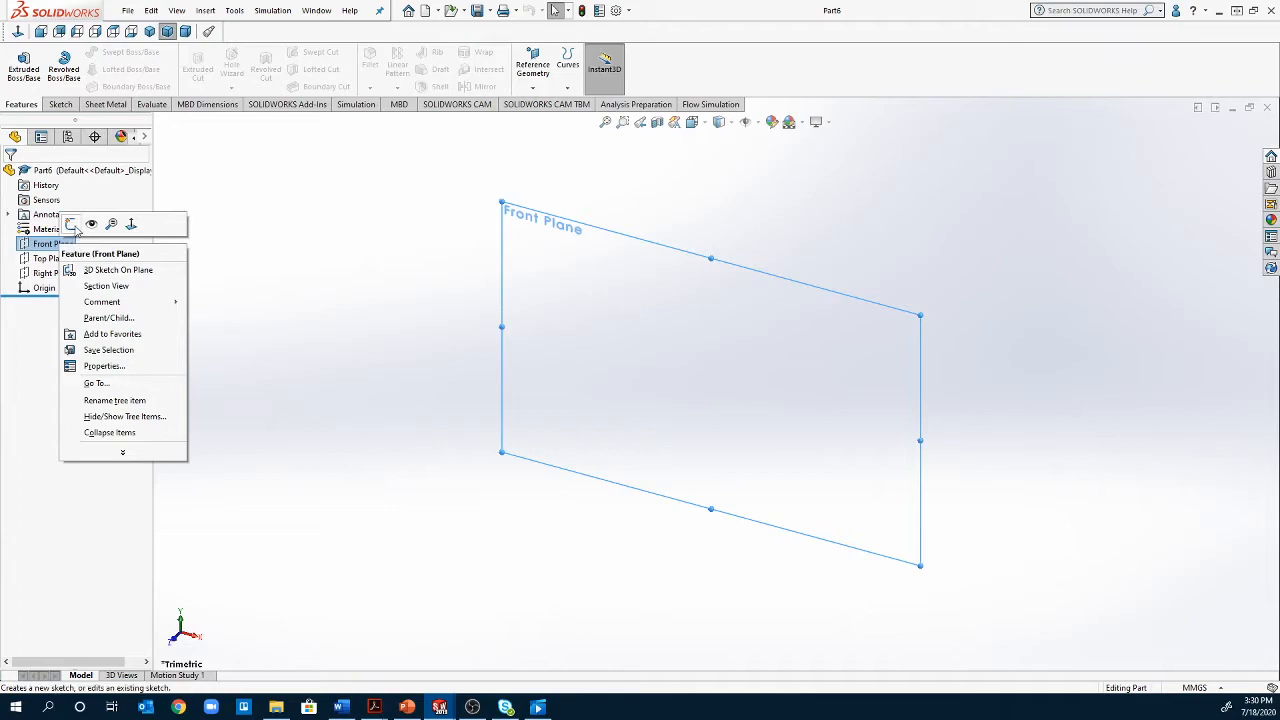
pyautogui.click(72, 226)
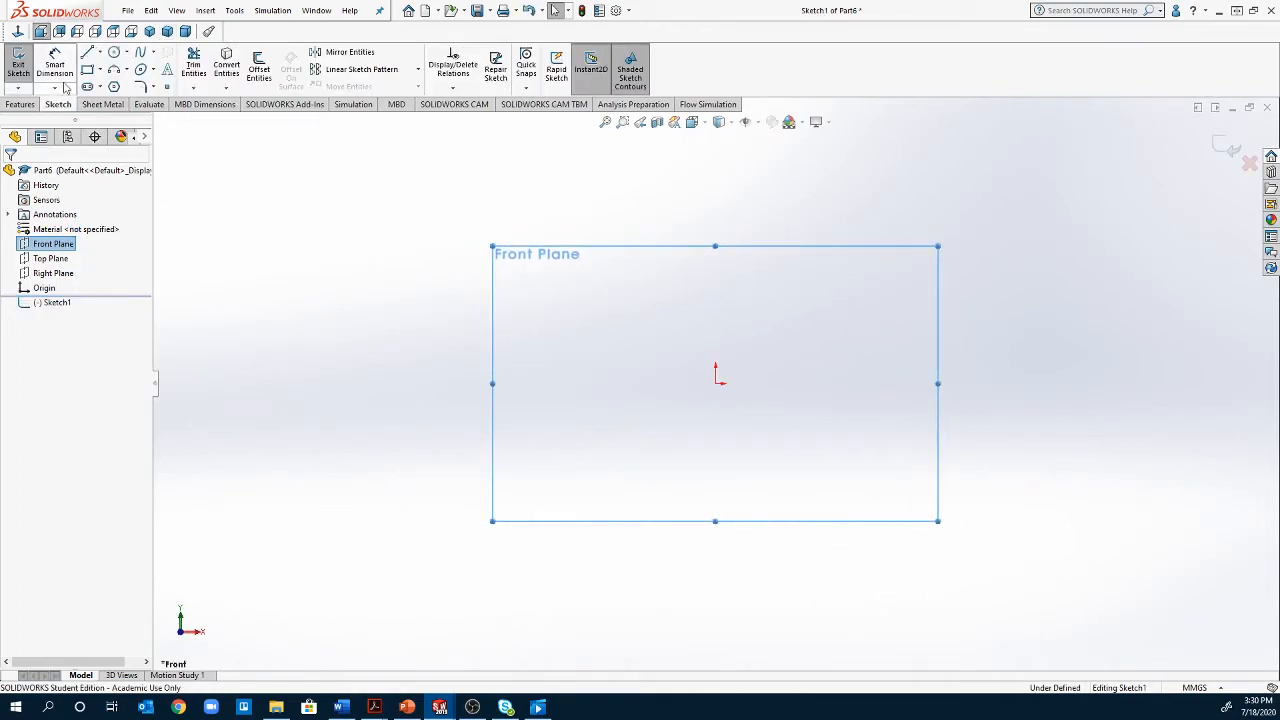
pyautogui.click(114, 52)
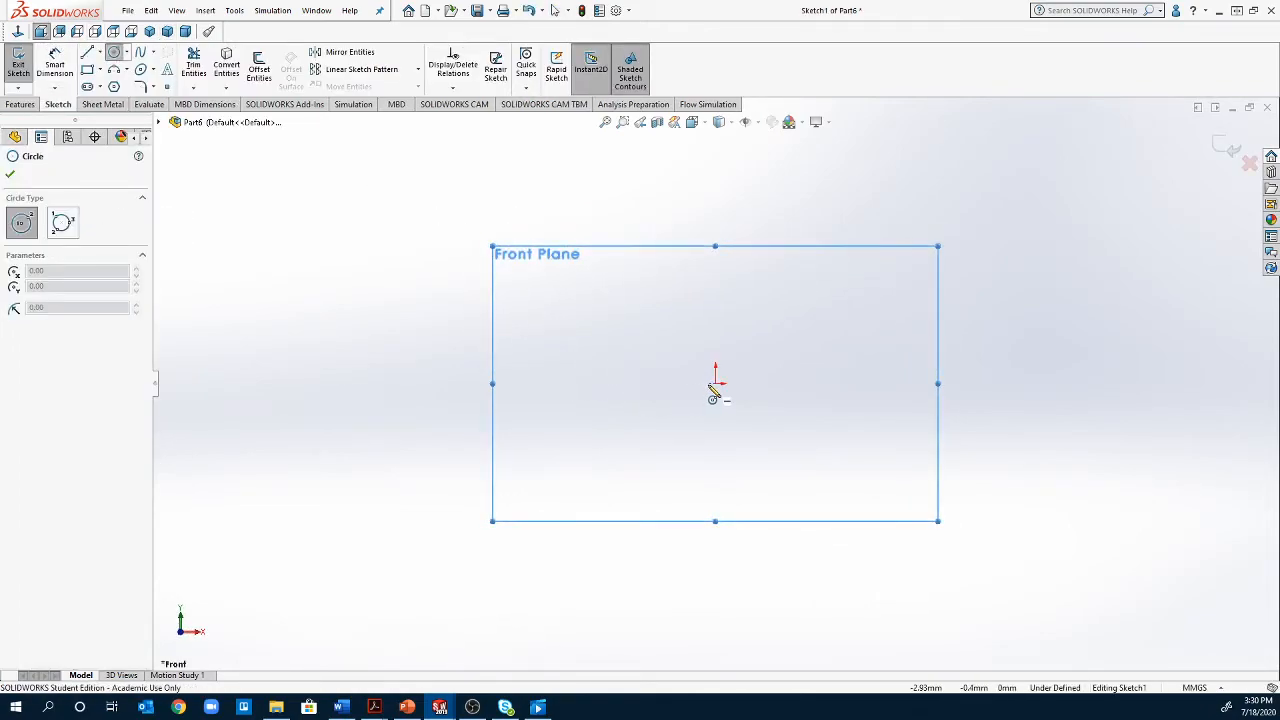
pyautogui.press('Escape')
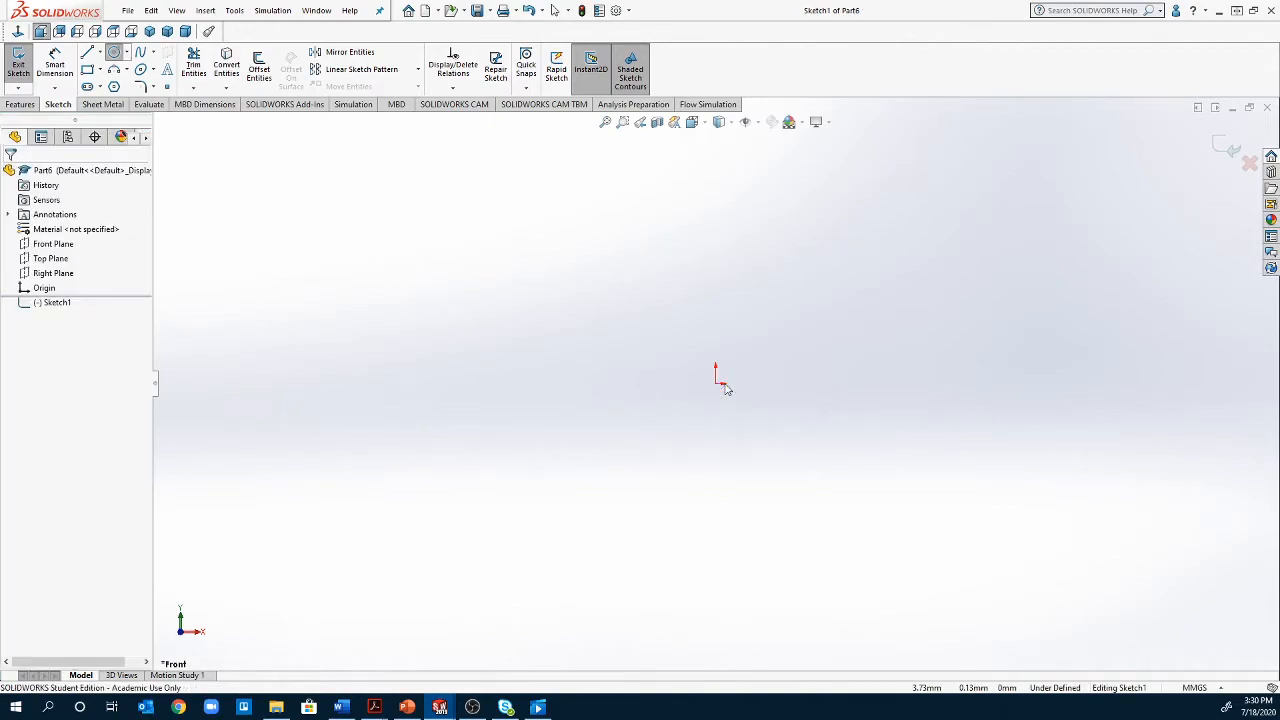
pyautogui.click(718, 383)
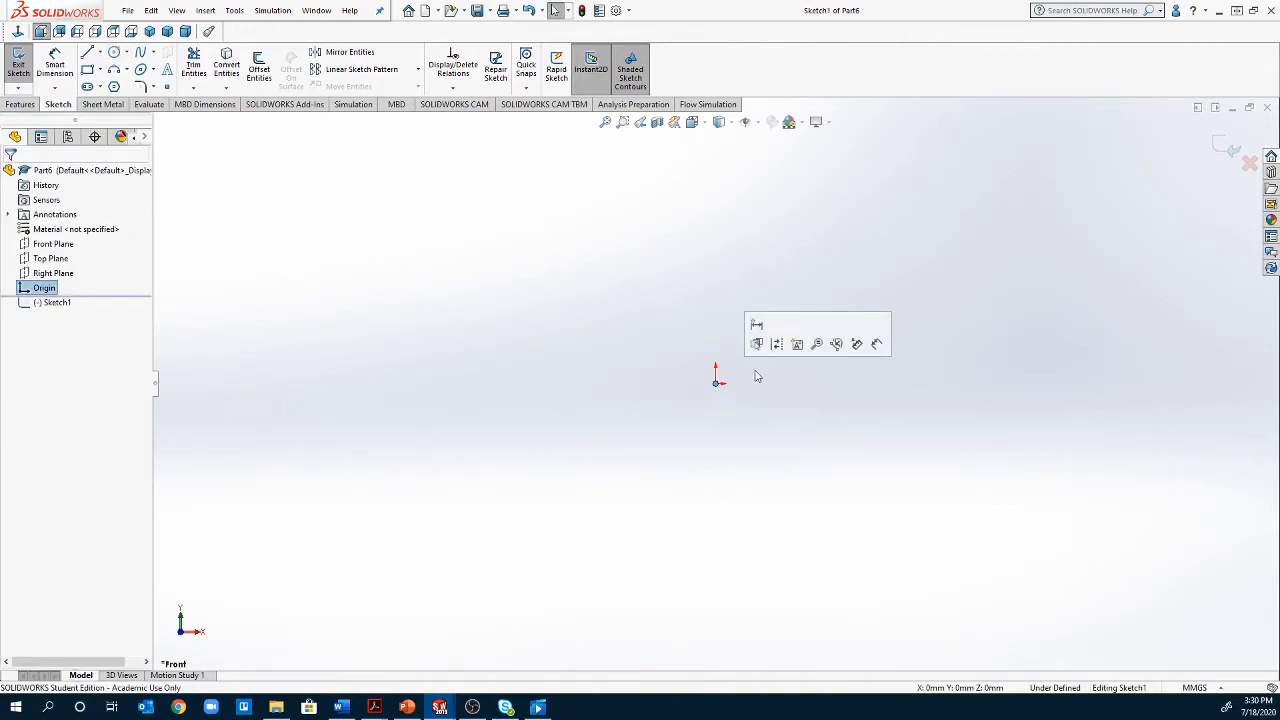
pyautogui.click(115, 52)
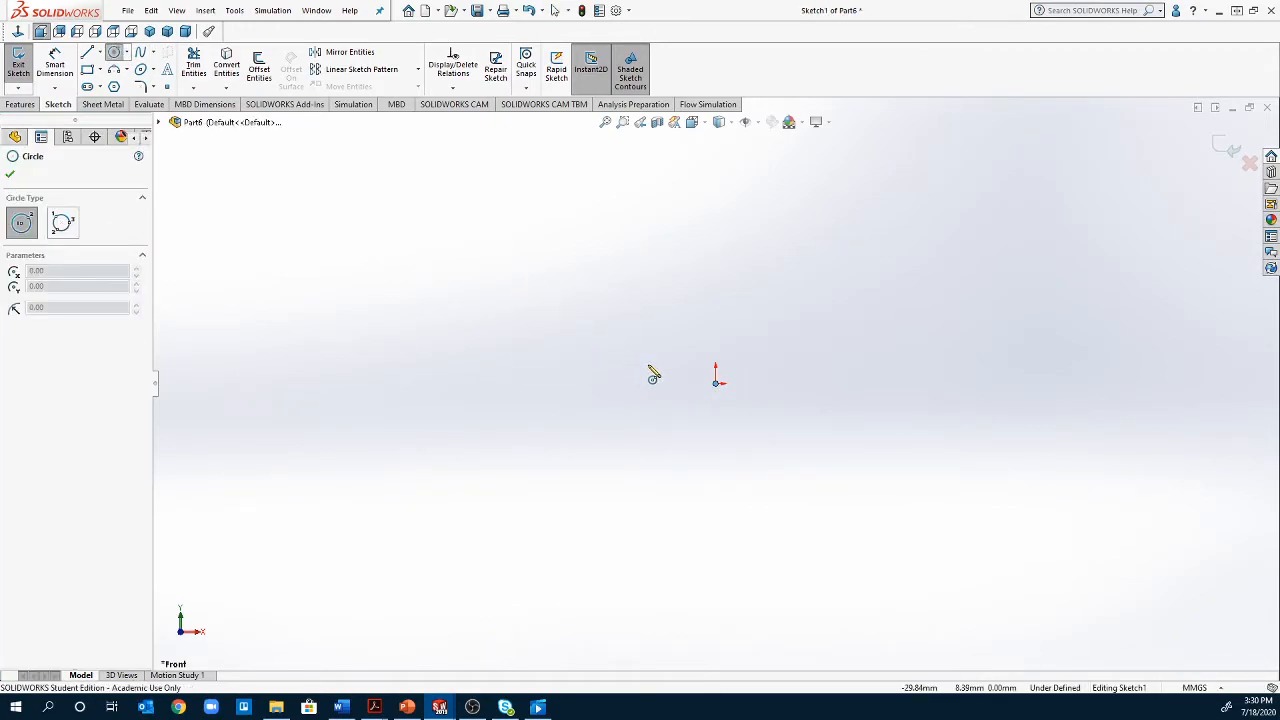
pyautogui.click(717, 385)
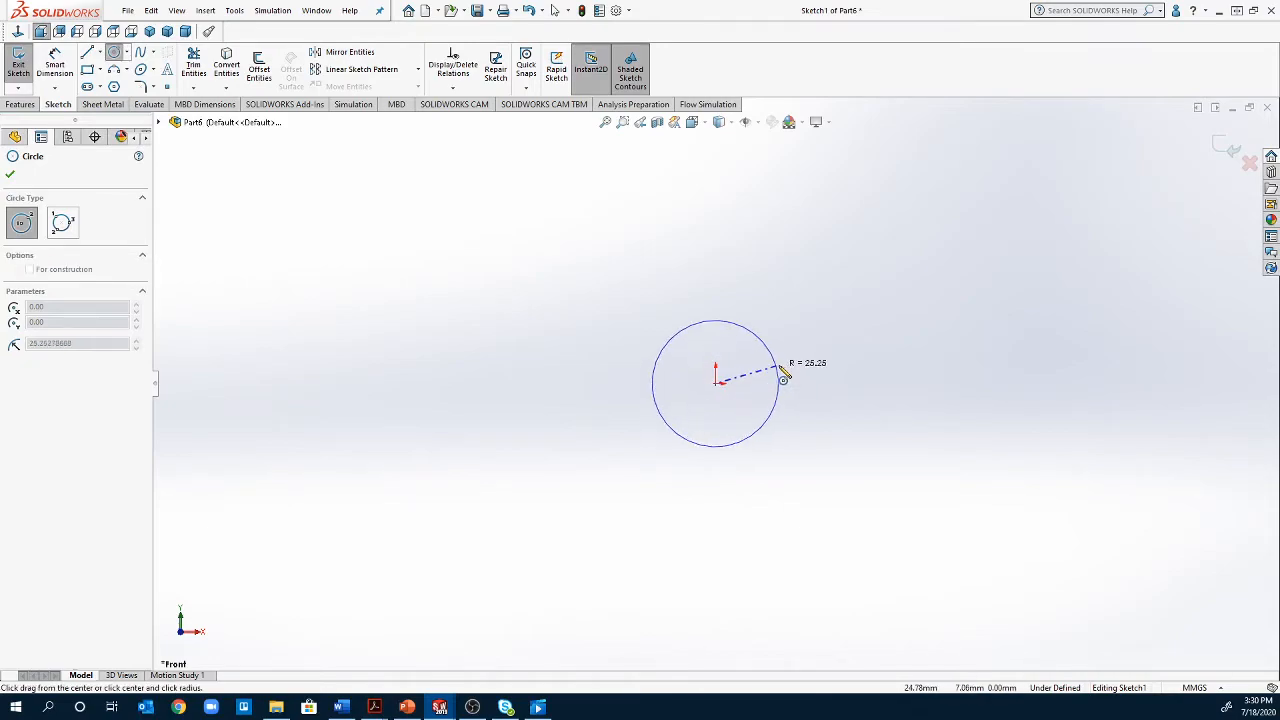
pyautogui.click(836, 344)
# Dimension the circle's diameter to 100 mm and close the sketch
pyautogui.click(55, 62)
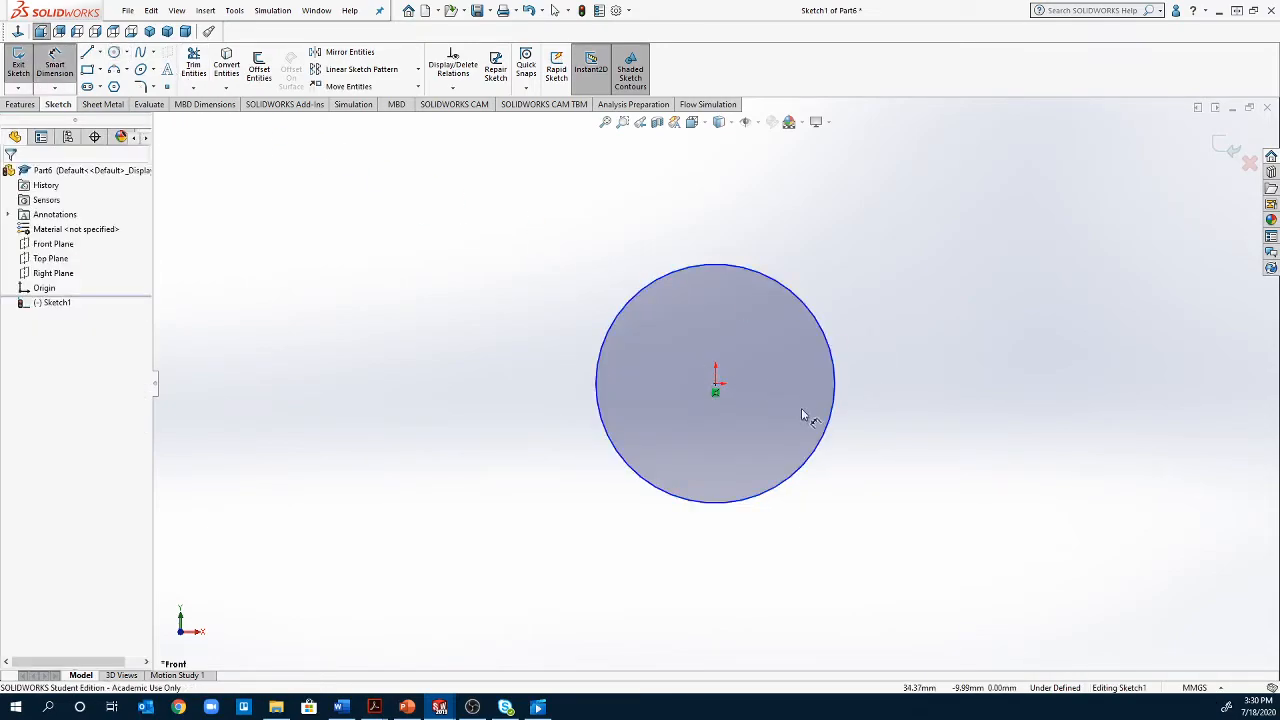
pyautogui.click(830, 428)
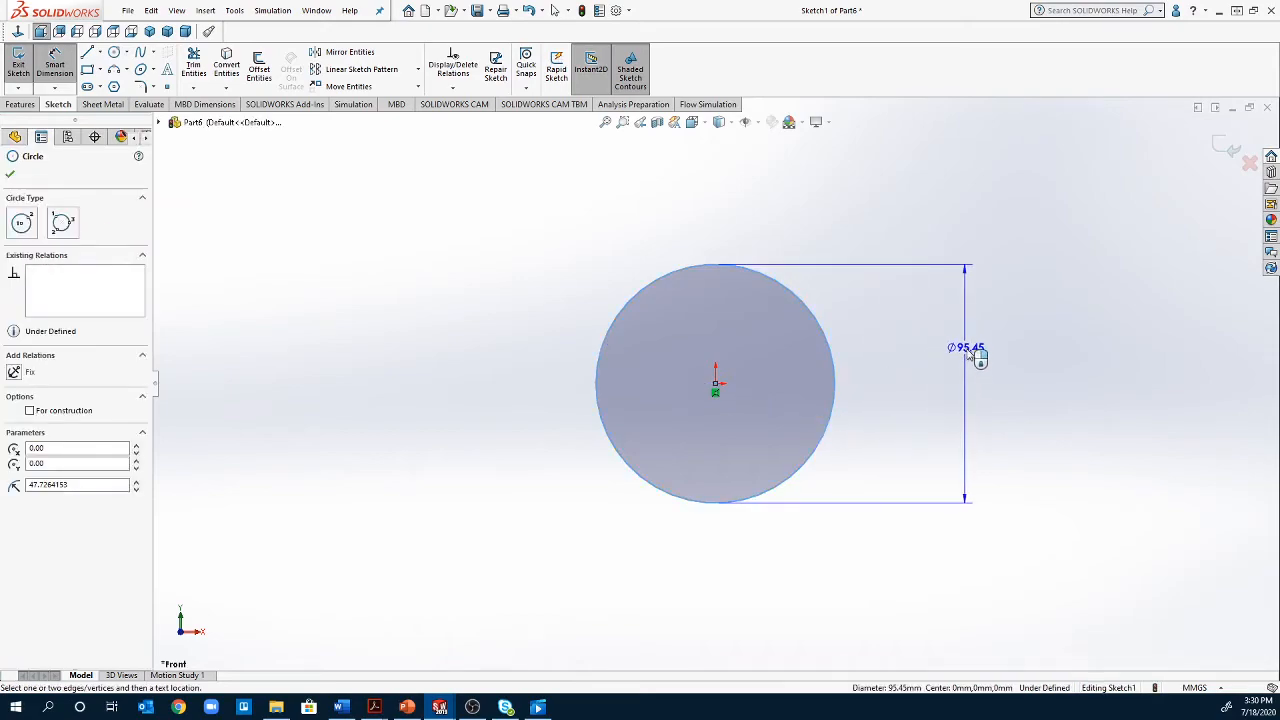
pyautogui.click(973, 382)
pyautogui.write('100')
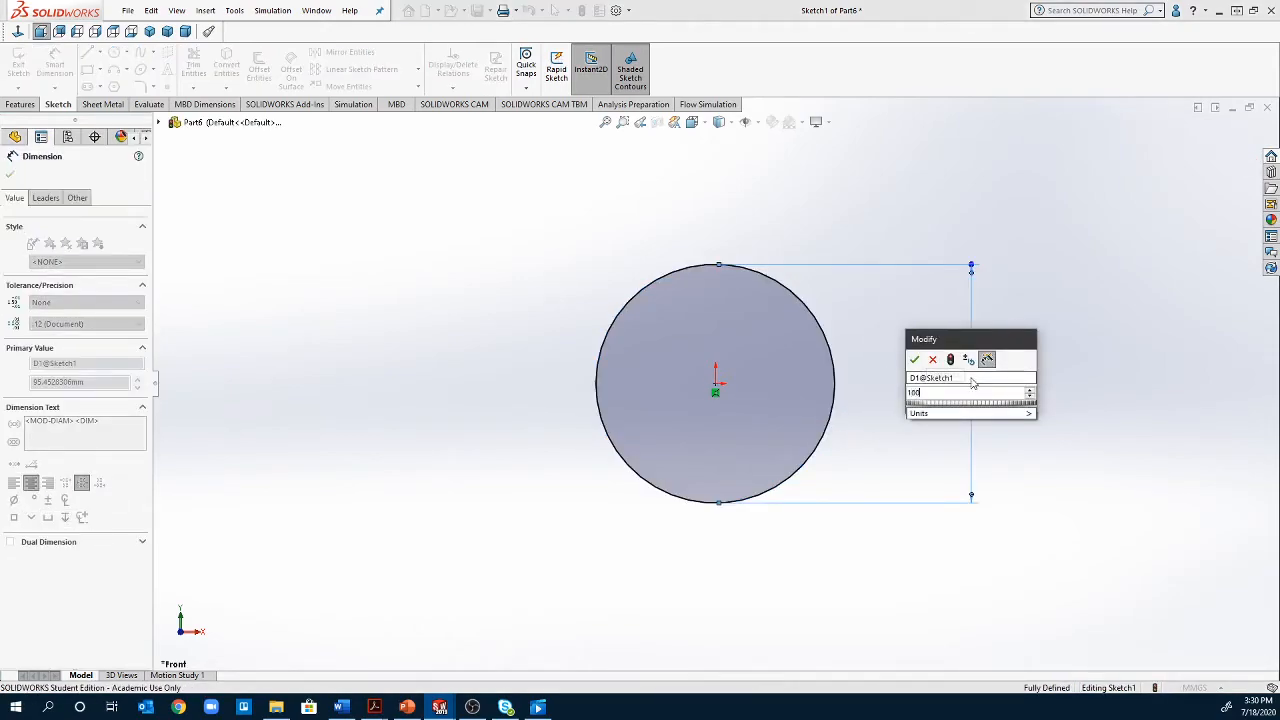
pyautogui.press('Return')
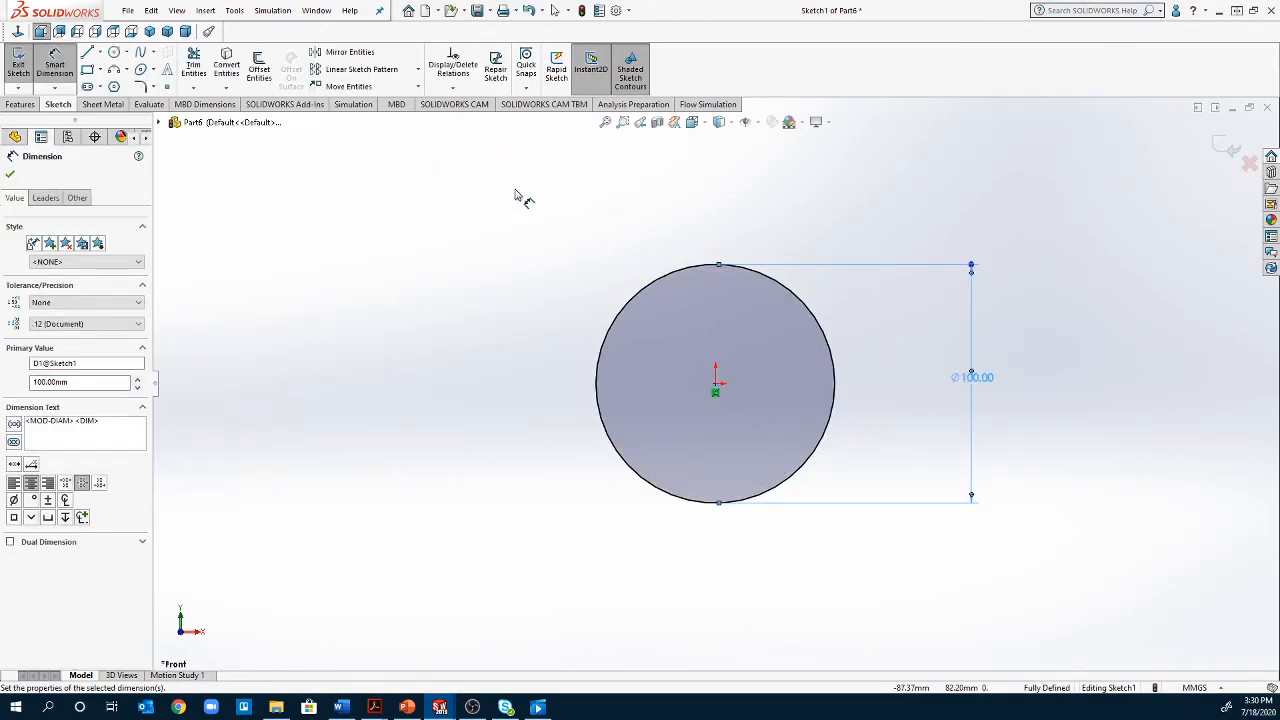
pyautogui.click(8, 68)
# Create two reference planes parallel to the Front Plane, spaced at an offset distance of 200 mm
pyautogui.scroll(6, 530, 349)
pyautogui.scroll(-2, 530, 349)
pyautogui.scroll(2, 654, 390)
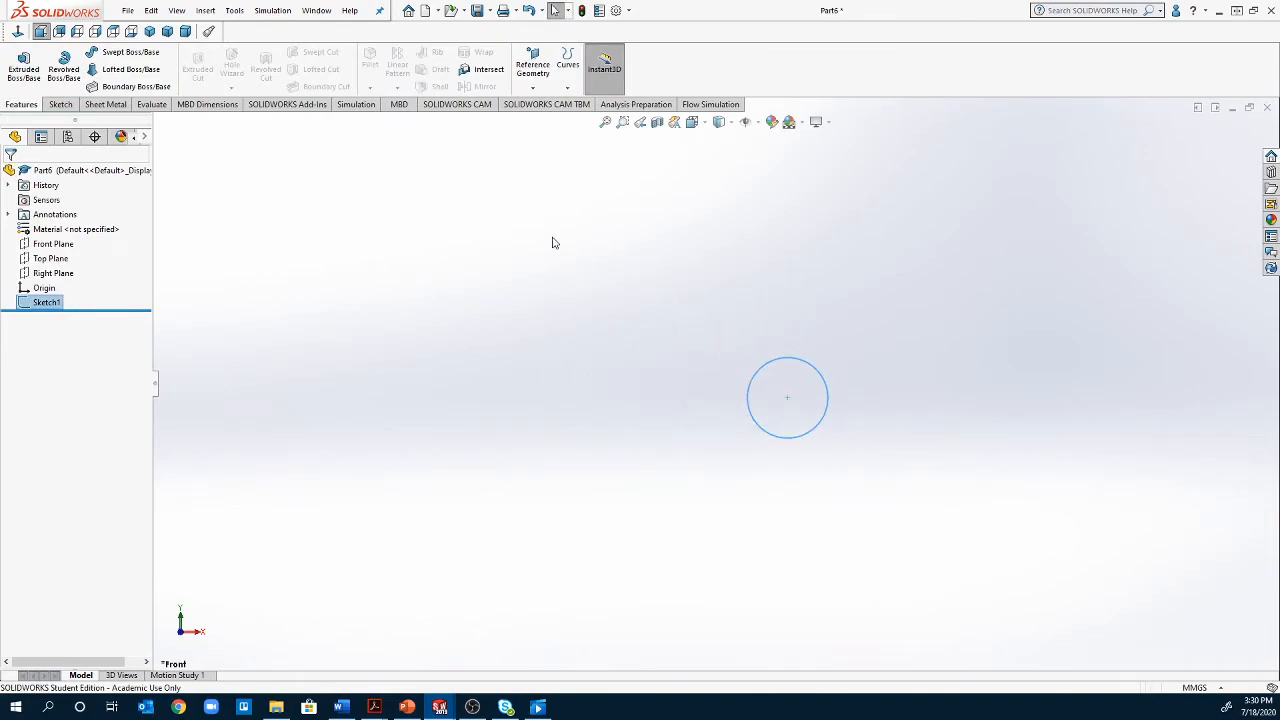
pyautogui.click(538, 72)
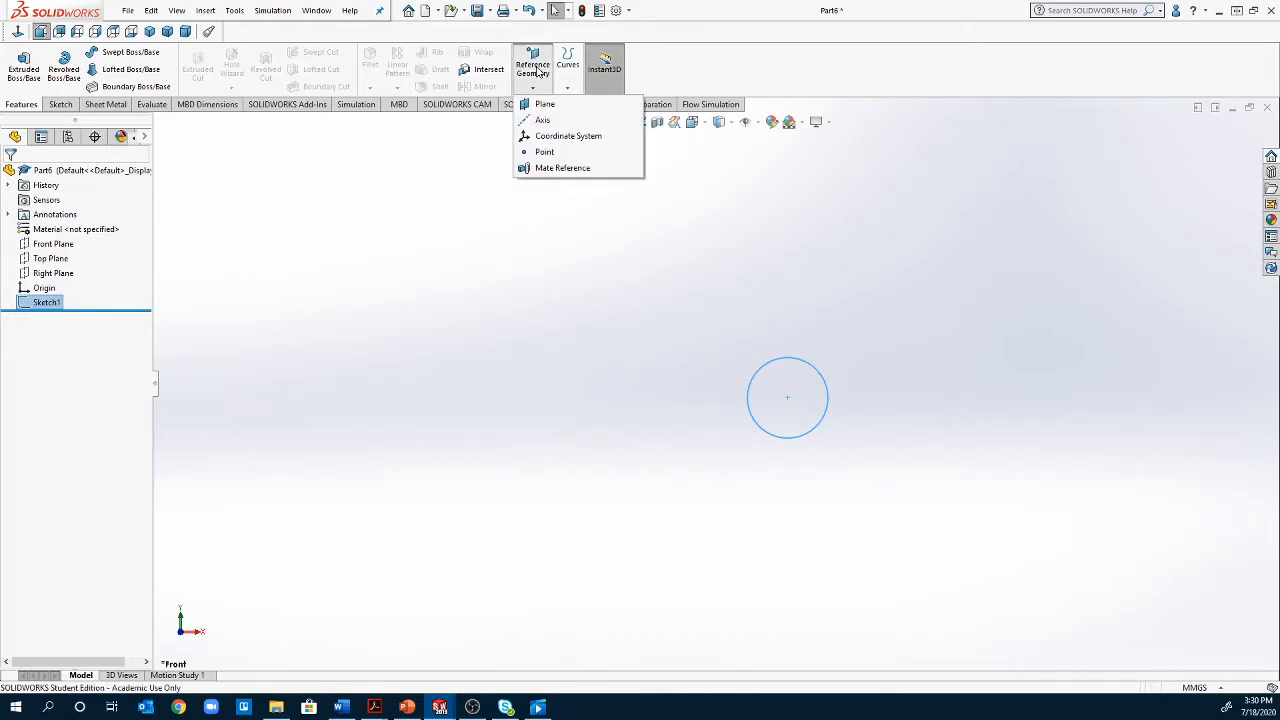
pyautogui.click(557, 107)
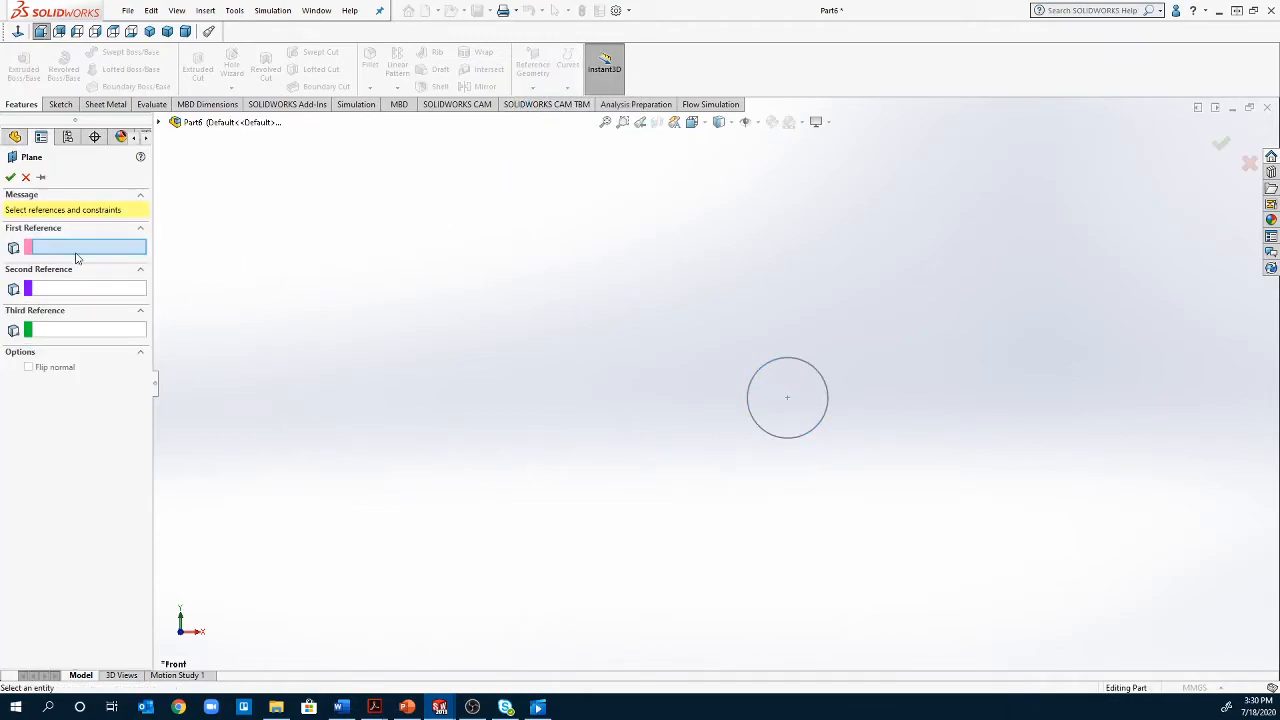
pyautogui.click(158, 122)
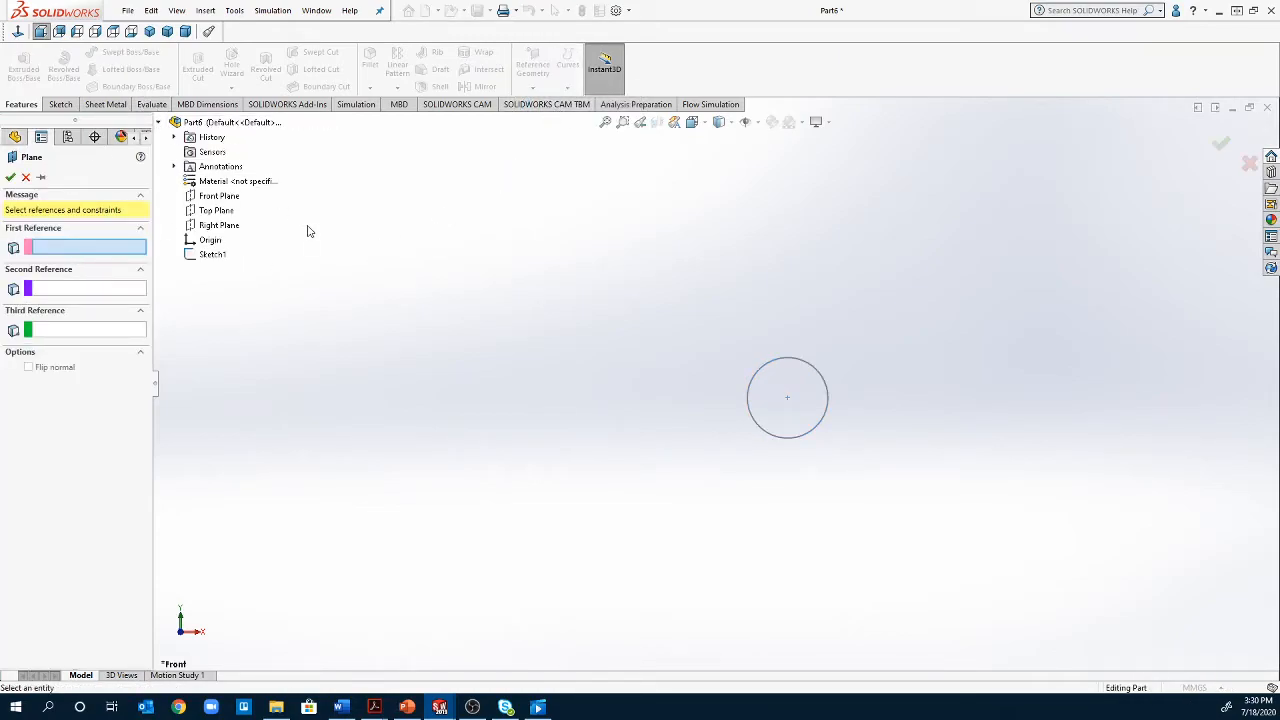
pyautogui.click(222, 196)
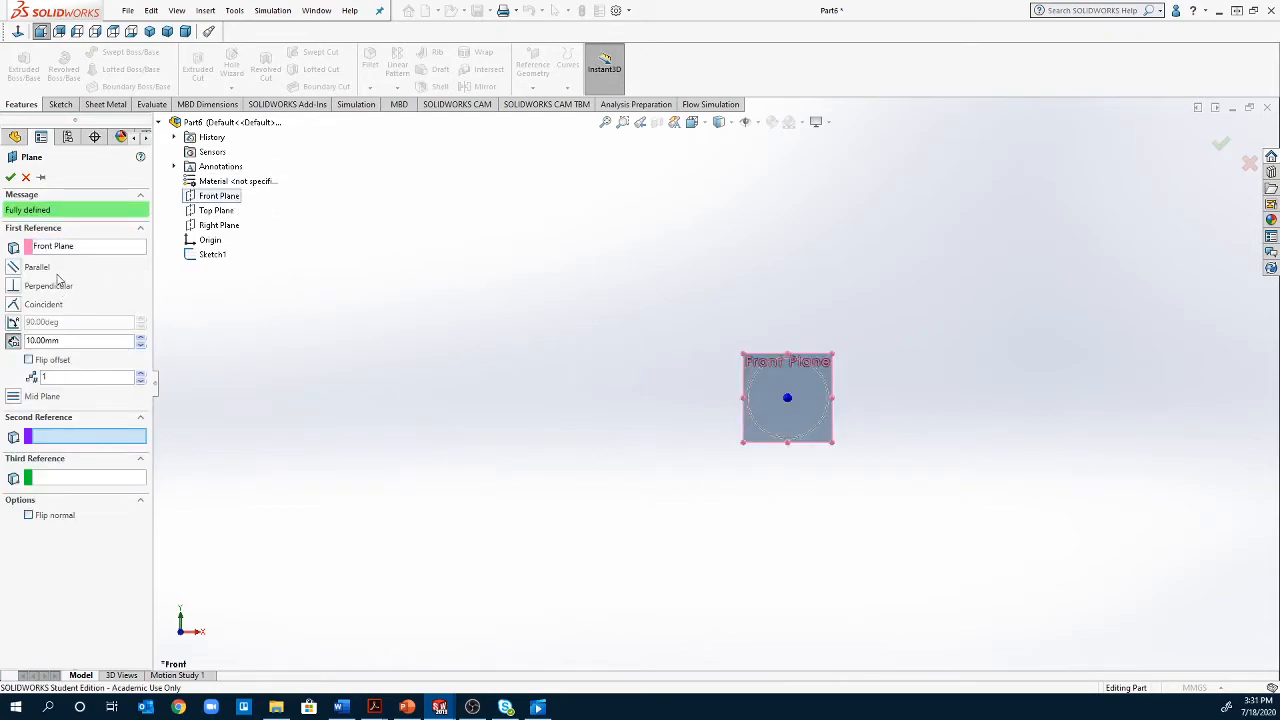
pyautogui.doubleClick(73, 342)
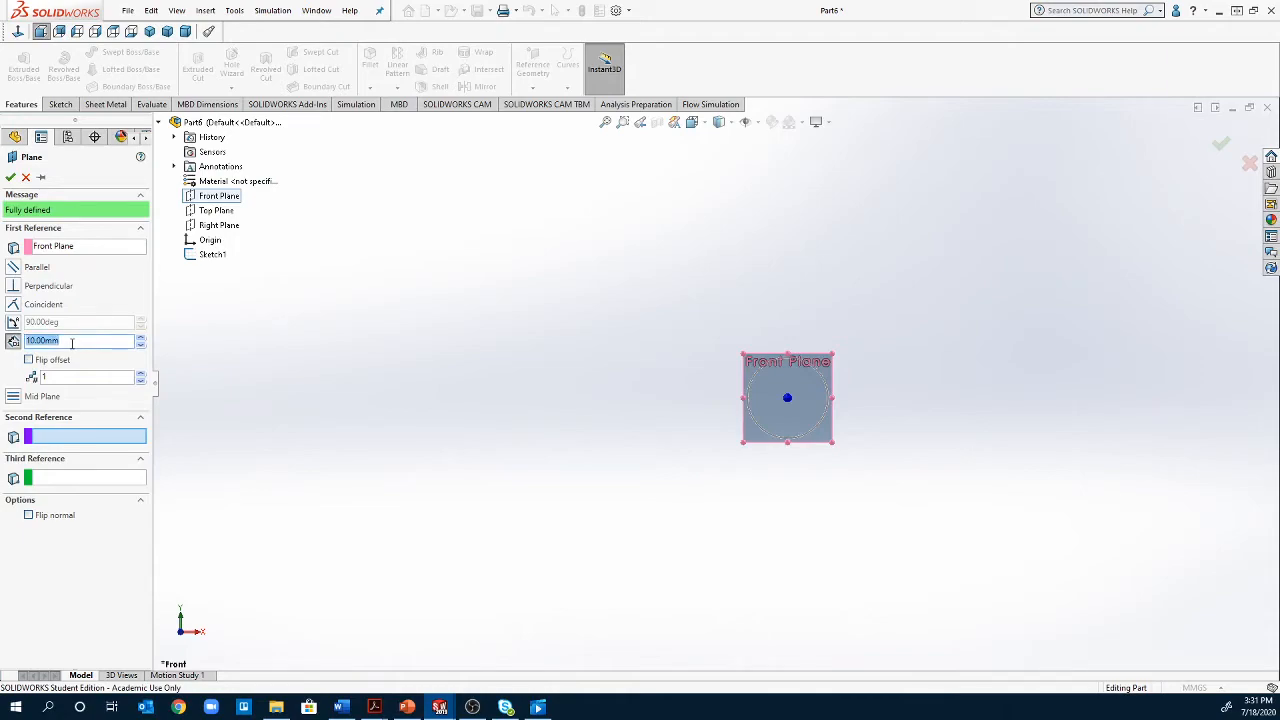
pyautogui.write('5')
pyautogui.press('Return')
pyautogui.click(140, 376)
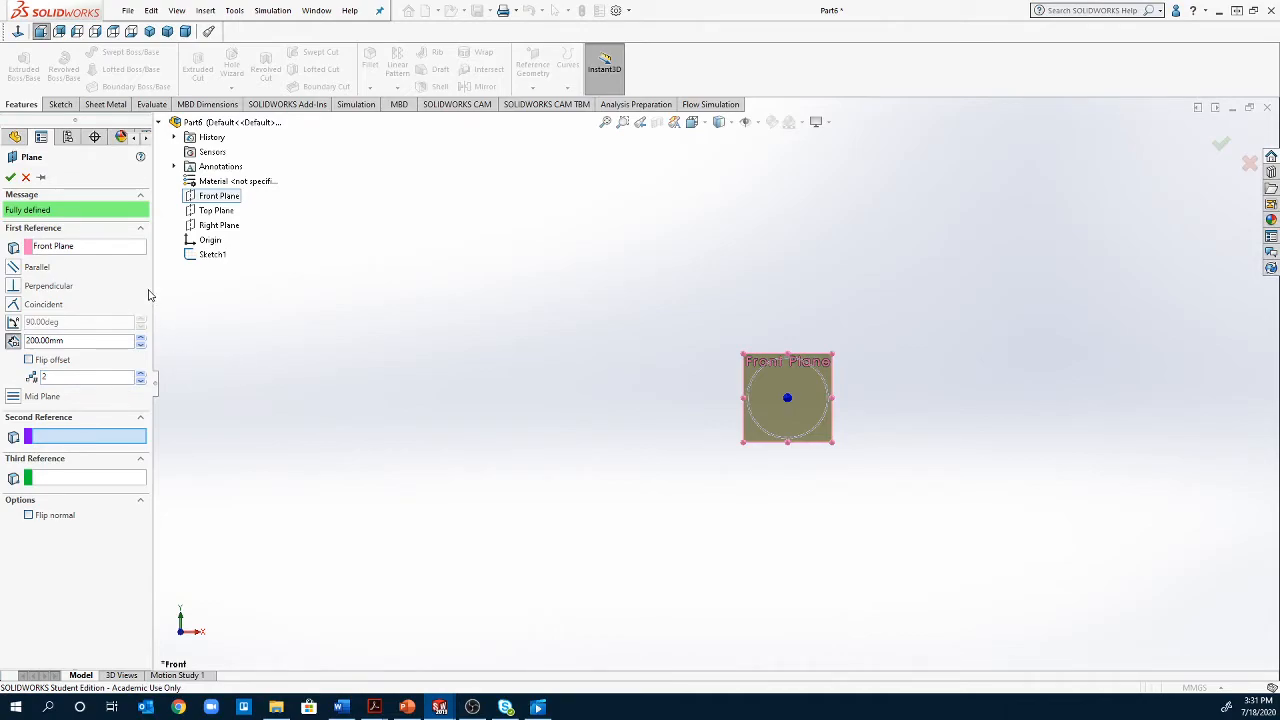
pyautogui.click(11, 177)
# Start a sketch on Plane1 and draw a hexagon centred on the origin, about 50 mm from centre to vertex
pyautogui.moveTo(843, 547); pyautogui.dragTo(754, 573, button='middle')
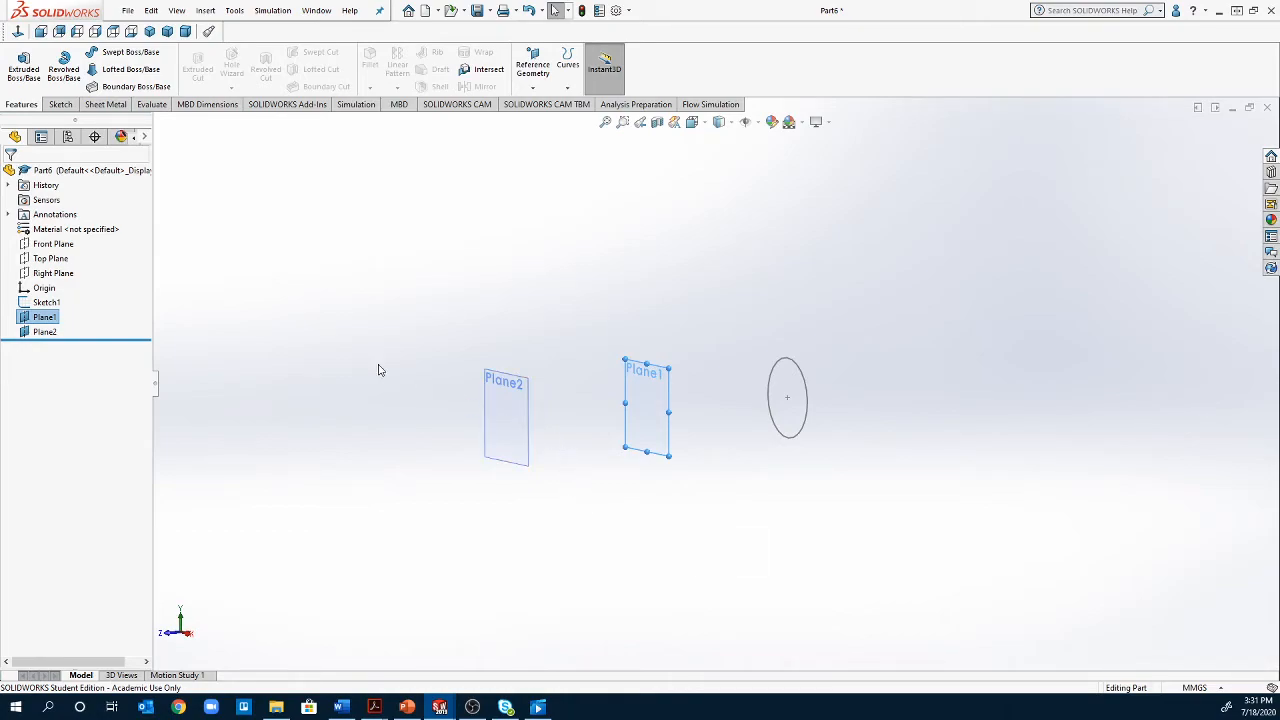
pyautogui.rightClick(33, 319)
pyautogui.click(43, 298)
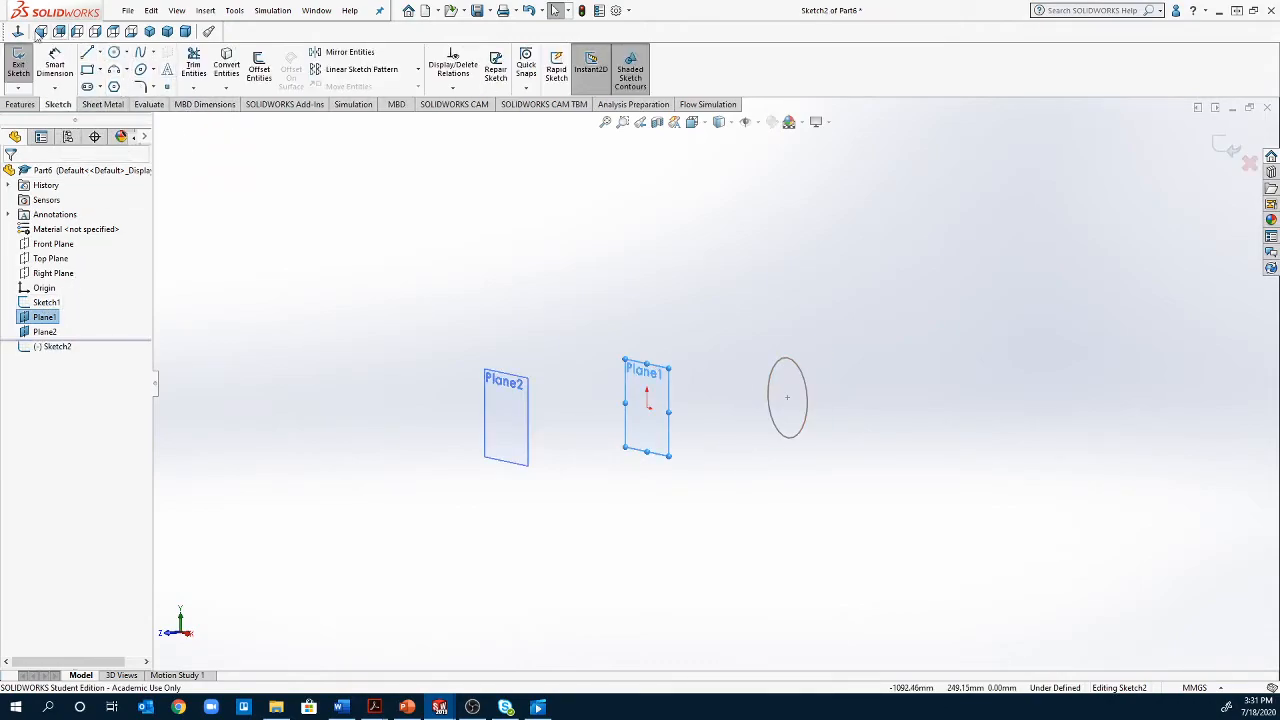
pyautogui.click(19, 33)
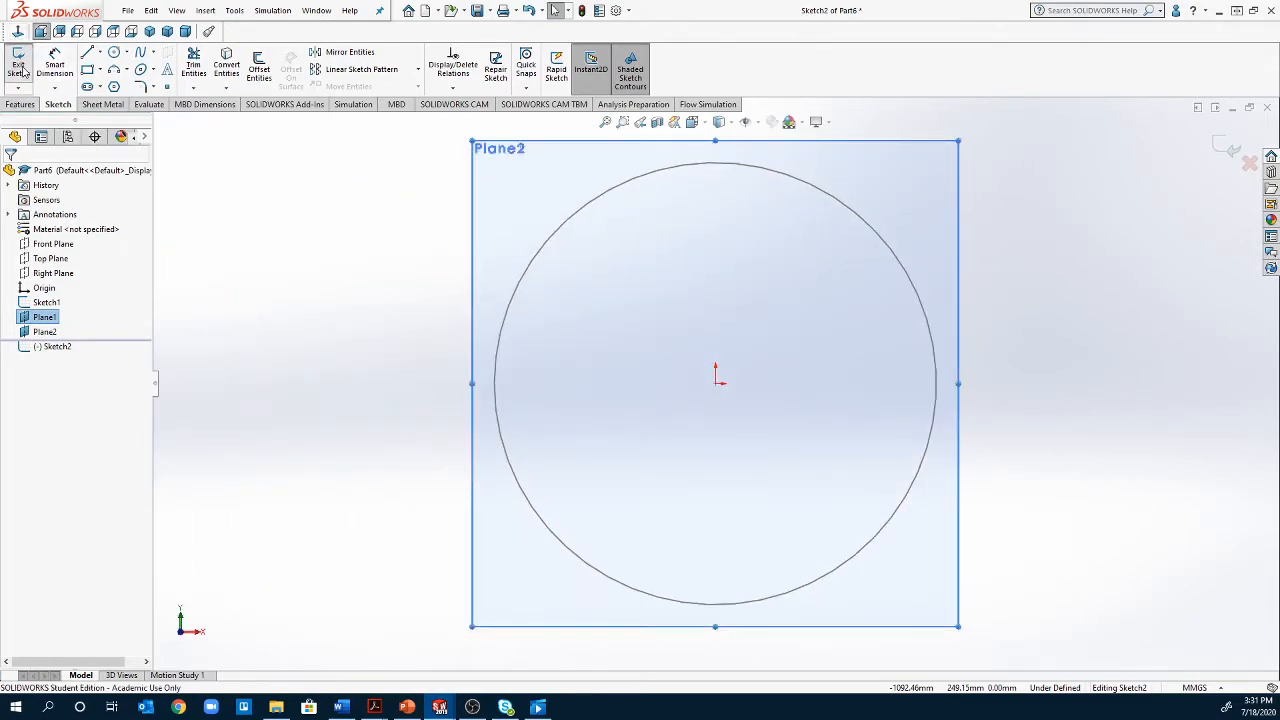
pyautogui.click(113, 87)
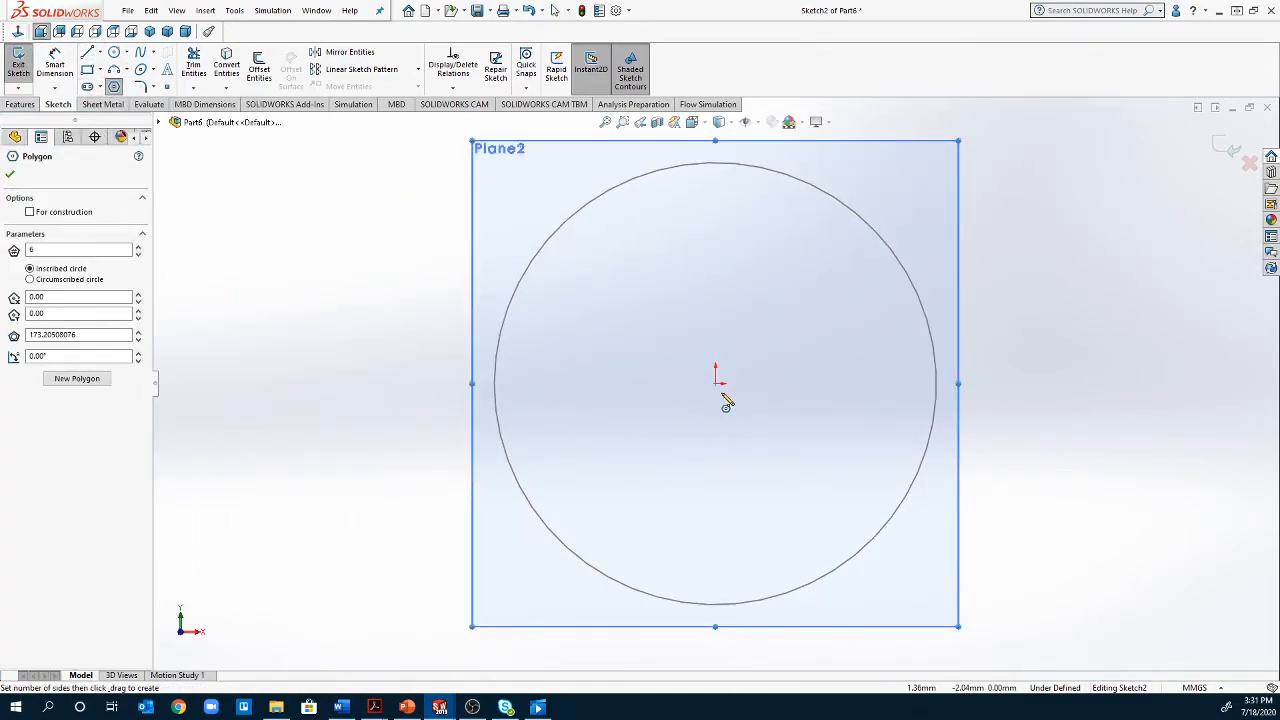
pyautogui.click(716, 381)
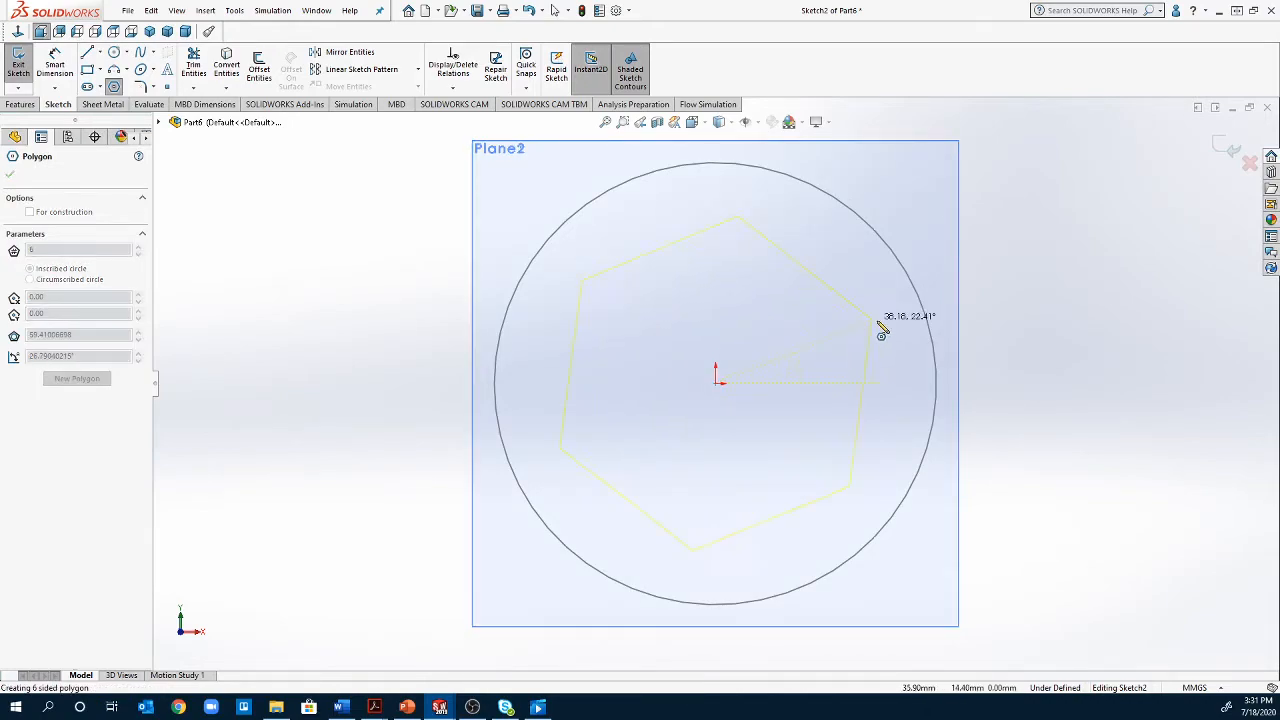
pyautogui.click(906, 276)
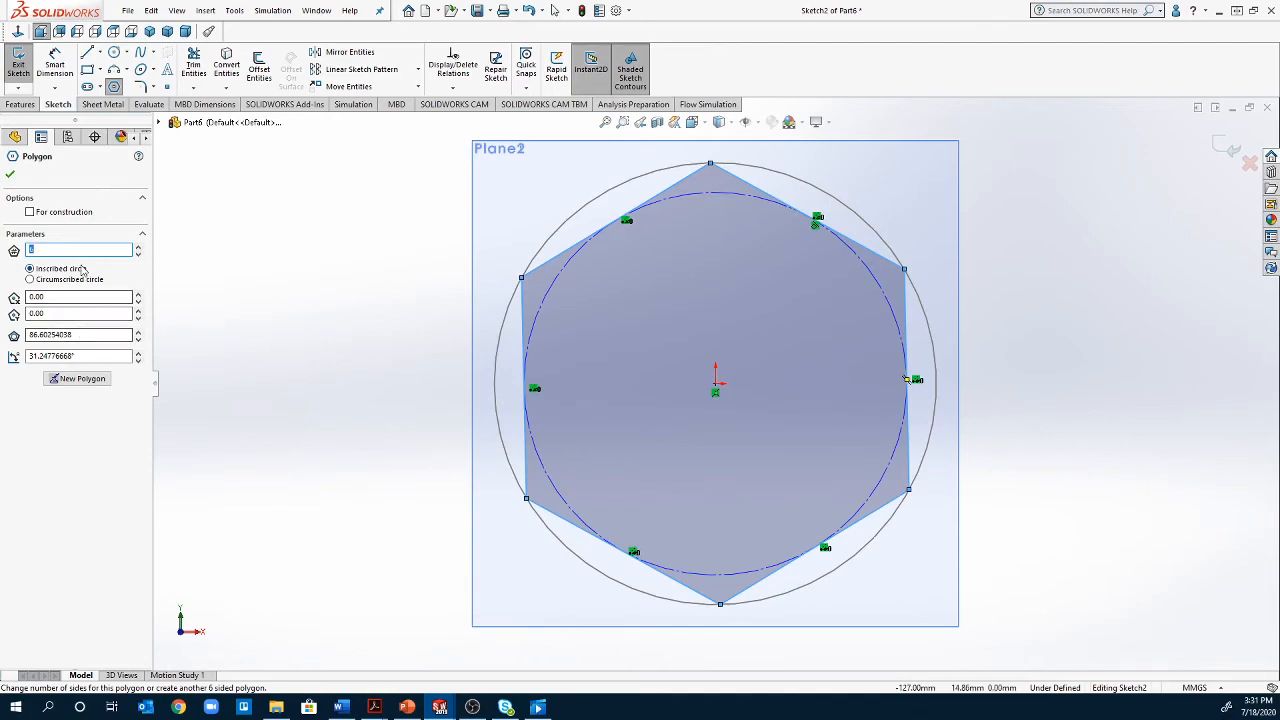
# Change the polygon on Plane1 to 8 sides and finish the Polygon command
pyautogui.click(139, 245)
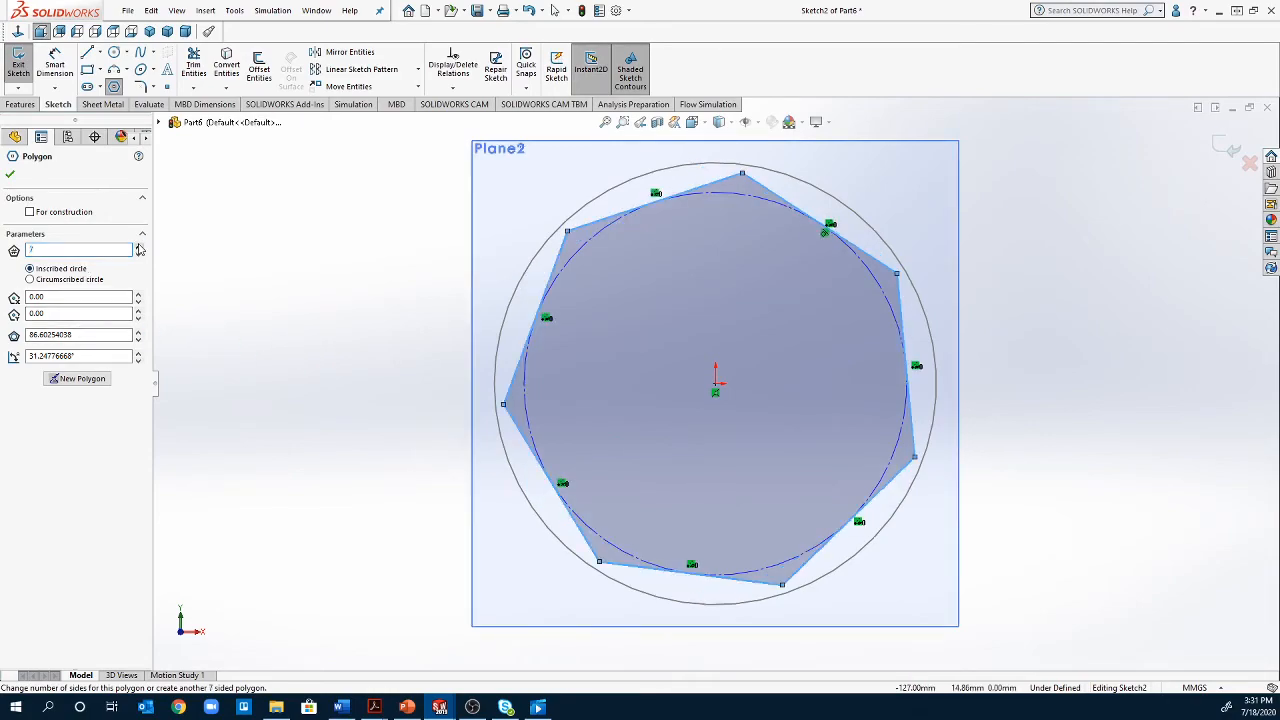
pyautogui.click(139, 245)
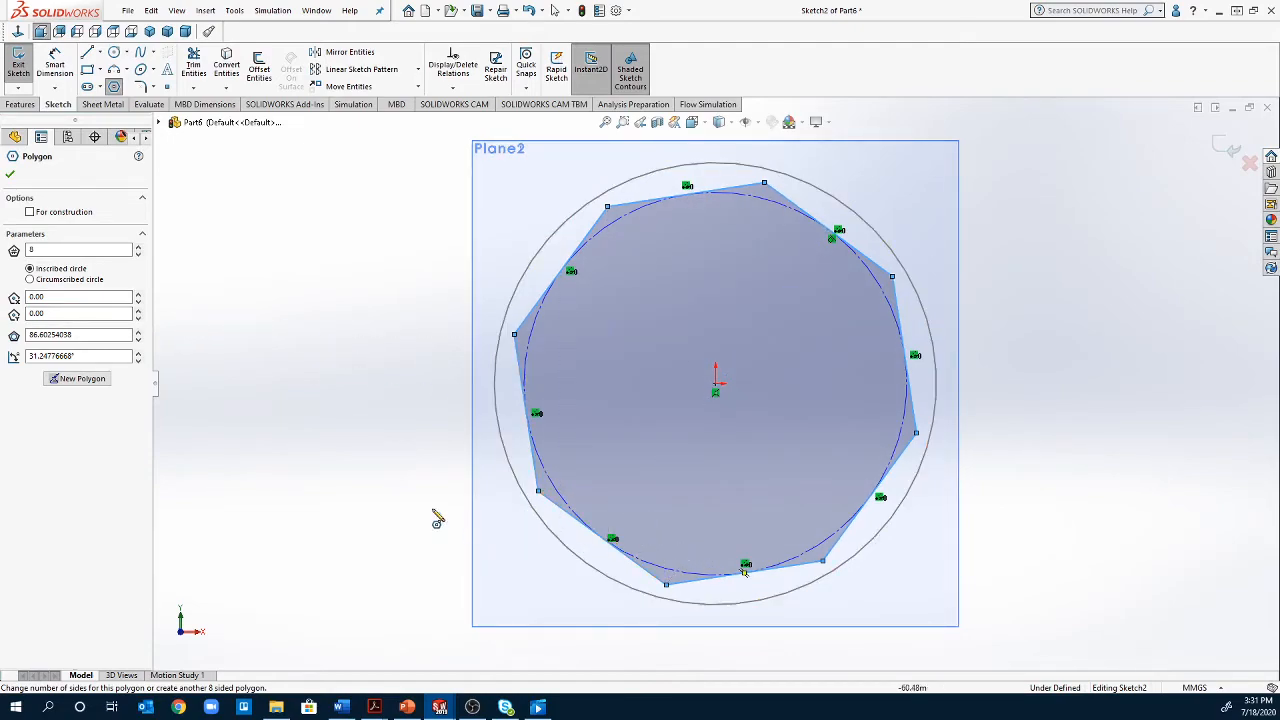
pyautogui.click(11, 175)
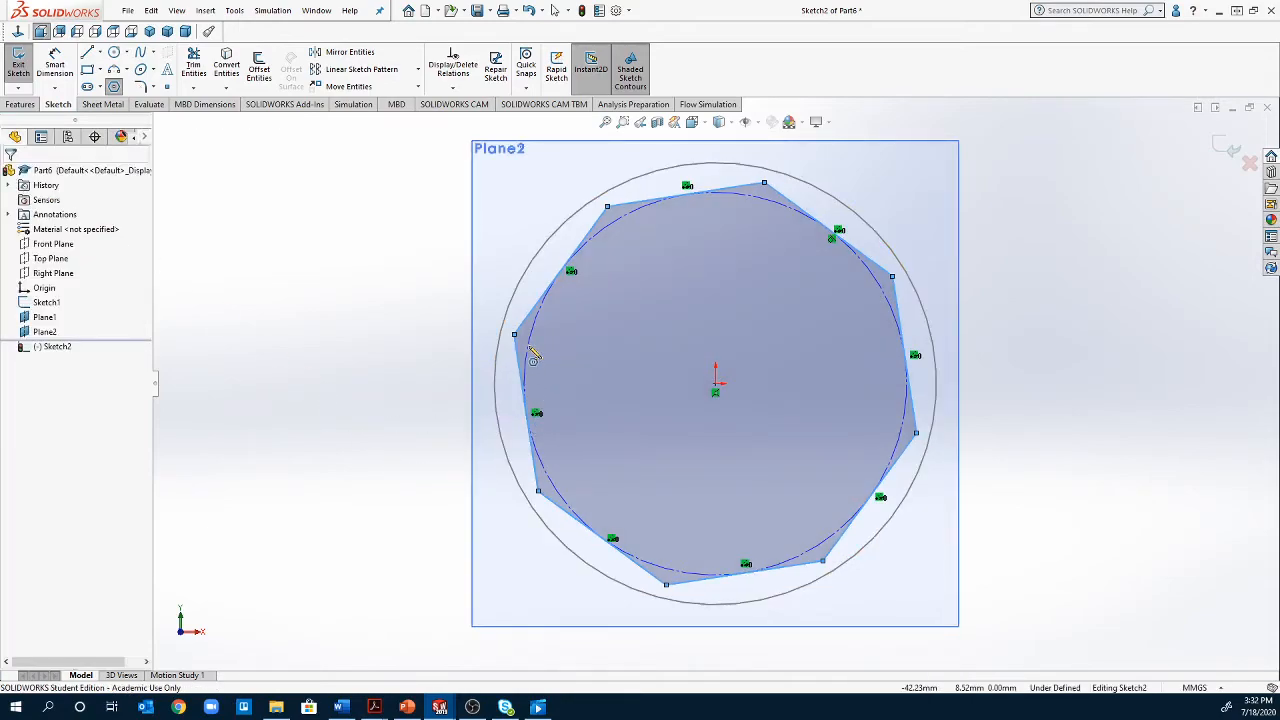
pyautogui.press('Escape')
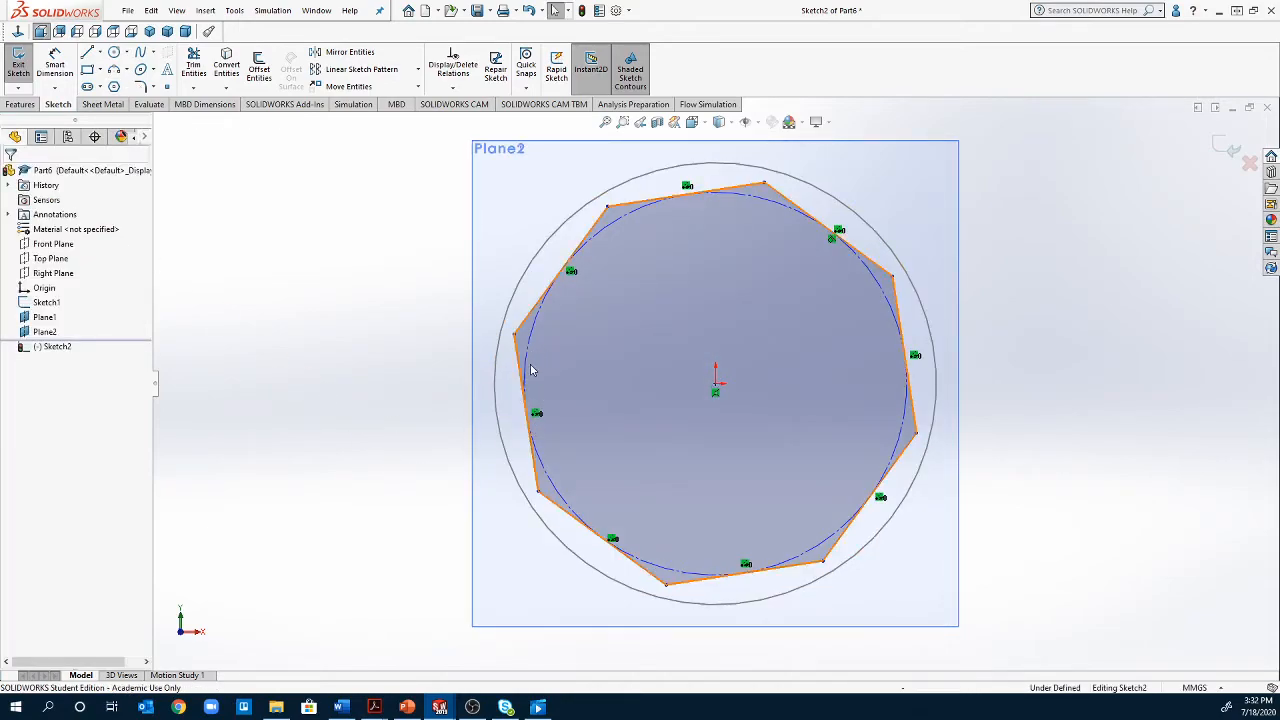
# Make the octagon's inscribed construction circle coradial with the 100 mm circle of the first sketch
pyautogui.click(513, 298)
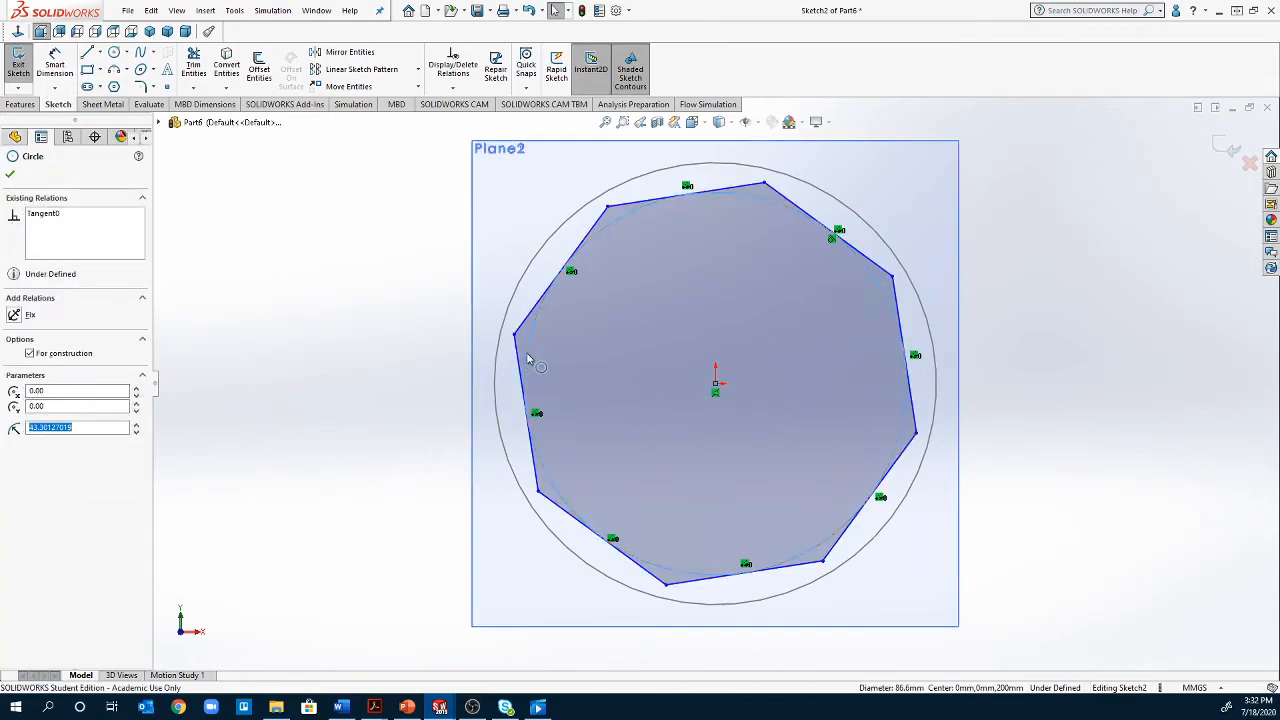
pyautogui.keyDown('ctrl'); pyautogui.click(515, 296); pyautogui.keyUp('ctrl')
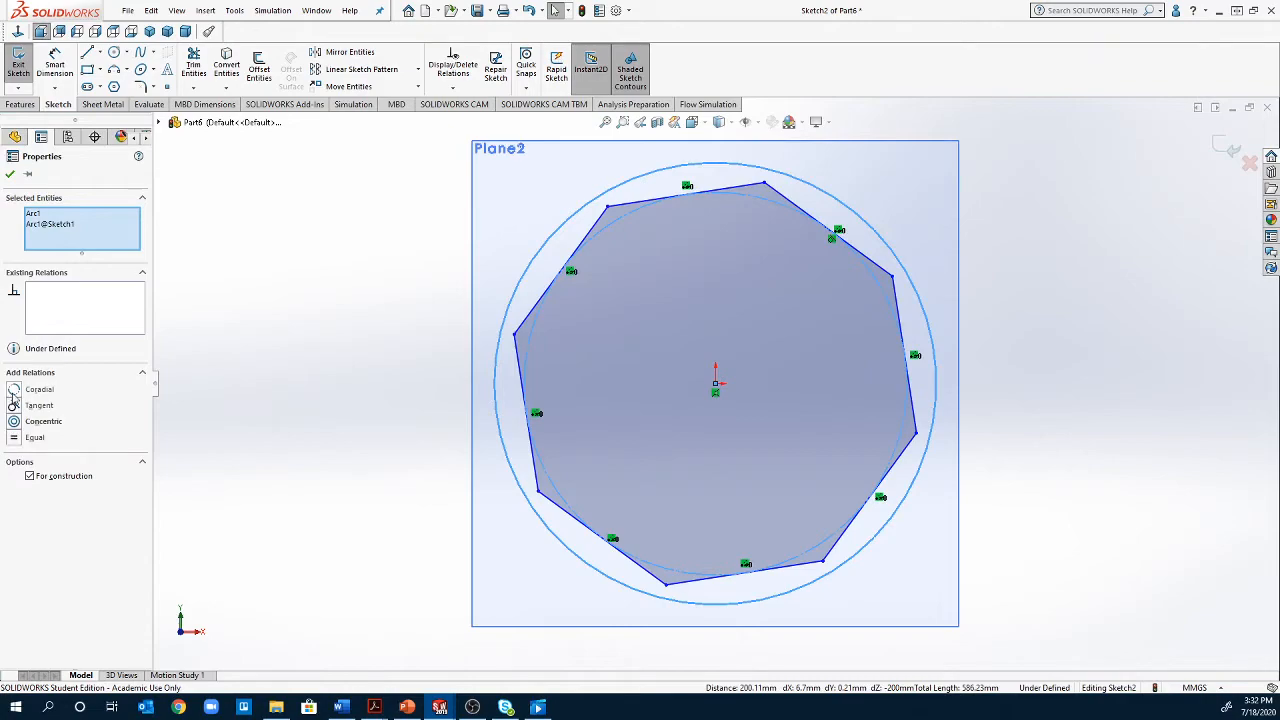
pyautogui.click(13, 391)
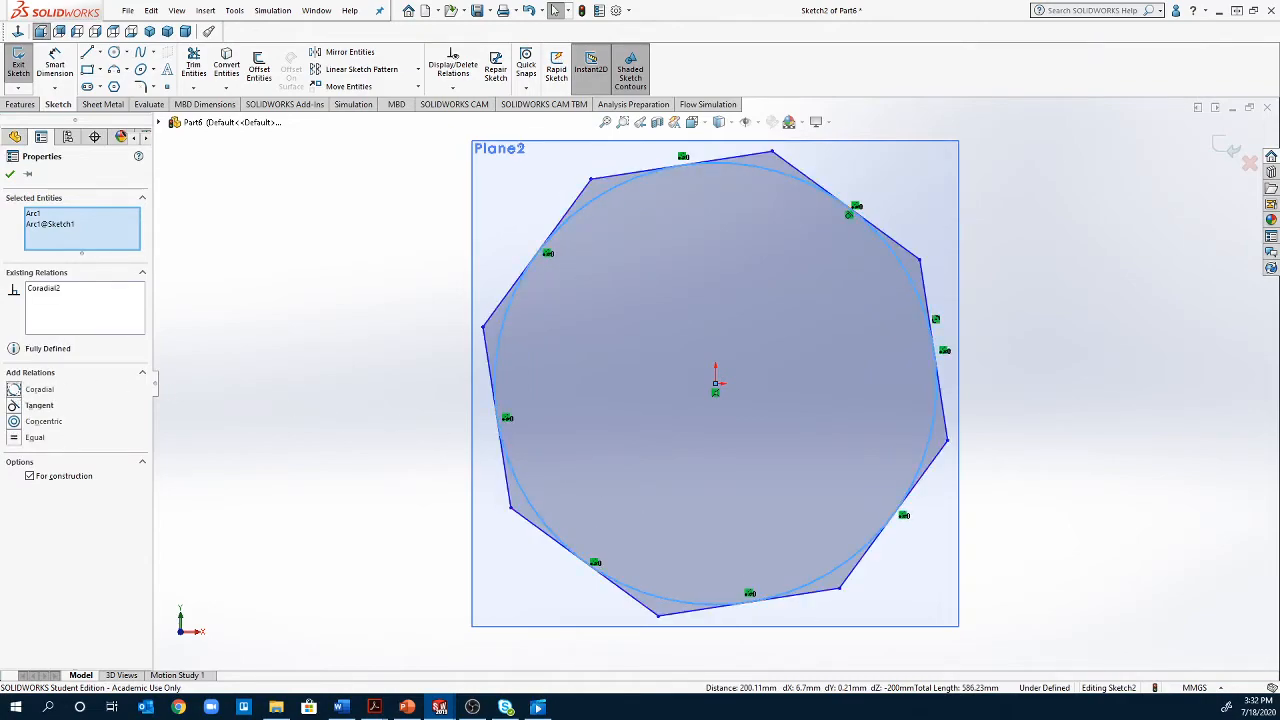
pyautogui.click(1065, 403)
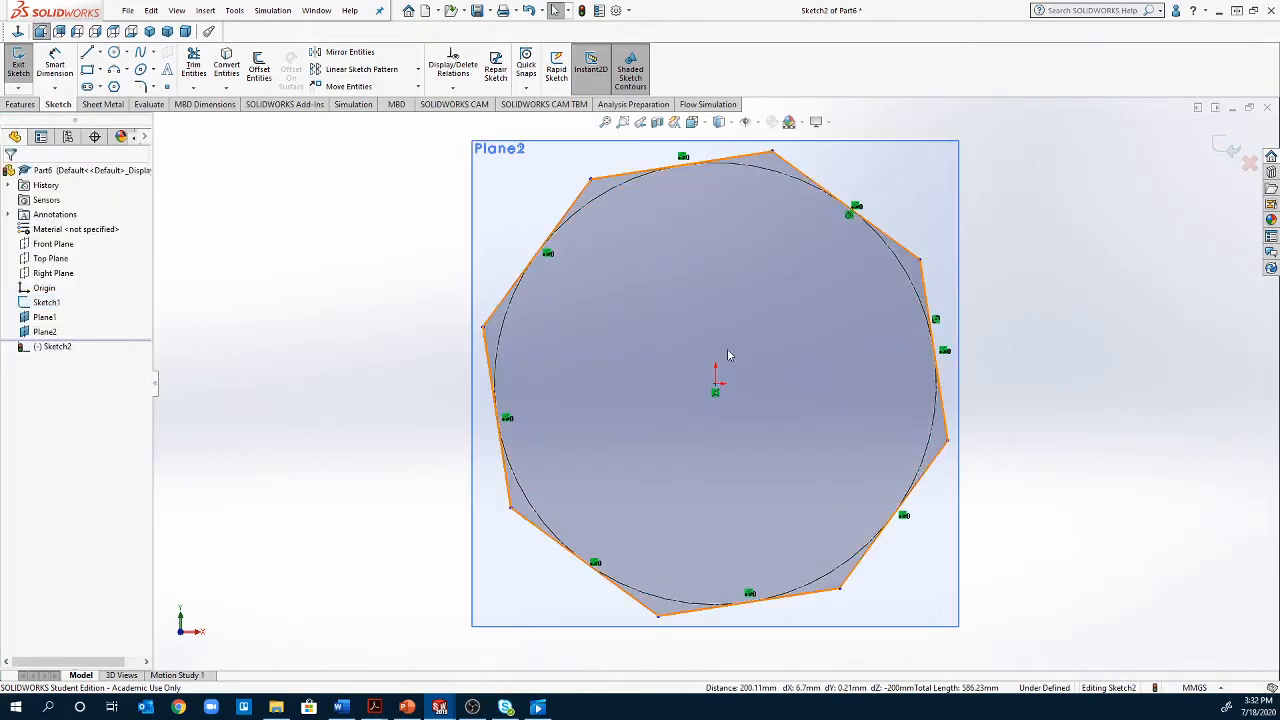
# Align the octagon's upper vertex vertically with its centre point and close the sketch
pyautogui.click(716, 386)
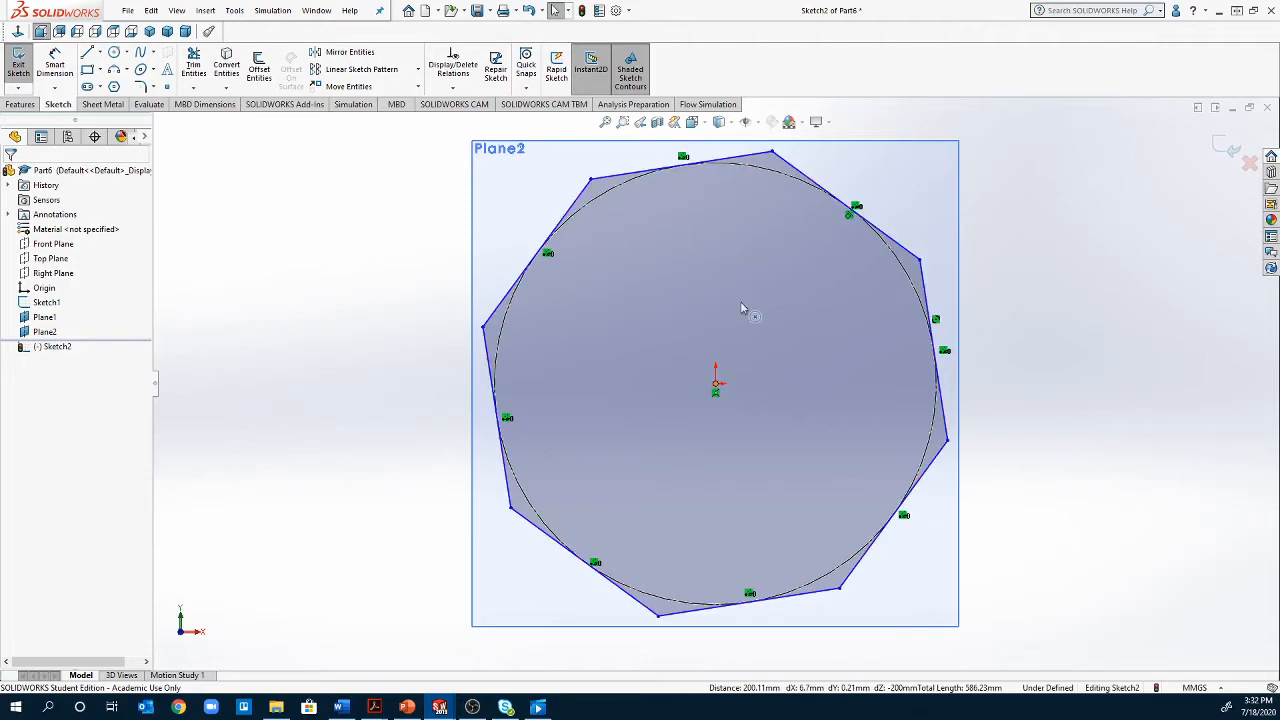
pyautogui.keyDown('ctrl'); pyautogui.click(772, 154); pyautogui.keyUp('ctrl')
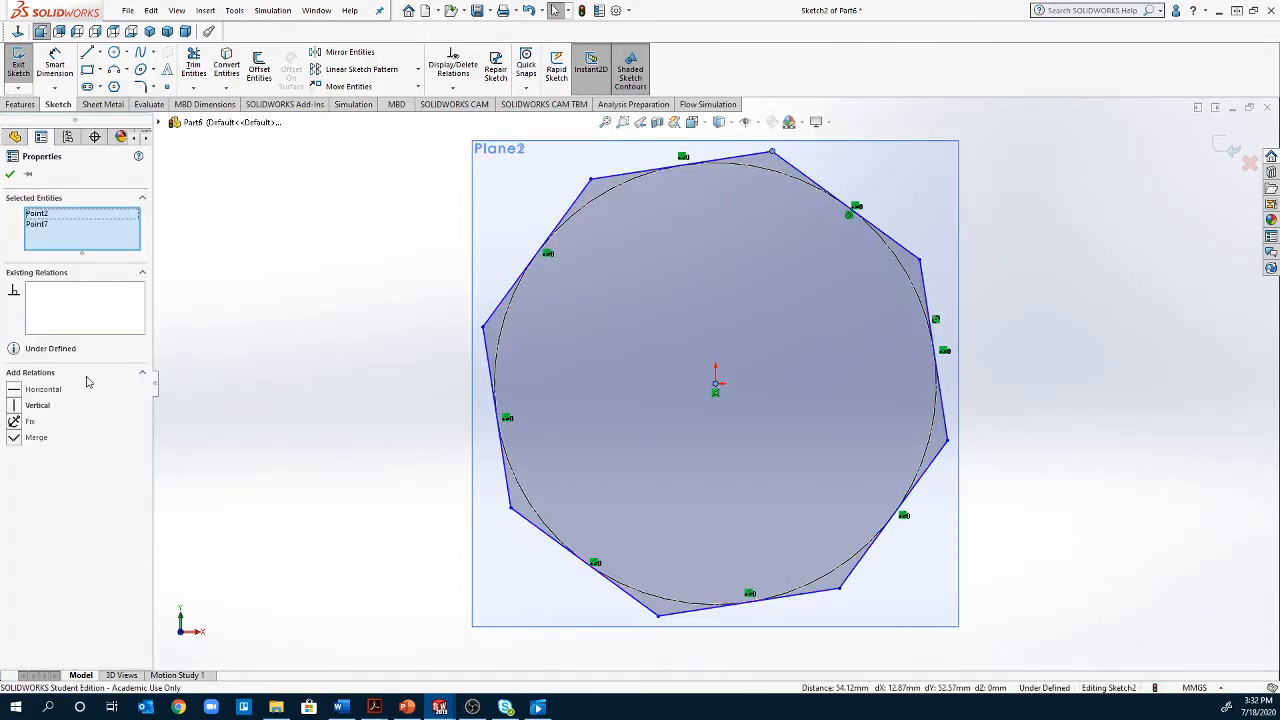
pyautogui.click(13, 405)
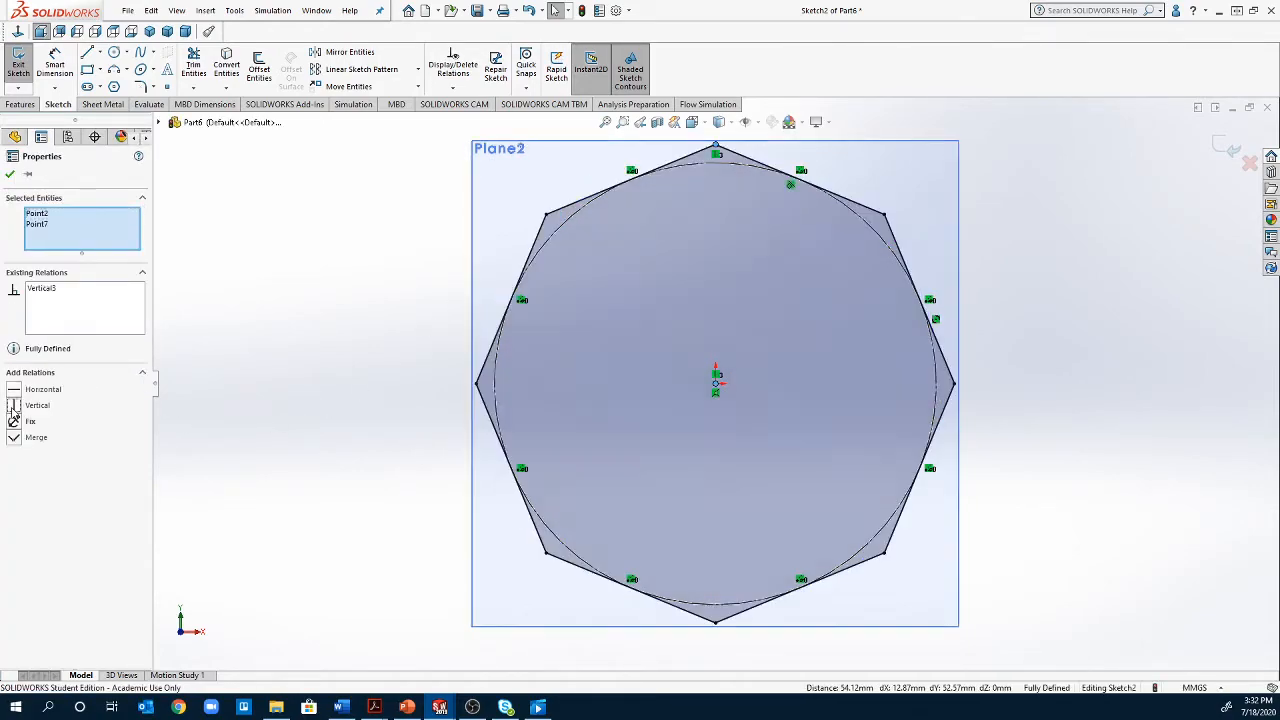
pyautogui.click(1145, 470)
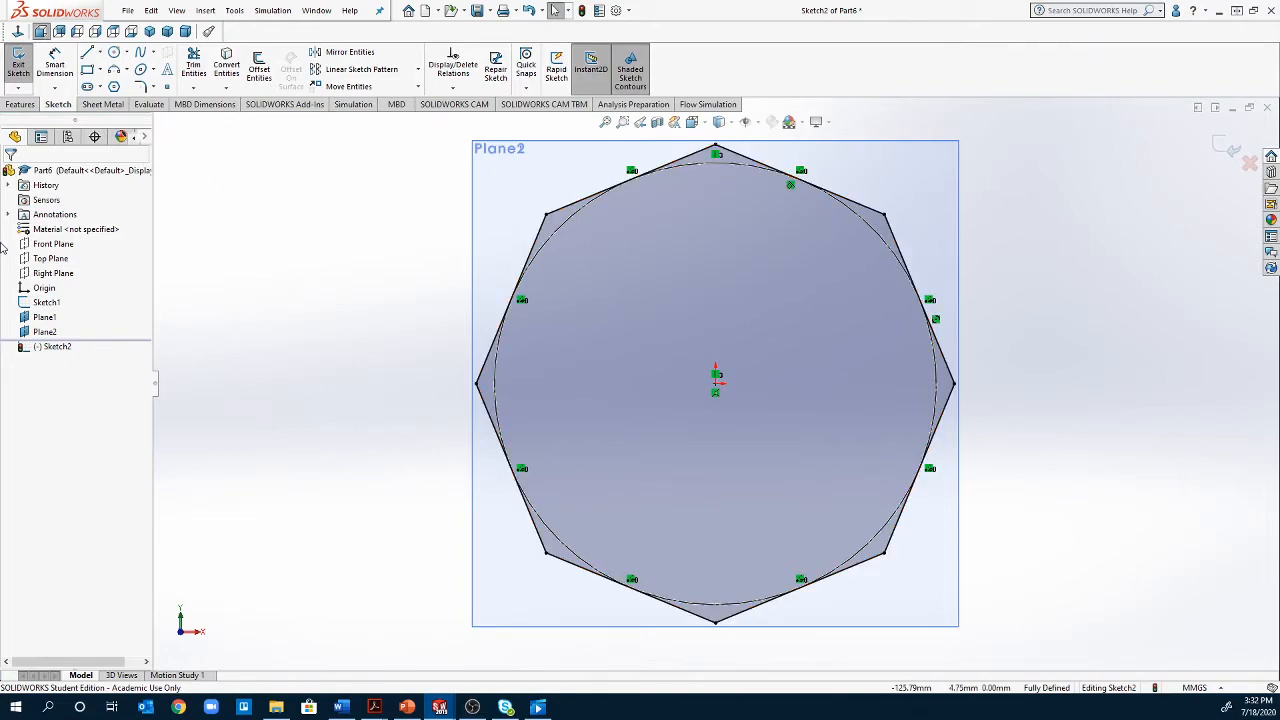
pyautogui.click(17, 65)
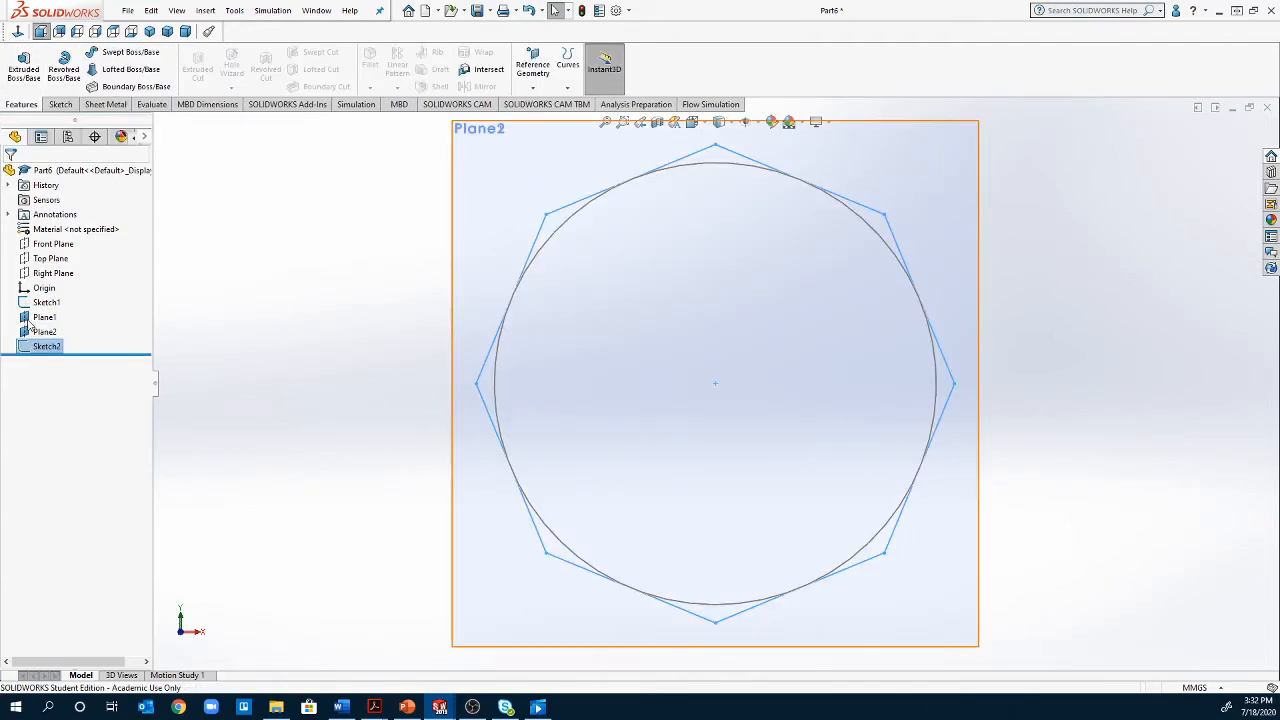
# Reopen the octagon's sketch for editing and view it face-on
pyautogui.moveTo(400, 391)
pyautogui.mouseDown(button='middle')
pyautogui.moveTo(451, 380)
pyautogui.moveTo(400, 380)
pyautogui.moveTo(440, 387)
pyautogui.mouseUp(button='middle')
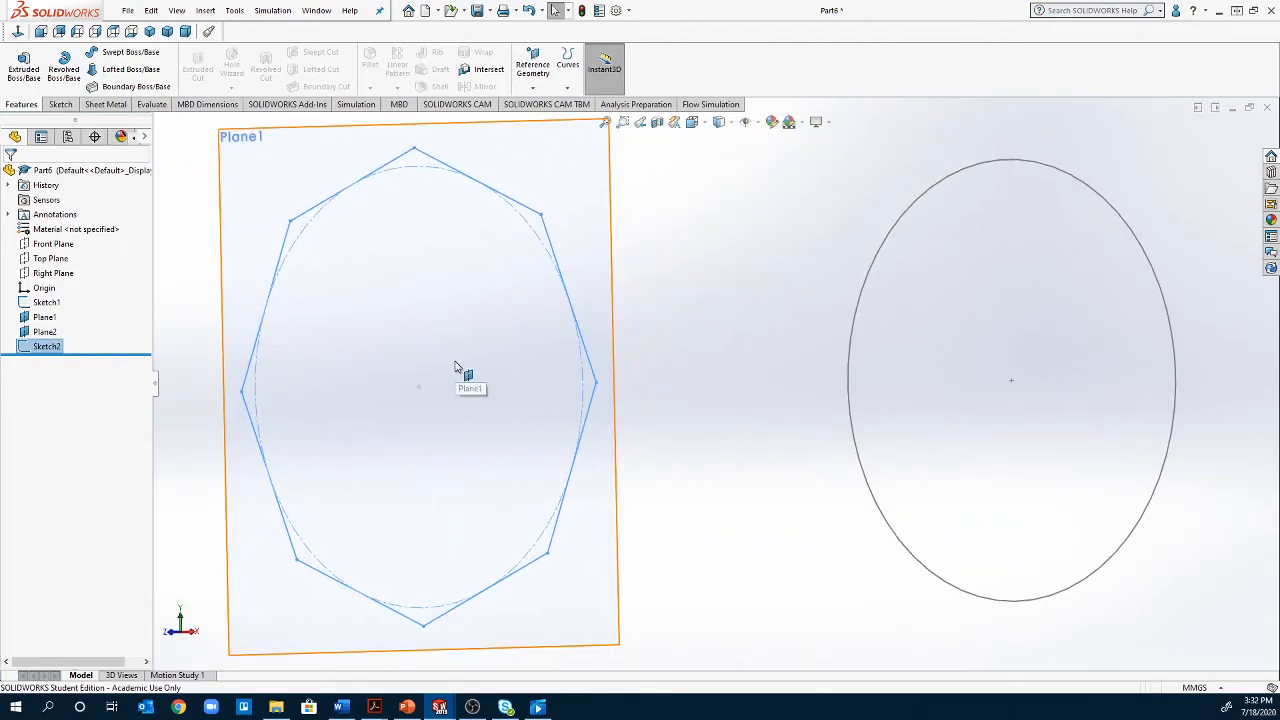
pyautogui.moveTo(727, 352); pyautogui.dragTo(780, 349, button='middle')
pyautogui.rightClick(58, 345)
pyautogui.click(77, 289)
pyautogui.rightClick(47, 347)
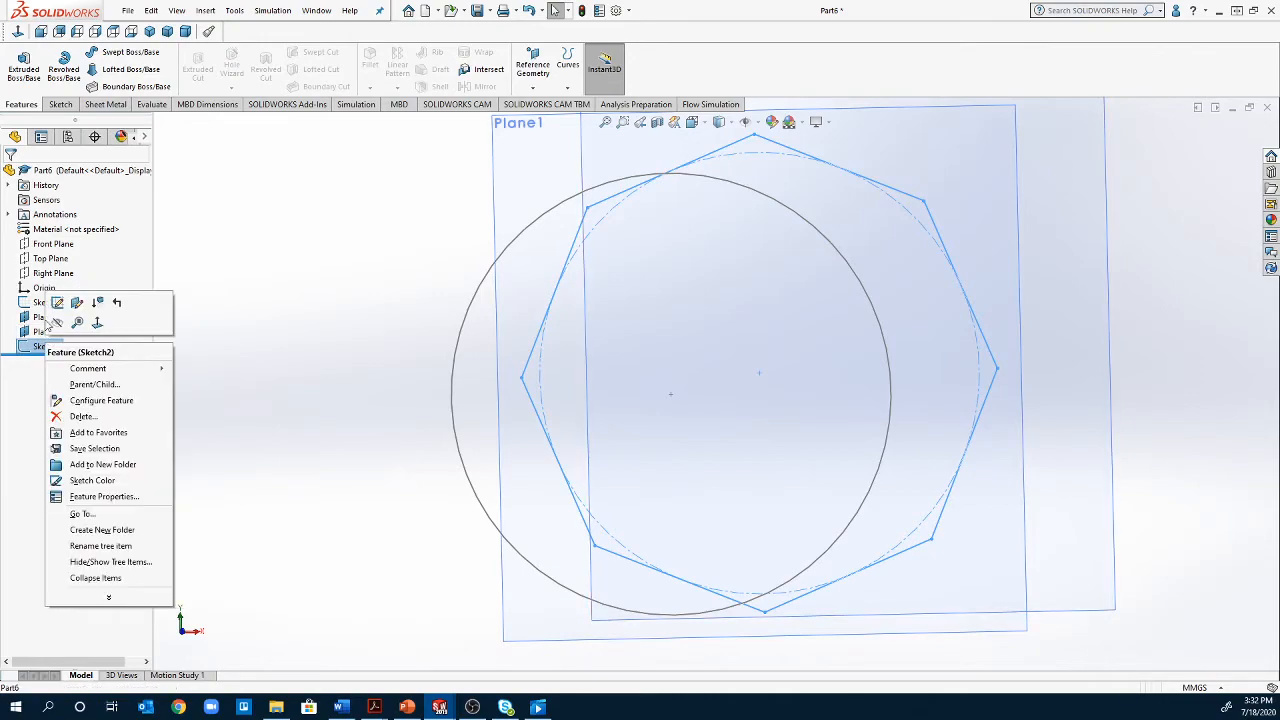
pyautogui.click(54, 320)
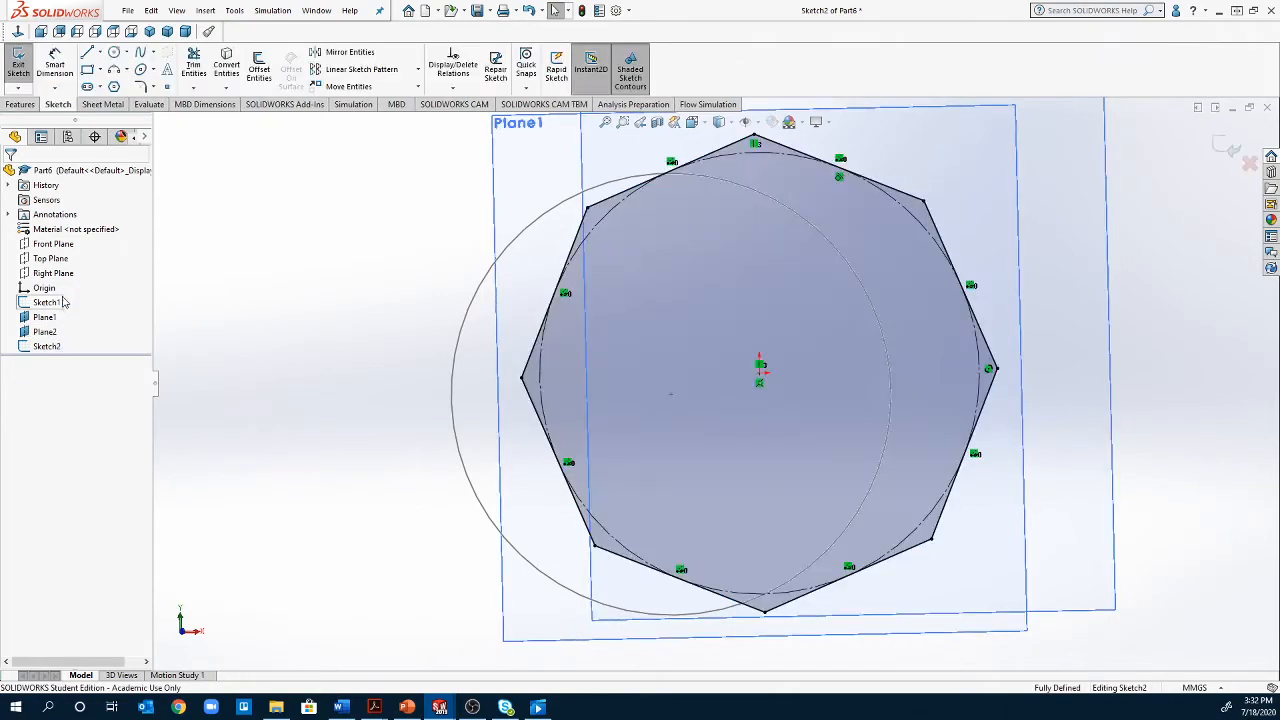
pyautogui.click(17, 31)
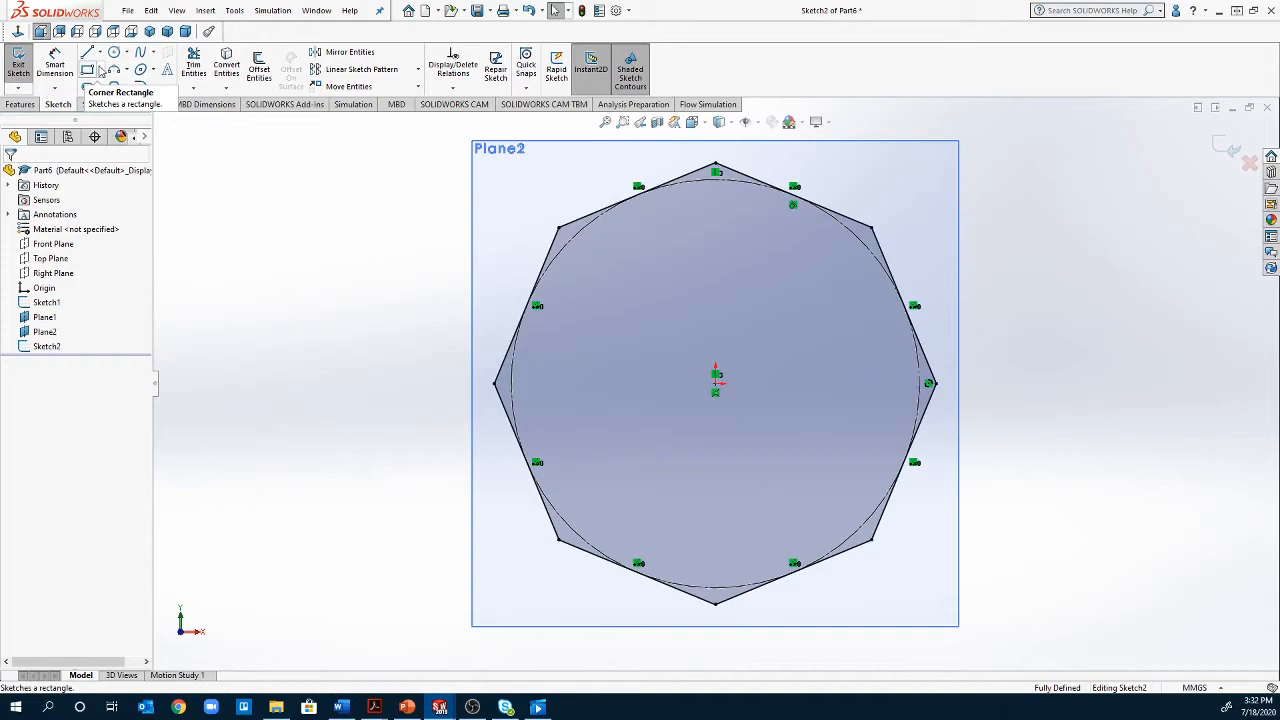
# Draw a centre rectangle about 76.54 mm square from the origin to an octagon vertex and close the sketch
pyautogui.click(100, 70)
pyautogui.click(120, 100)
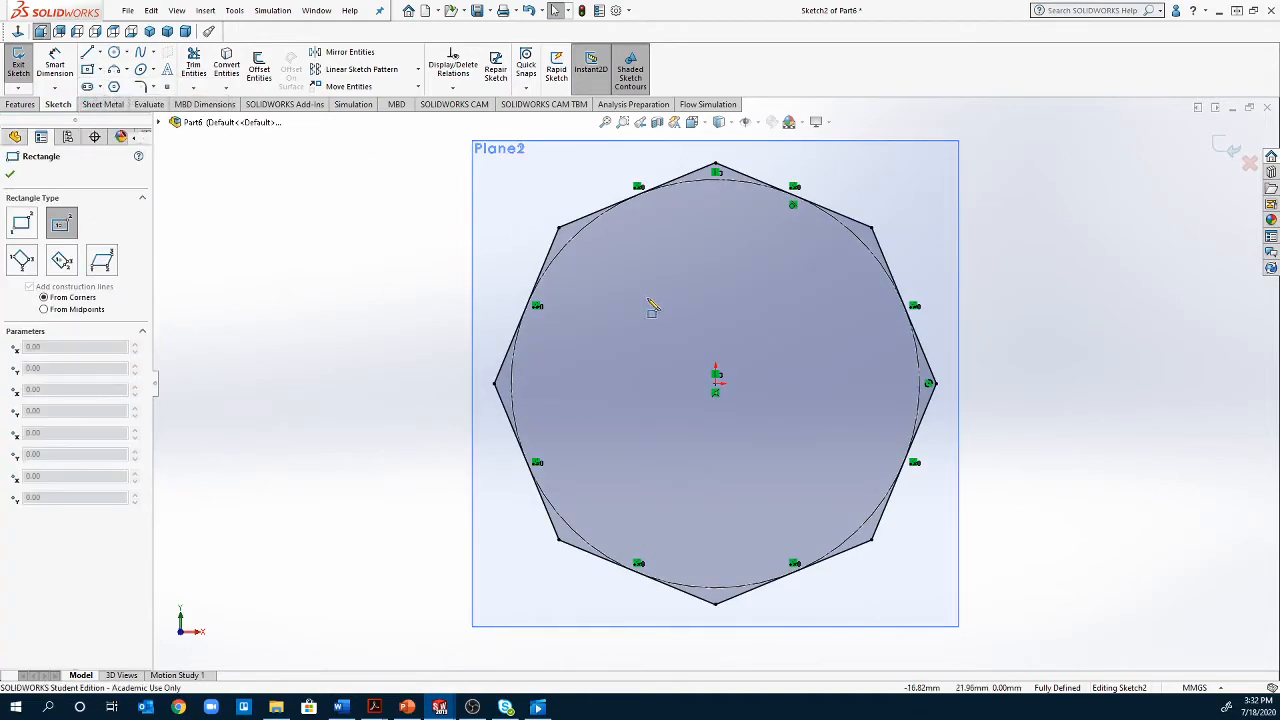
pyautogui.click(716, 384)
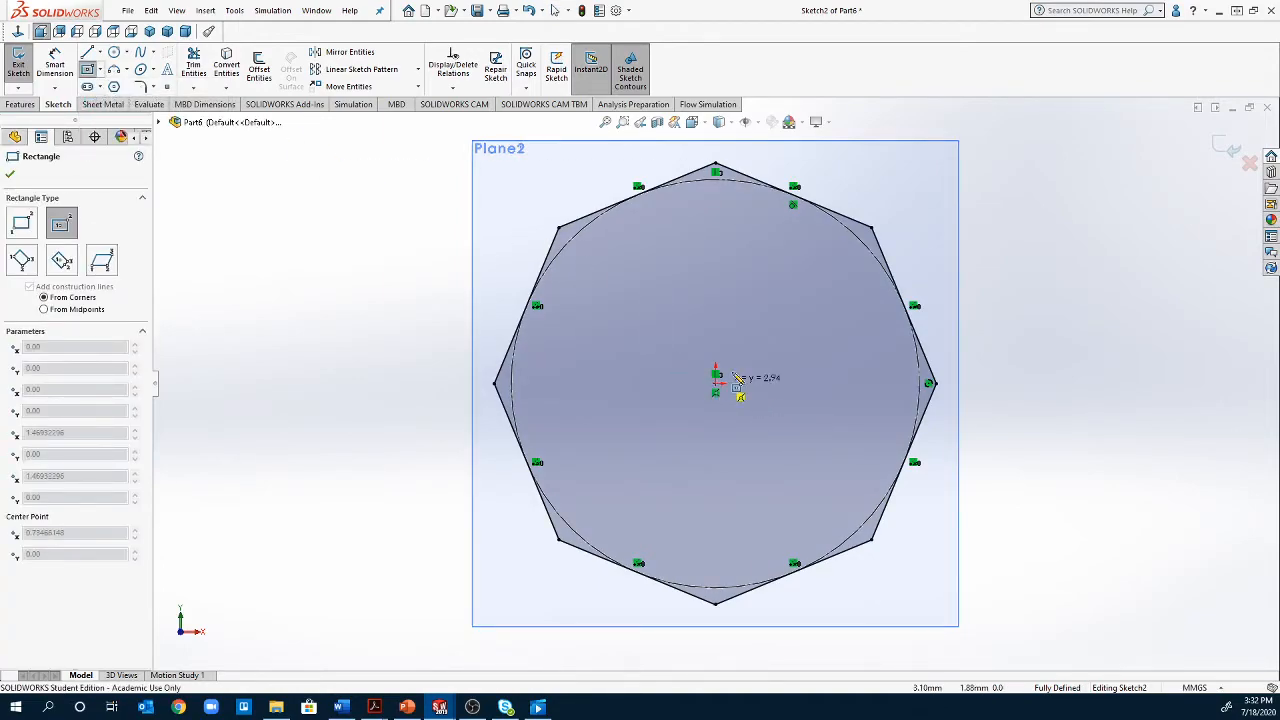
pyautogui.click(872, 229)
pyautogui.press('Escape')
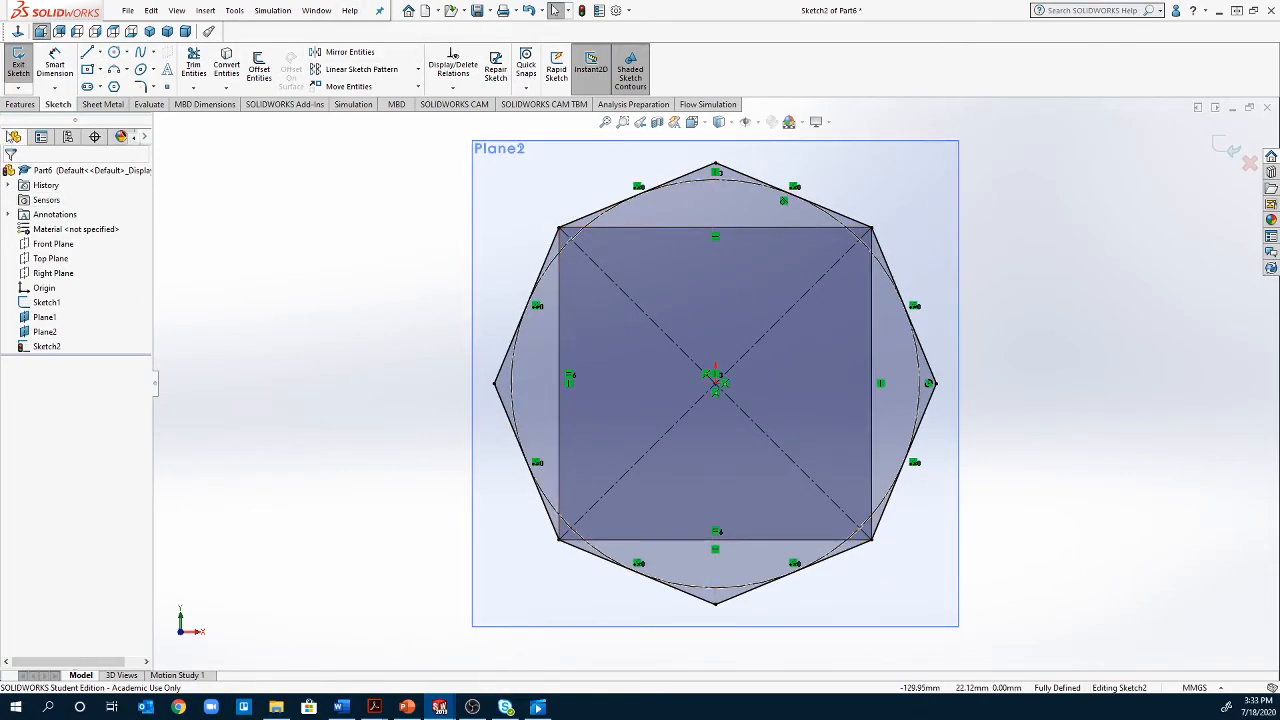
pyautogui.click(18, 68)
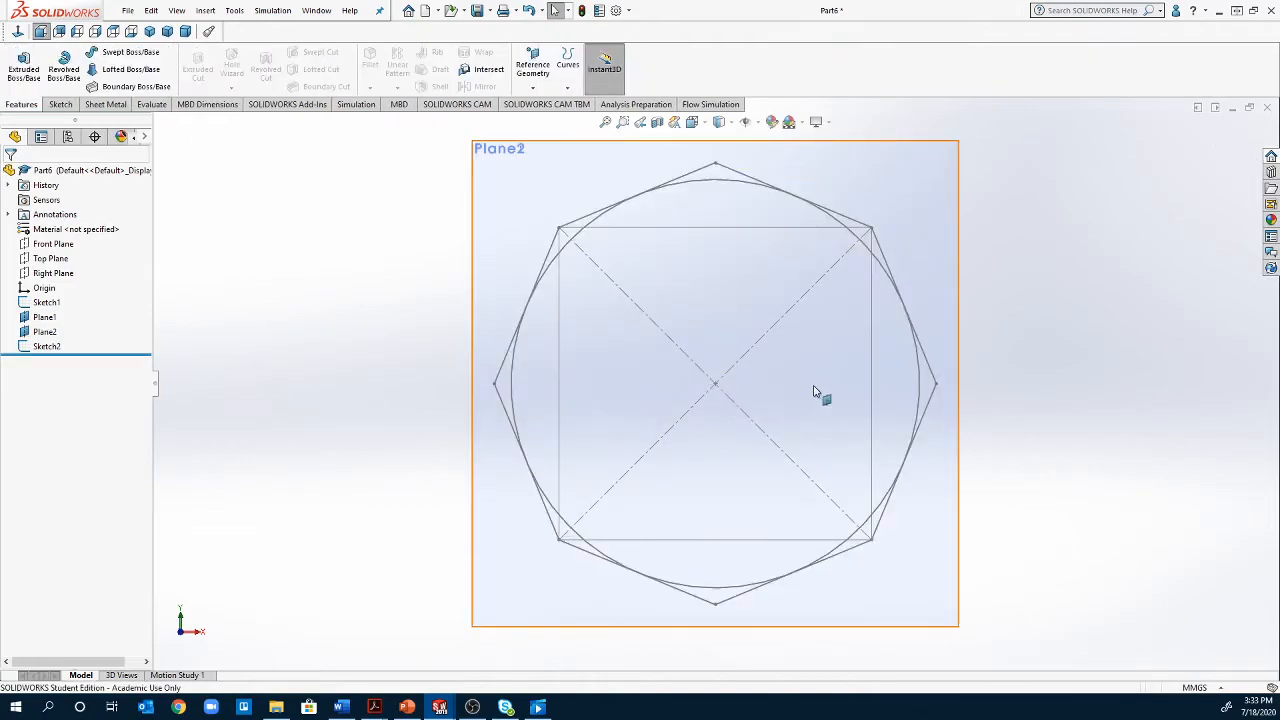
# Undo the closing of the sketch and the square added inside the octagon
pyautogui.moveTo(960, 414)
pyautogui.mouseDown(button='middle')
pyautogui.moveTo(851, 409)
pyautogui.moveTo(660, 431)
pyautogui.moveTo(876, 405)
pyautogui.moveTo(977, 423)
pyautogui.moveTo(926, 386)
pyautogui.moveTo(960, 389)
pyautogui.moveTo(937, 371)
pyautogui.mouseUp(button='middle')
pyautogui.press('Escape')
pyautogui.hotkey('ctrl', 'z')
pyautogui.hotkey('ctrl', 'z')
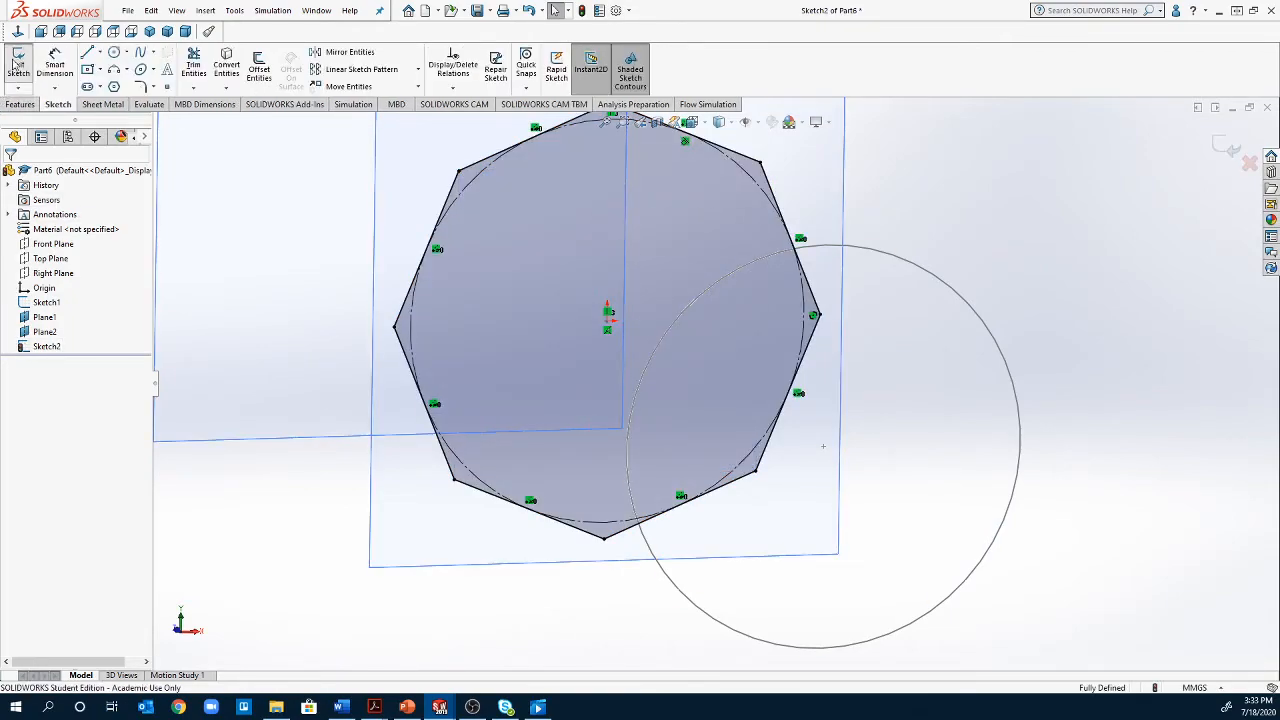
# Close the octagon's sketch, and on Plane2 sketch a centre square about 76.54 mm wide from the origin to an octagon vertex
pyautogui.click(17, 63)
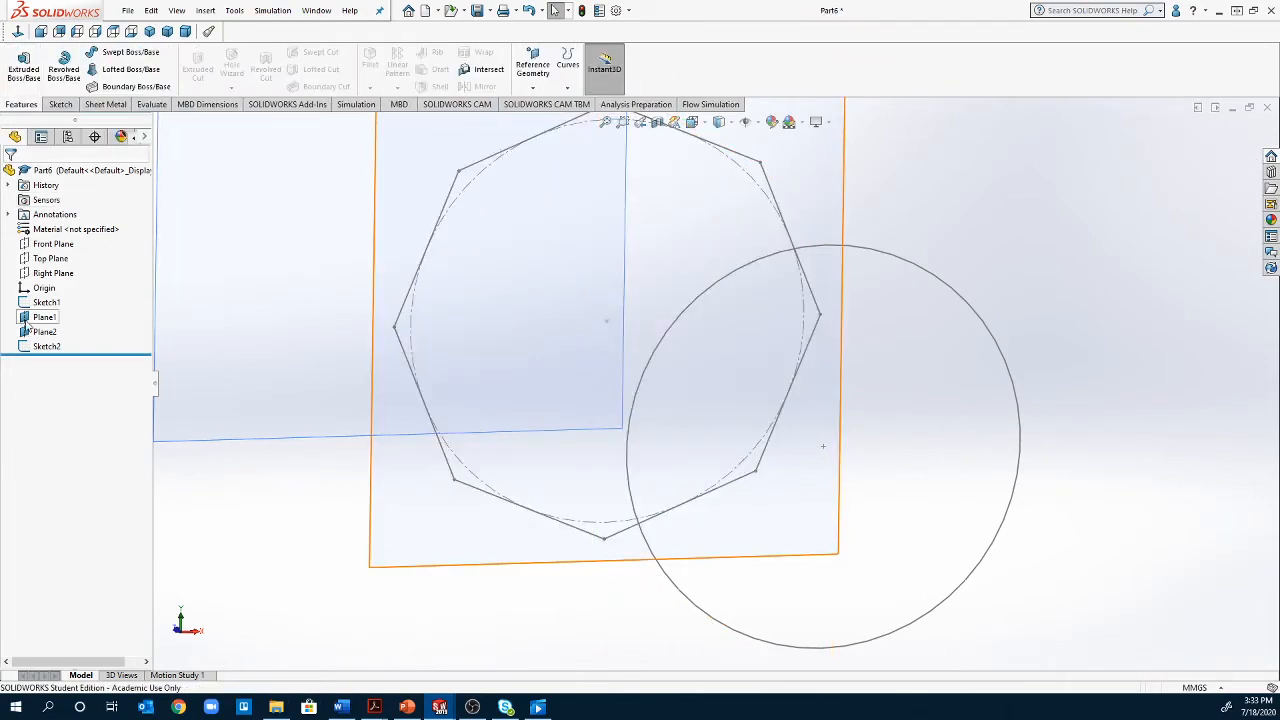
pyautogui.rightClick(42, 331)
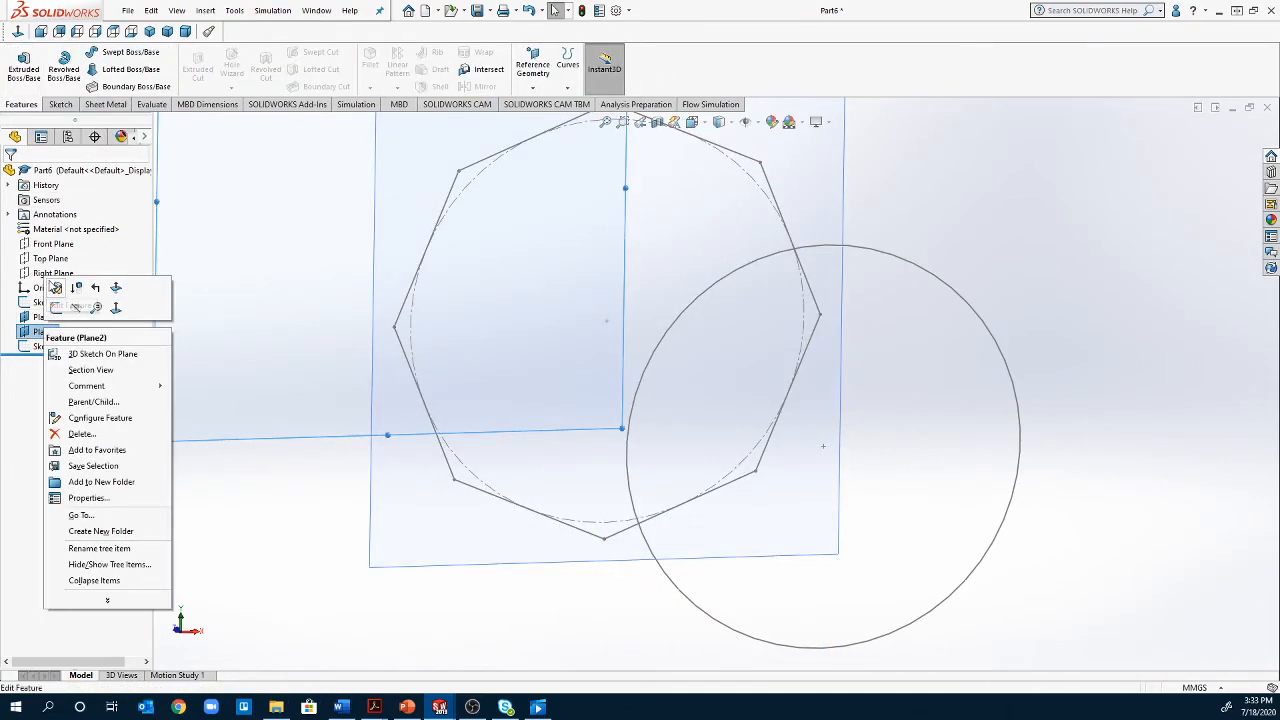
pyautogui.click(56, 307)
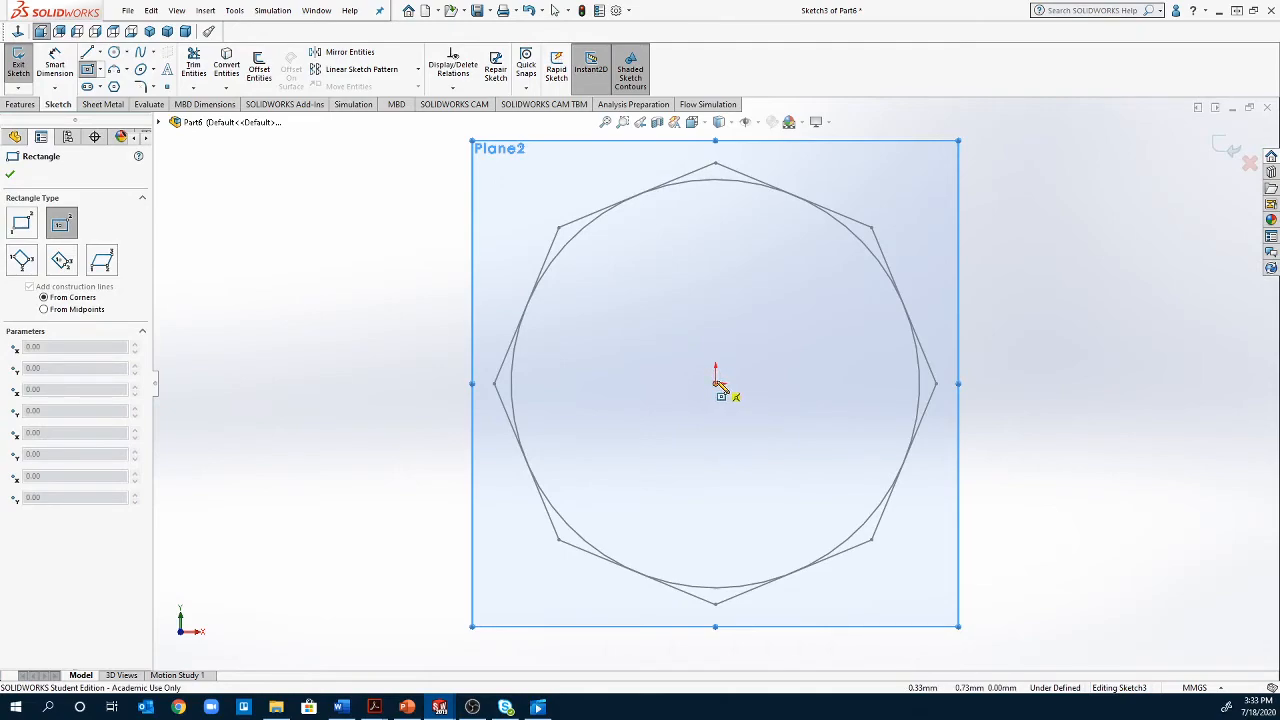
pyautogui.click(715, 383)
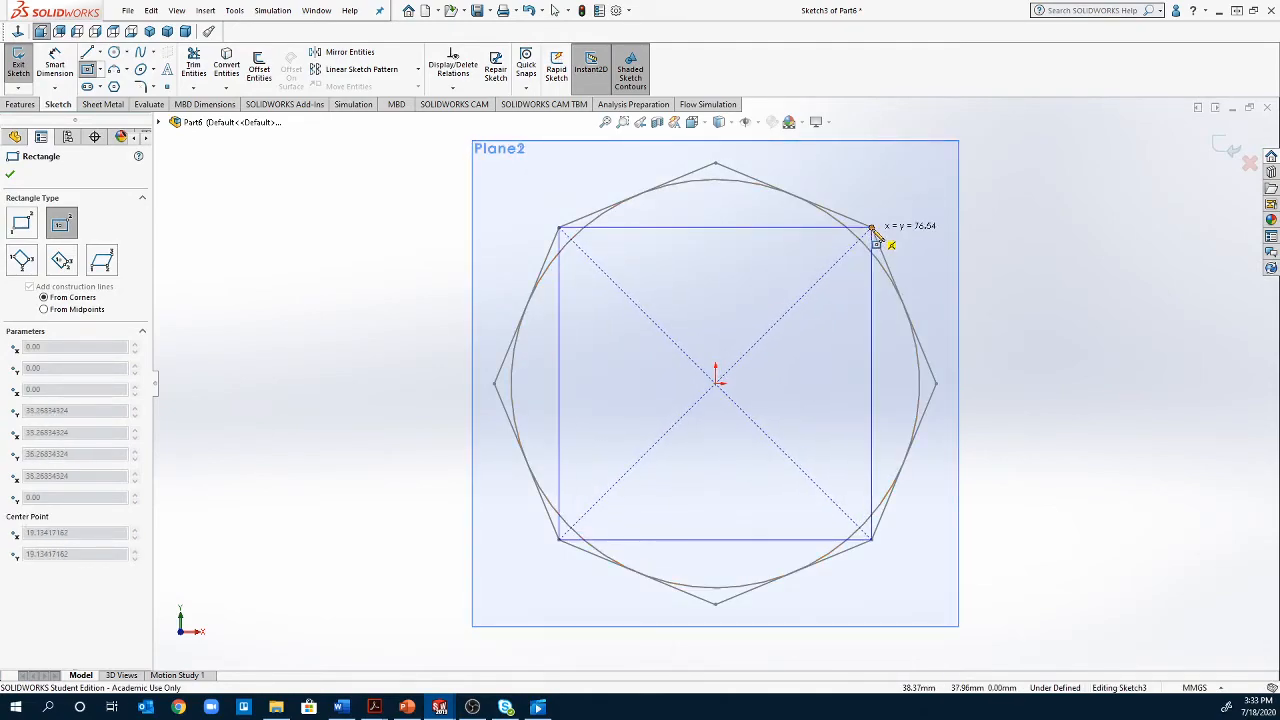
pyautogui.click(872, 228)
pyautogui.press('Escape')
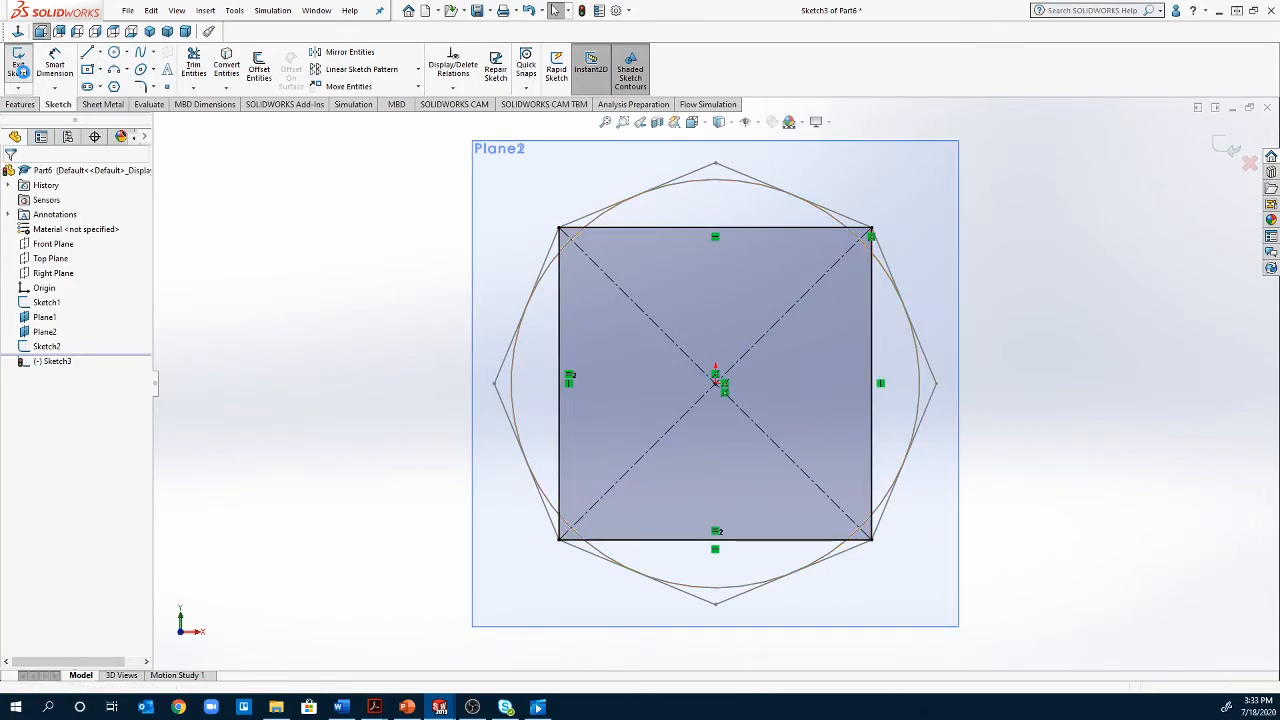
pyautogui.click(20, 72)
# Start a loft with the circle, the octagon and the square as profiles, in that order
pyautogui.moveTo(970, 470); pyautogui.dragTo(851, 500, button='middle')
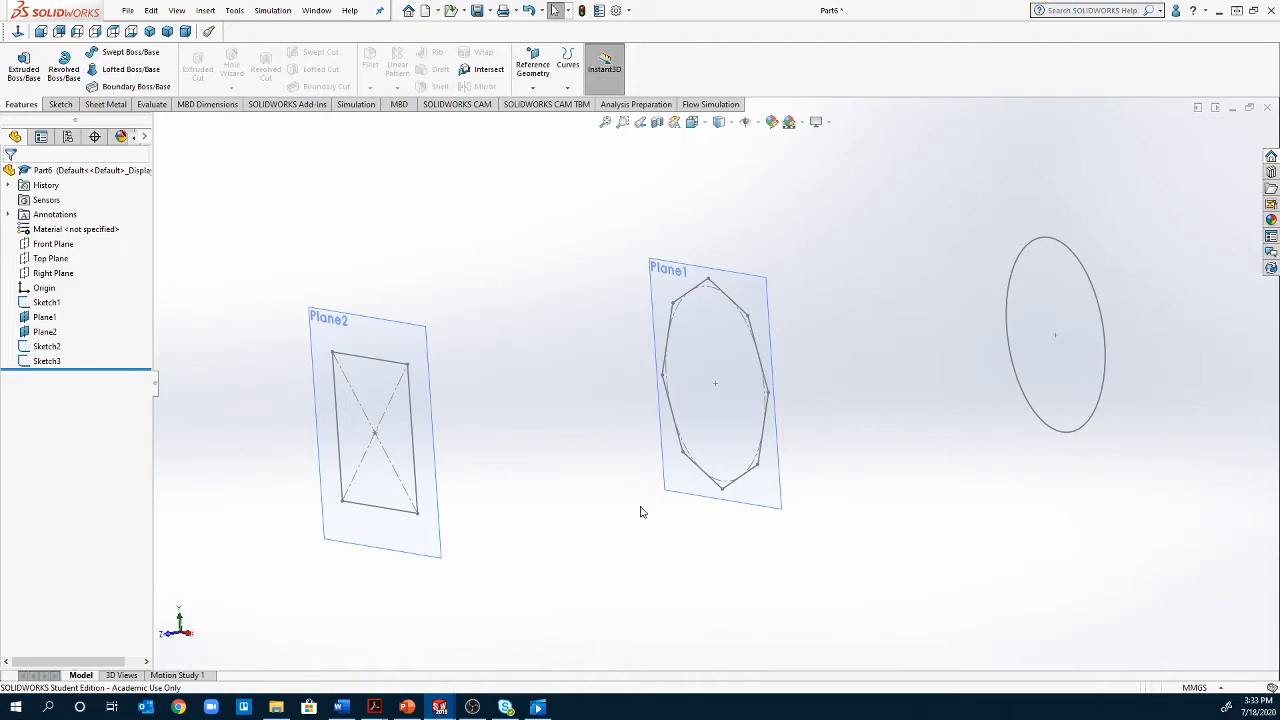
pyautogui.click(118, 70)
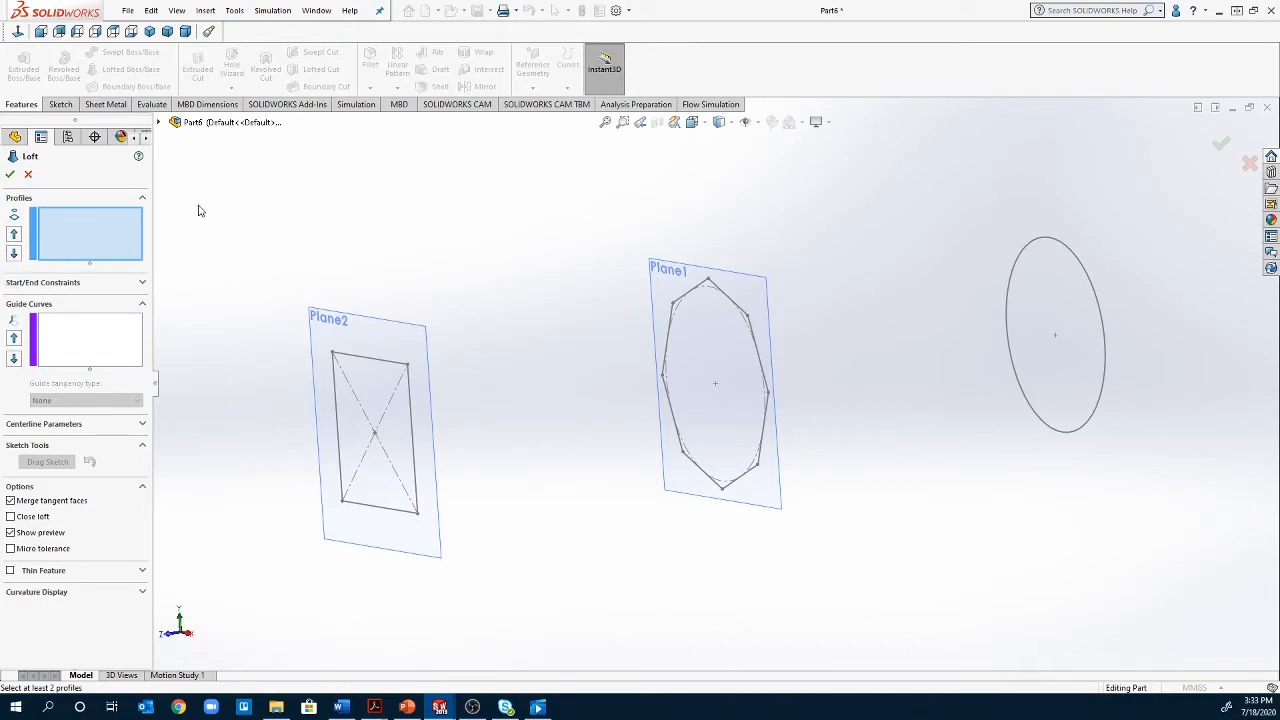
pyautogui.click(1106, 390)
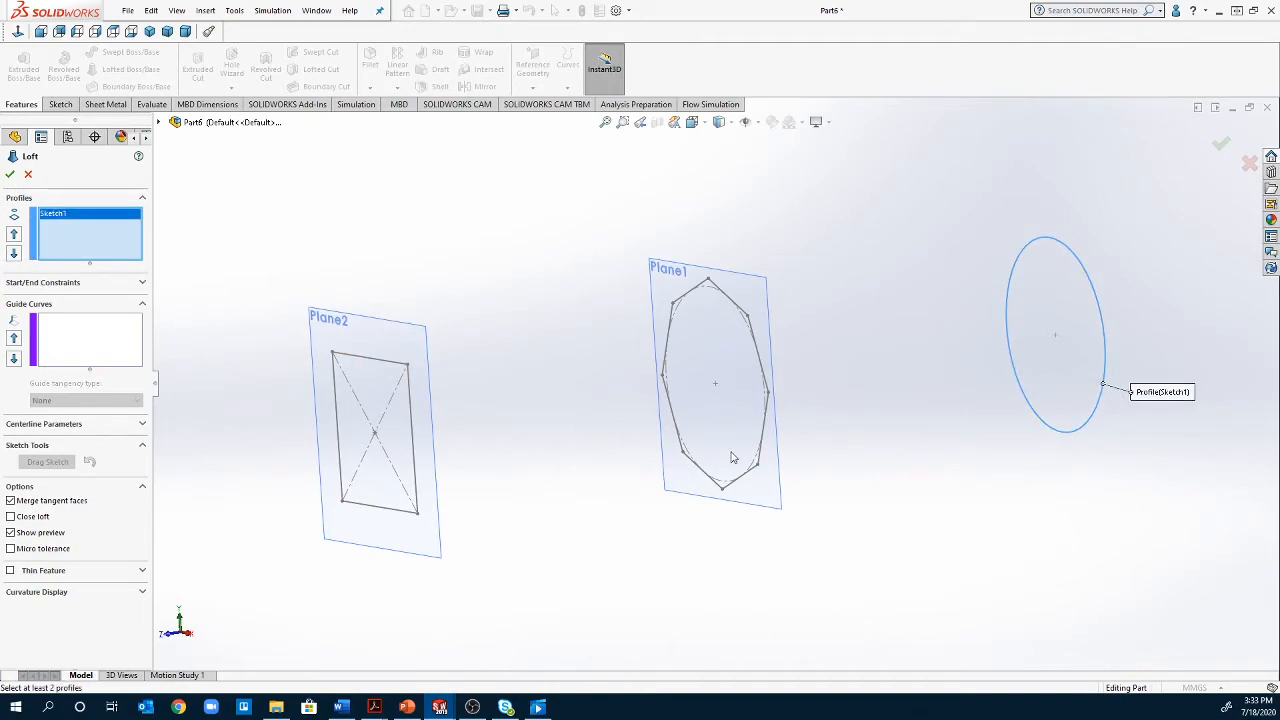
pyautogui.click(769, 398)
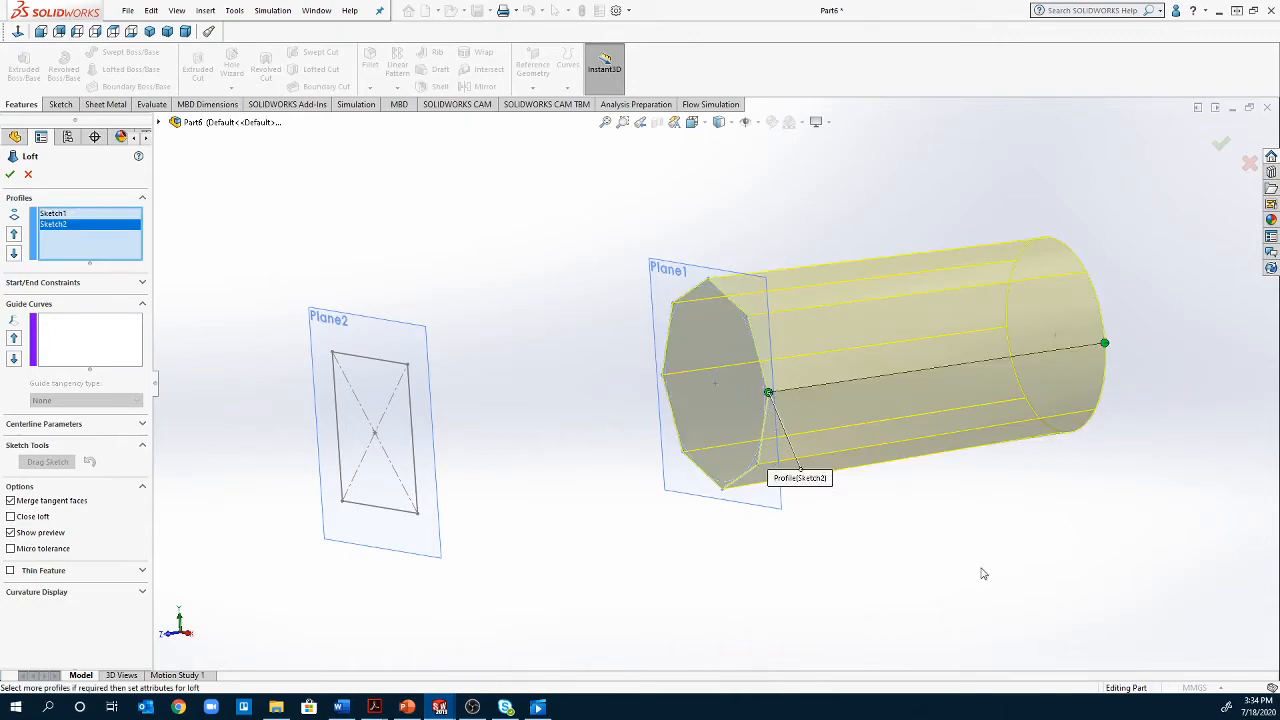
pyautogui.moveTo(1073, 531); pyautogui.dragTo(1129, 560, button='middle')
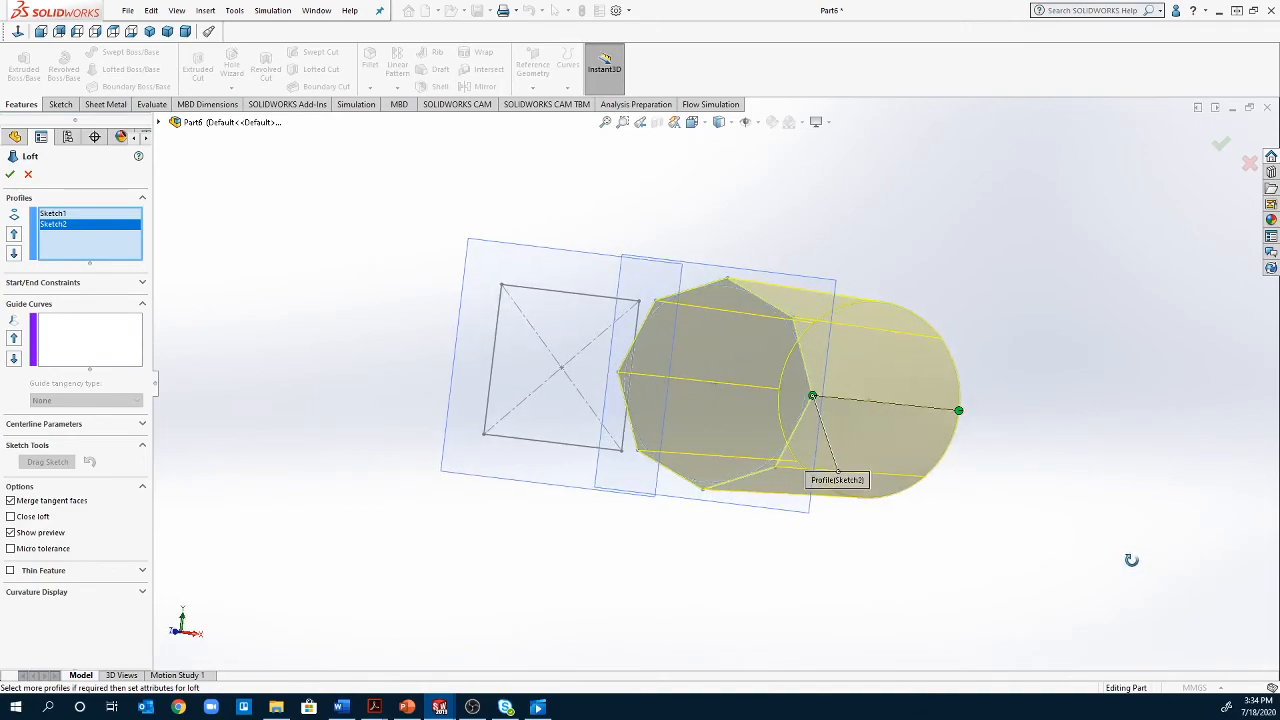
pyautogui.click(620, 455)
# Shift the loft connectors on the octagon and the circle into line with the square's lower corner and create the loft
pyautogui.moveTo(806, 543)
pyautogui.mouseDown(button='middle')
pyautogui.moveTo(688, 542)
pyautogui.moveTo(783, 517)
pyautogui.moveTo(846, 543)
pyautogui.moveTo(743, 518)
pyautogui.moveTo(686, 523)
pyautogui.moveTo(700, 526)
pyautogui.mouseUp(button='middle')
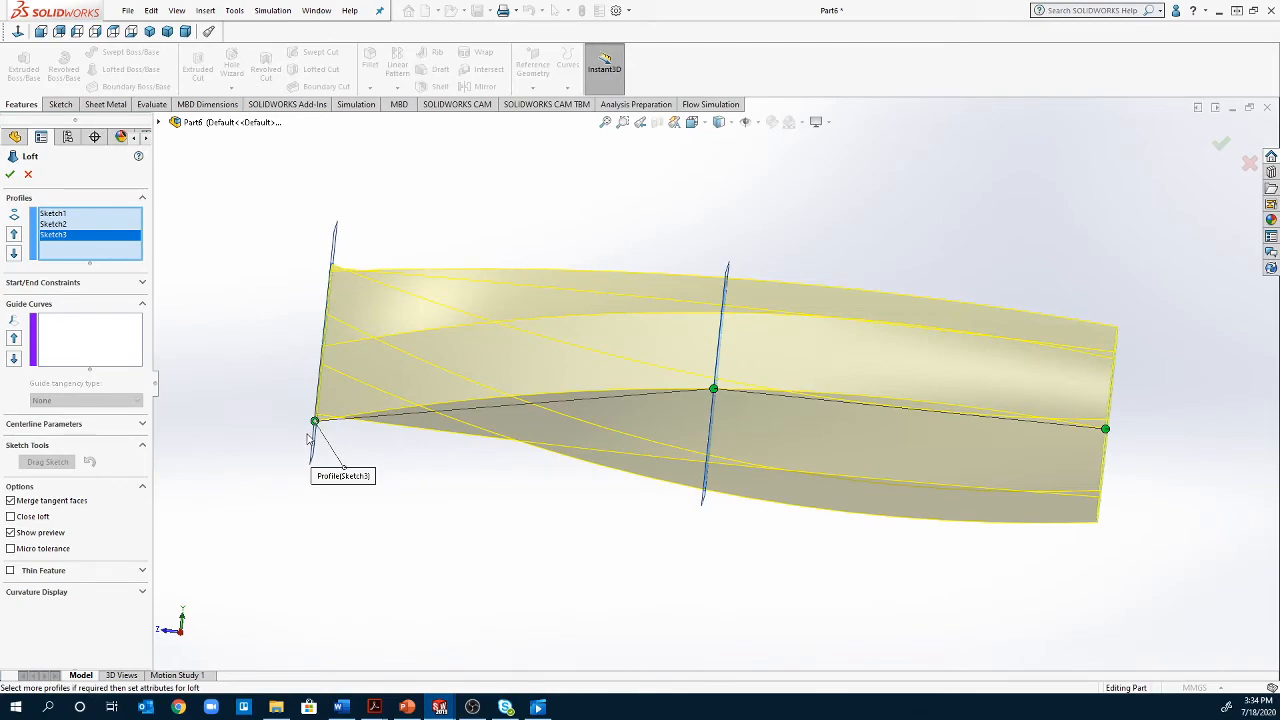
pyautogui.moveTo(338, 490); pyautogui.dragTo(457, 494, button='middle')
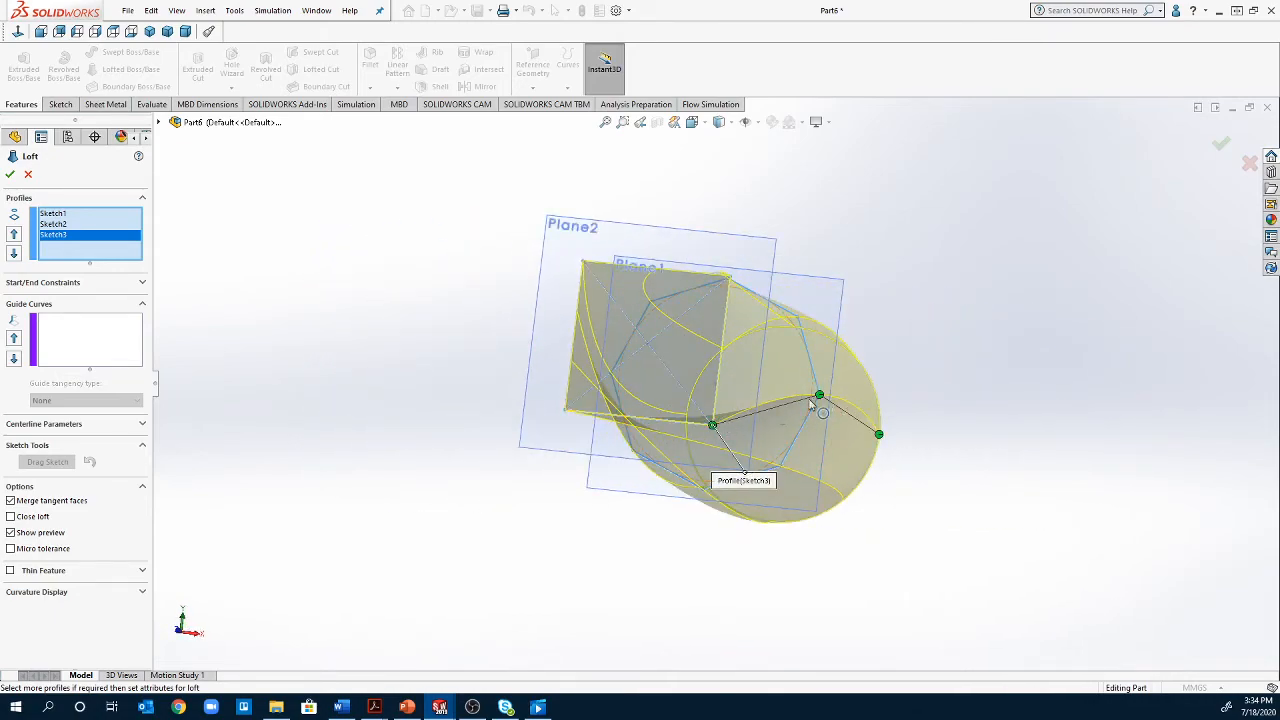
pyautogui.moveTo(820, 397); pyautogui.dragTo(774, 470)
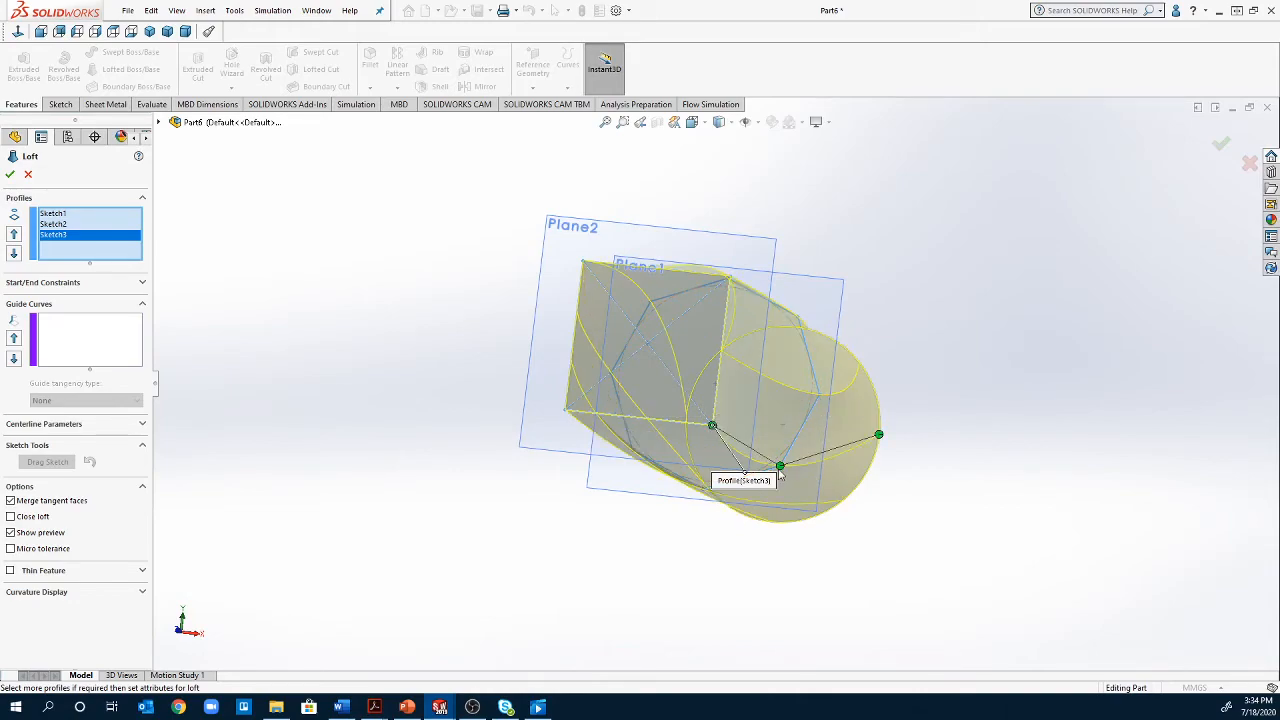
pyautogui.moveTo(908, 566); pyautogui.dragTo(775, 591, button='middle')
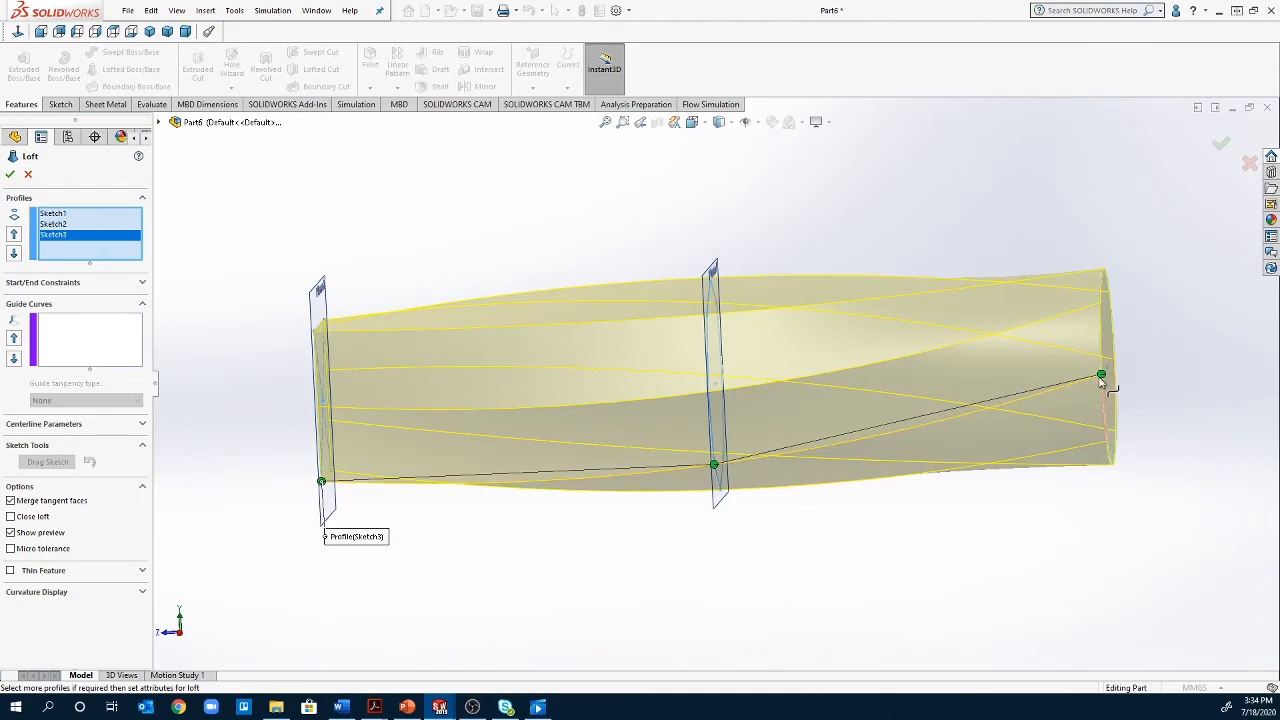
pyautogui.moveTo(1101, 375); pyautogui.dragTo(1106, 452)
pyautogui.moveTo(1076, 447); pyautogui.dragTo(1180, 424, button='middle')
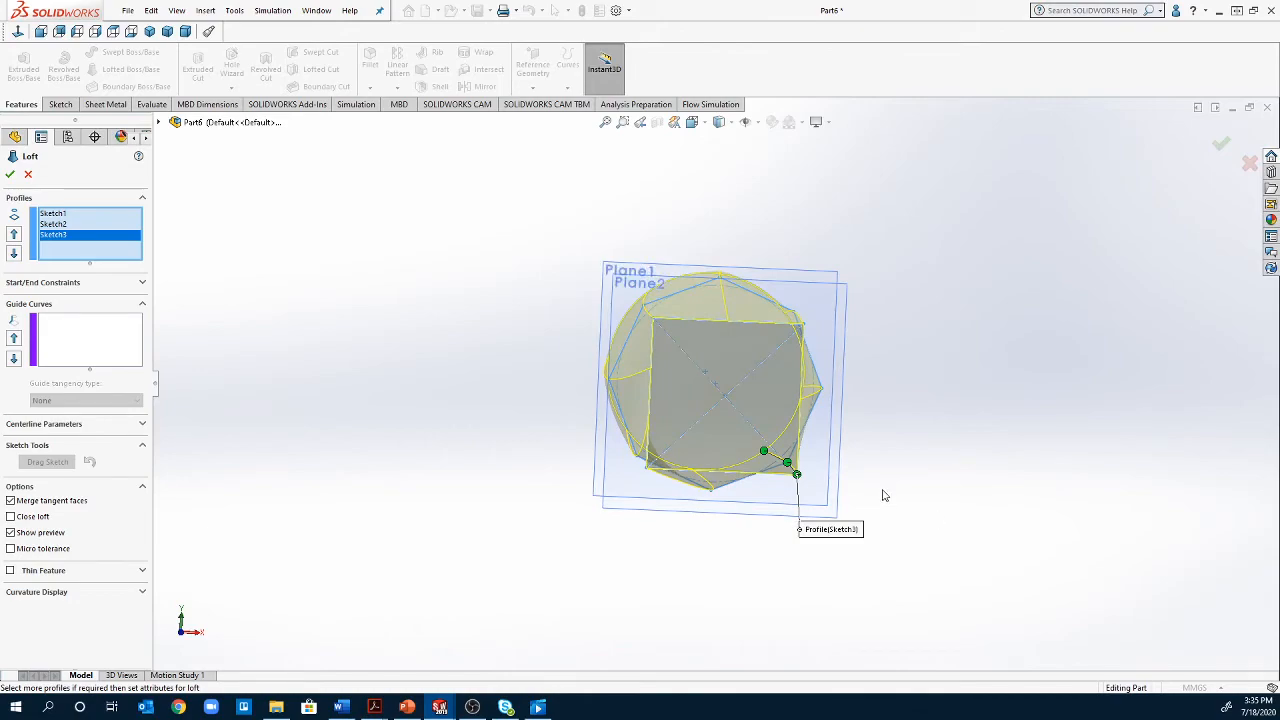
pyautogui.keyDown('ctrl'); pyautogui.moveTo(545, 488); pyautogui.dragTo(509, 460, button='middle'); pyautogui.keyUp('ctrl')
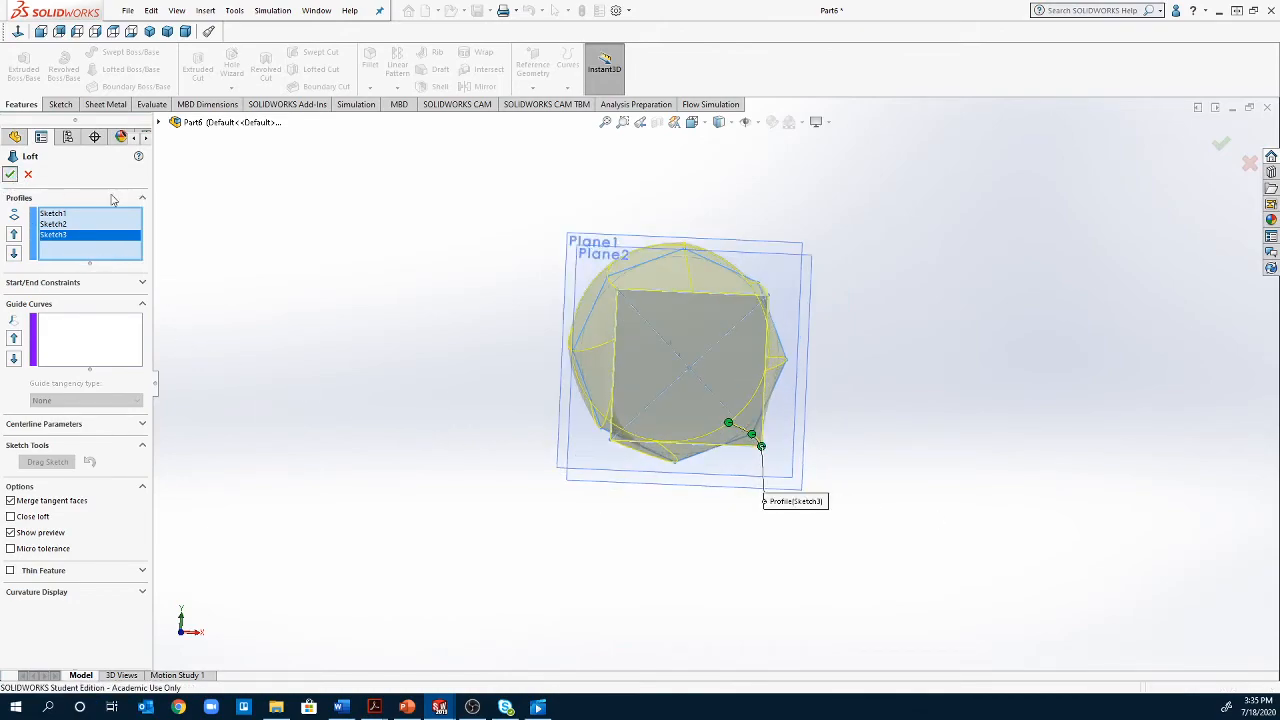
pyautogui.click(10, 174)
# Fillet the four edges of the loft's square end face with a 5 mm radius
pyautogui.moveTo(986, 551); pyautogui.dragTo(1120, 716, button='middle')
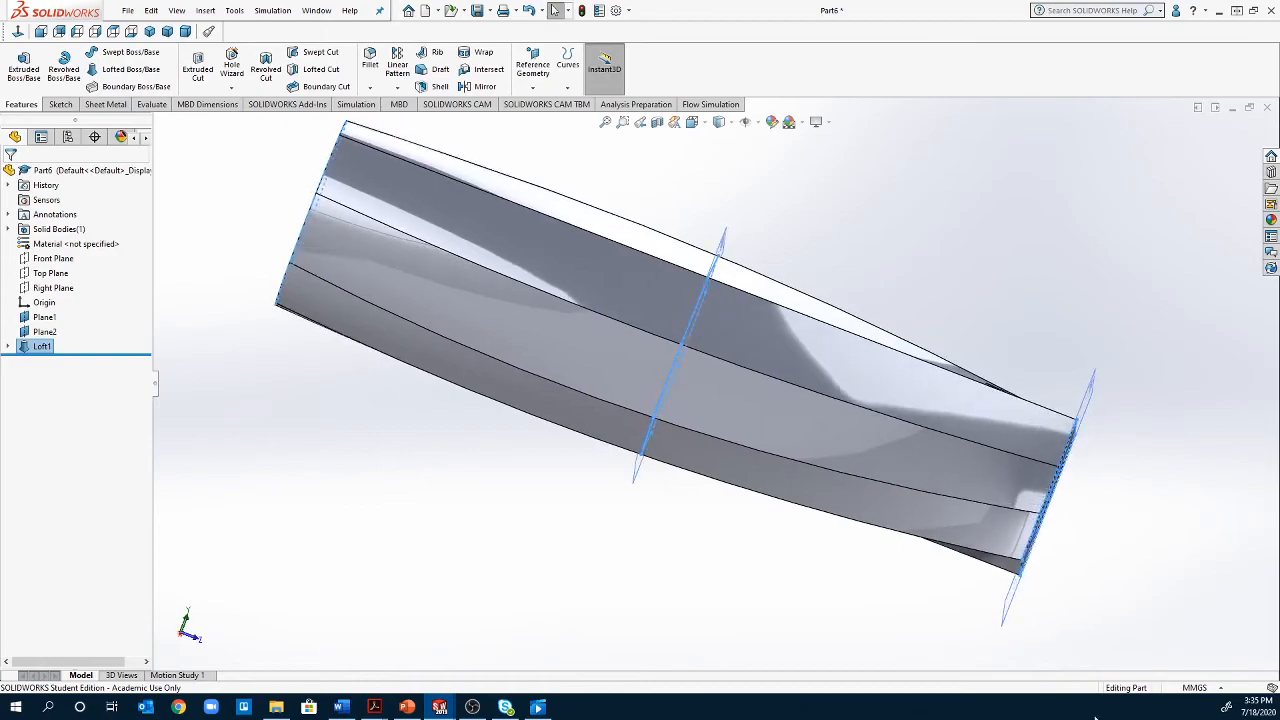
pyautogui.moveTo(760, 600); pyautogui.dragTo(150, 630, button='middle')
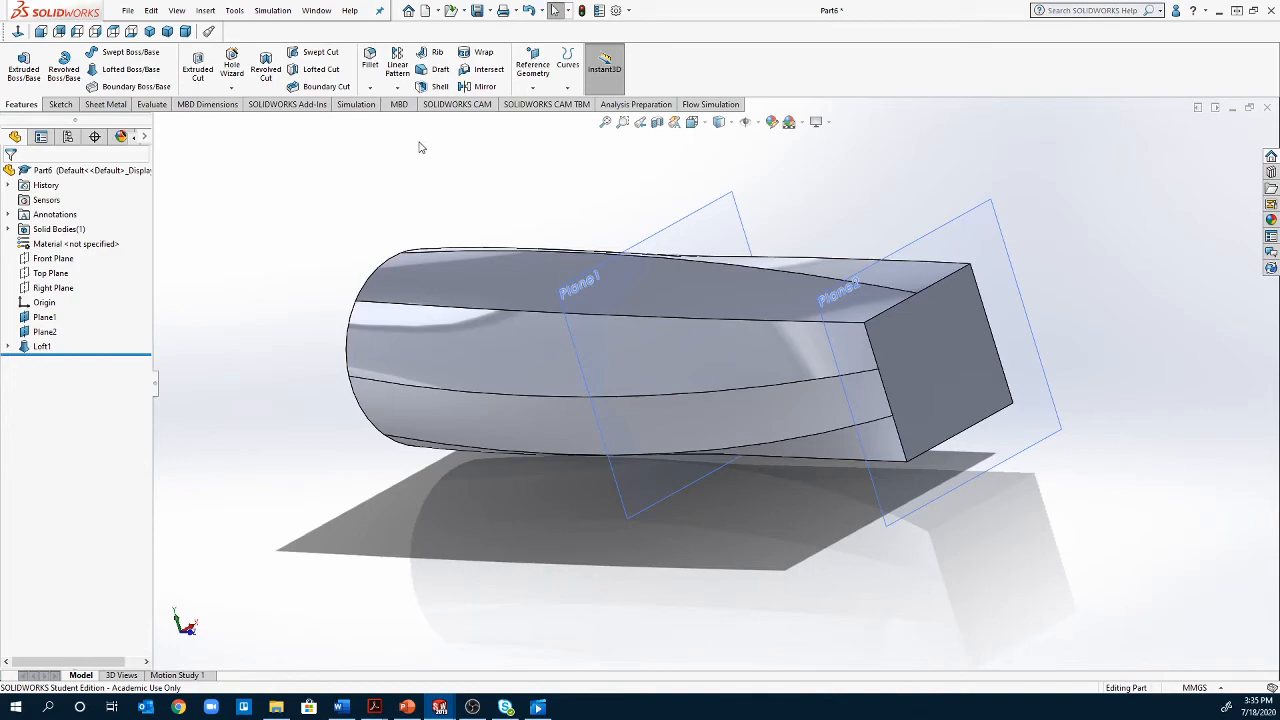
pyautogui.click(378, 78)
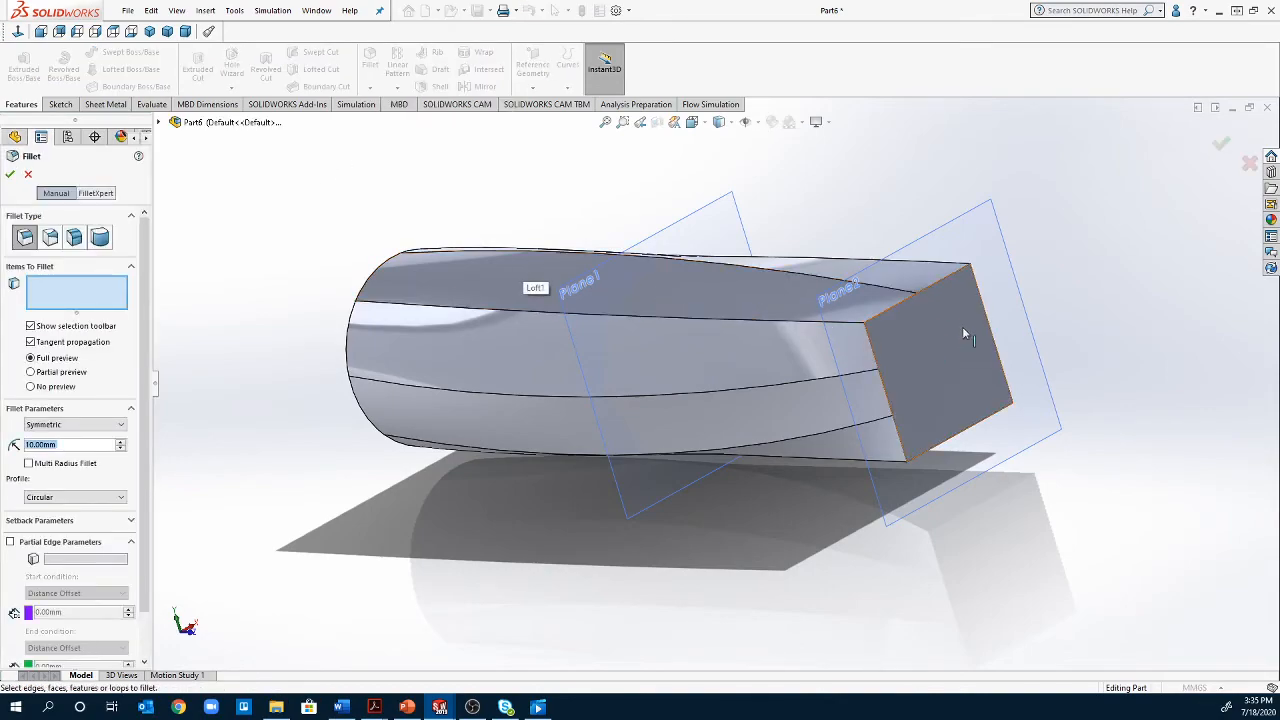
pyautogui.click(913, 296)
pyautogui.click(895, 416)
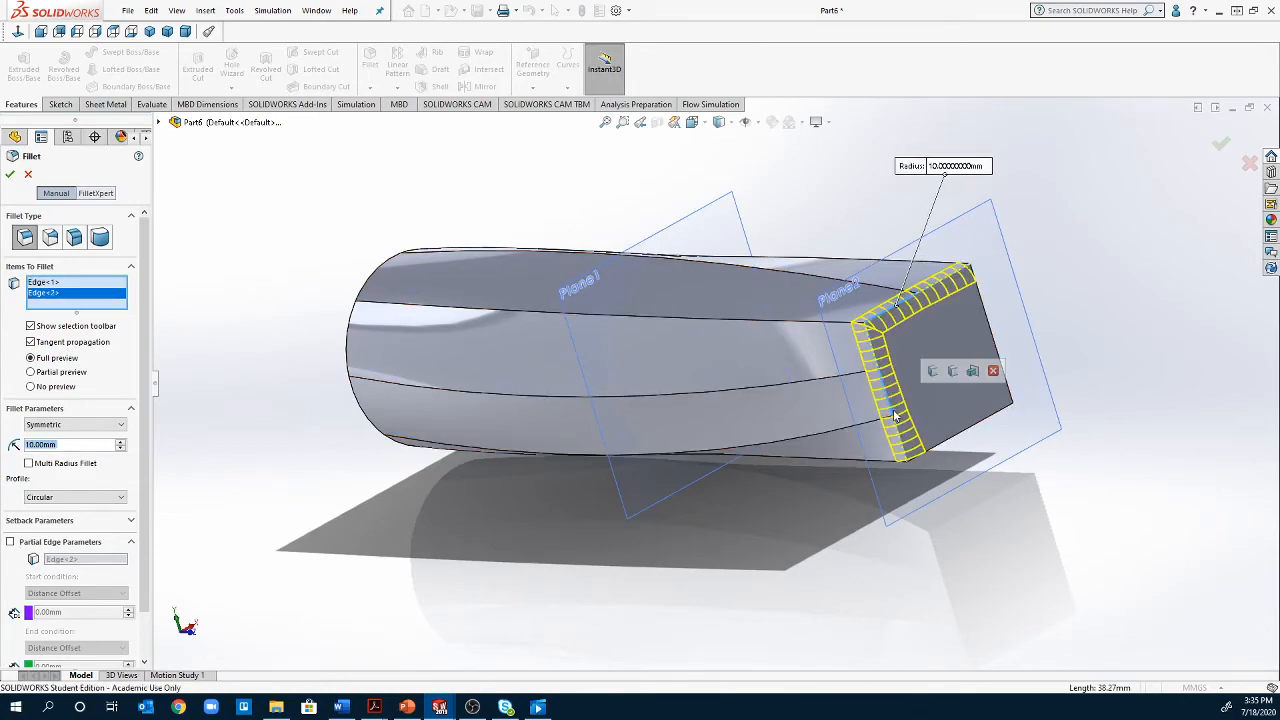
pyautogui.click(966, 431)
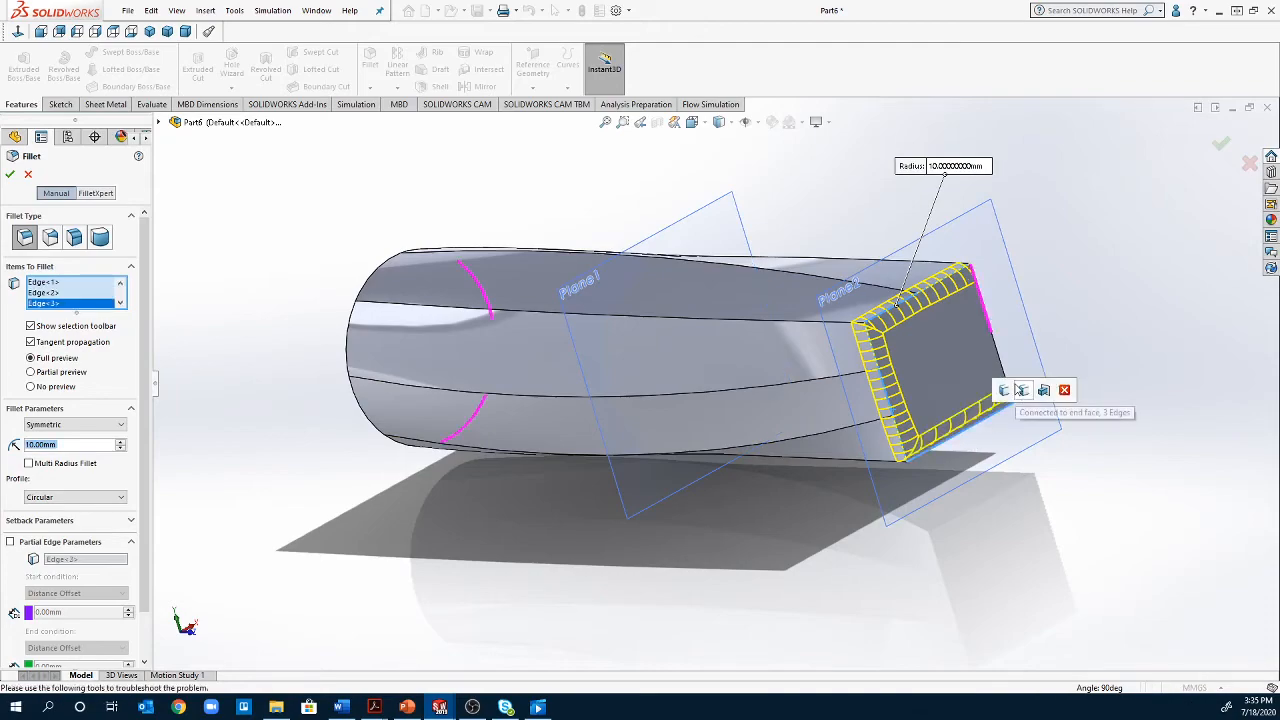
pyautogui.click(1004, 372)
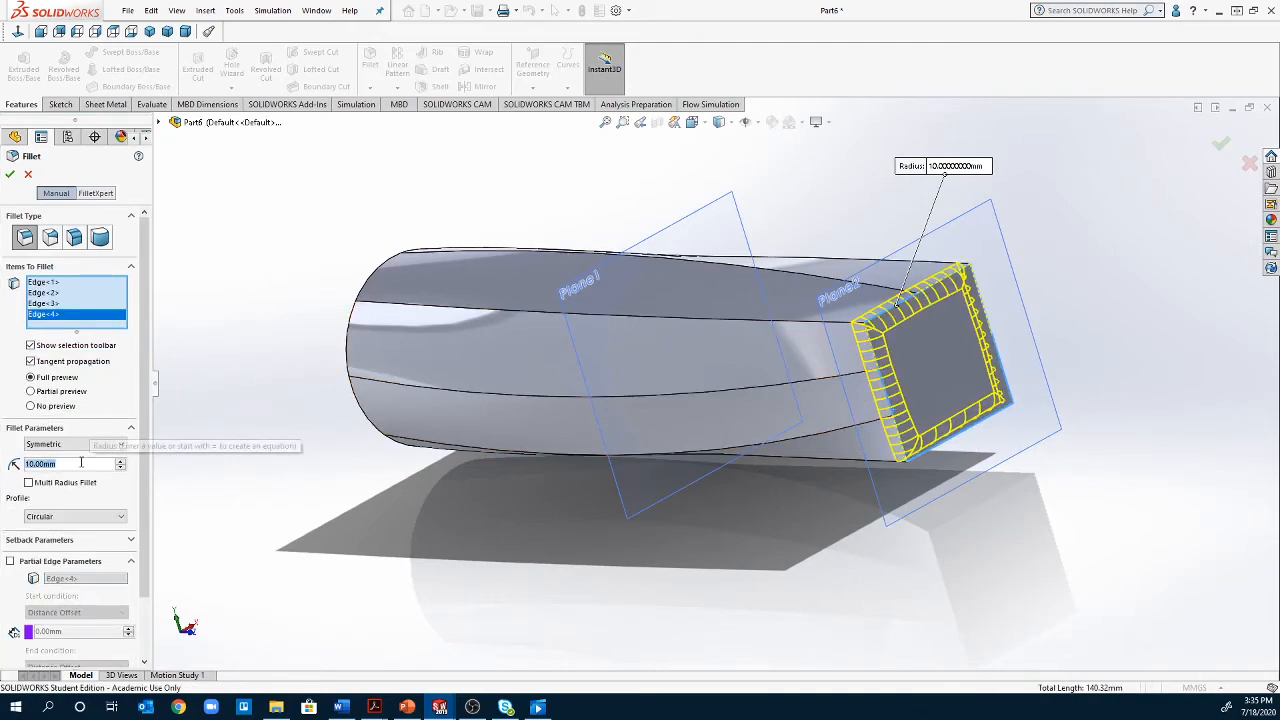
pyautogui.write('5')
pyautogui.press('Return')
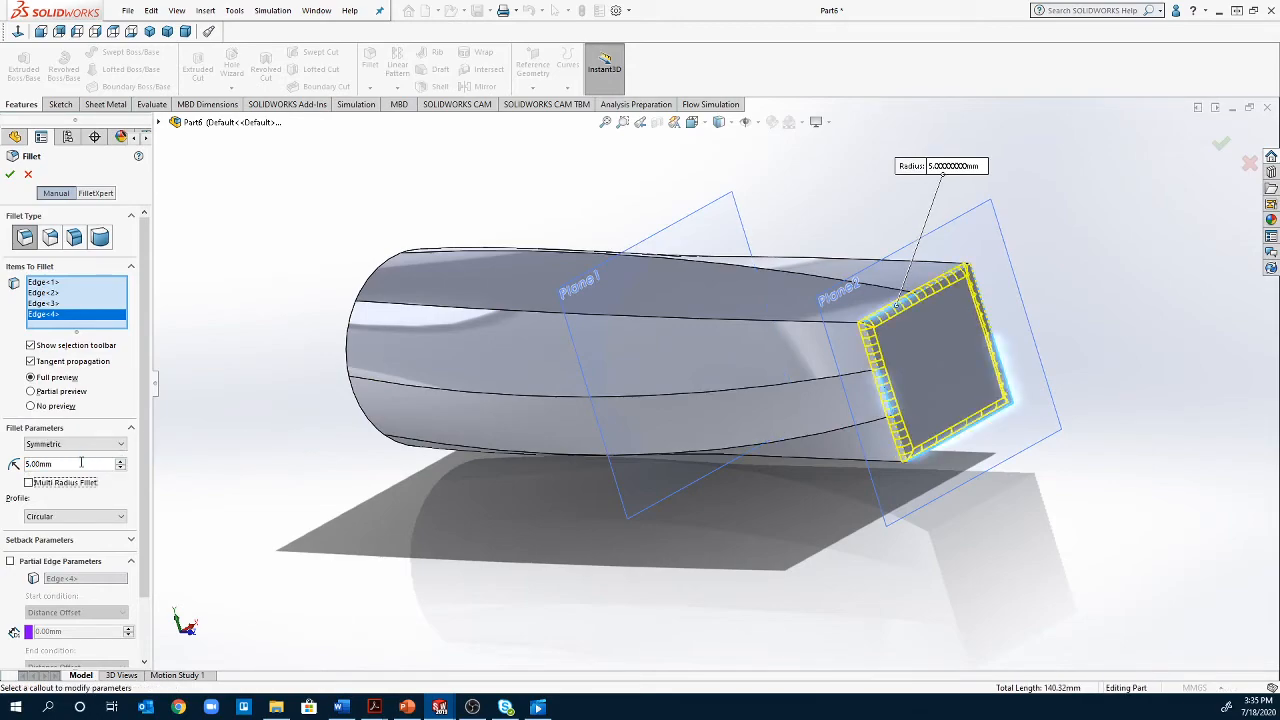
pyautogui.click(9, 174)
# Assign 1060 Alloy as the part's material
pyautogui.scroll(-5, 894, 361)
pyautogui.moveTo(880, 397); pyautogui.dragTo(748, 469, button='middle')
pyautogui.scroll(-2, 739, 471)
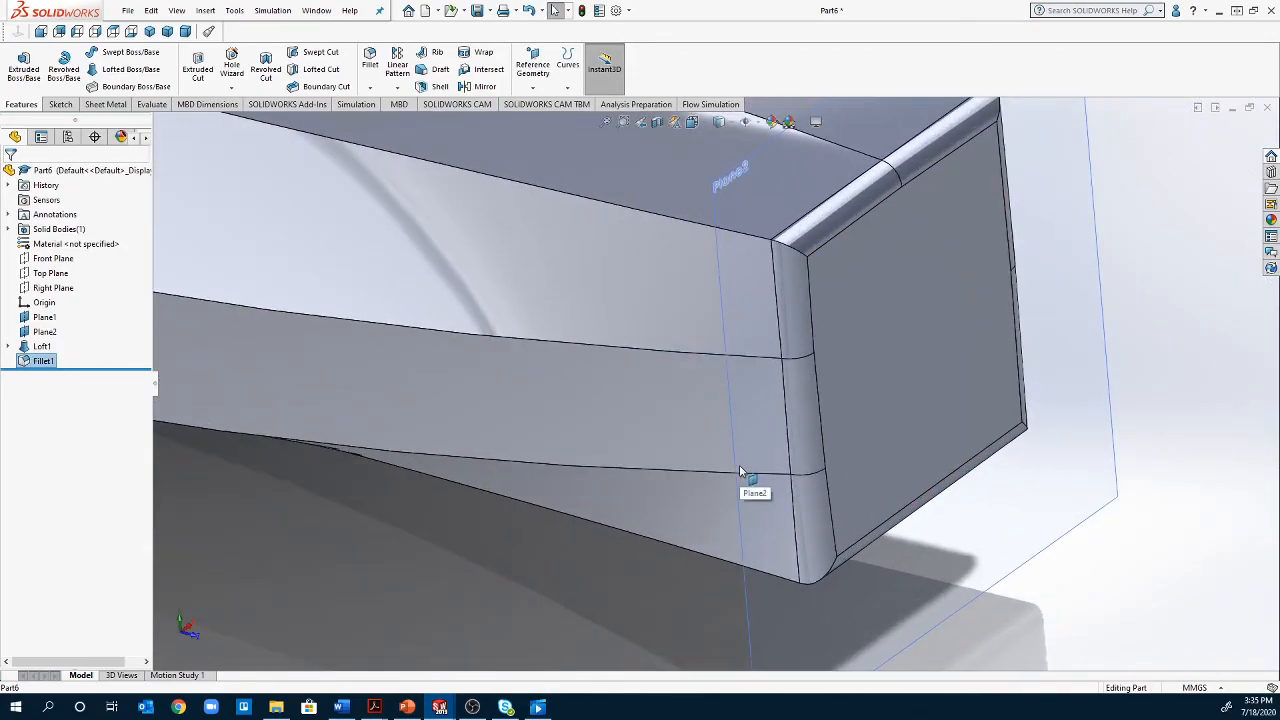
pyautogui.scroll(5, 739, 471)
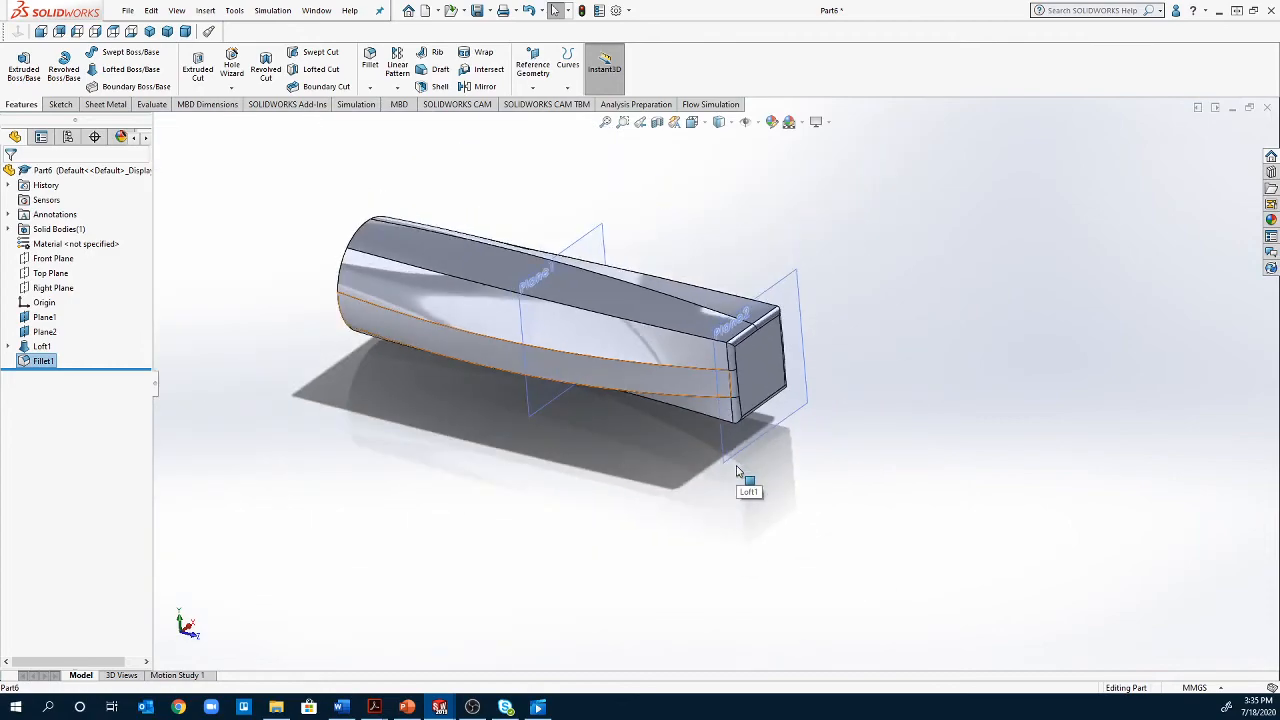
pyautogui.scroll(-2, 738, 471)
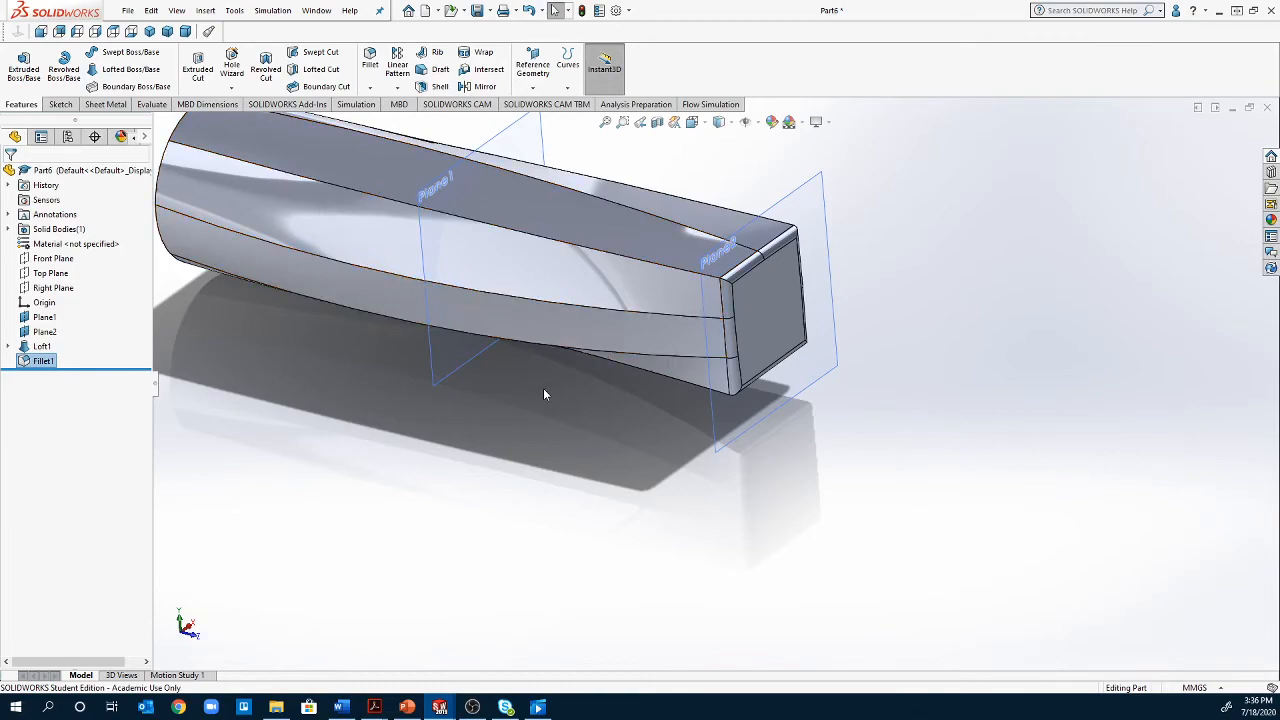
pyautogui.scroll(1, 530, 388)
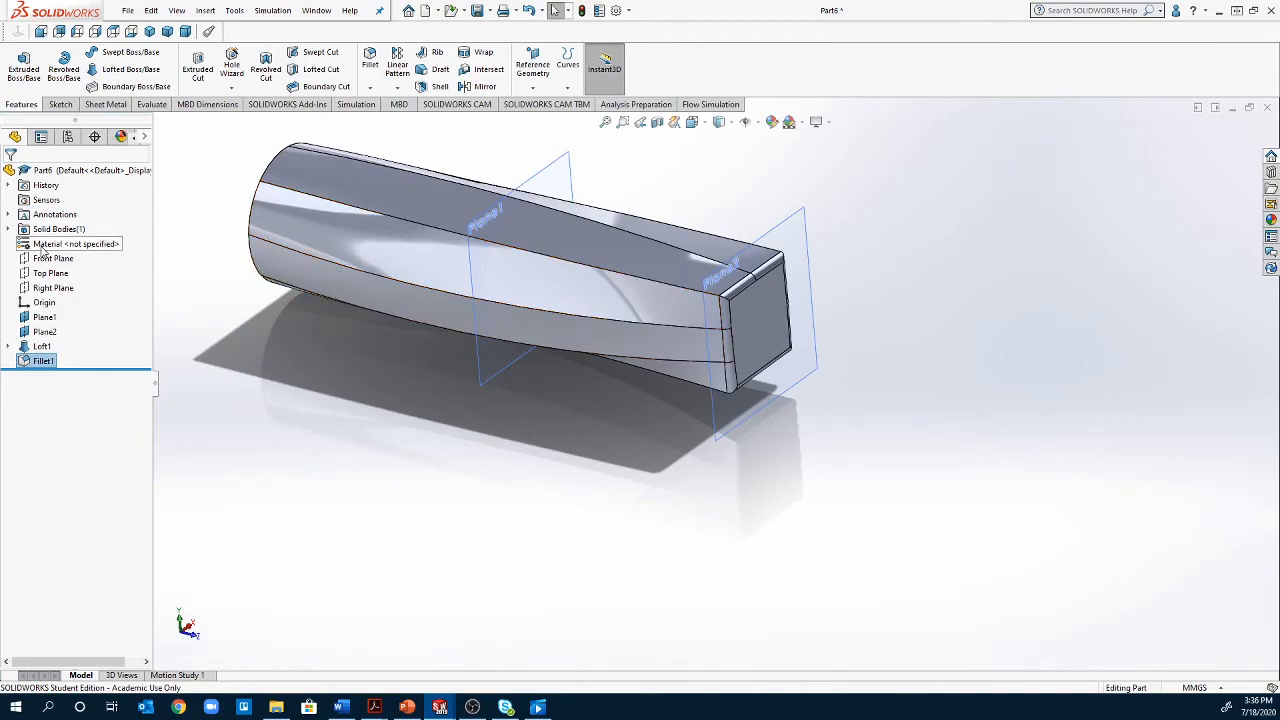
pyautogui.rightClick(44, 250)
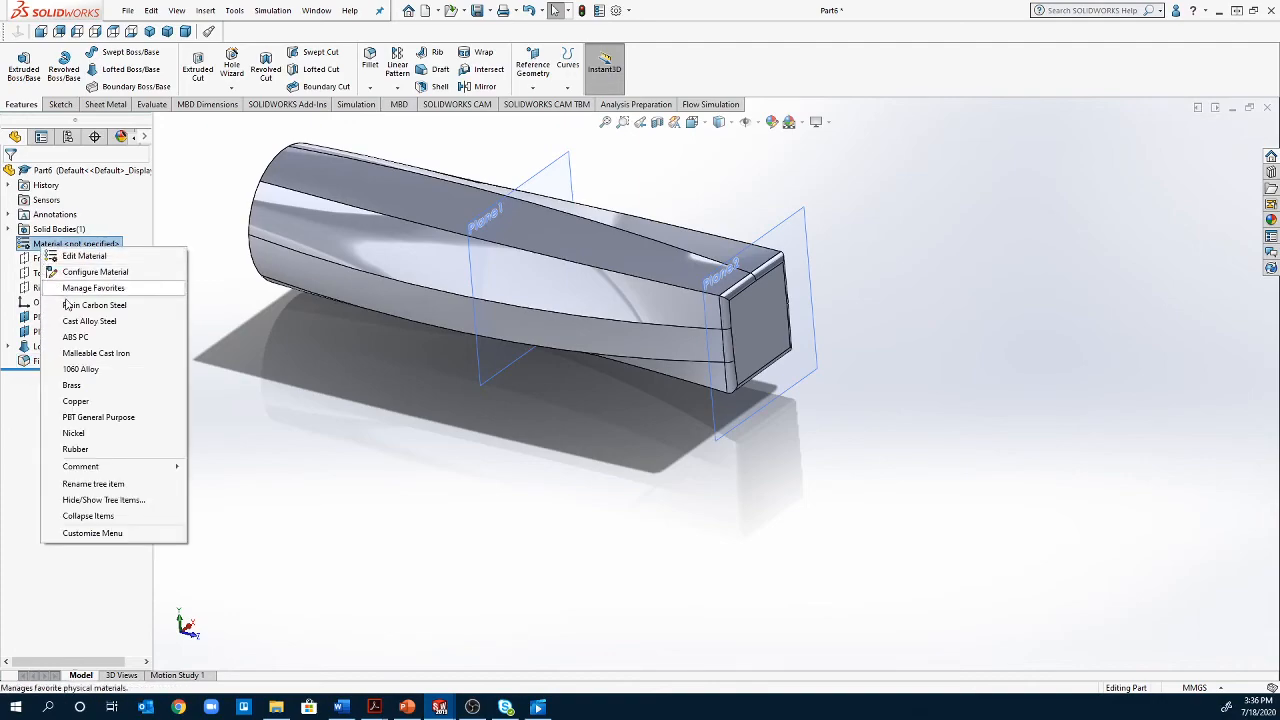
pyautogui.click(80, 369)
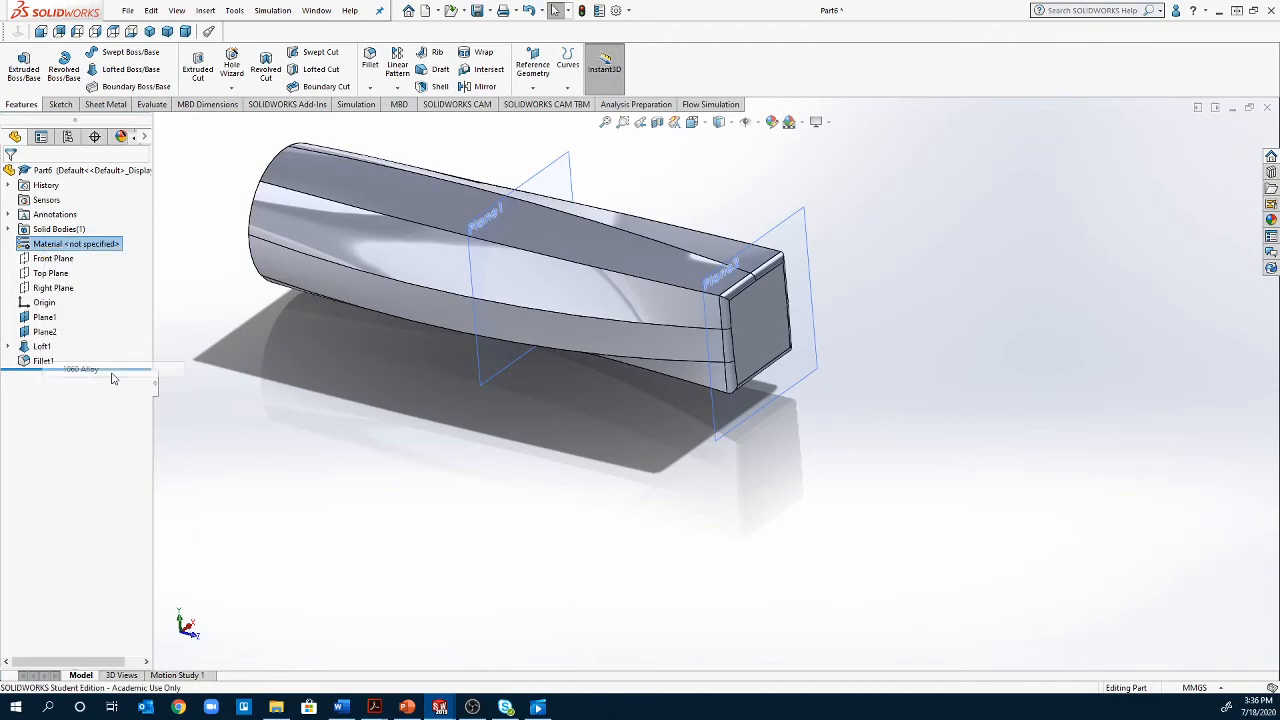
# Examine the part's mass, volume, surface area and centre of mass in Mass Properties, and close the report
pyautogui.moveTo(209, 415); pyautogui.dragTo(811, 520, button='middle')
pyautogui.scroll(-3, 790, 540)
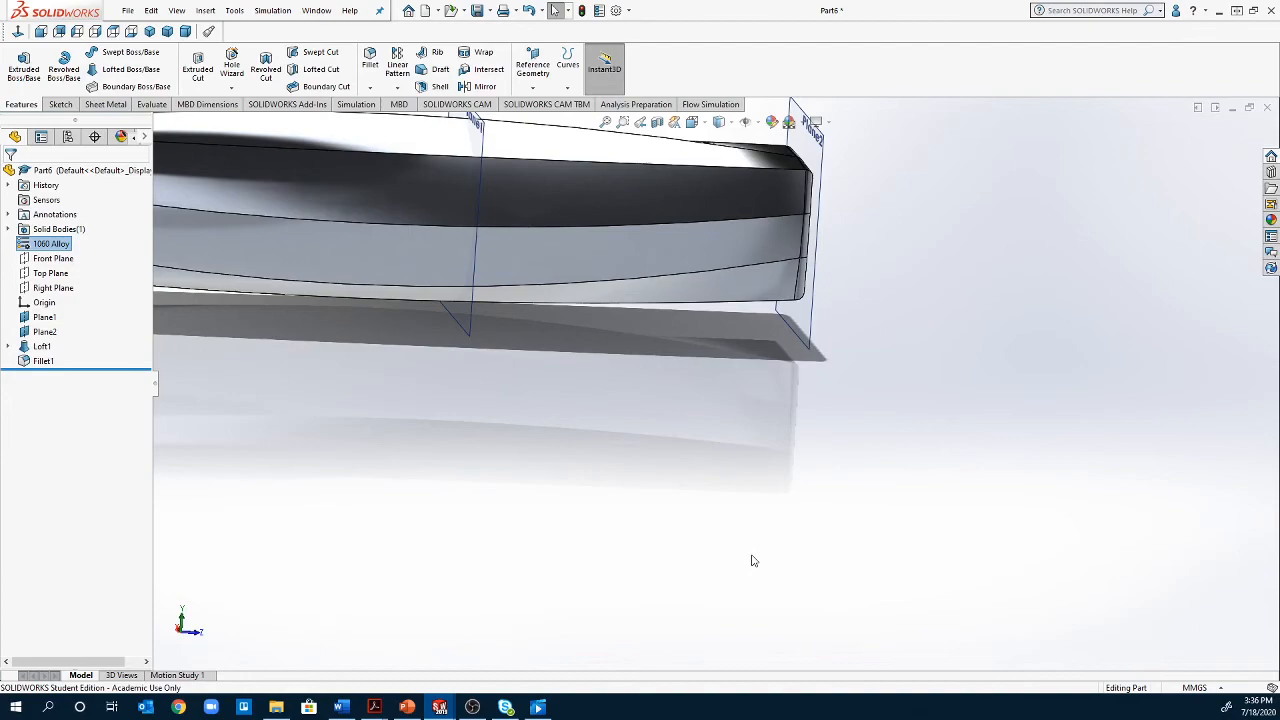
pyautogui.scroll(2, 755, 561)
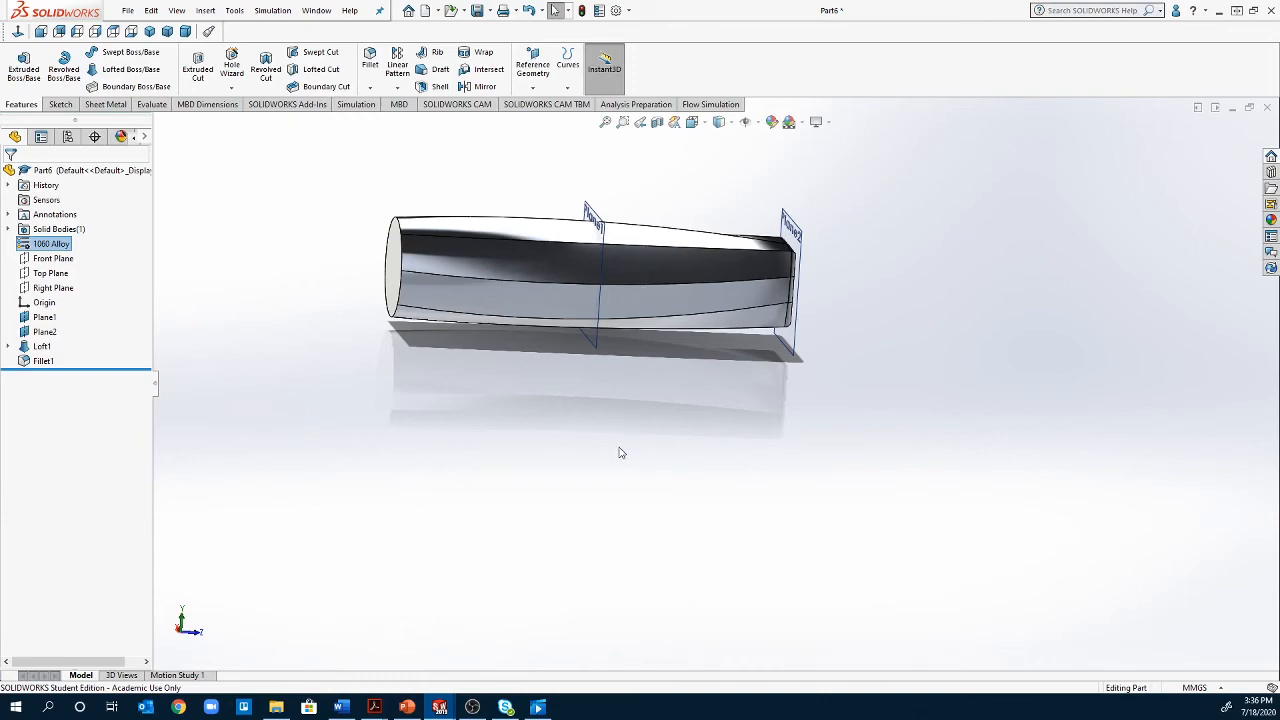
pyautogui.scroll(-2, 668, 340)
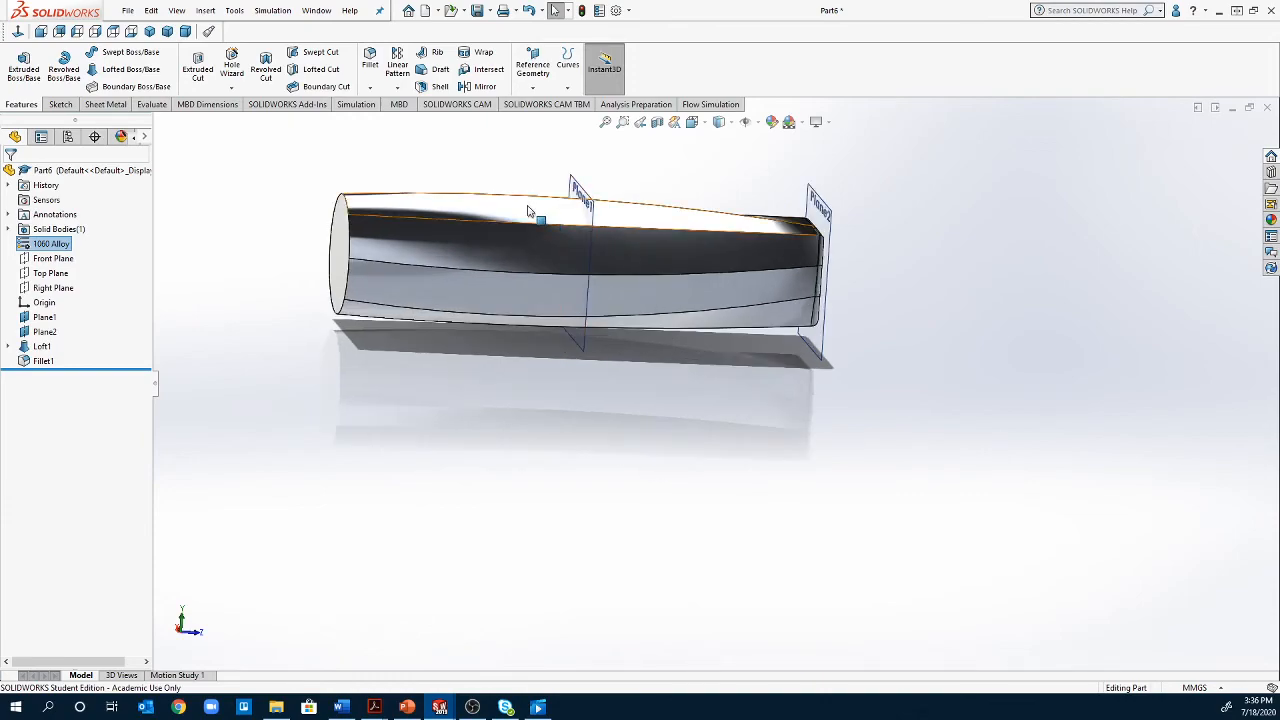
pyautogui.moveTo(788, 283); pyautogui.dragTo(529, 517, button='middle')
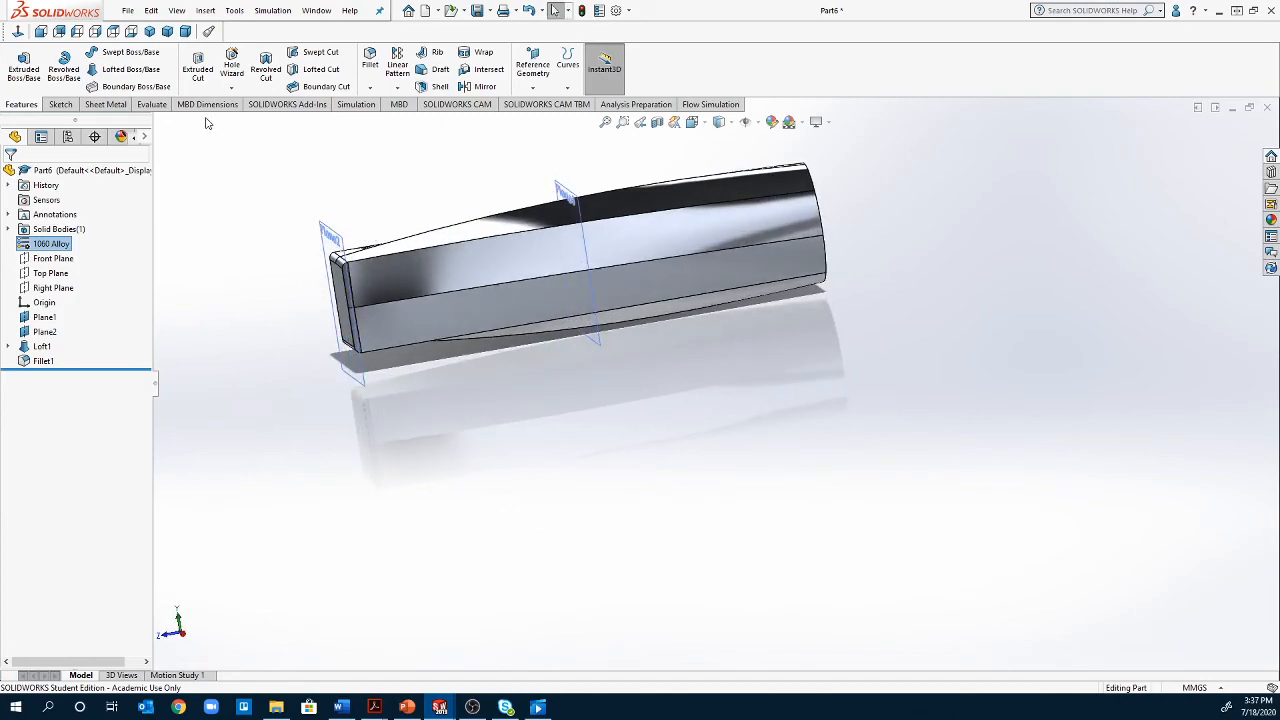
pyautogui.click(148, 108)
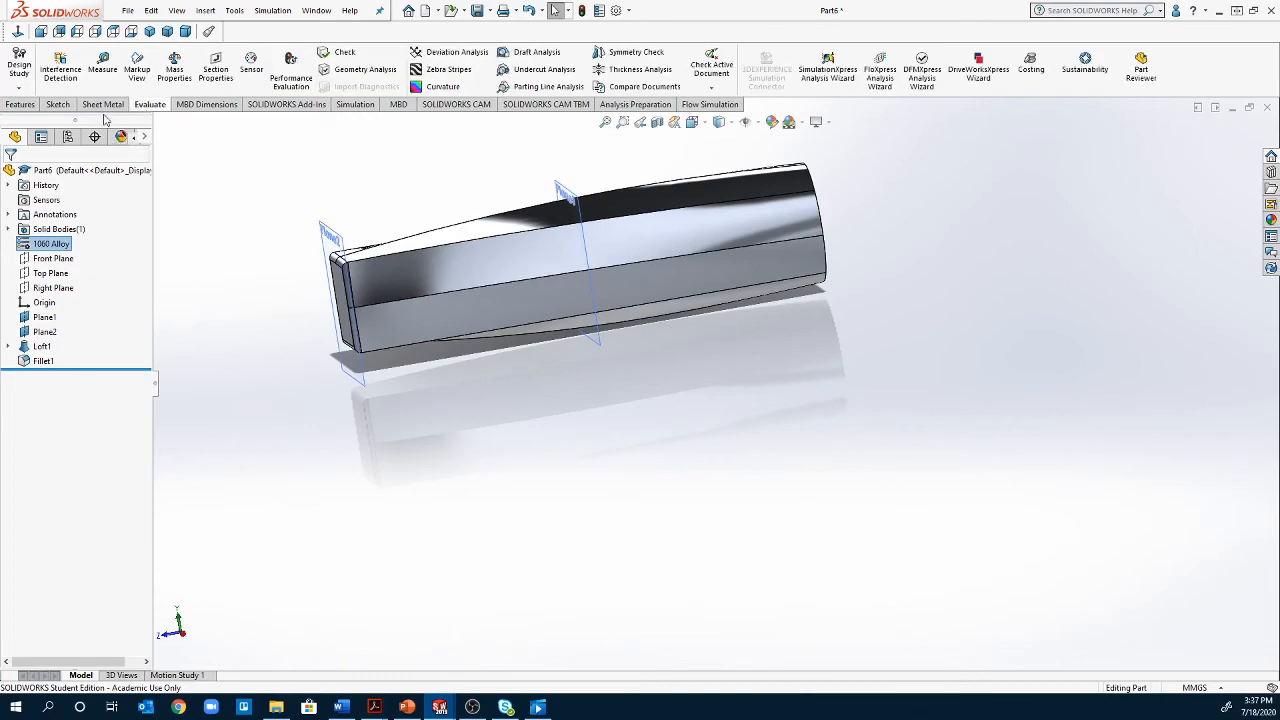
pyautogui.click(182, 80)
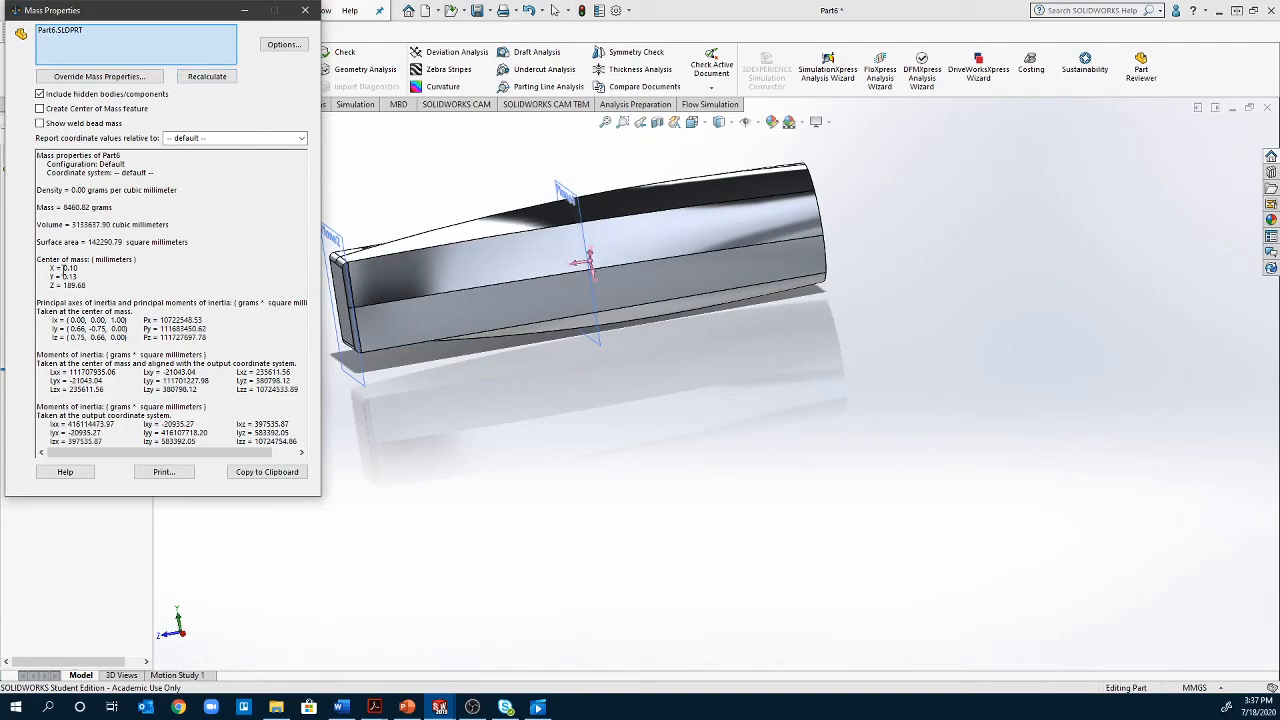
pyautogui.moveTo(62, 207); pyautogui.dragTo(112, 227)
pyautogui.click(119, 234)
pyautogui.click(78, 240)
pyautogui.moveTo(78, 268); pyautogui.dragTo(53, 290)
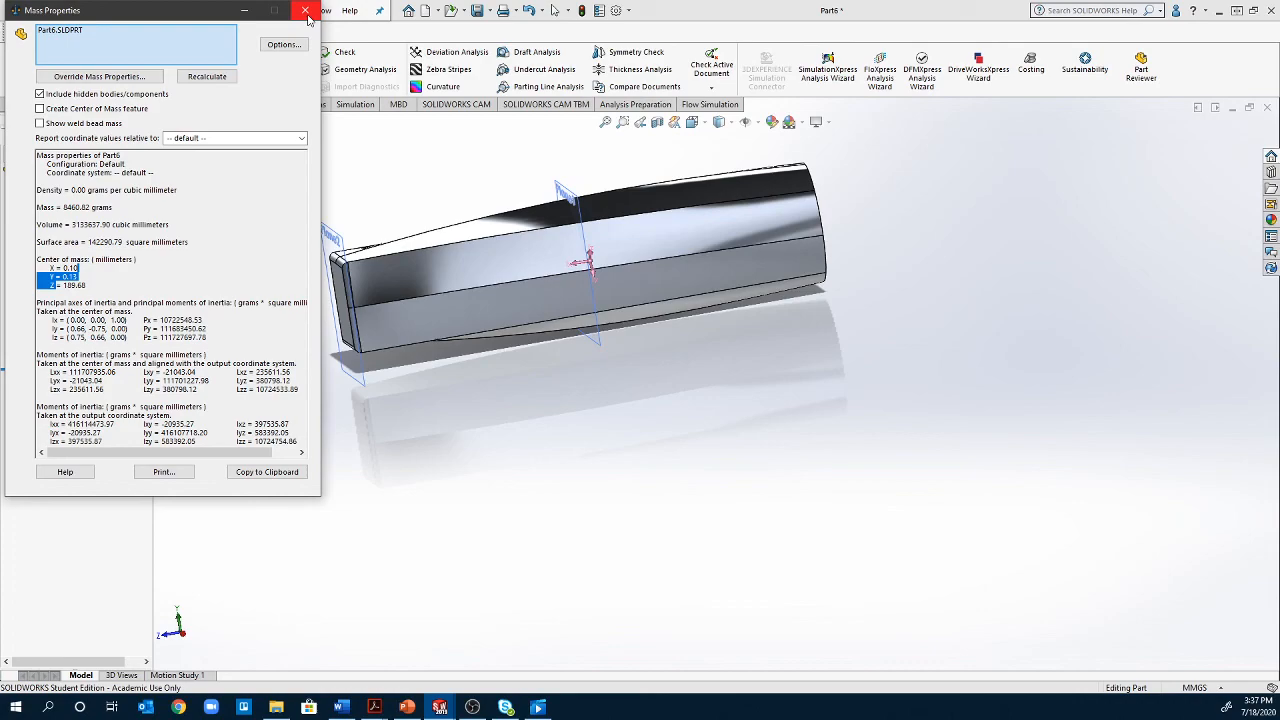
pyautogui.click(305, 11)
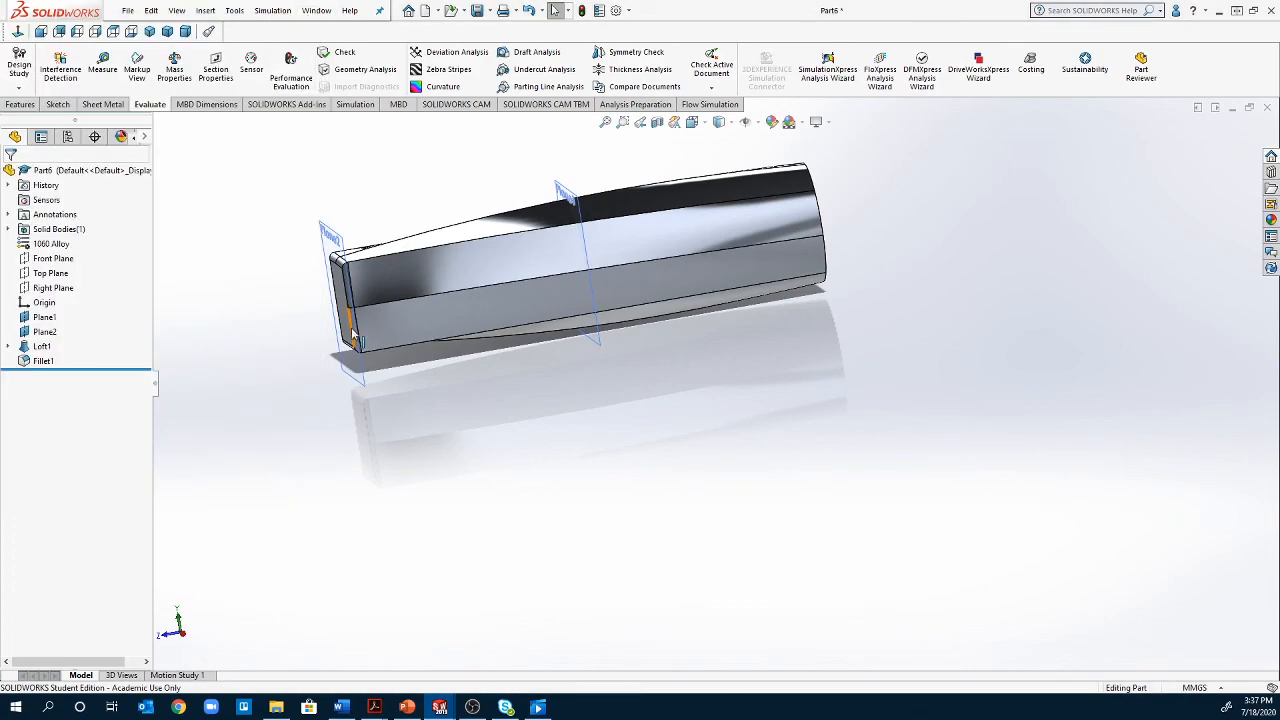